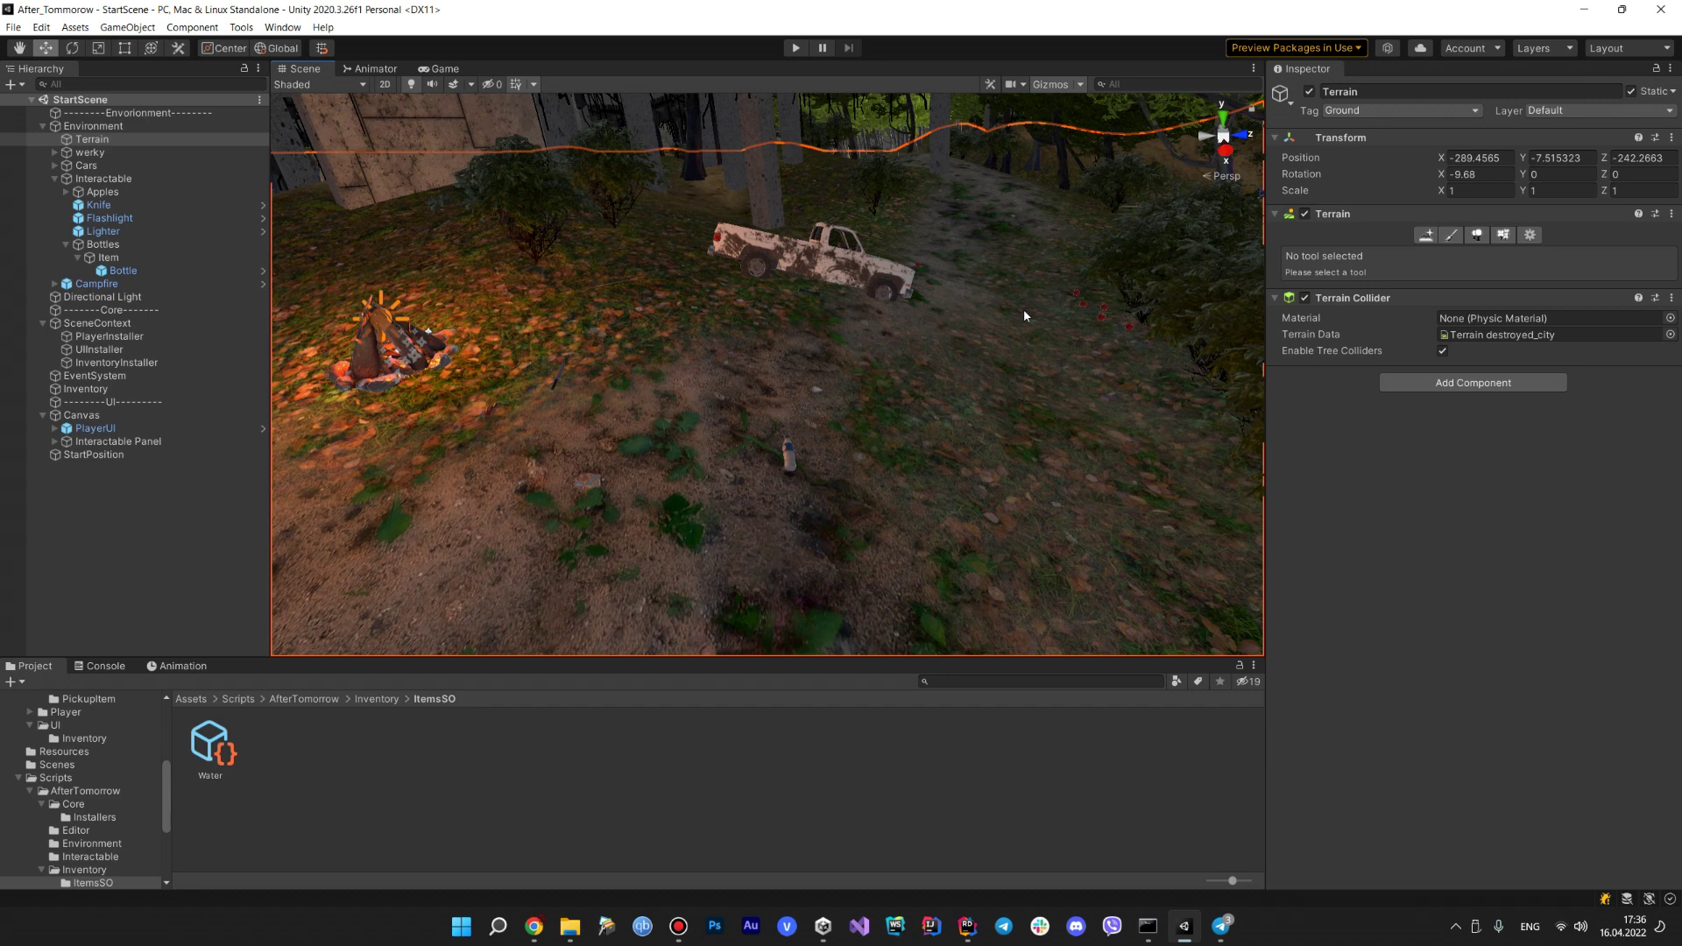
- Fly the Scene view past the trees and truck, then select the water Bottle to show its components
mouse_move(1026, 328)
right_mouse_down()
mouse_move(1050, 300)
mouse_move(889, 407)
right_mouse_up()
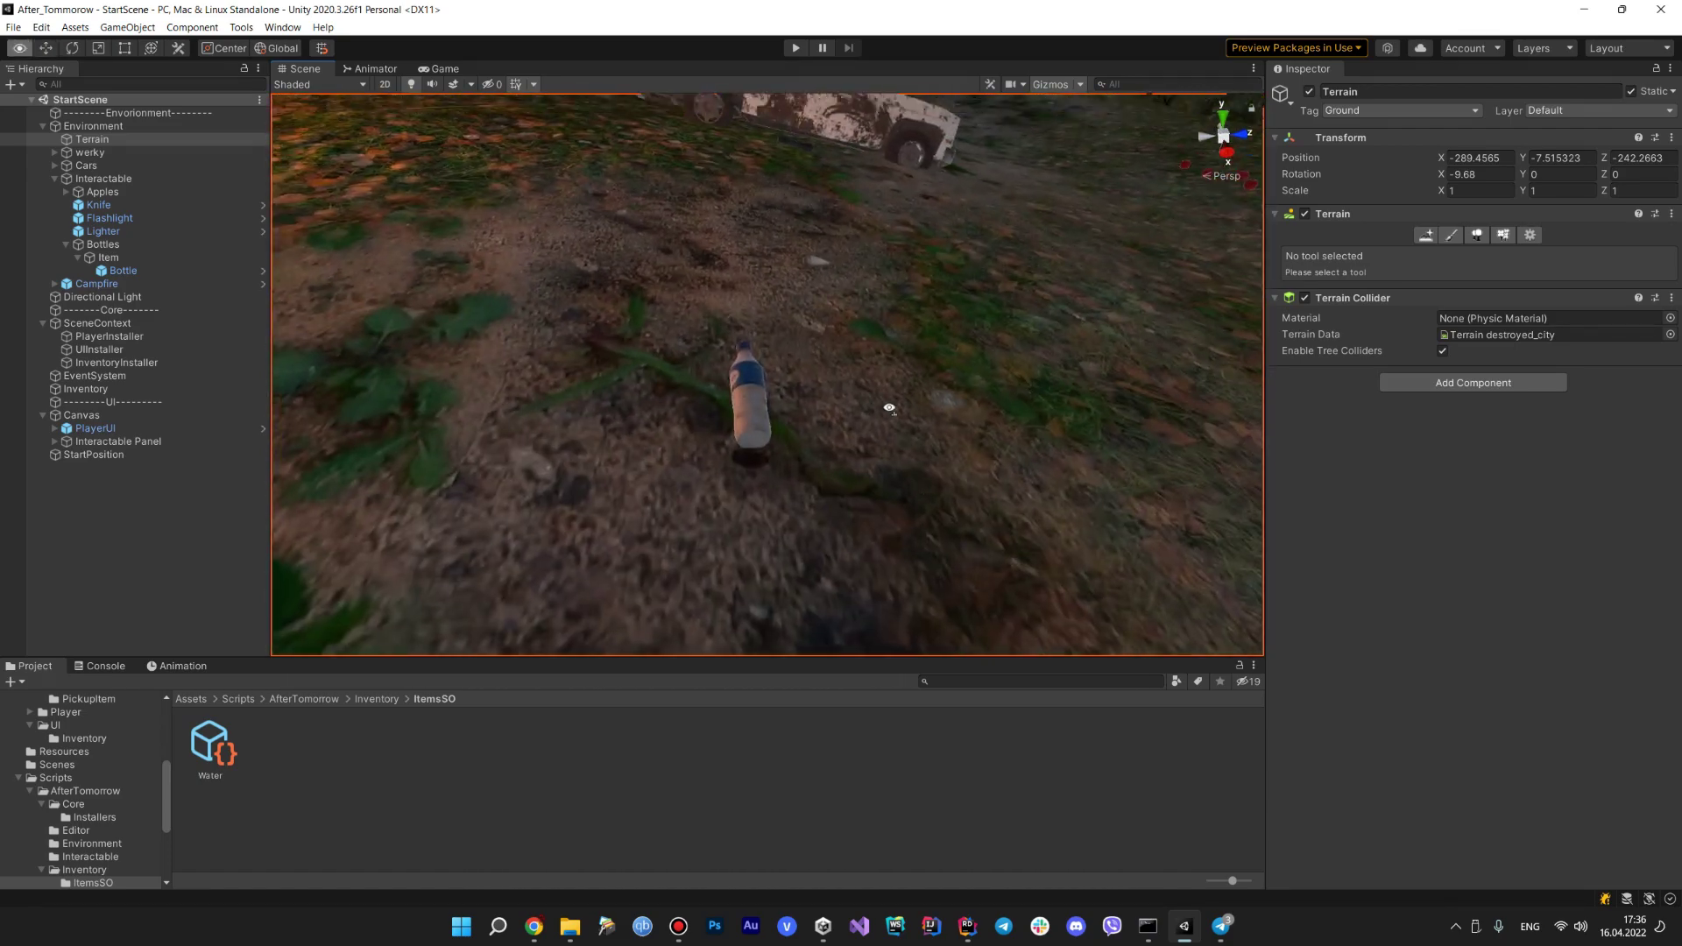
right_click_drag(889, 408, 953, 471)
left_click(920, 484)
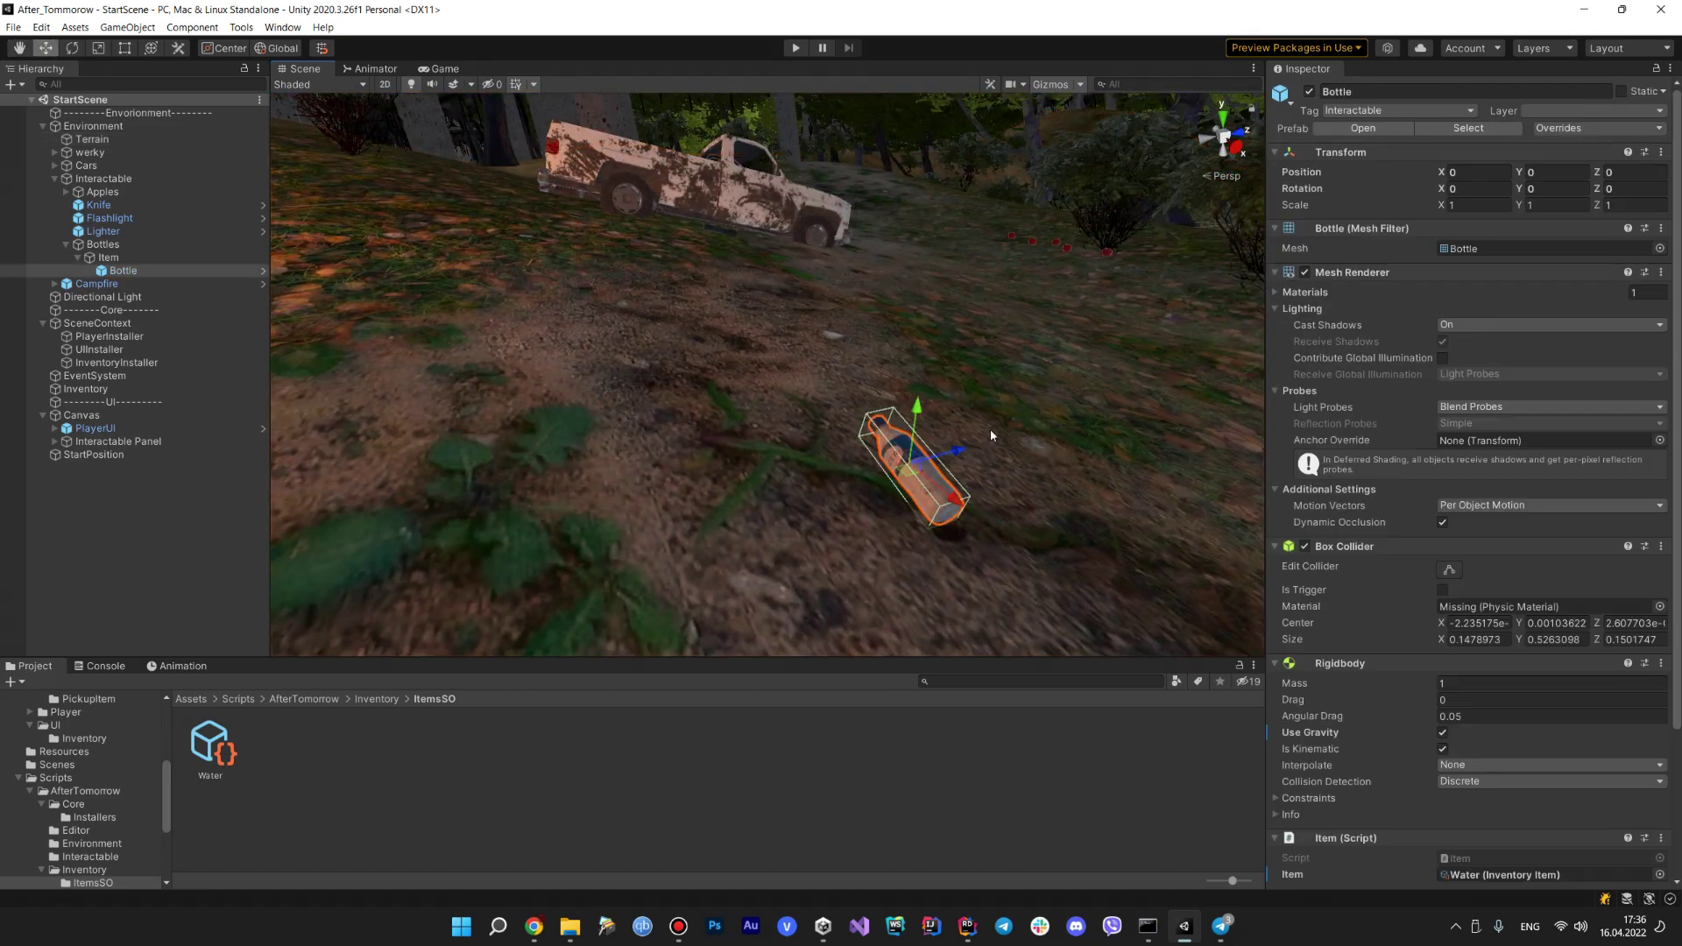
- Orbit the Scene view around the Bottle and scroll the Inspector down to Item Info (Script)
right_click_drag(996, 427, 891, 401)
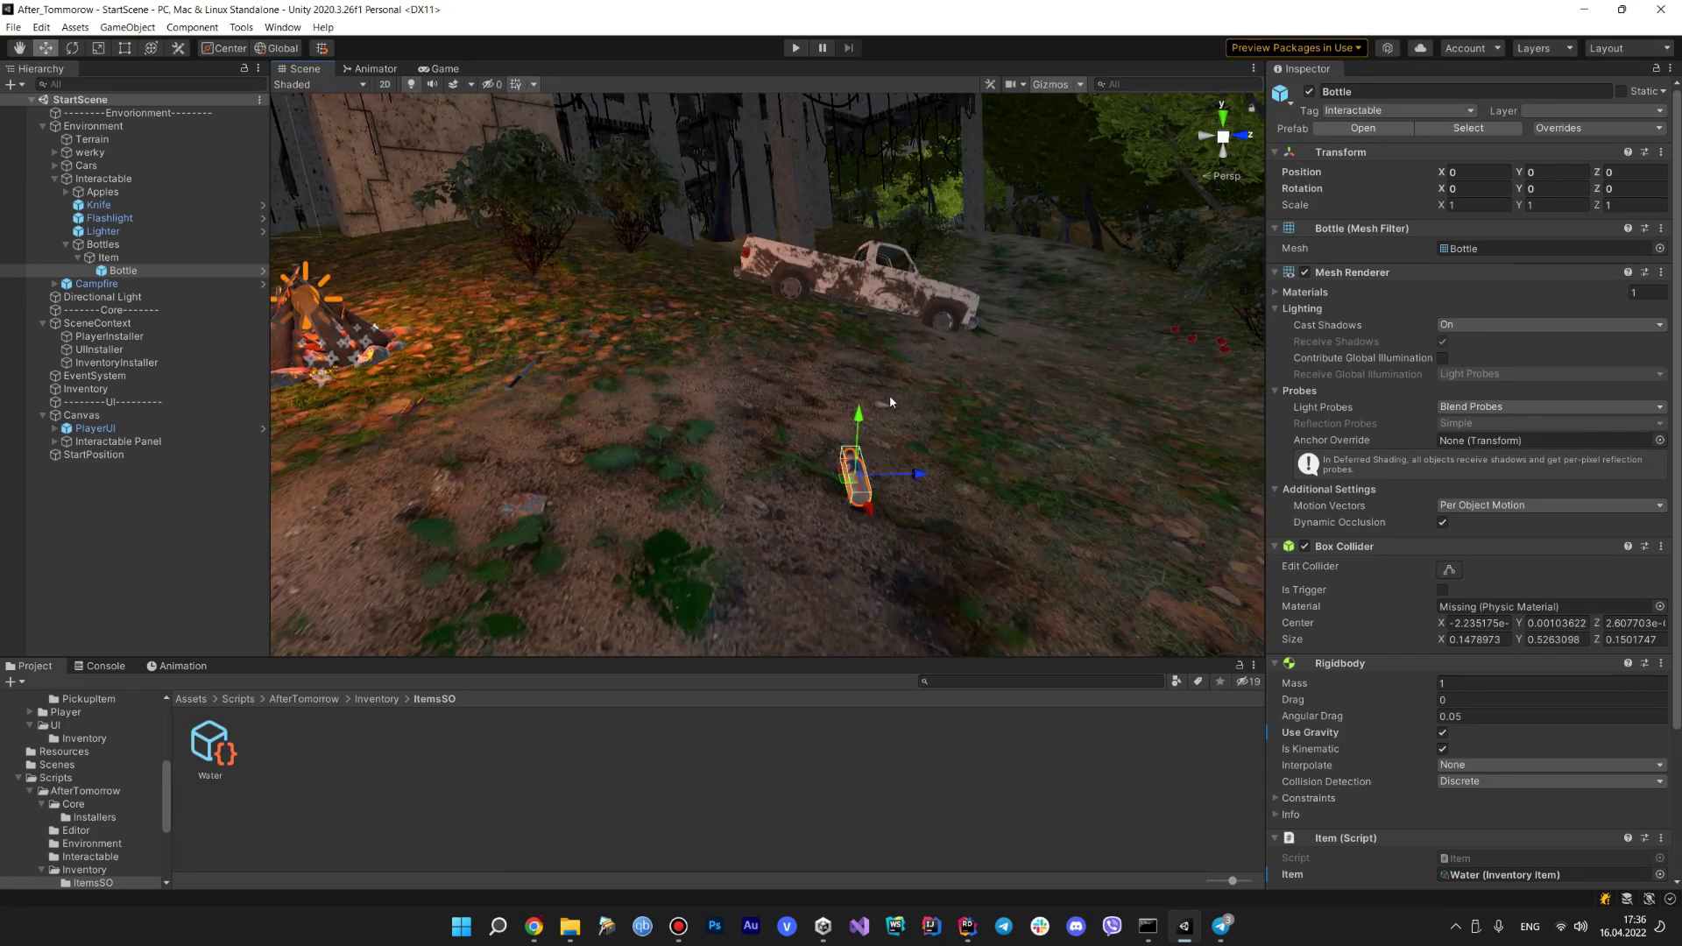
right_click_drag(890, 401, 1092, 418)
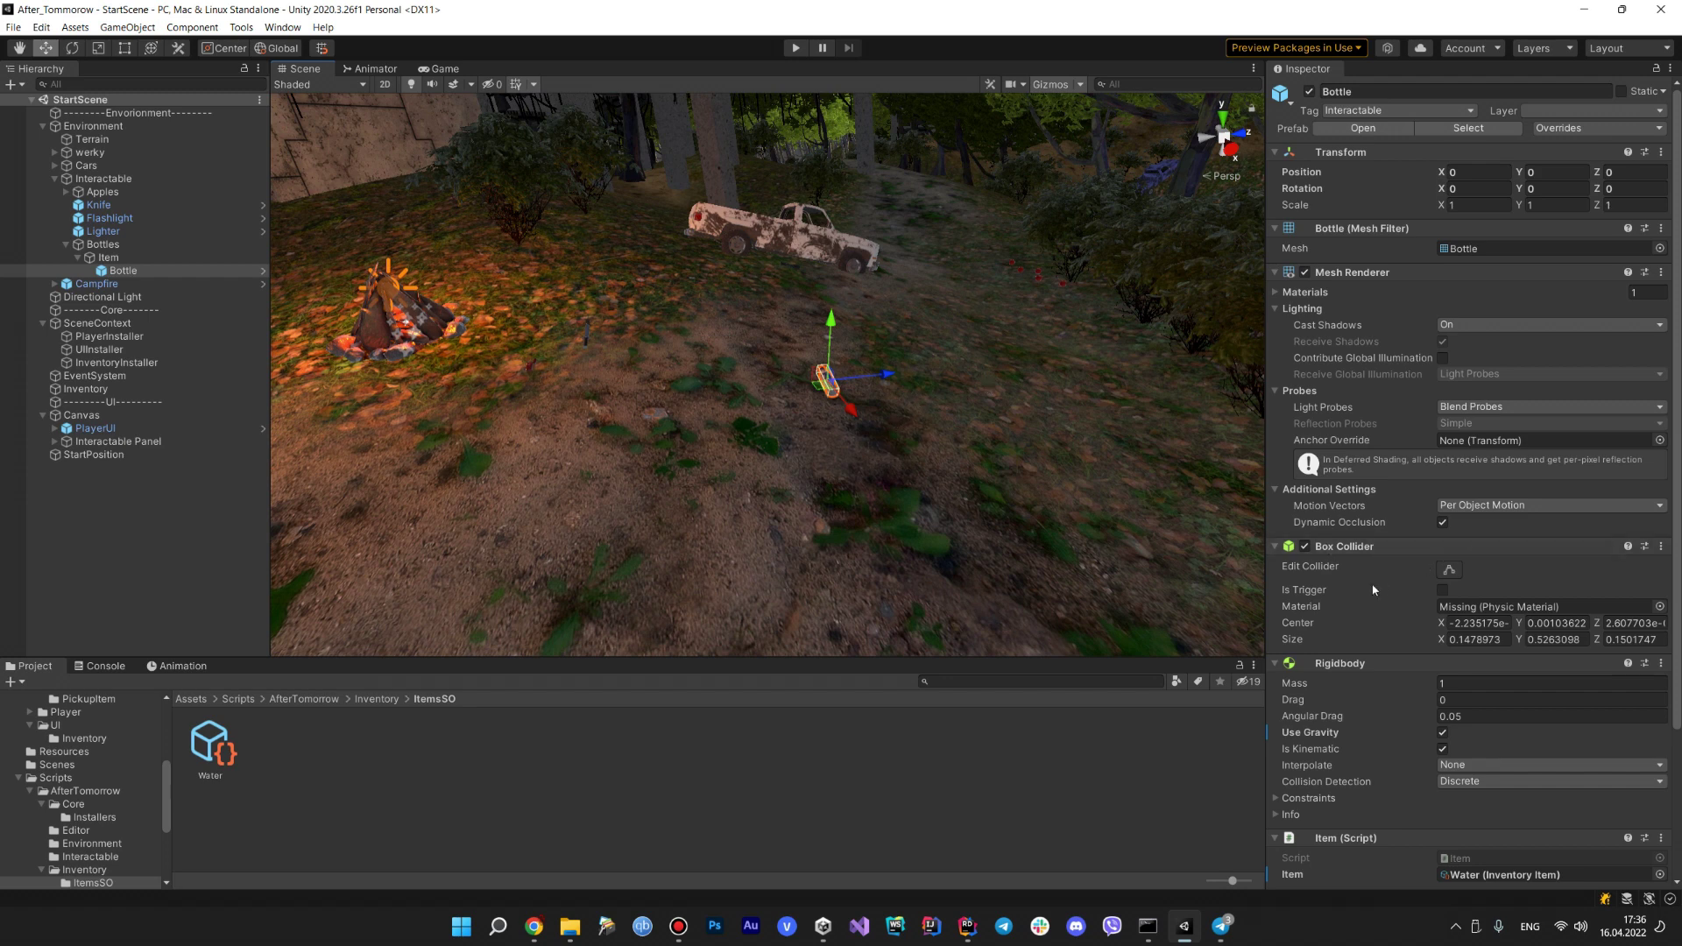
scroll(1398, 550, "down", 3)
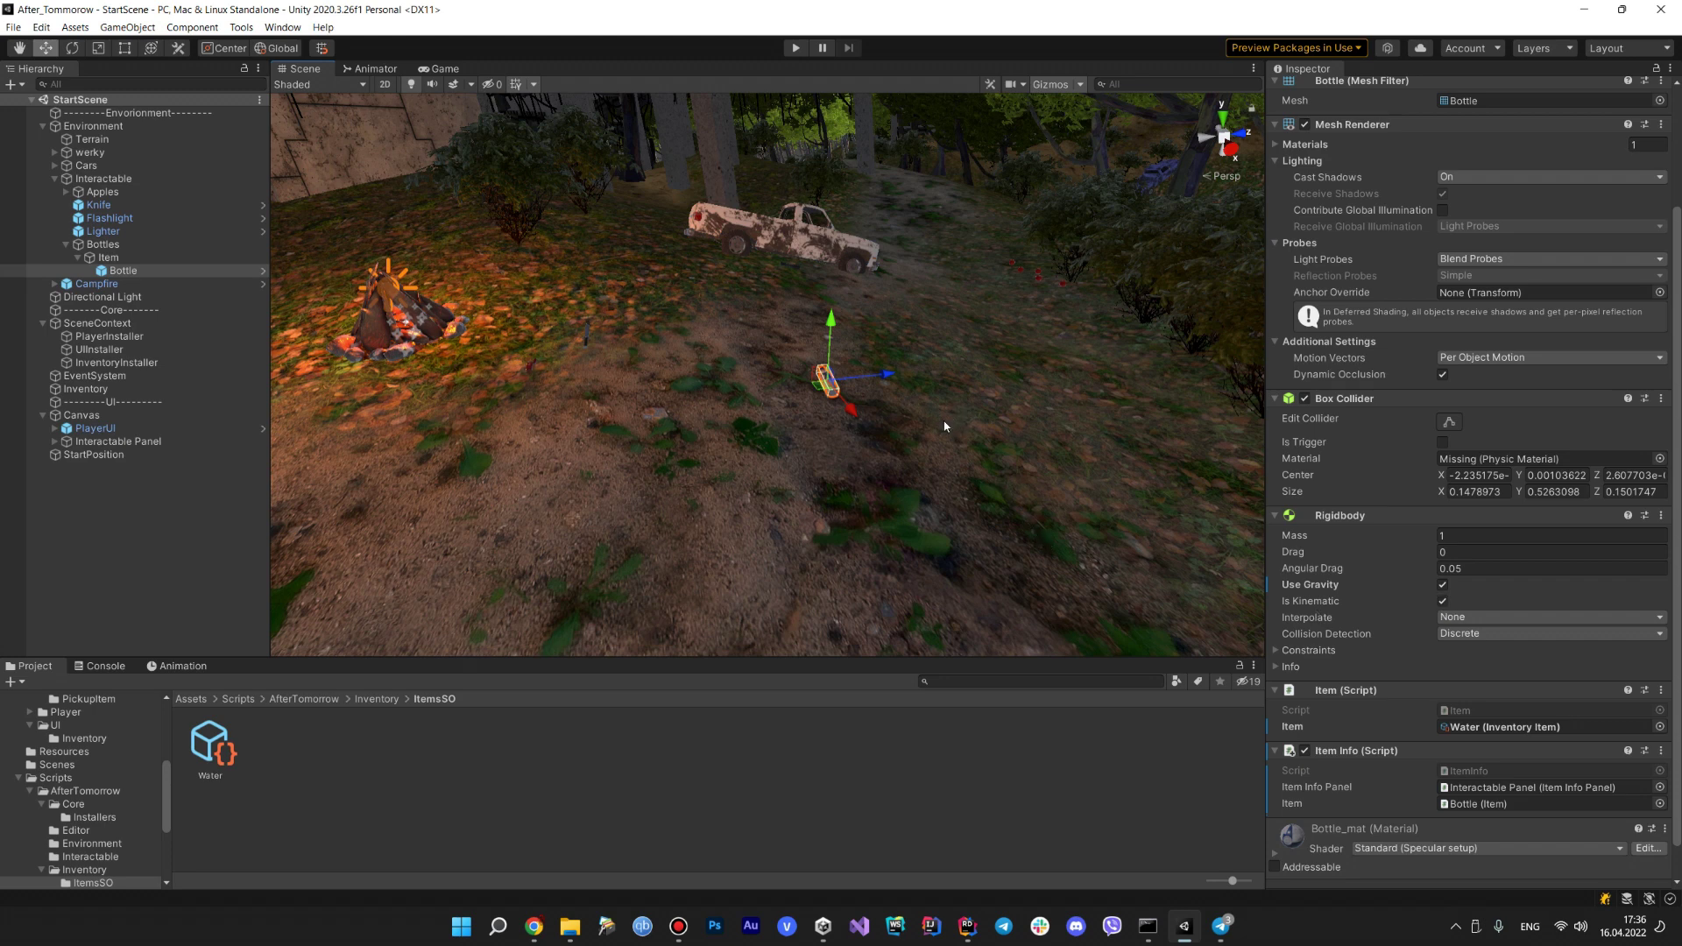
right_click_drag(1165, 517, 1102, 476)
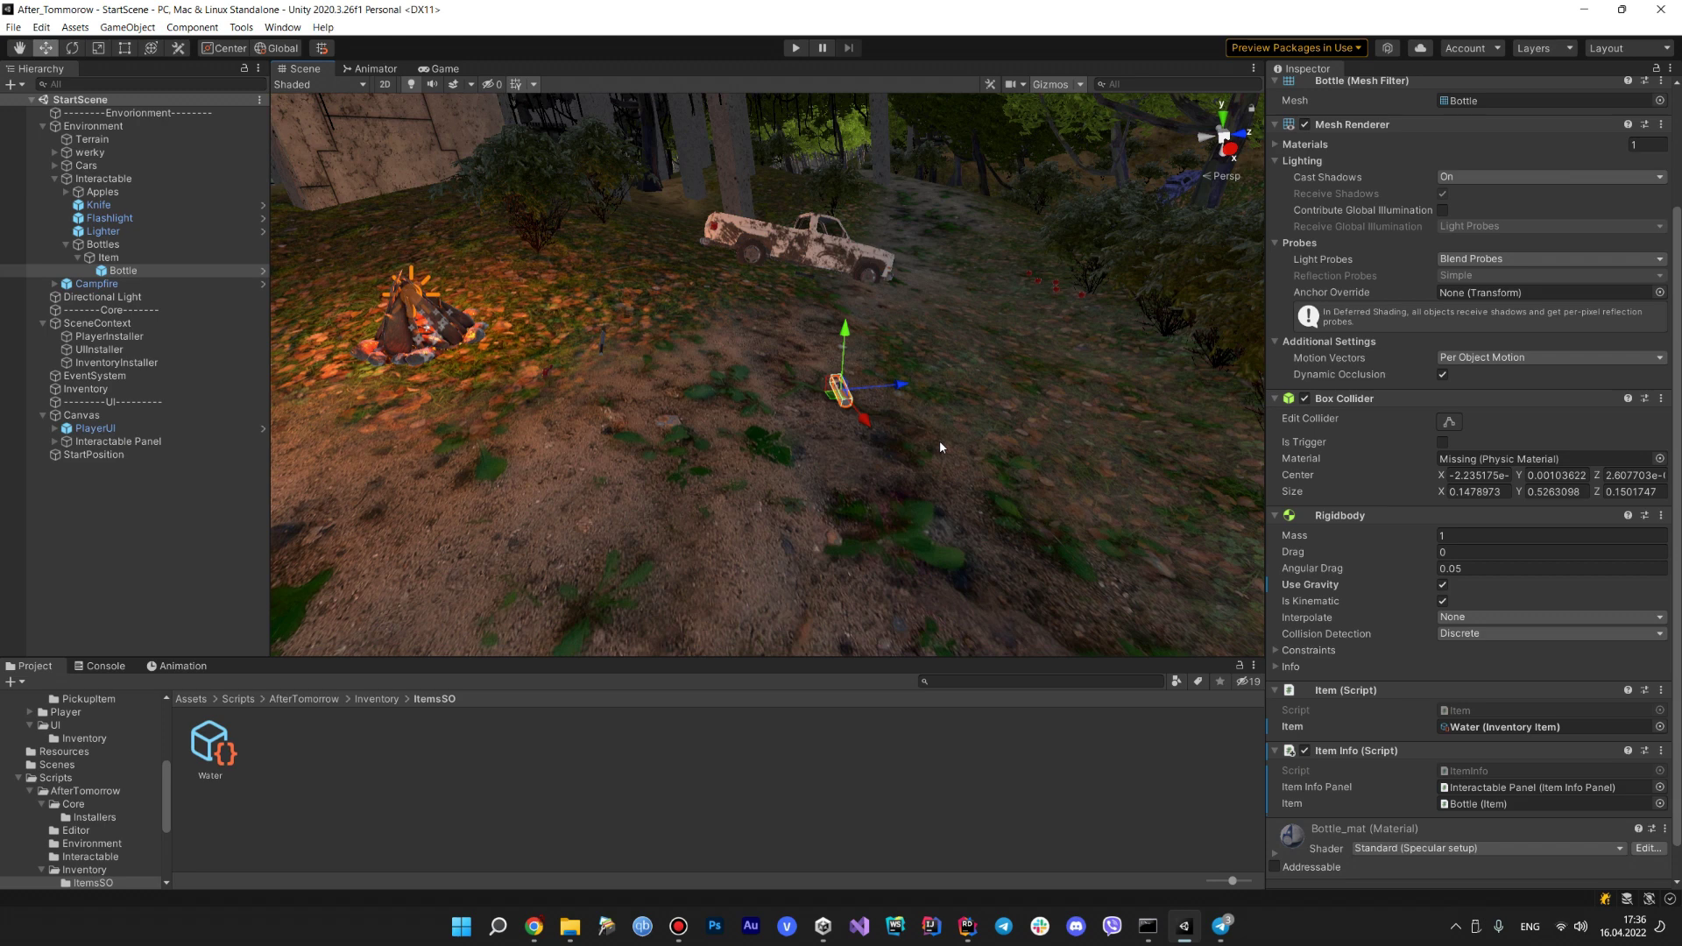
right_click_drag(939, 447, 674, 511)
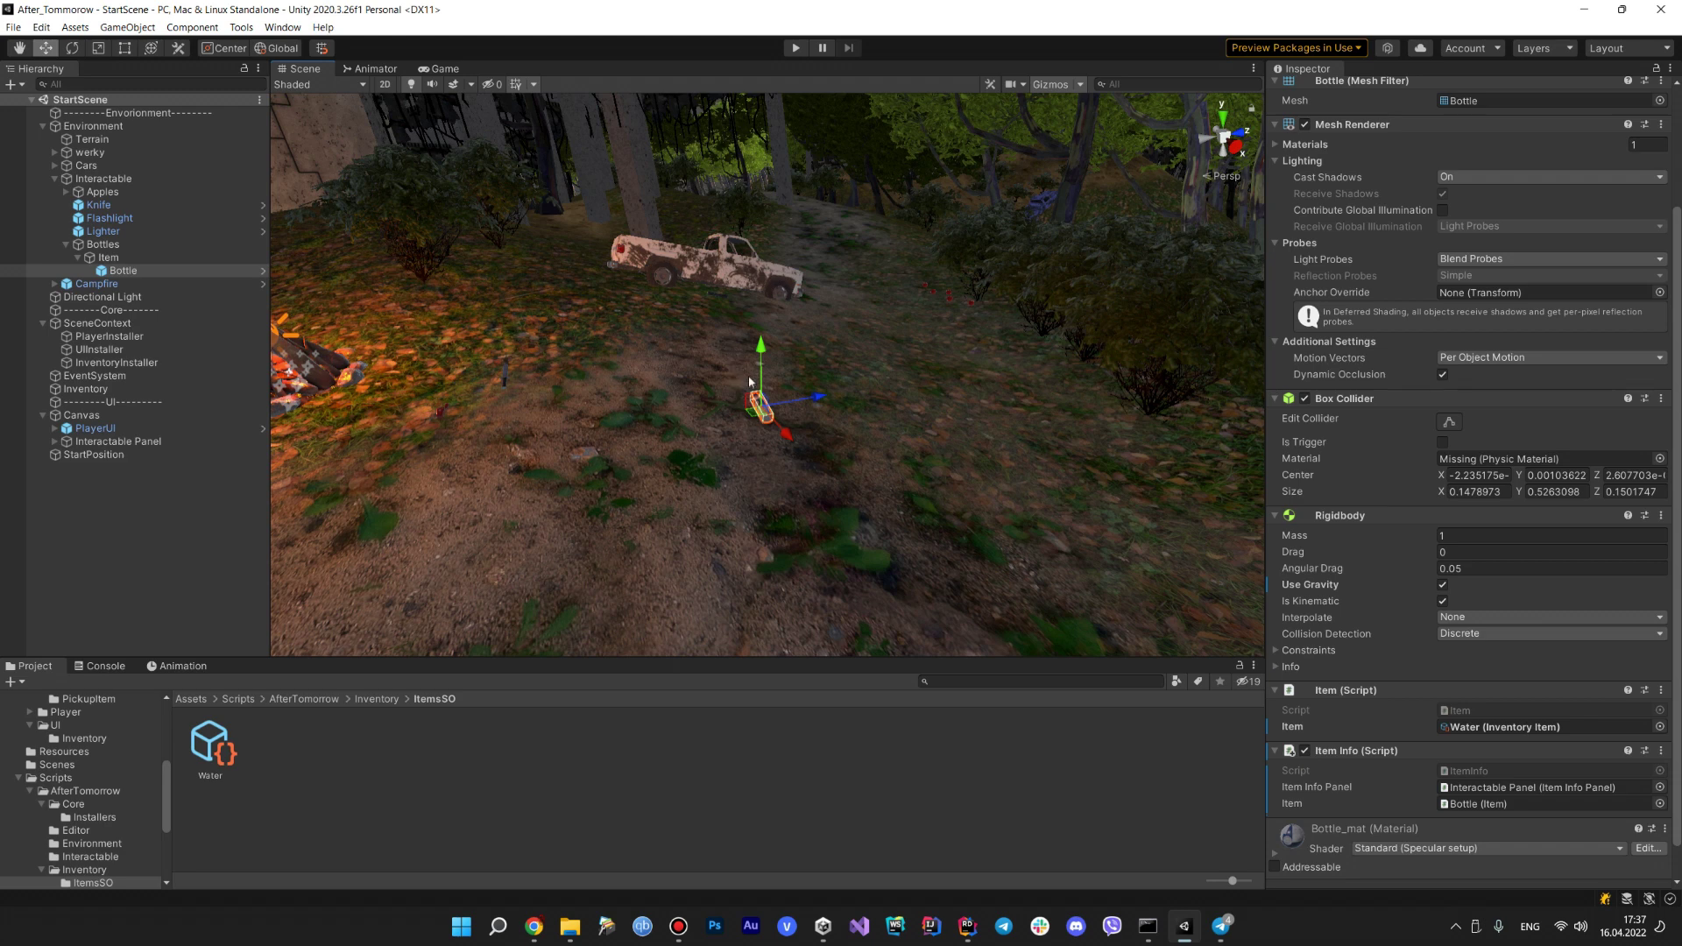
right_click_drag(755, 456, 792, 441)
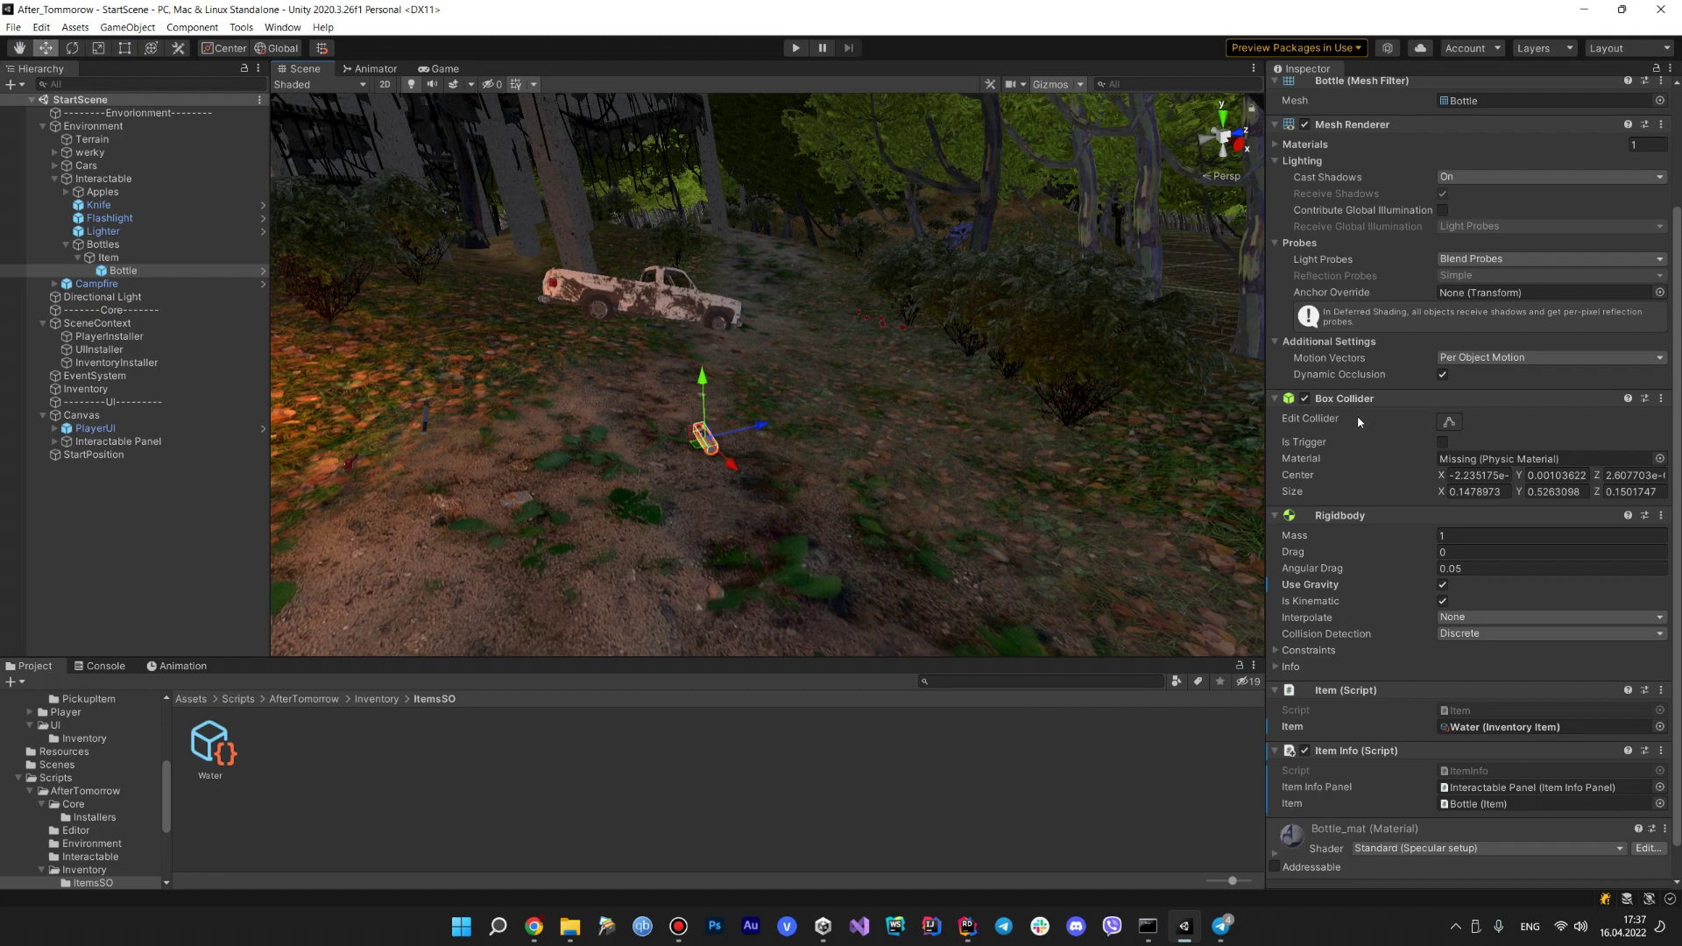
mouse_move(985, 487)
right_mouse_down()
mouse_move(887, 517)
mouse_move(860, 574)
right_mouse_up()
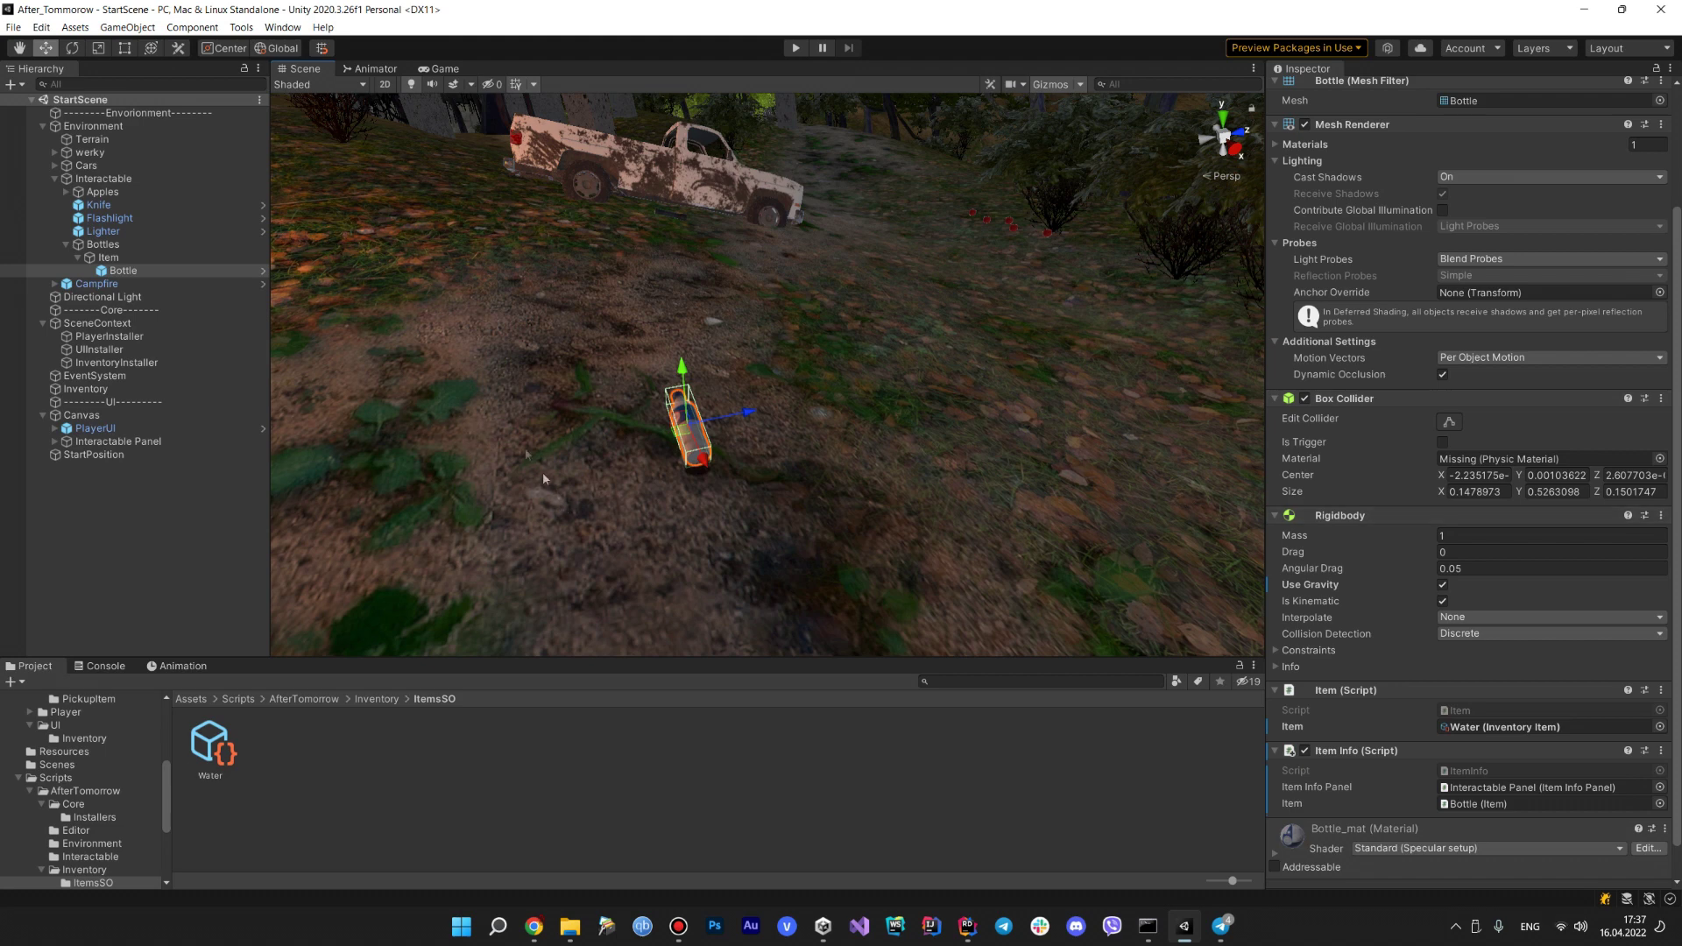
- Keep circling the bottle and truck, then select the Terrain to view its Ground-tagged settings
right_click_drag(594, 428, 582, 423)
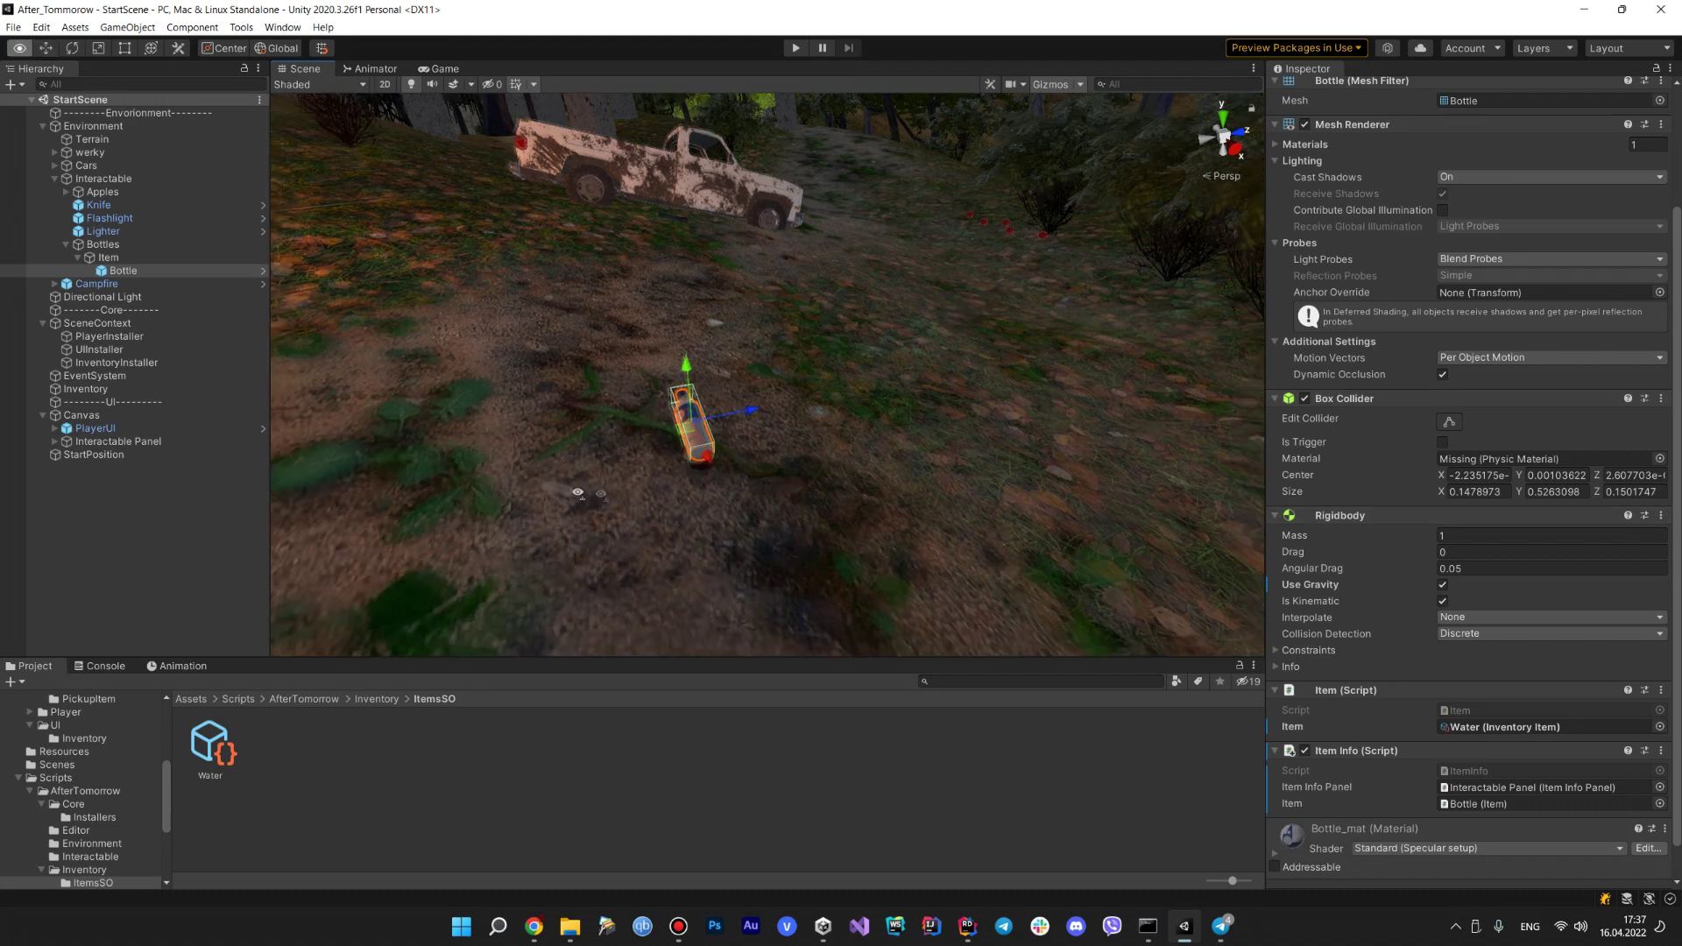
mouse_move(766, 492)
right_mouse_down()
mouse_move(822, 505)
mouse_move(819, 437)
right_mouse_up()
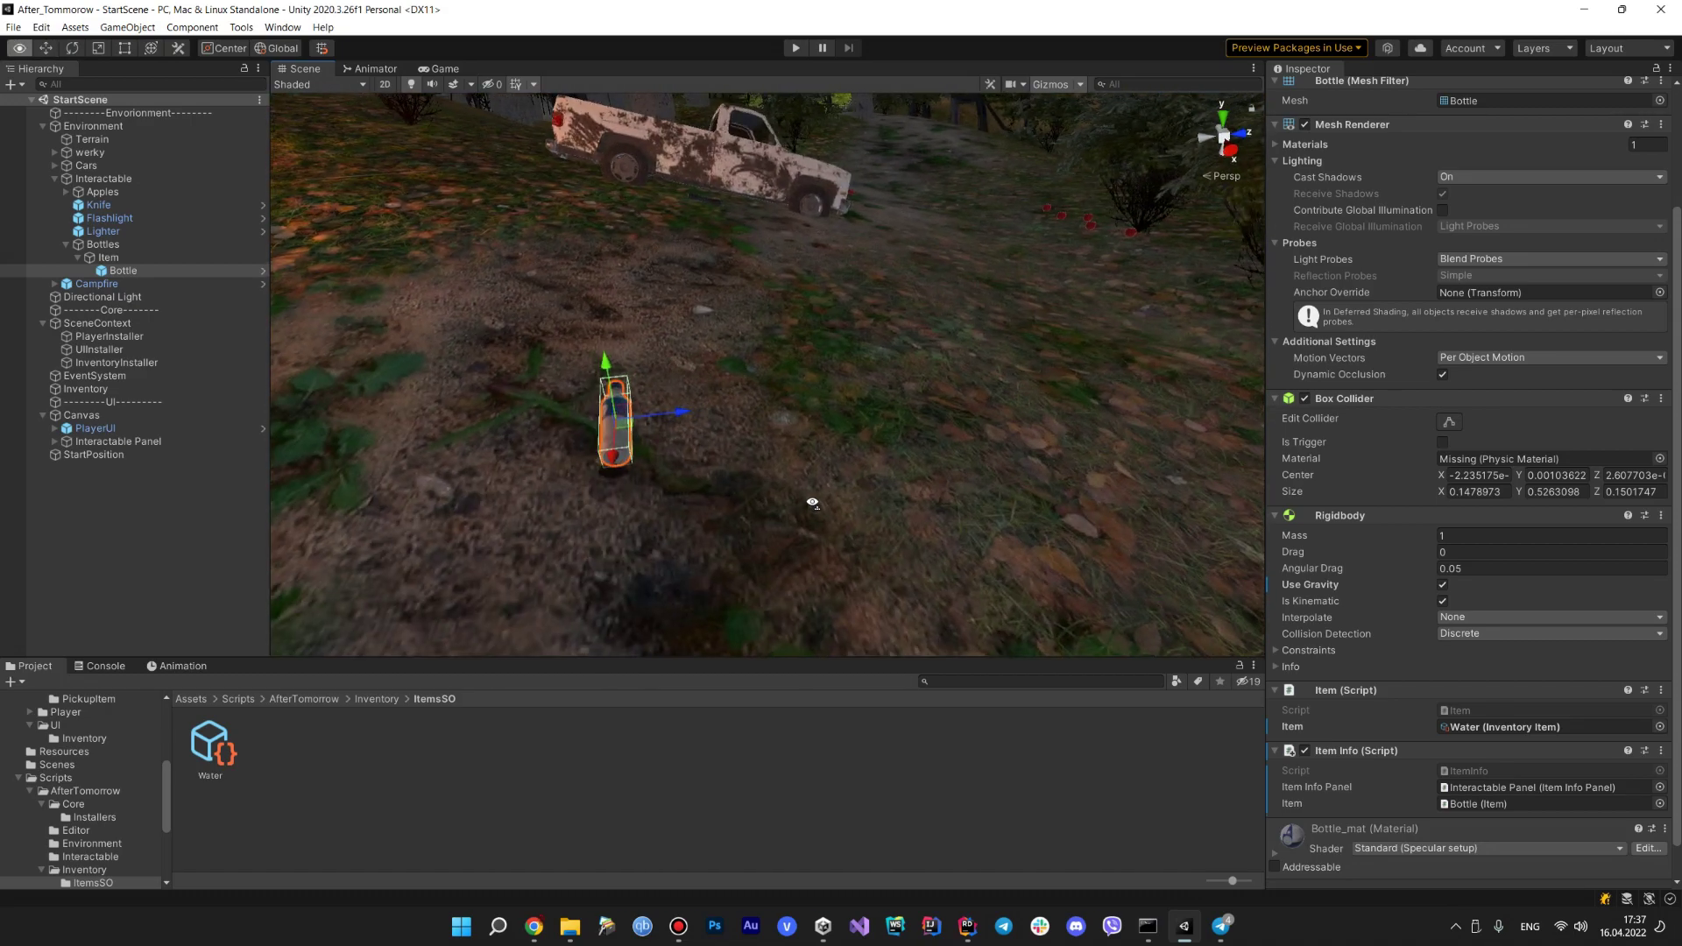
right_click_drag(819, 438, 822, 474)
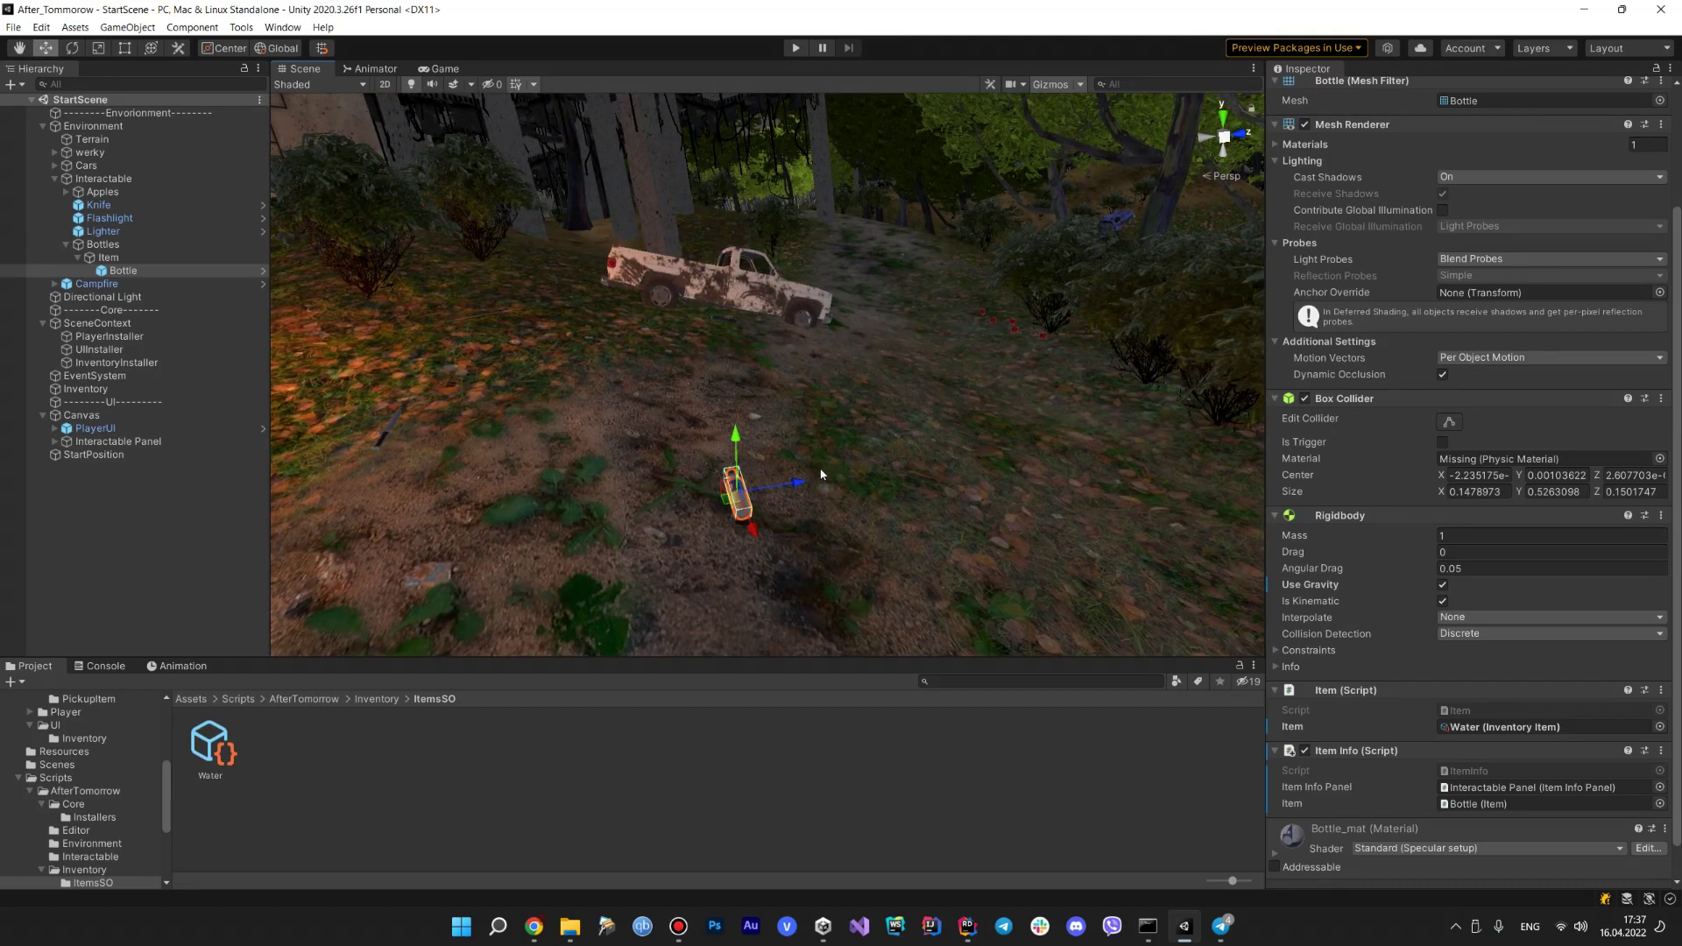
right_click_drag(821, 474, 839, 479)
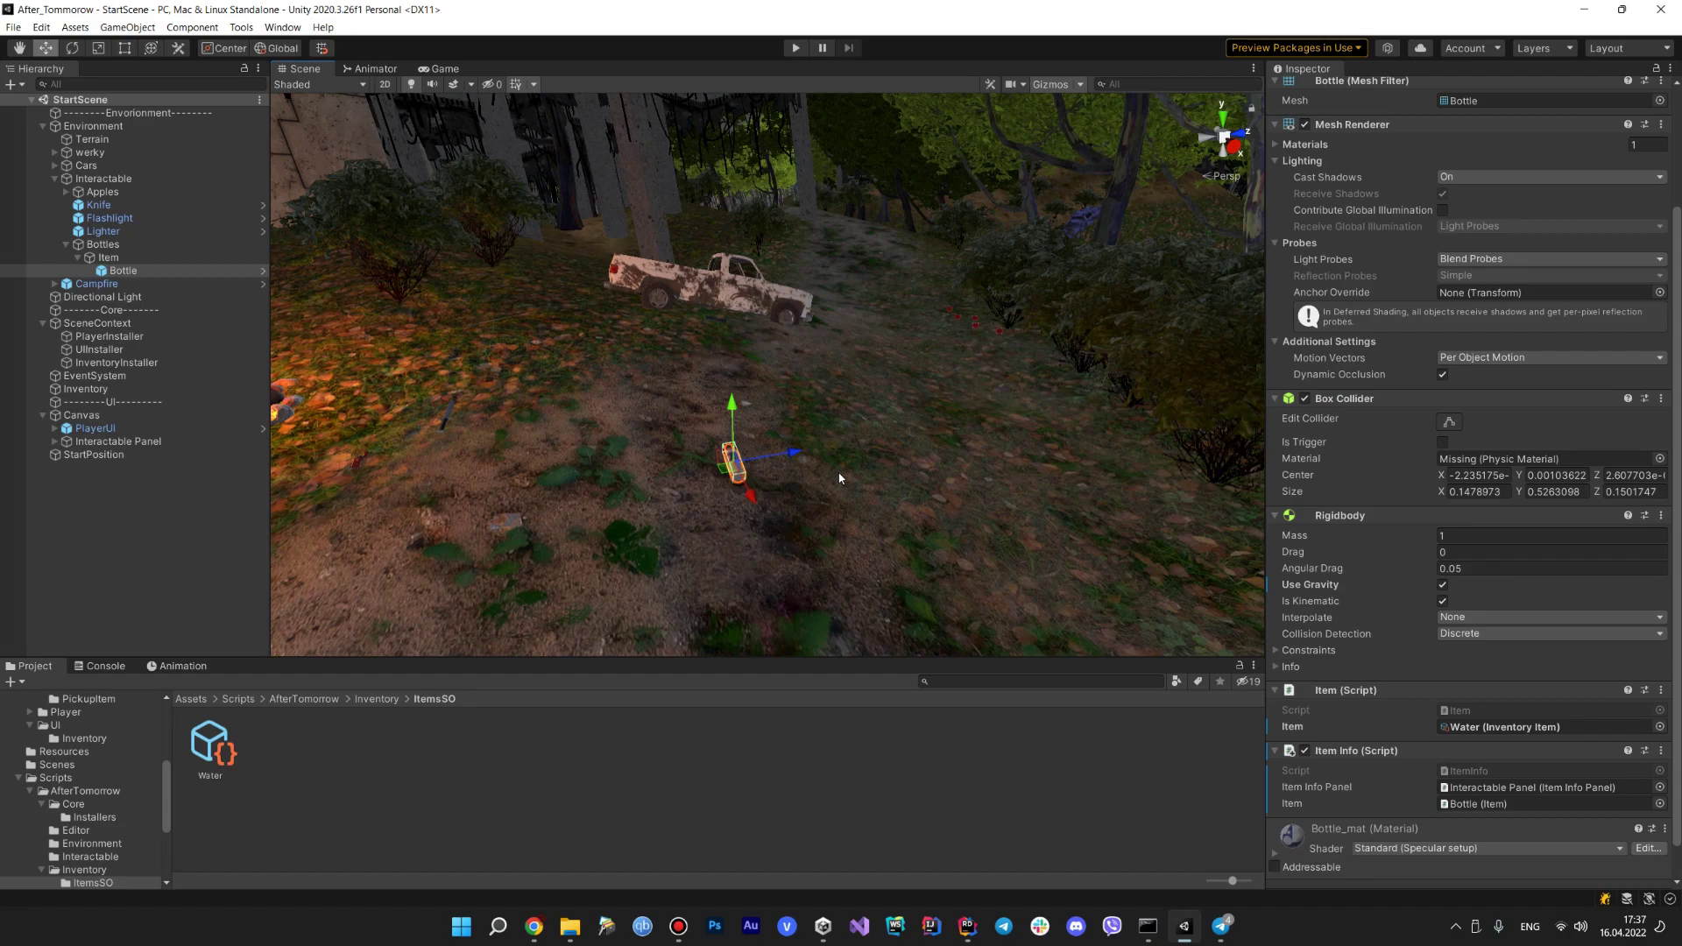
right_click_drag(839, 478, 860, 484)
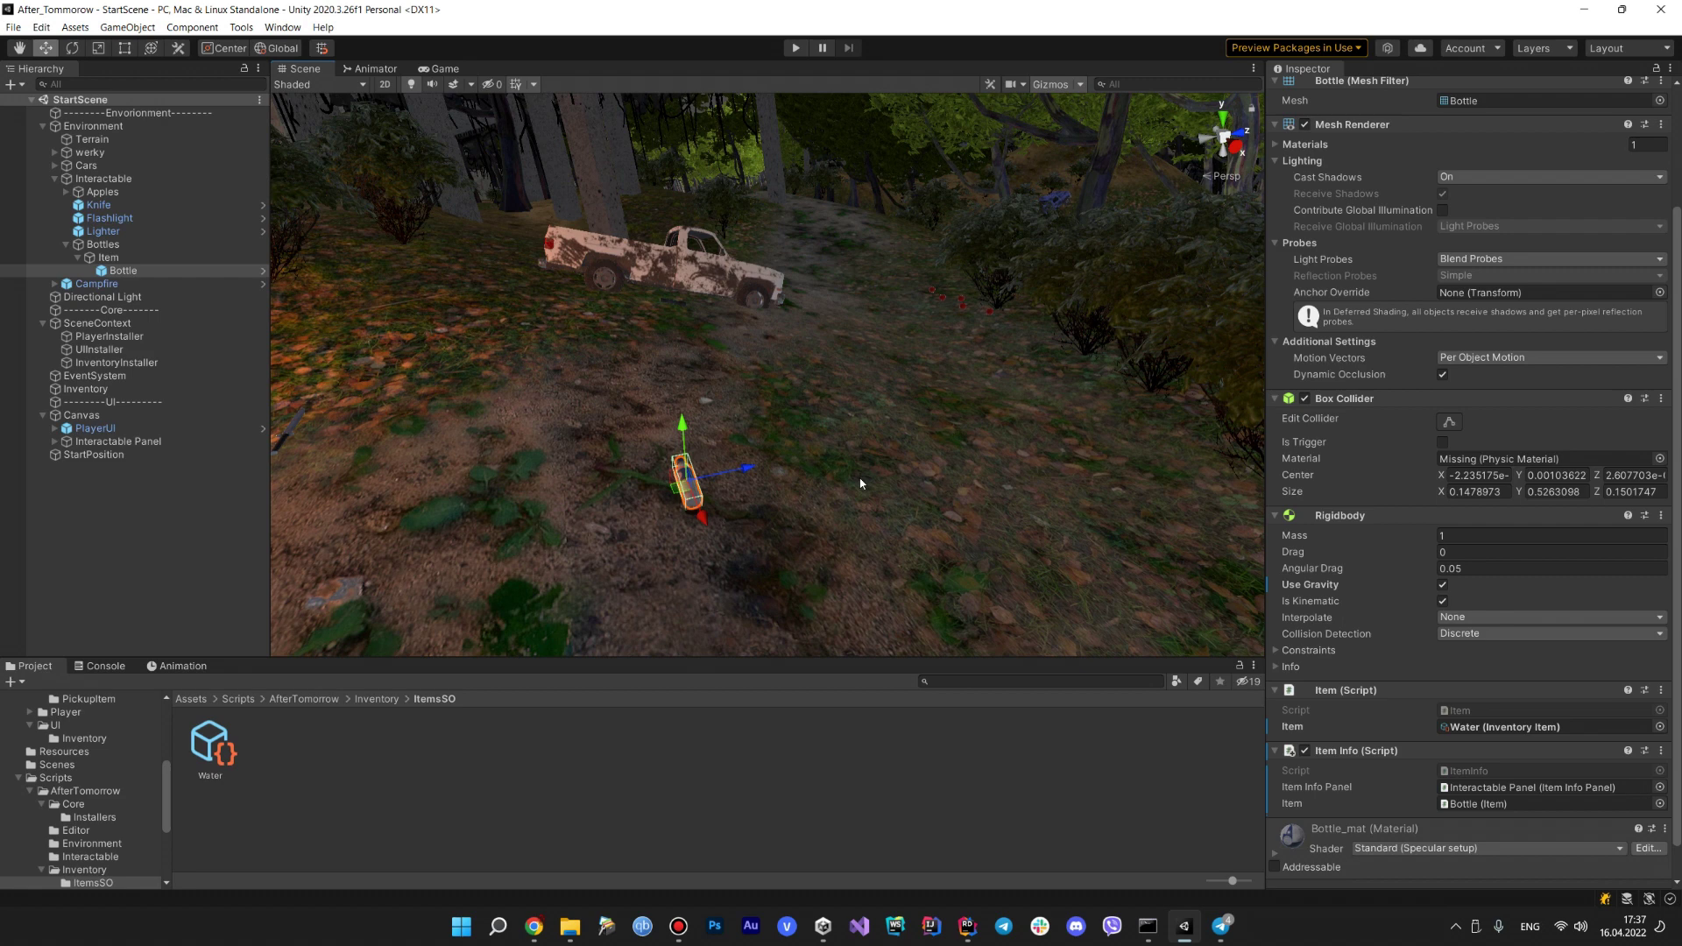
right_click_drag(861, 484, 877, 482)
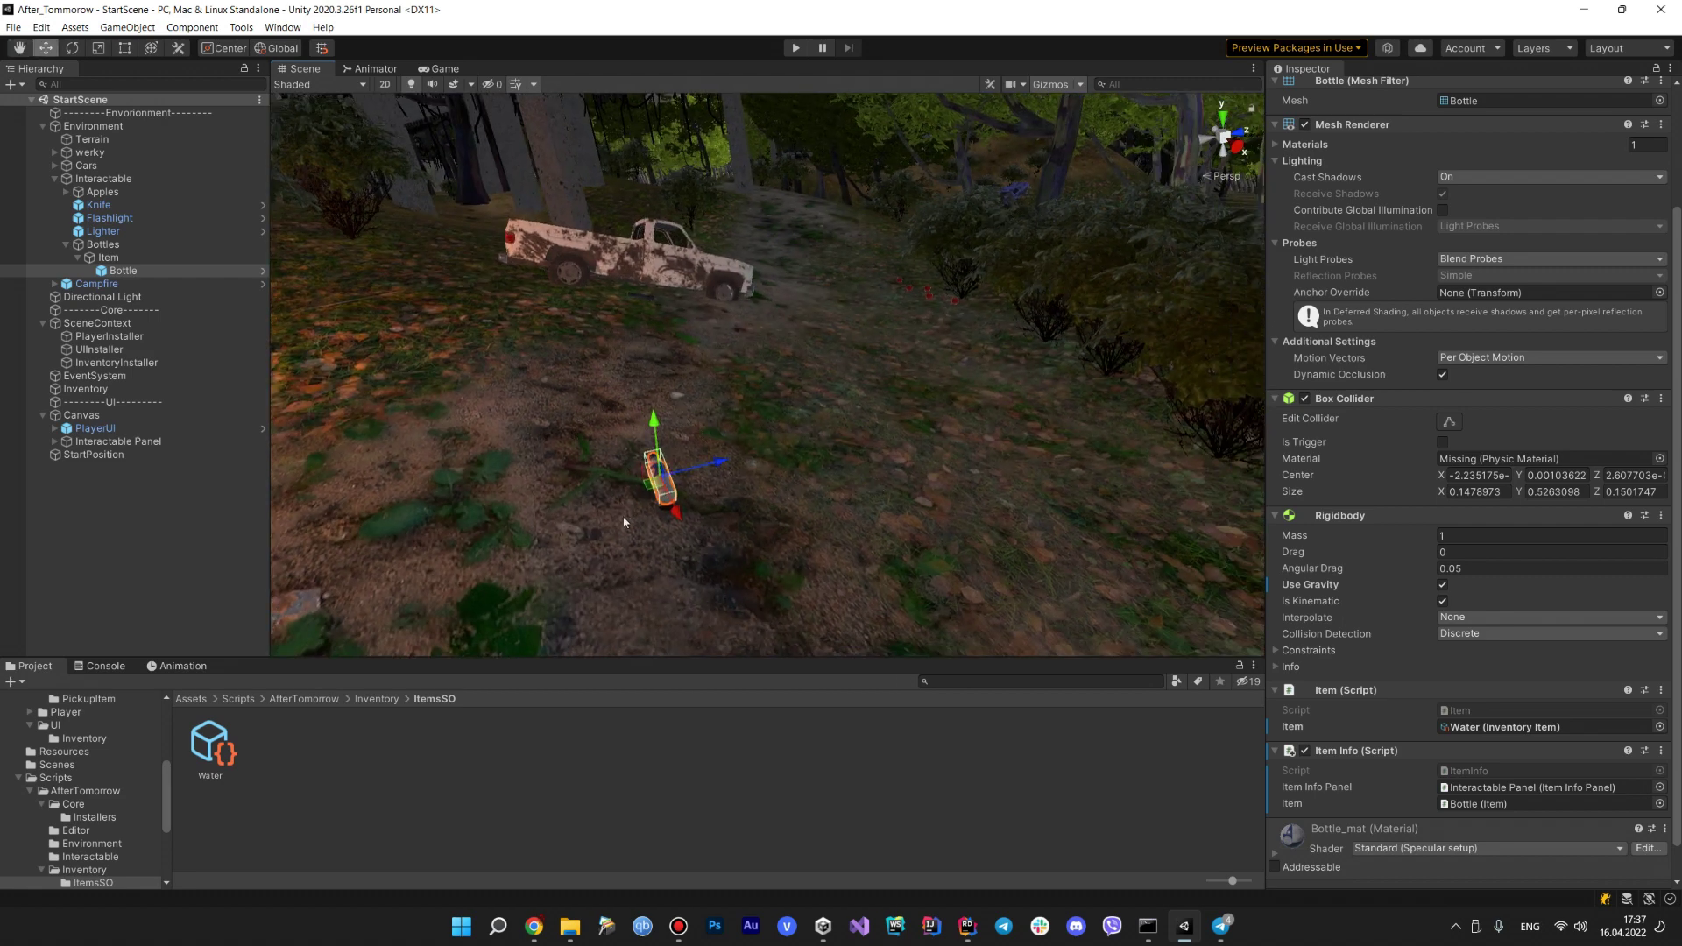
left_click(795, 516)
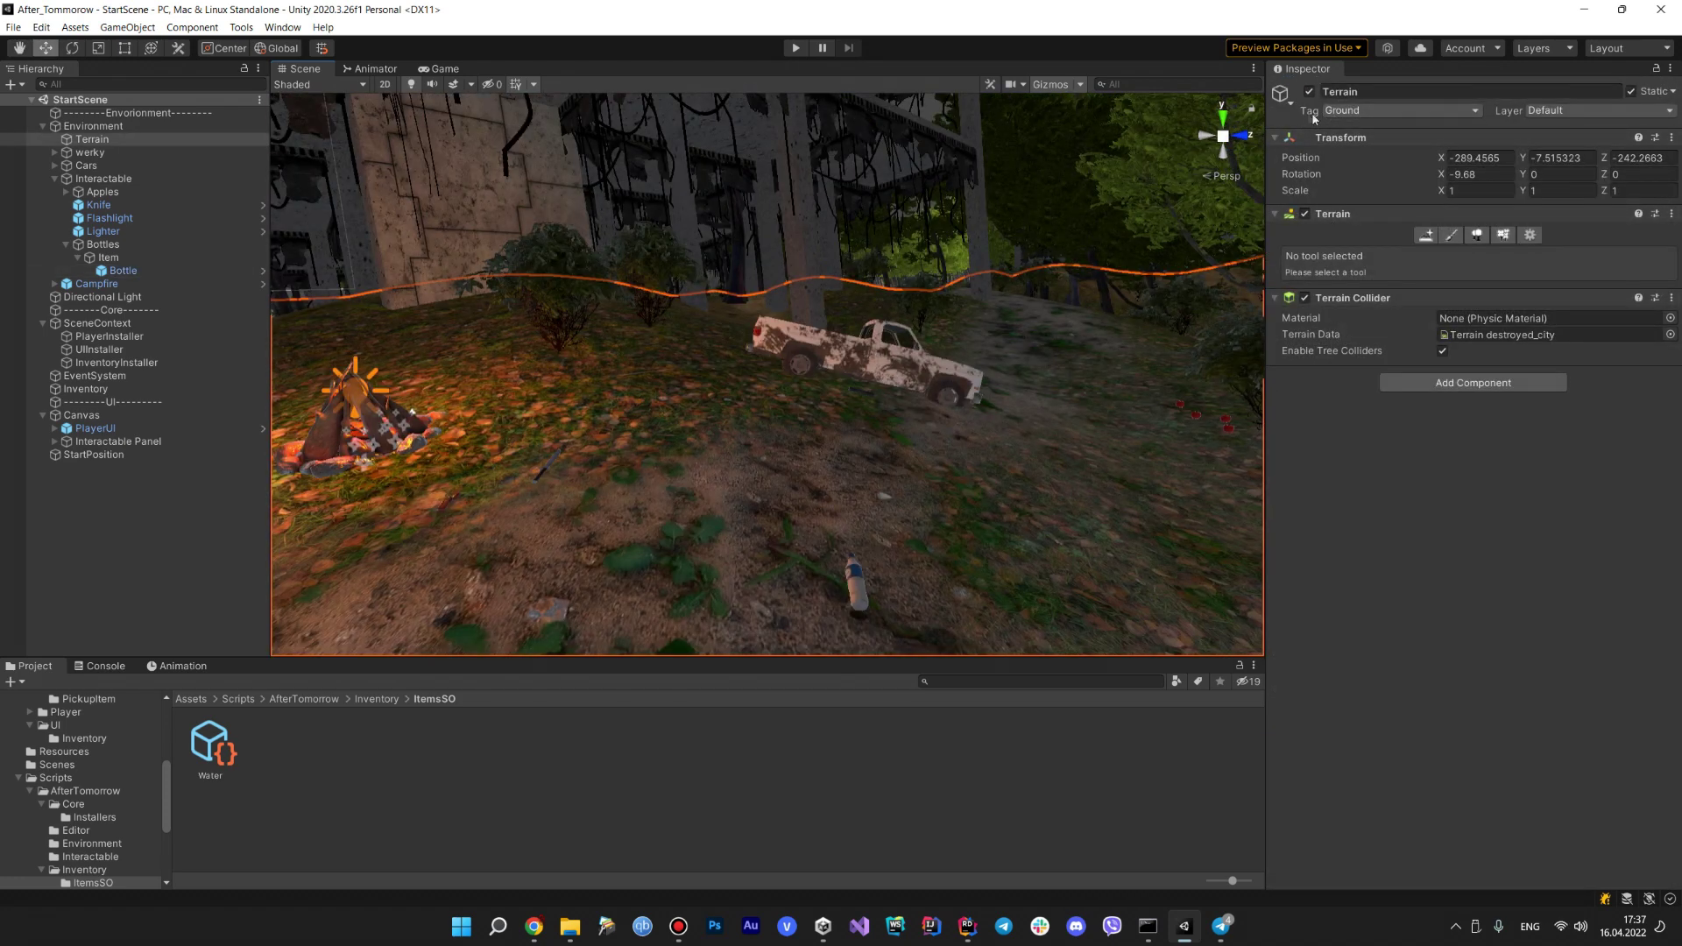
- Confirm the Terrain's tag stays Ground, orbit over the terrain, then switch to InventoryItem.cs in Rider
left_click(1359, 118)
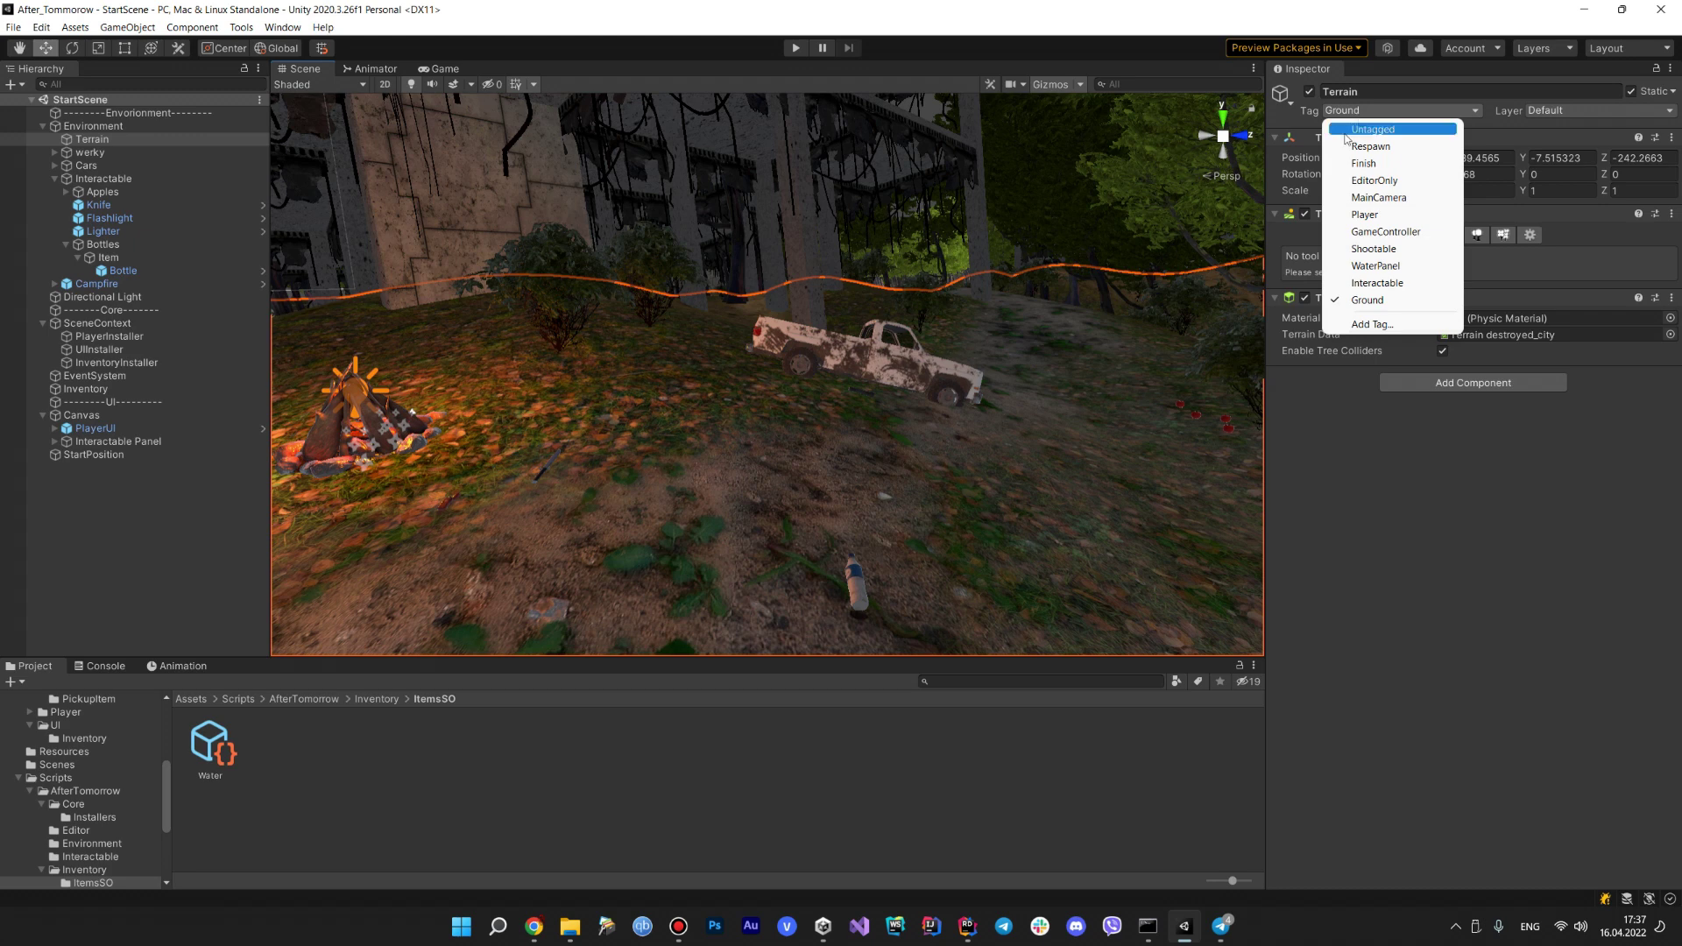
left_click(1399, 580)
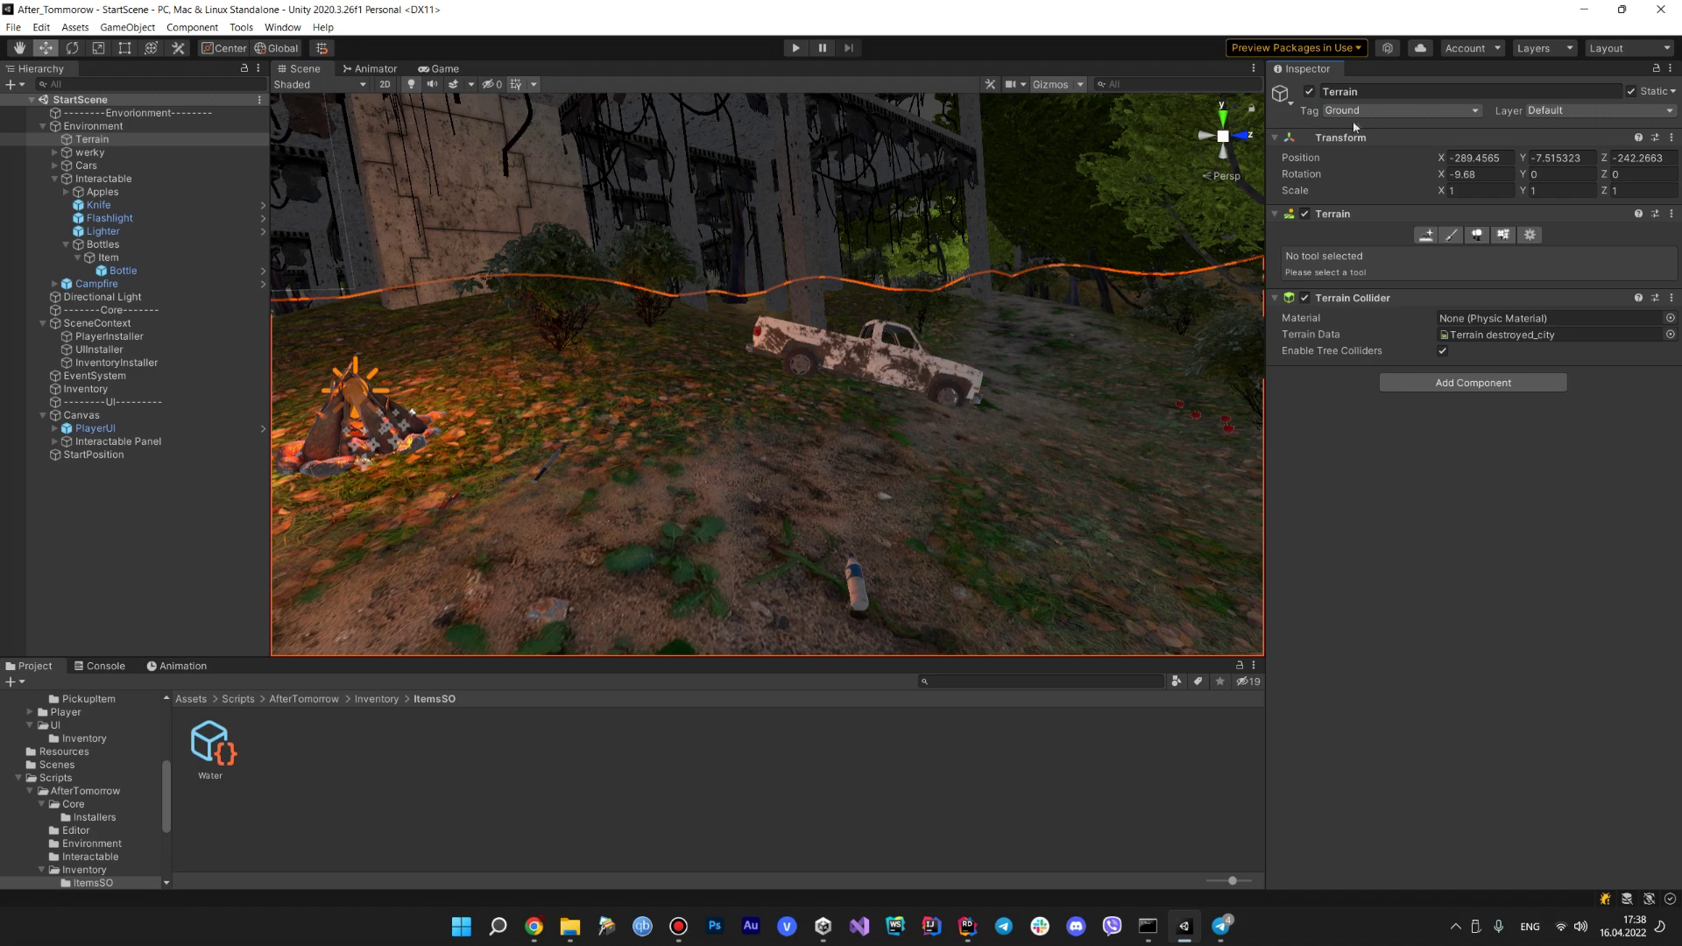
left_click_drag(931, 369, 909, 447, "alt")
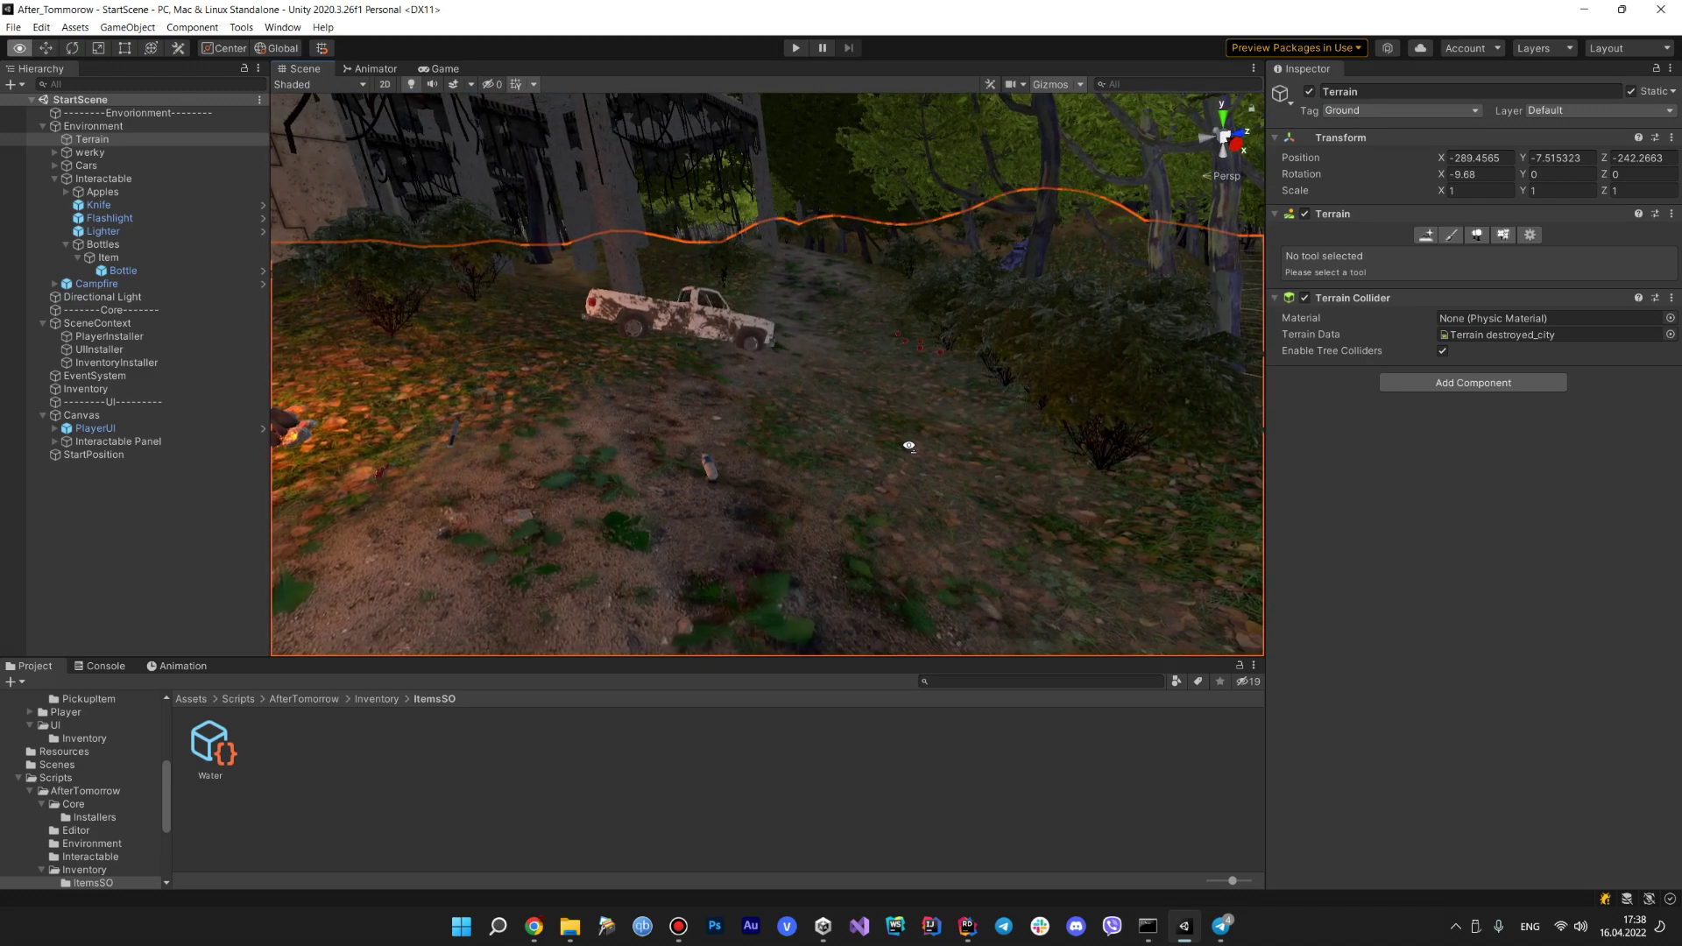
left_click_drag(909, 447, 711, 480, "alt")
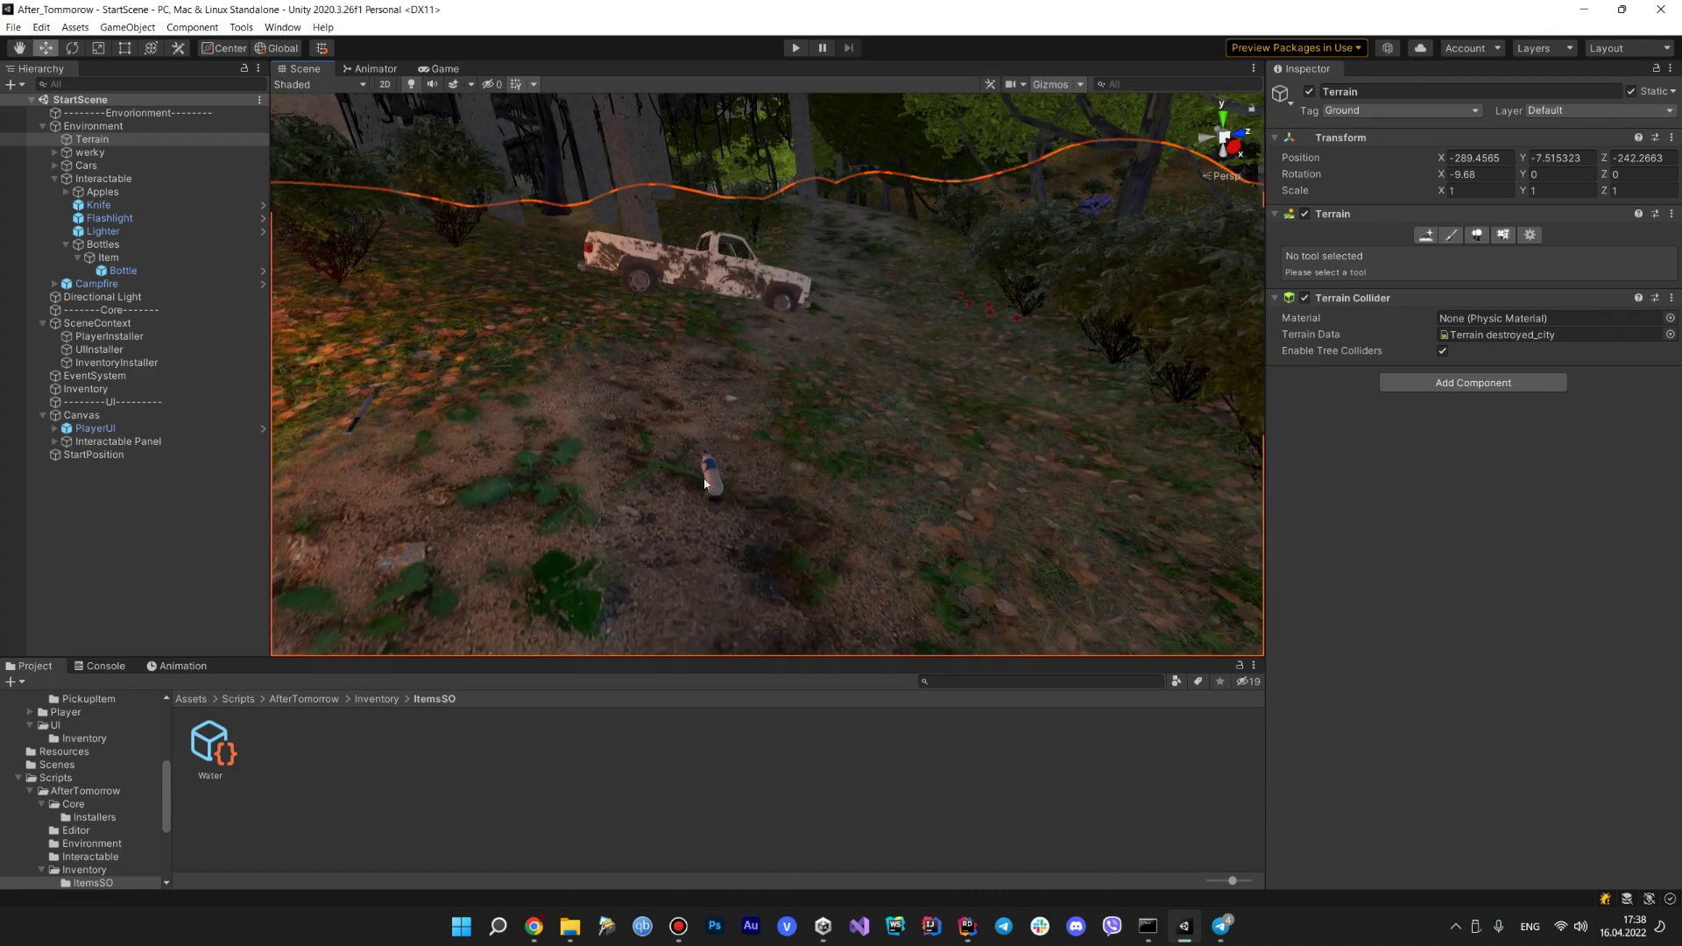
left_click(966, 929)
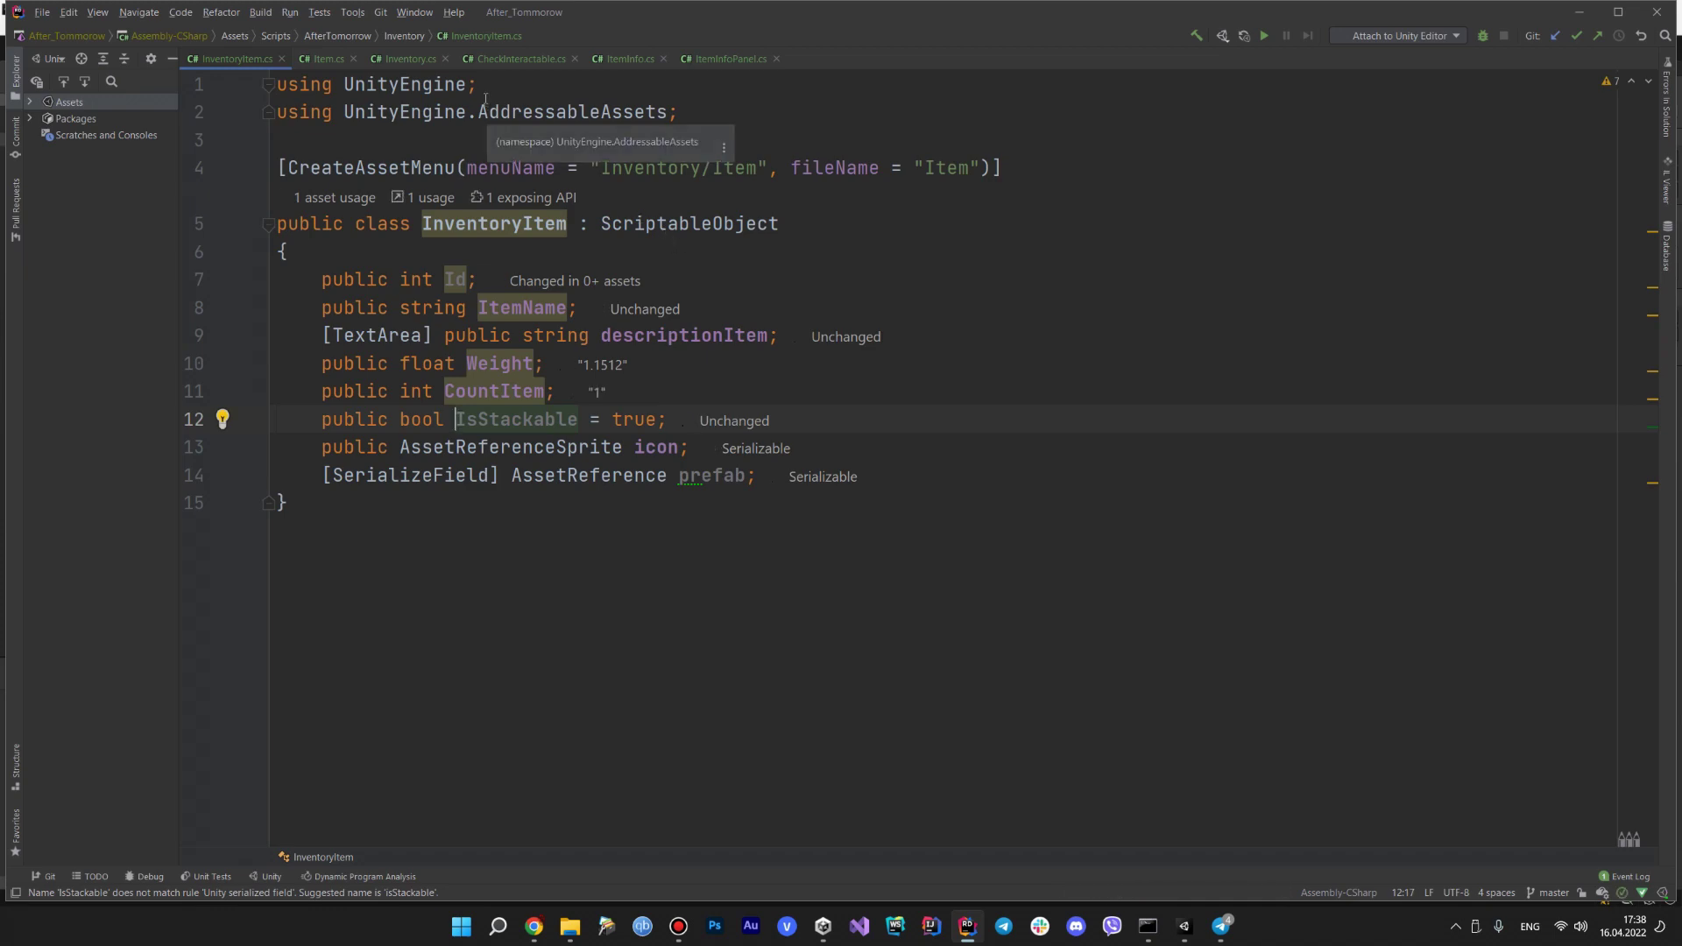
- Read ItemInfo.cs down to OnCollisionEnter, then reopen ItemInfo from the Bottle's Item Info component
left_click(628, 64)
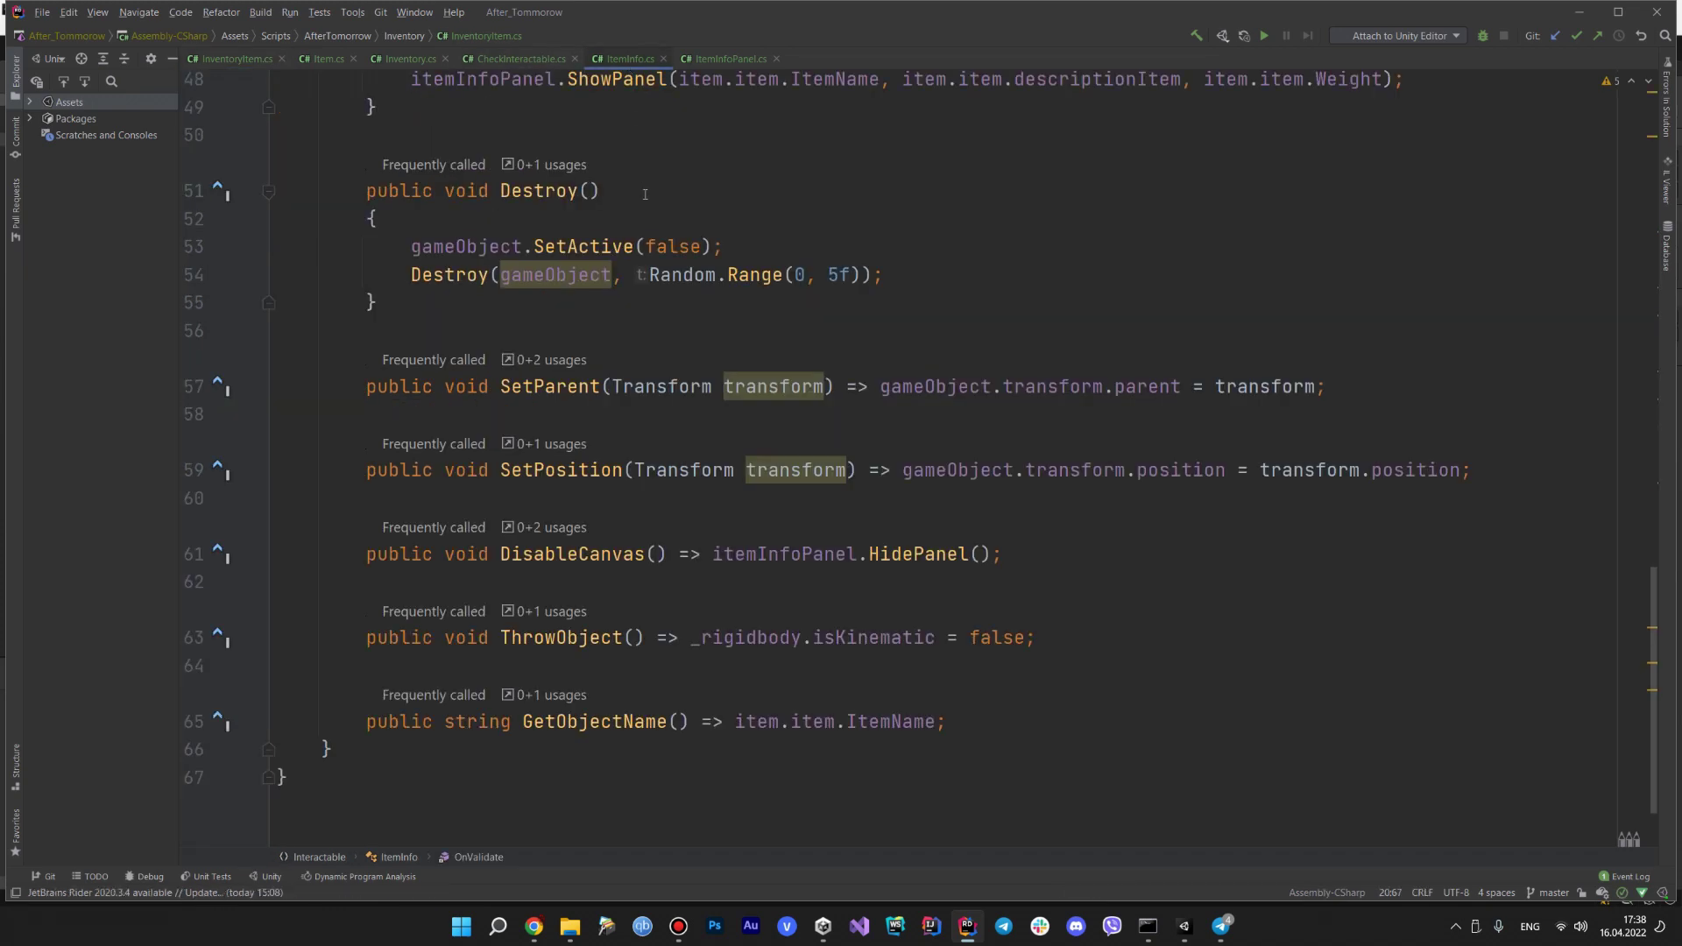
scroll(656, 273, "down", 5)
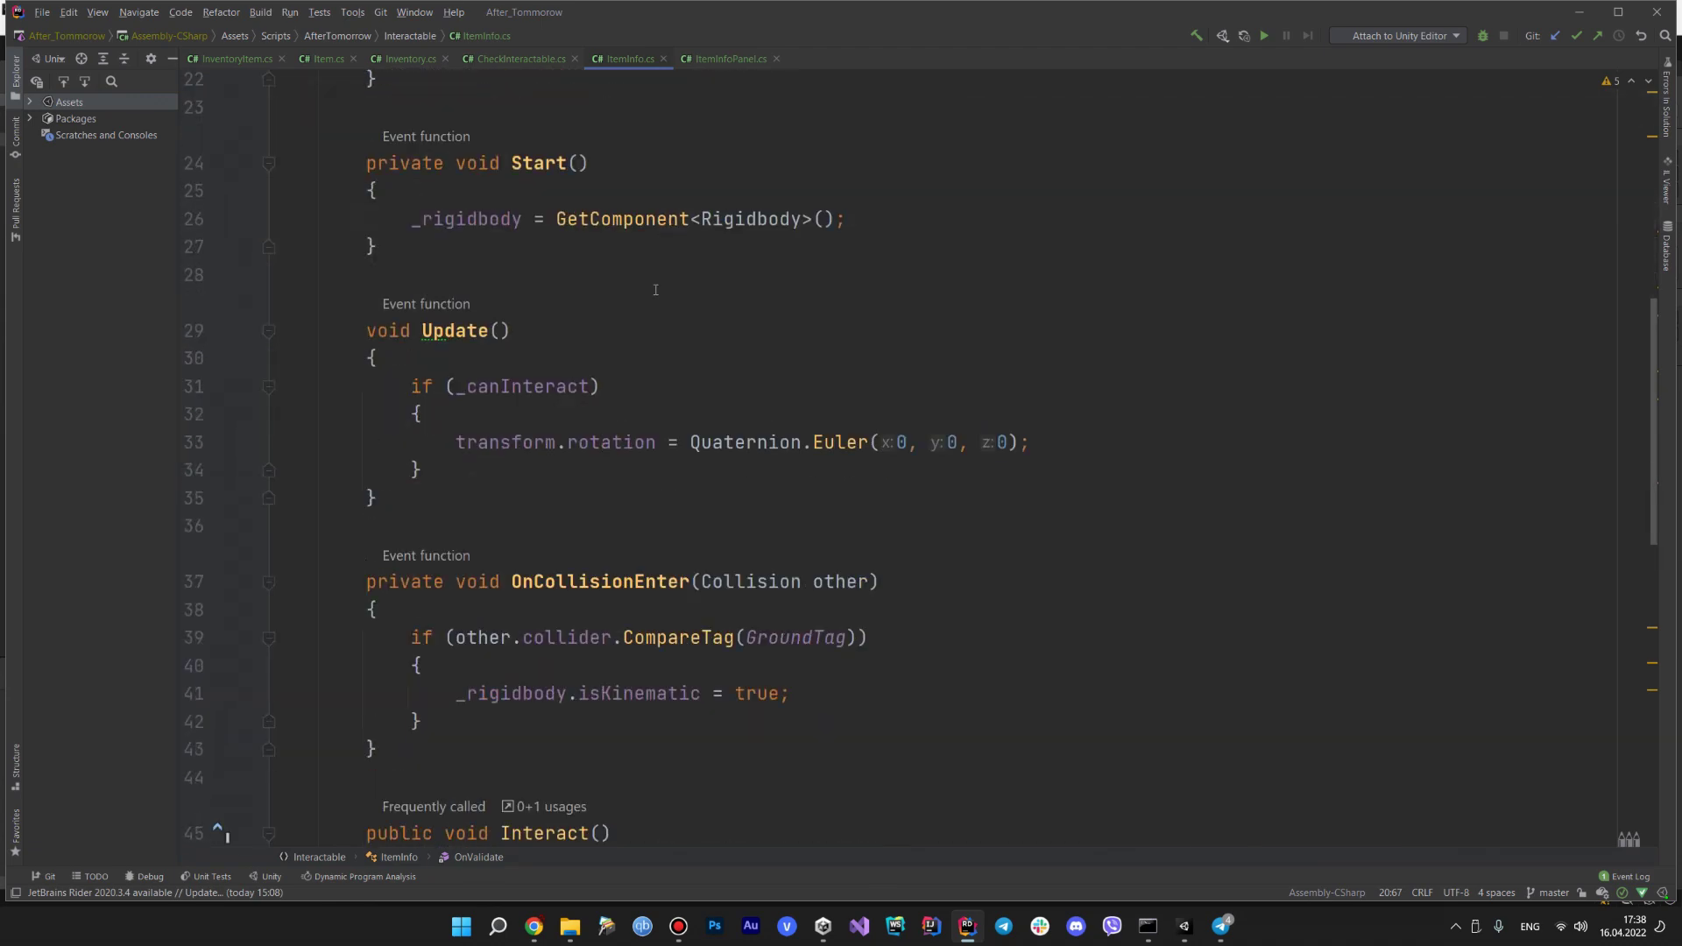
left_click(1578, 12)
scroll(1270, 424, "down", 3)
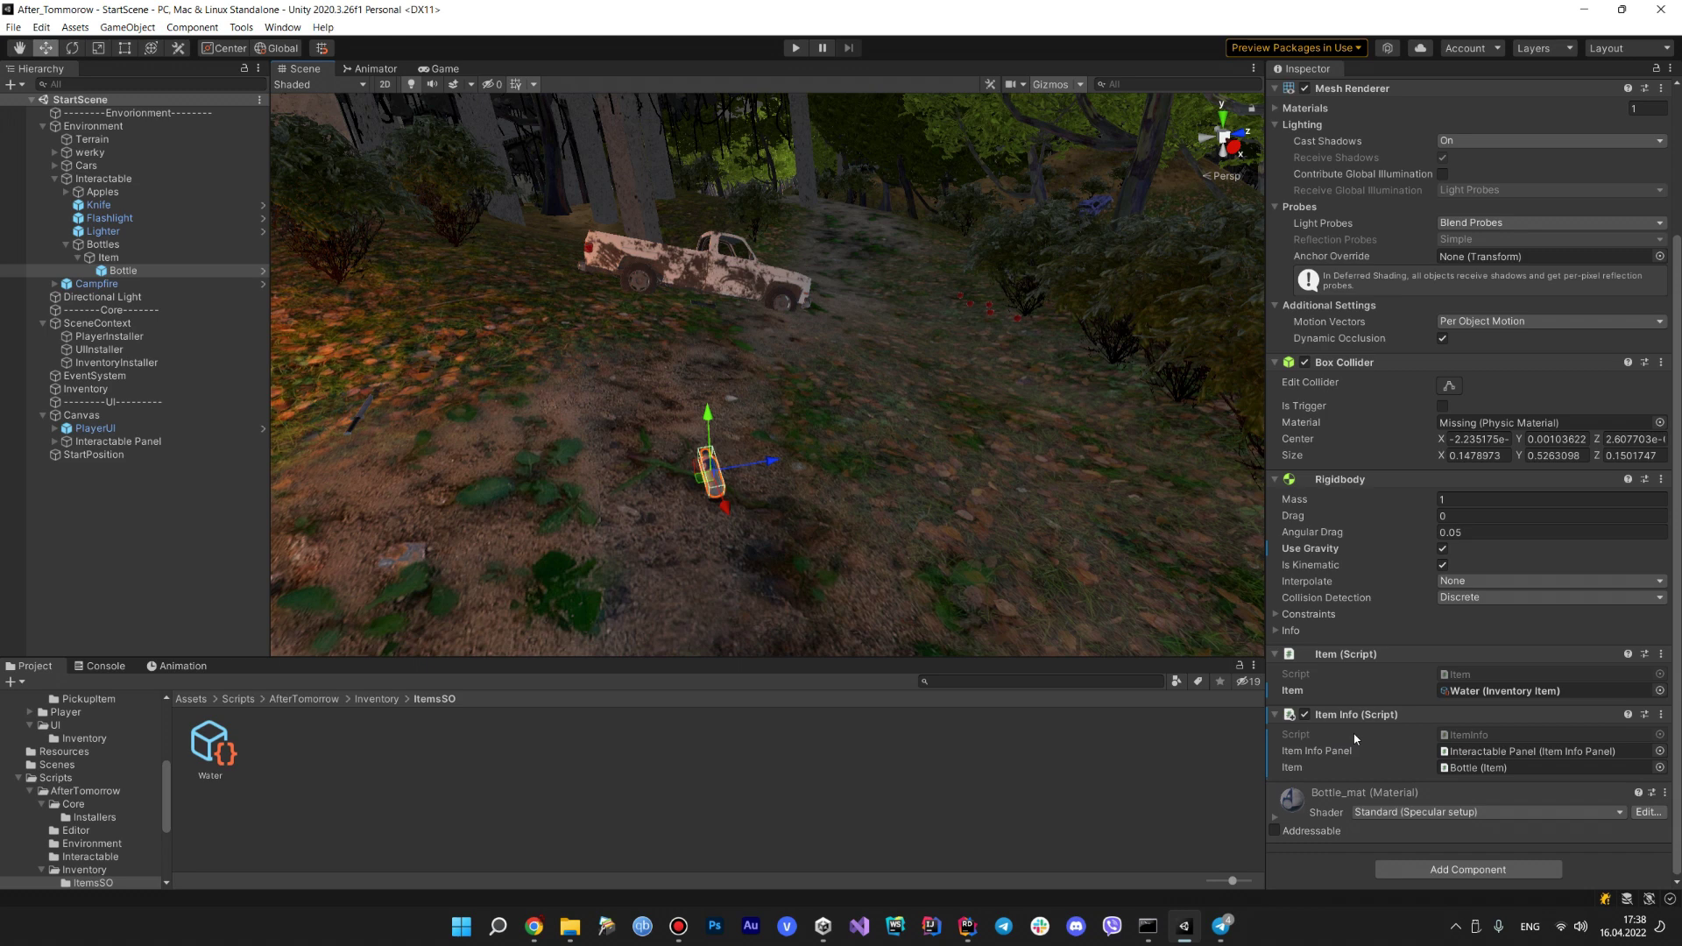
double_click(1502, 736)
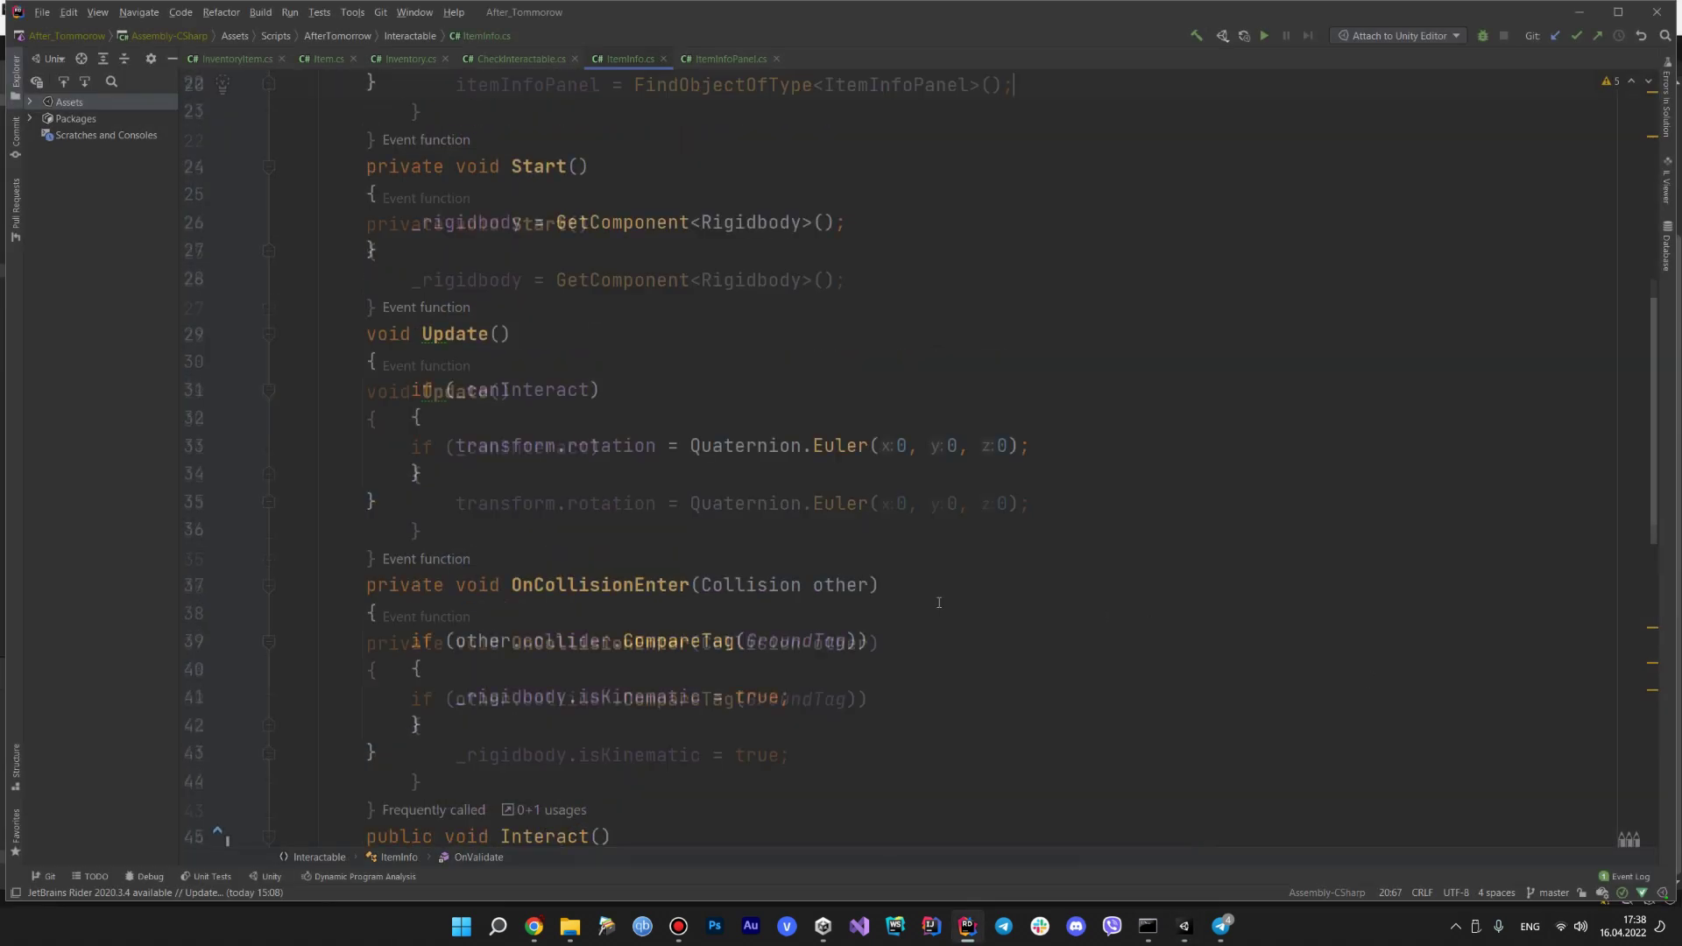
- Jump to the GroundTag constant declaration and inspect its "Ground" string value
scroll(787, 629, "down", 3)
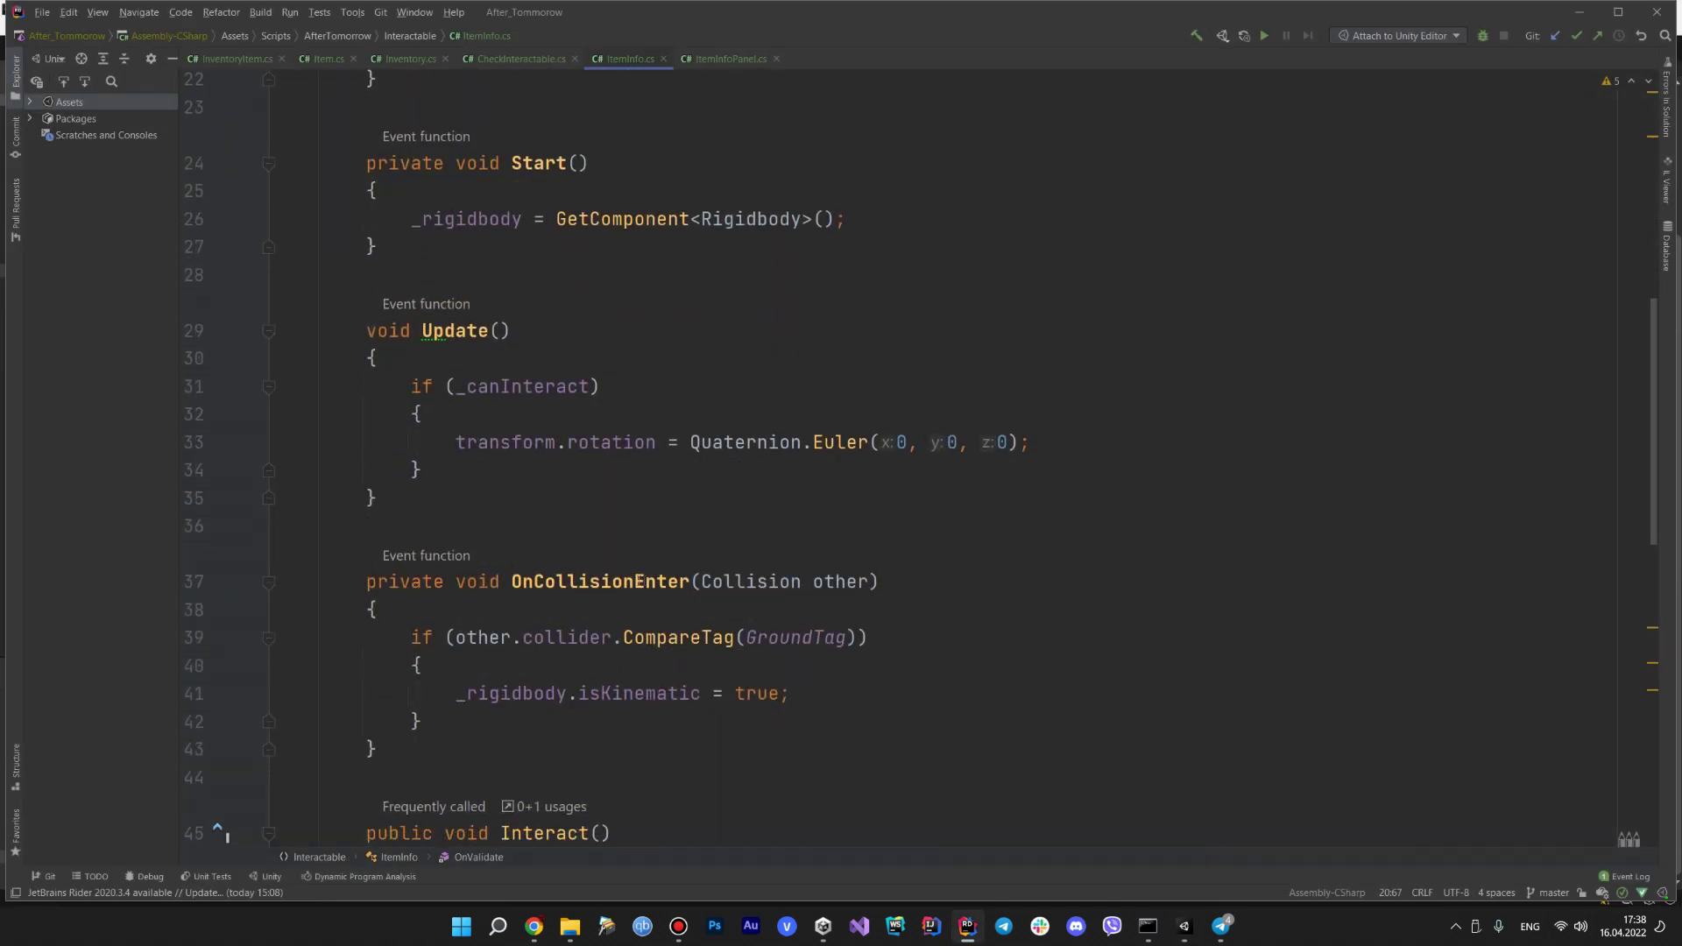
double_click(742, 637)
left_click(742, 637, "ctrl")
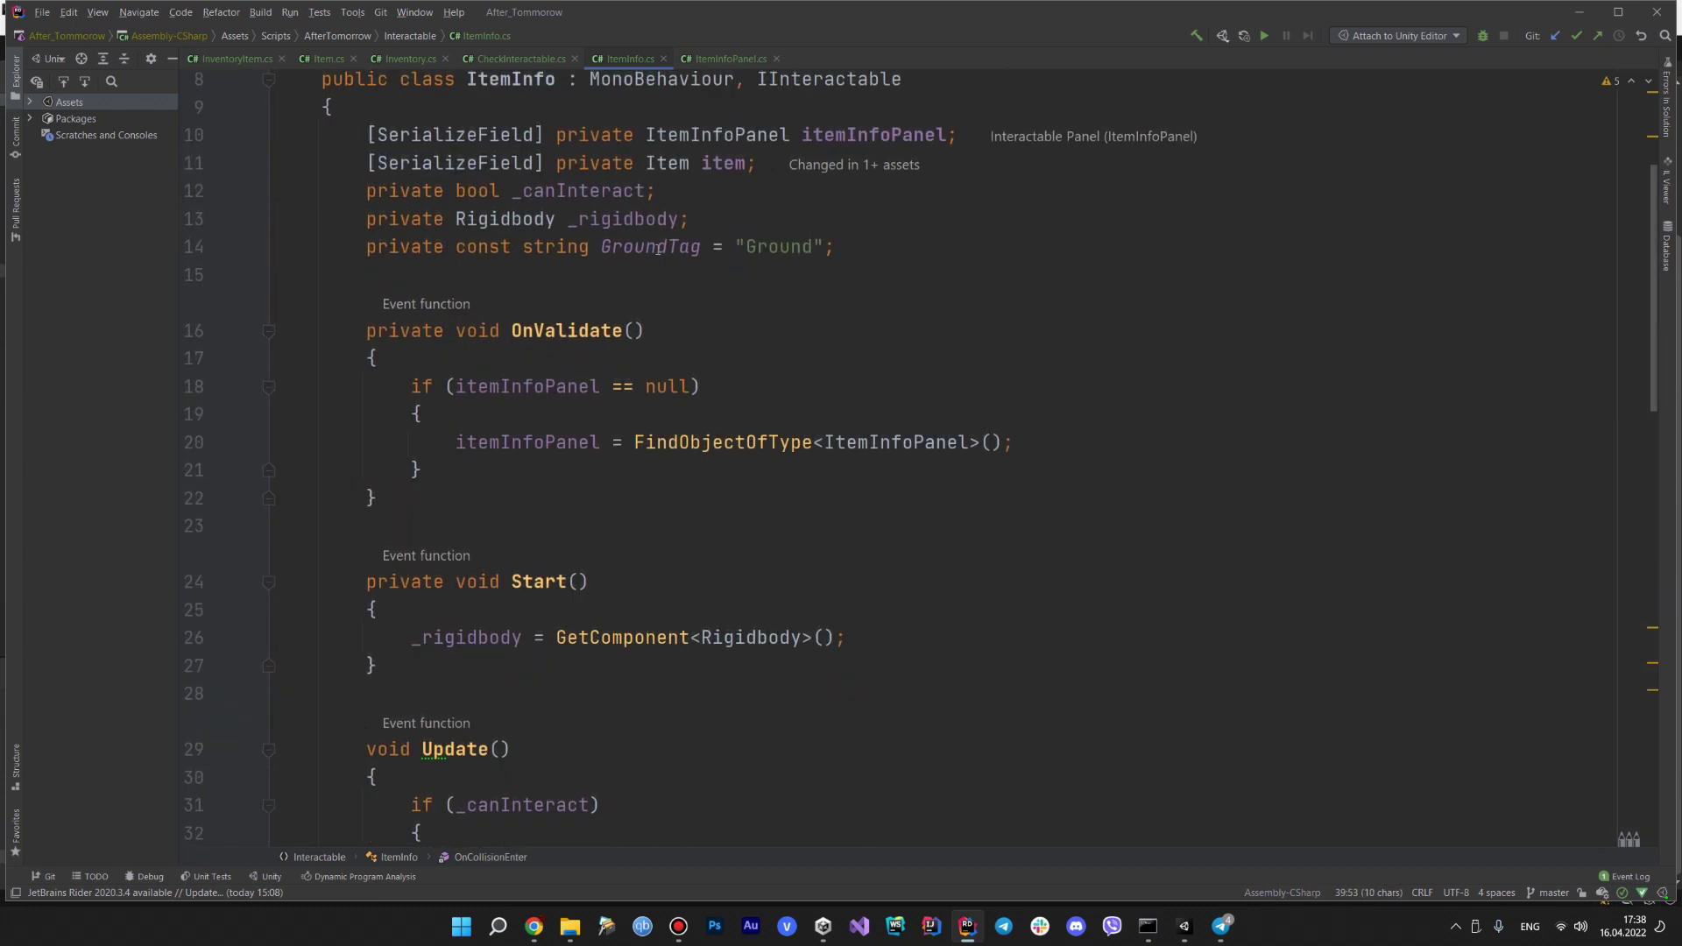
left_click(815, 246)
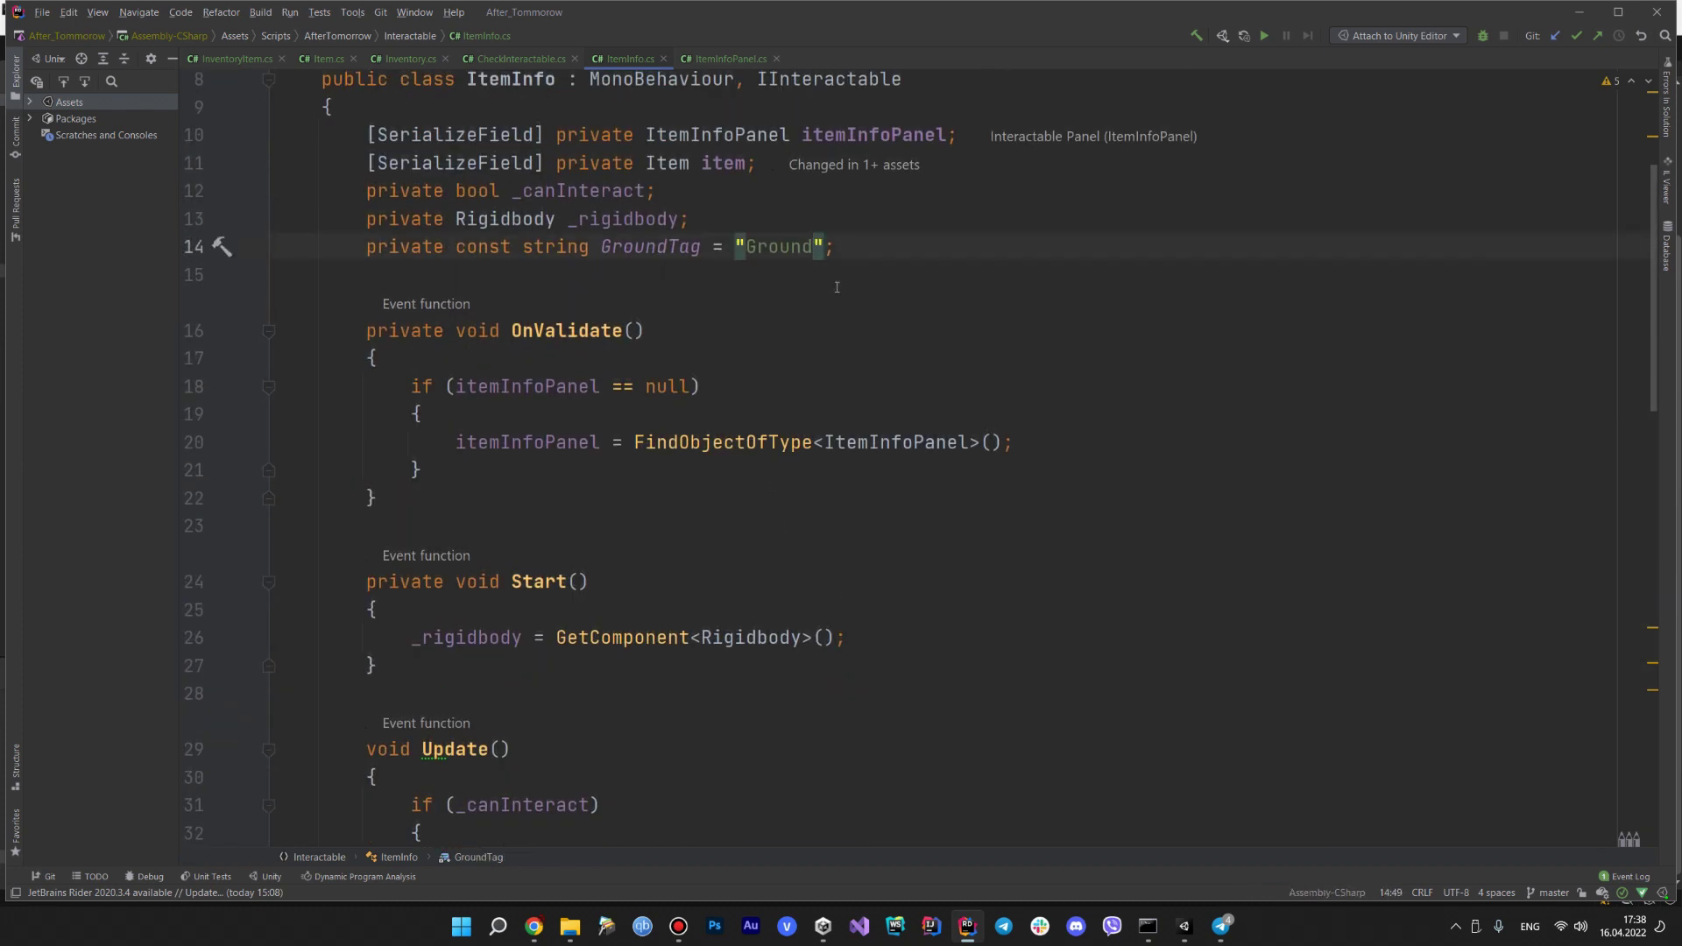
scroll(836, 287, "down", 4)
scroll(641, 257, "up", 4)
left_click_drag(350, 246, 877, 256)
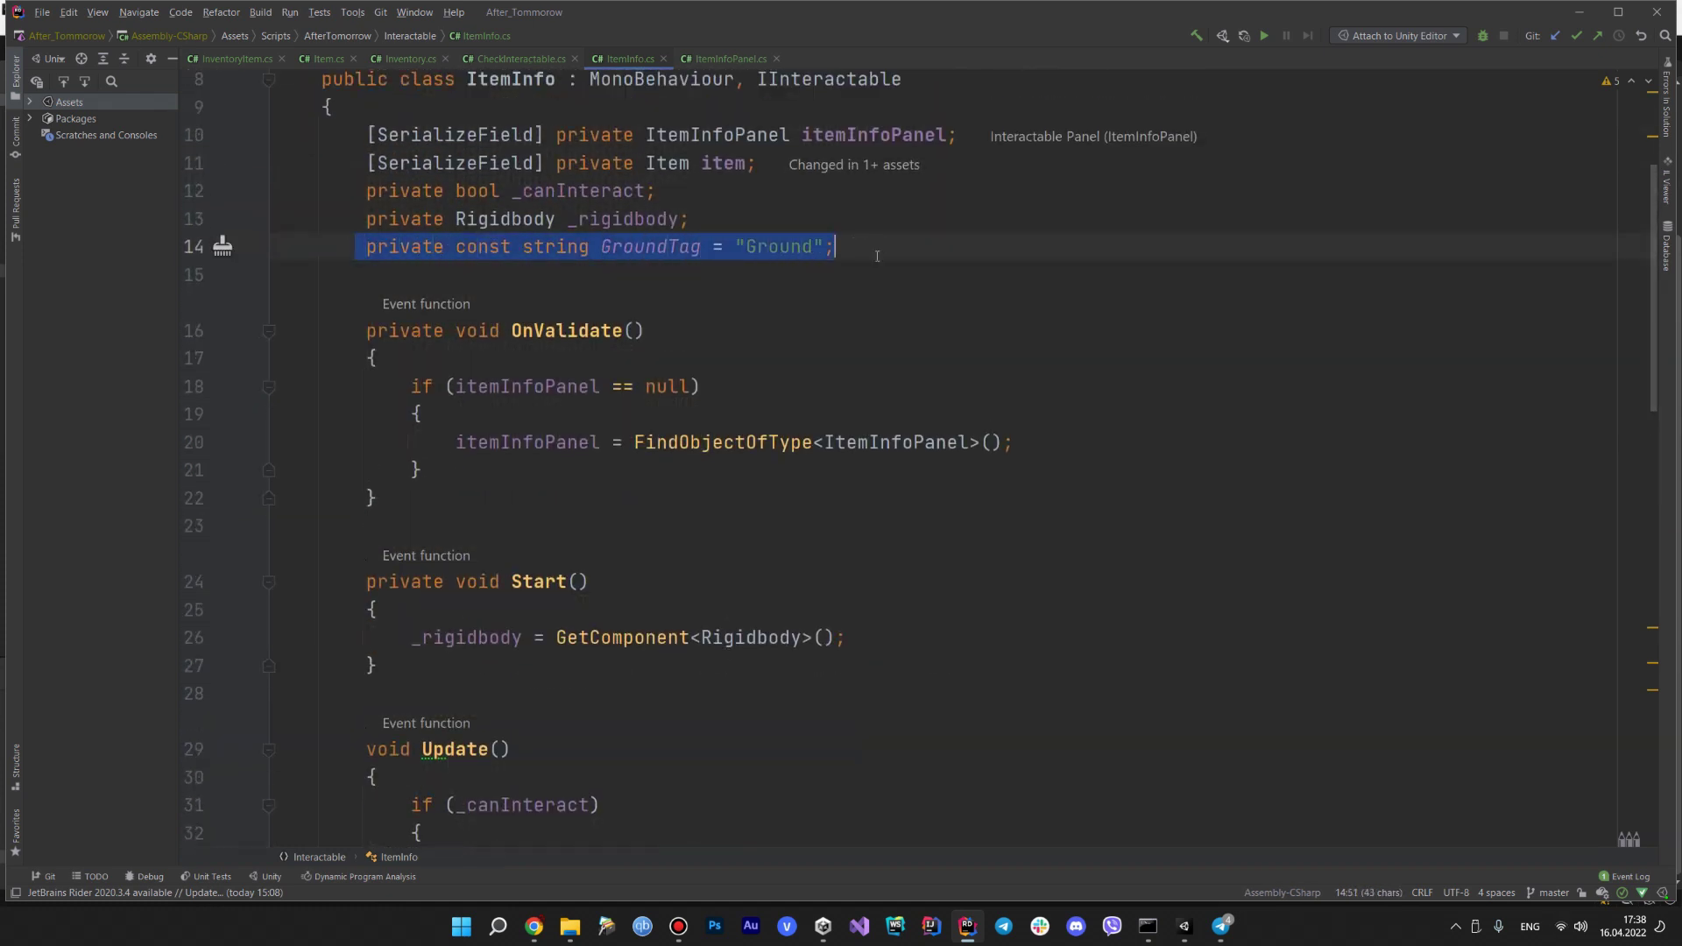
left_click(690, 255)
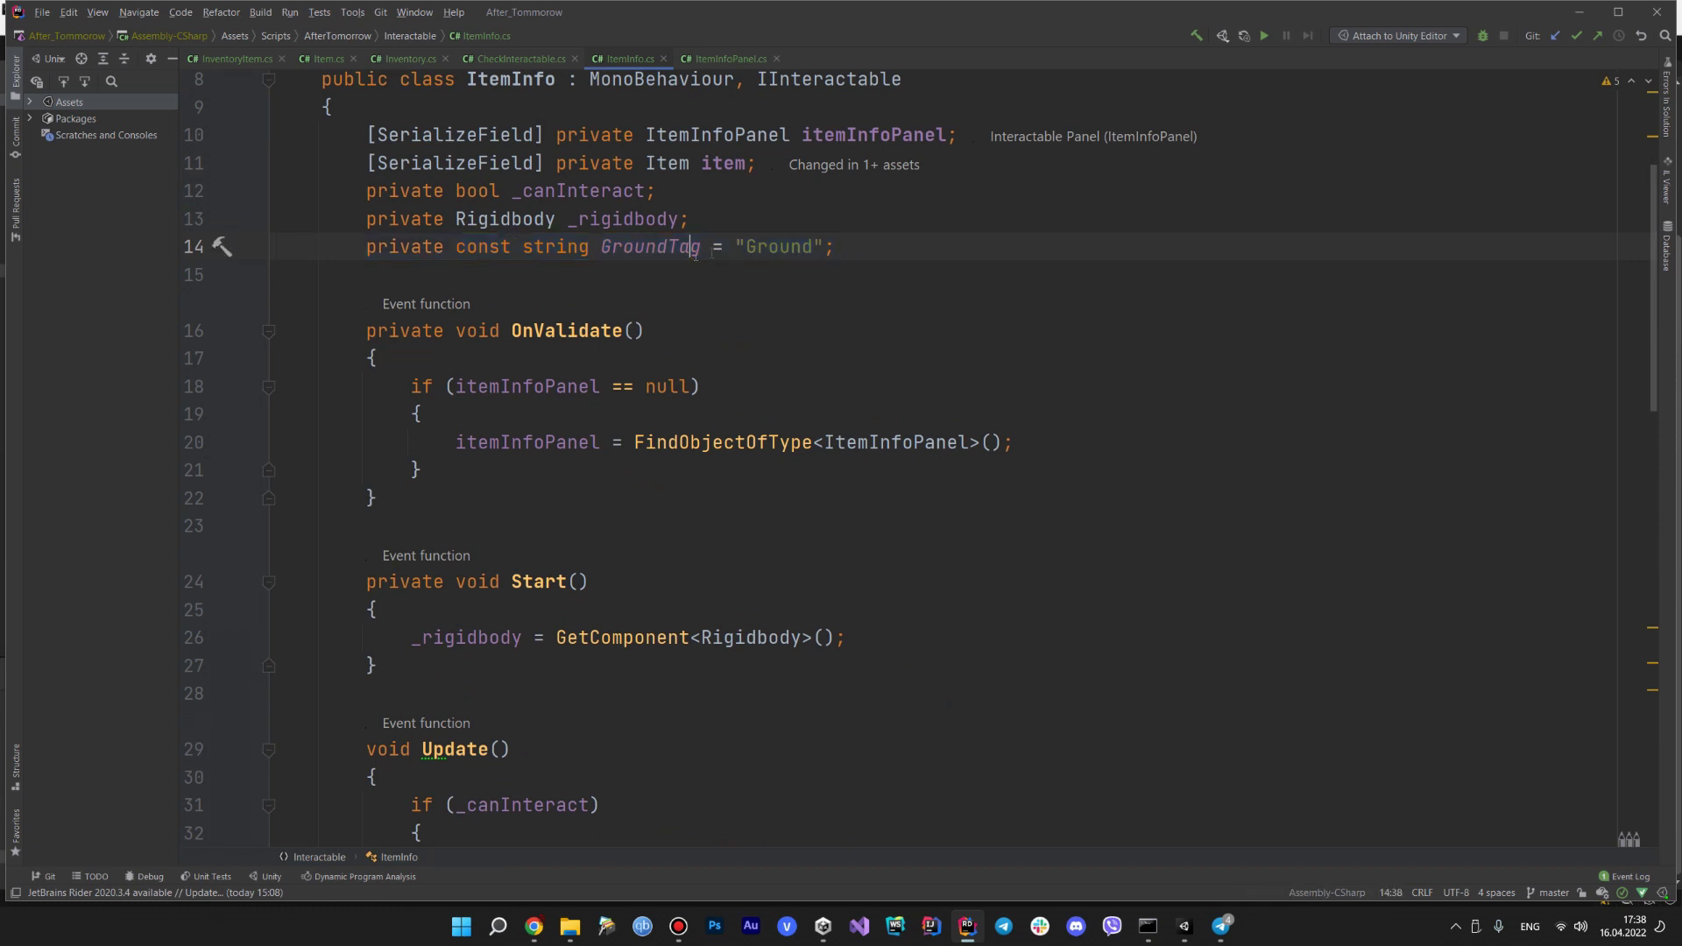
left_click_drag(741, 238, 825, 243)
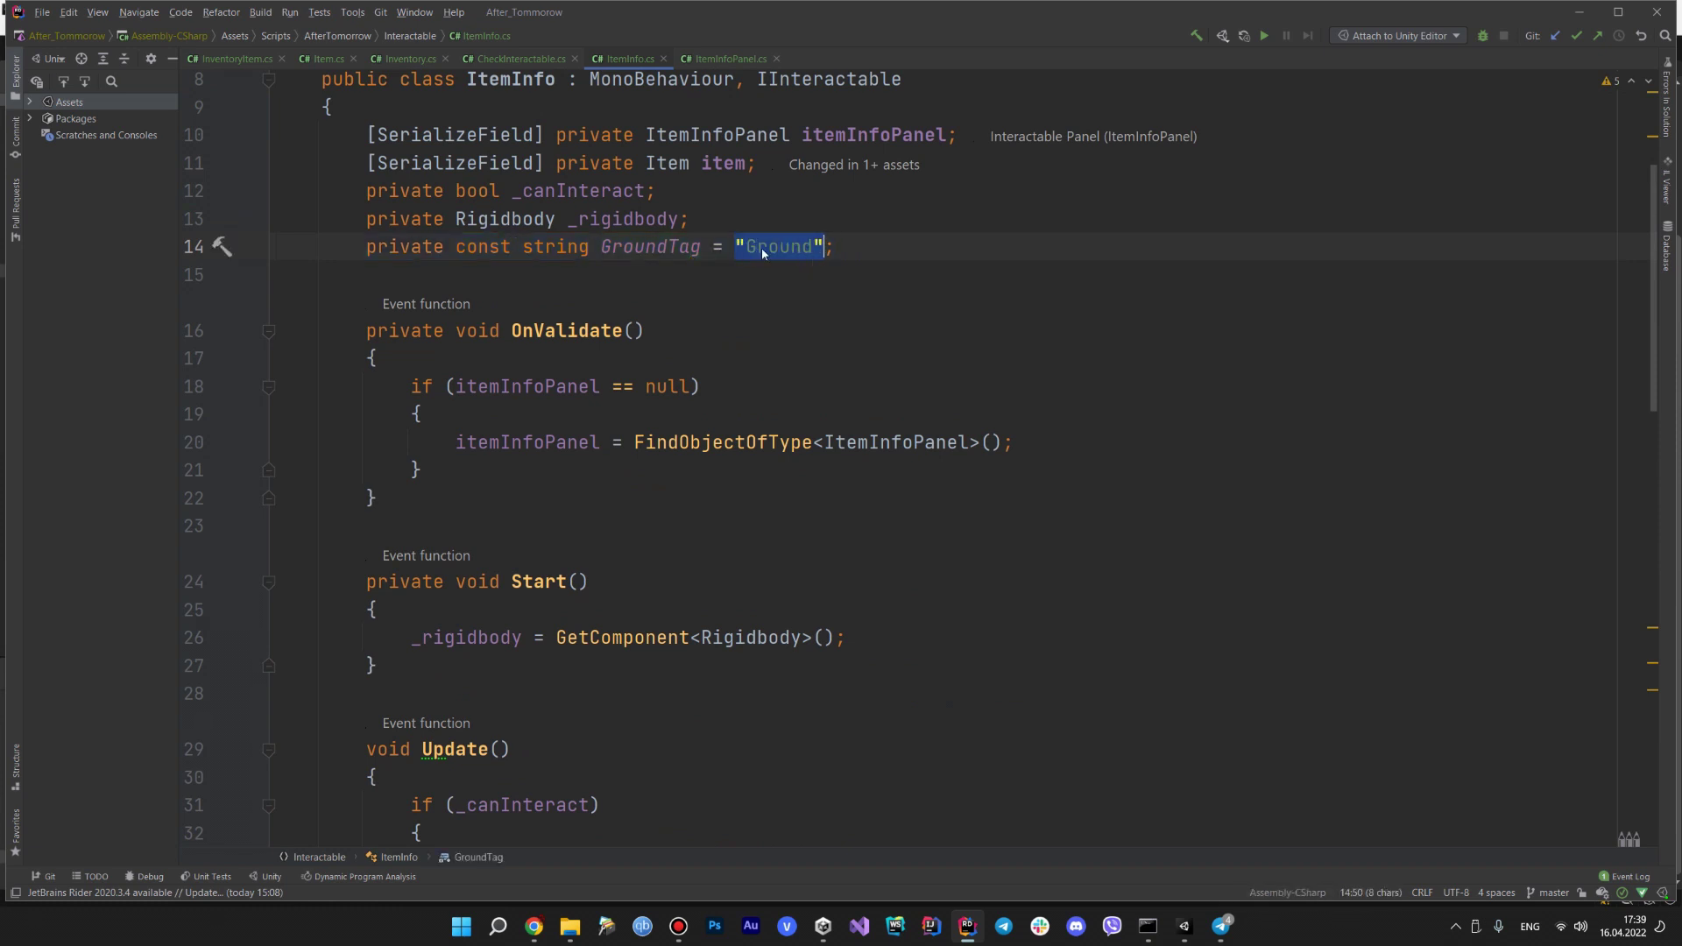
scroll(762, 249, "down", 4)
- Inspect the GroundTag usage: the CompareTag ground check and the isKinematic assignment on line 41
left_click(790, 721)
double_click(789, 721)
scroll(666, 190, "up", 4)
triple_click(396, 247)
left_click(398, 275)
scroll(429, 526, "down", 5)
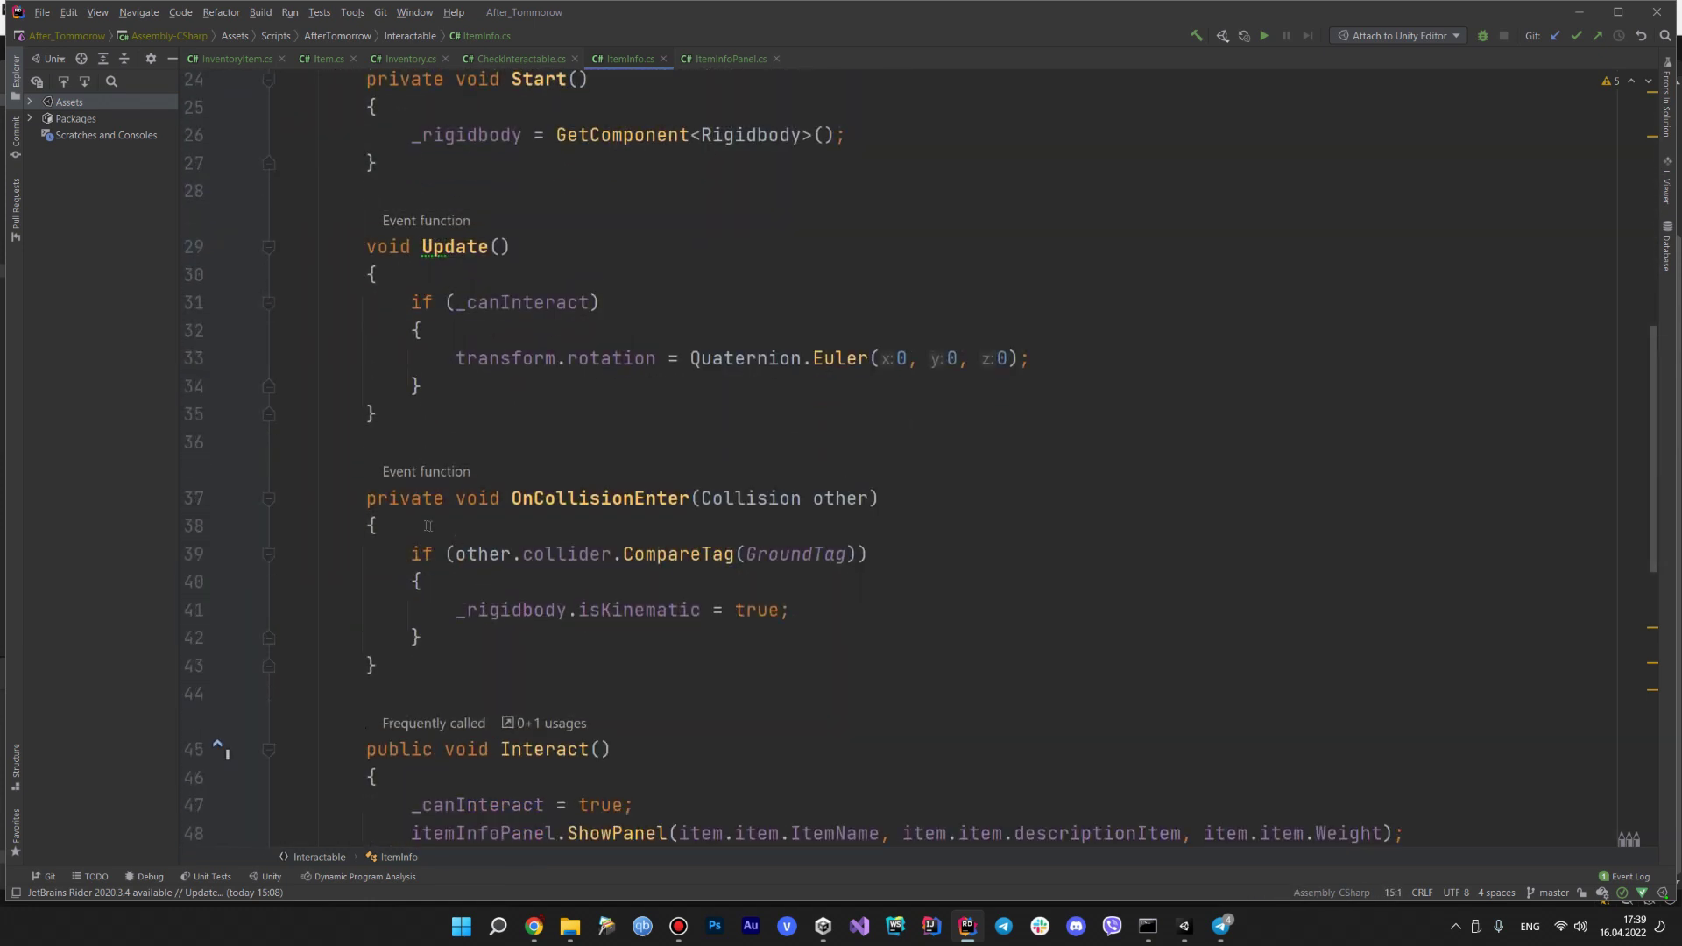
left_click_drag(411, 554, 870, 554)
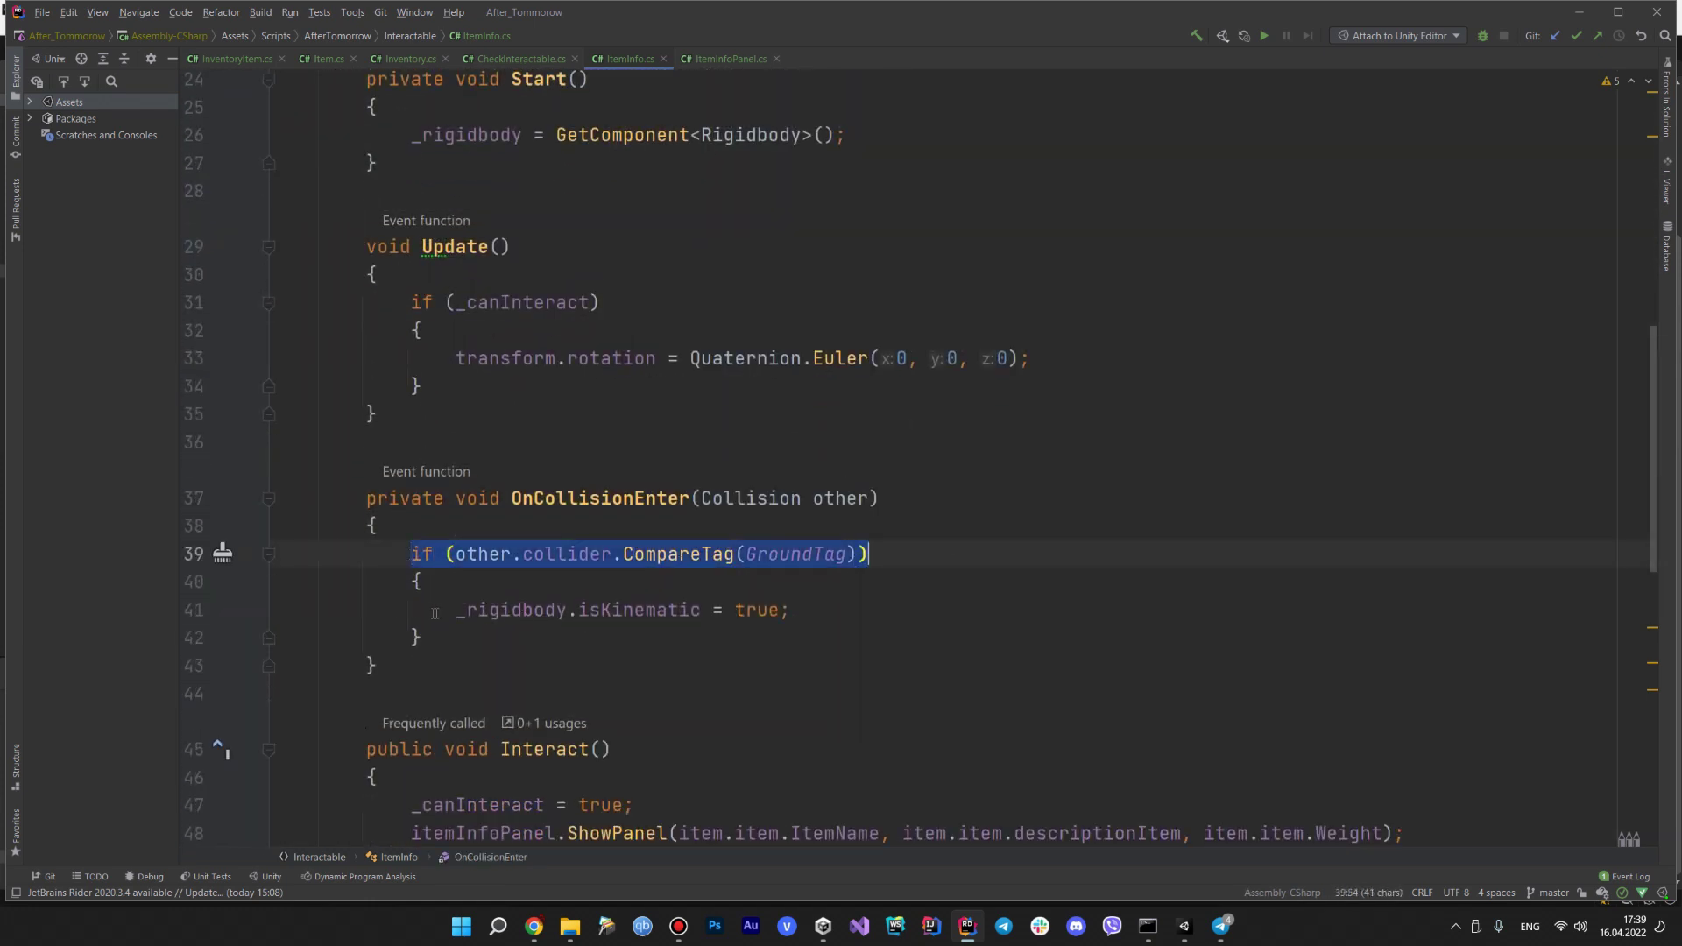
left_click_drag(455, 610, 792, 610)
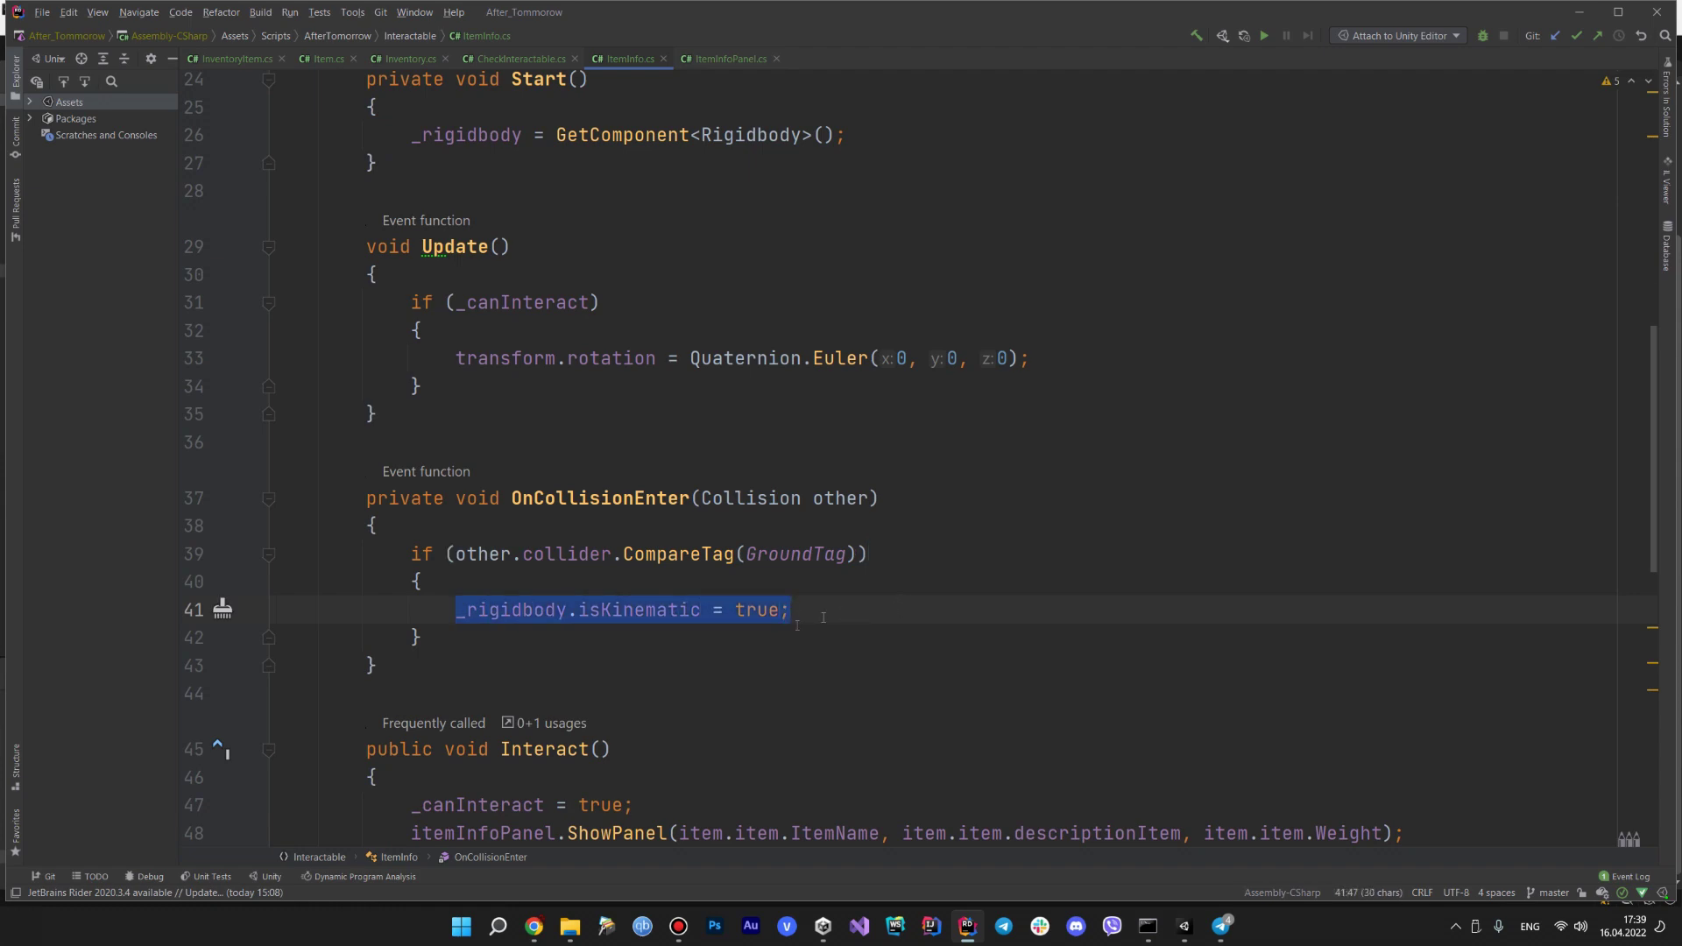
scroll(722, 629, "down", 4)
scroll(788, 569, "up", 4)
left_click(980, 541)
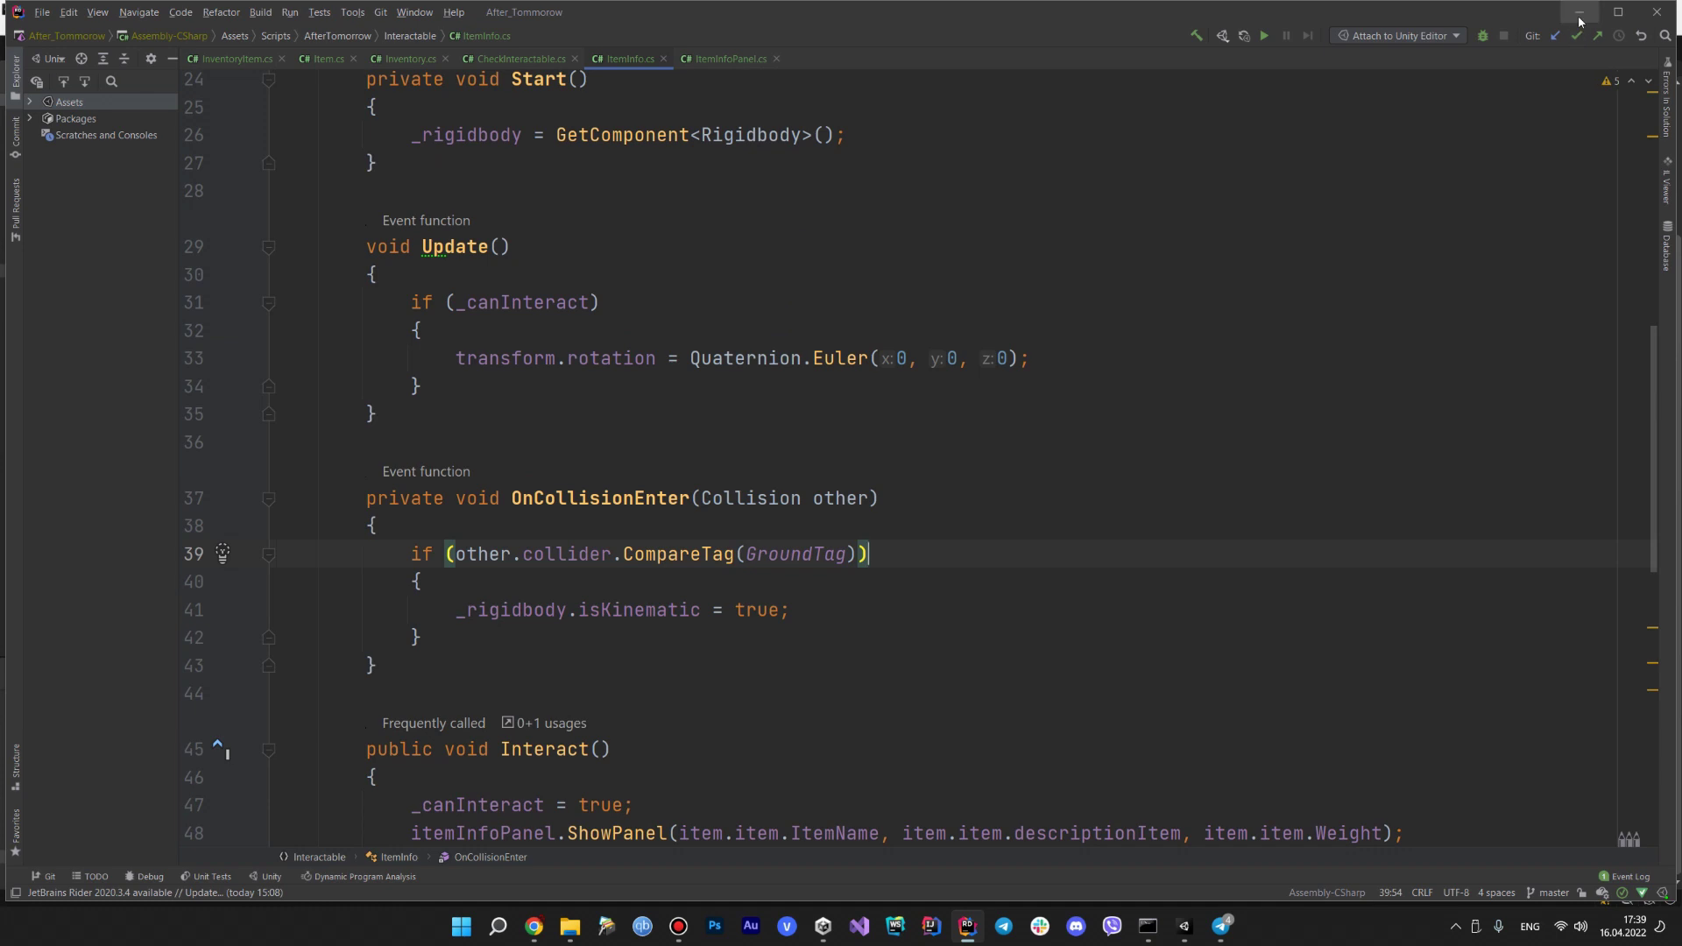
- Back in Unity, locate Item.cs in the Project window and open it in Rider
left_click(1579, 13)
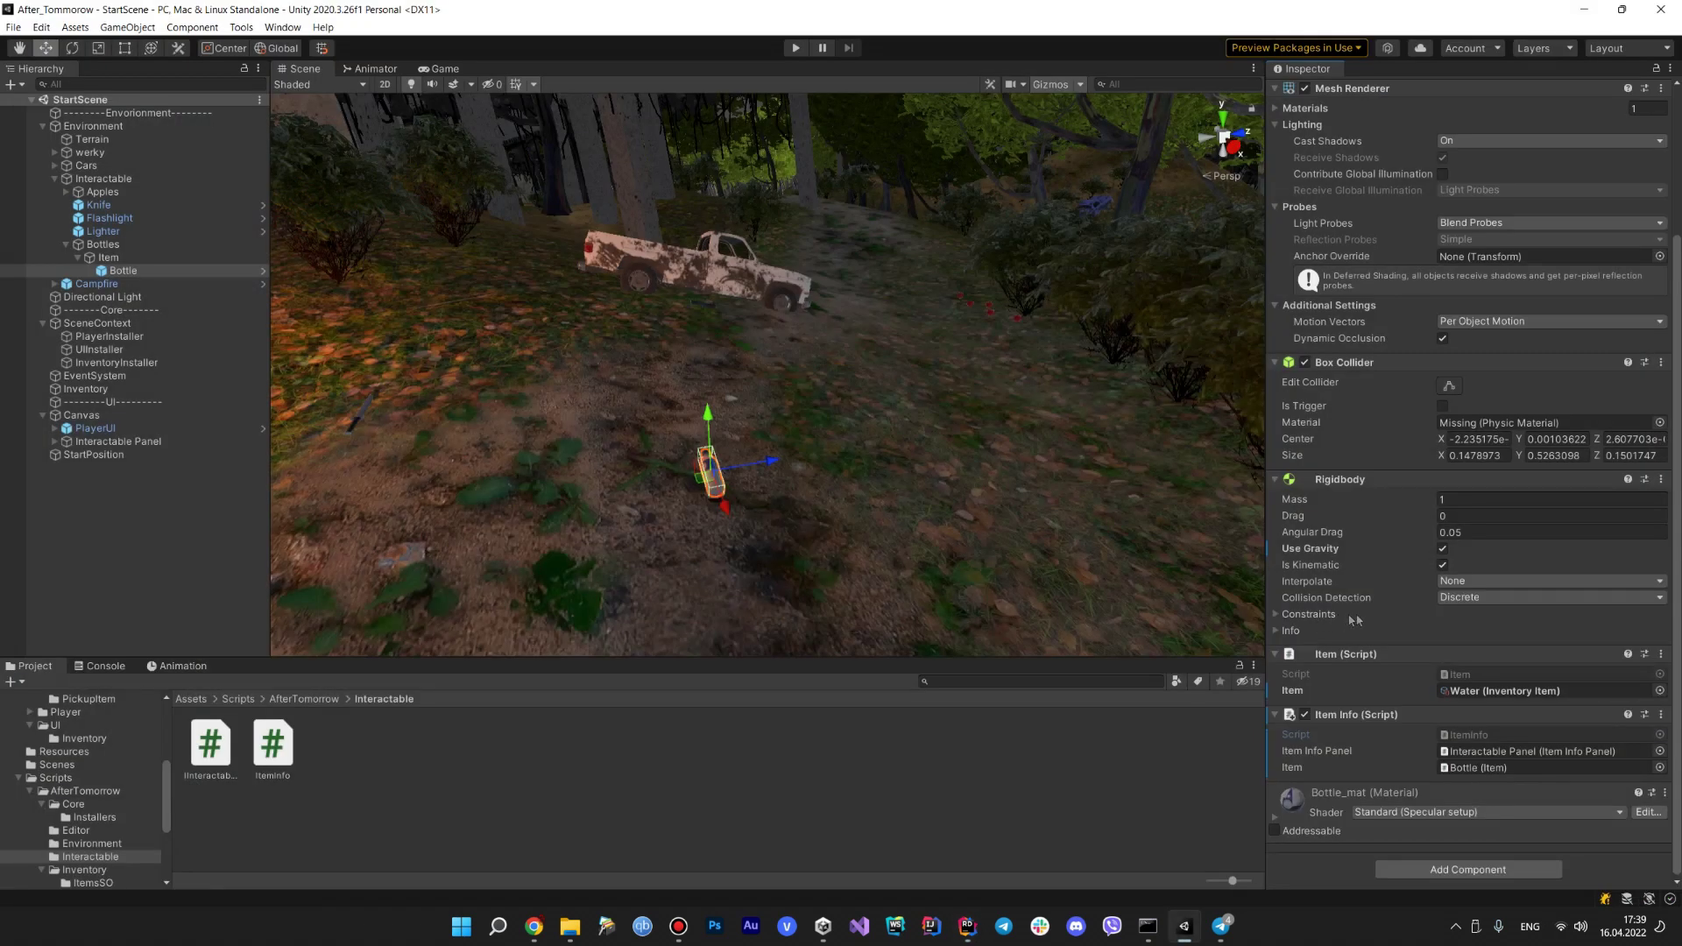
left_click(1486, 672)
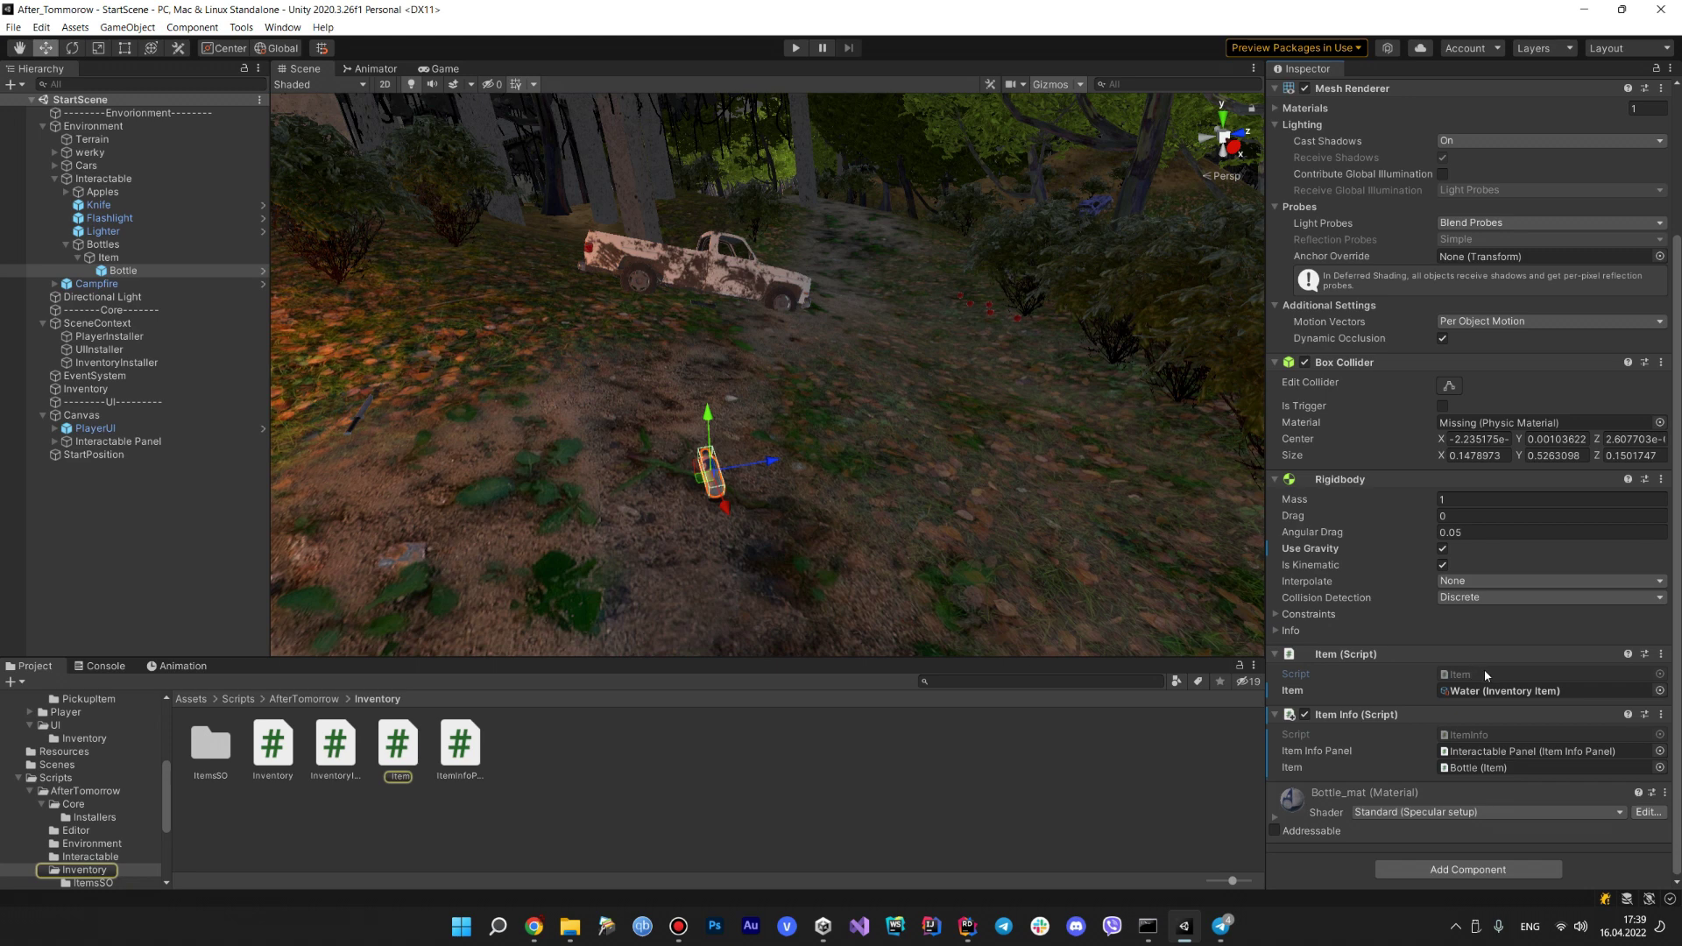
double_click(1484, 669)
left_click(489, 224)
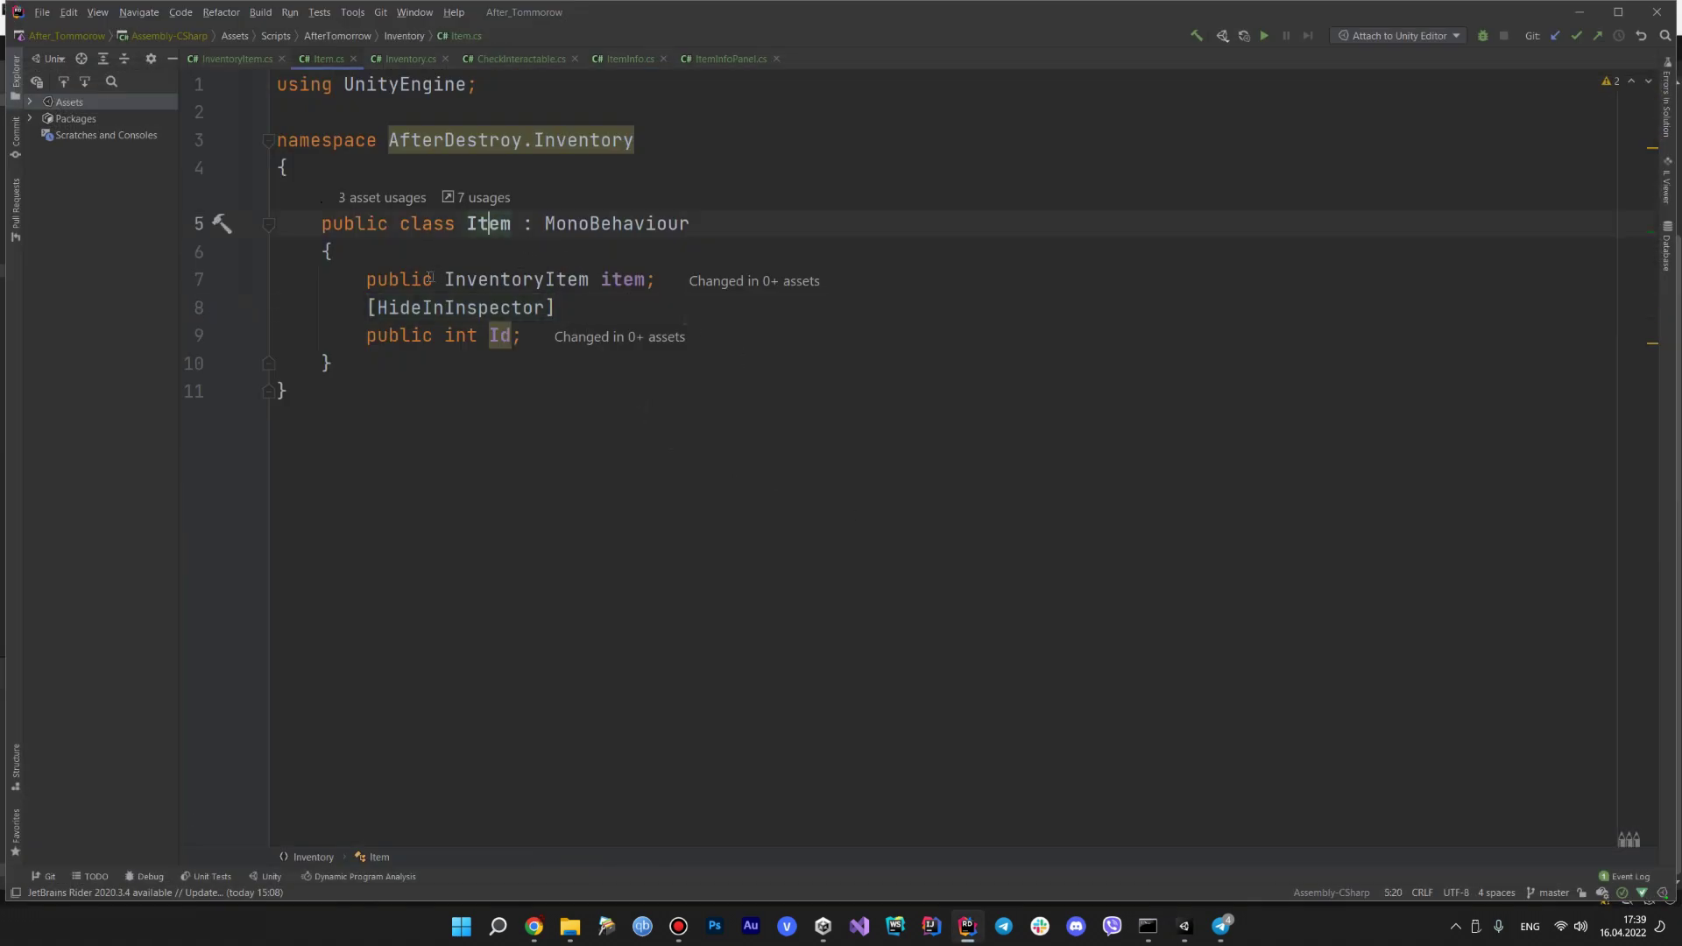
- Inspect Item.cs's InventoryItem field and [HideInInspector] public int Id, then go to InventoryItem.cs
double_click(576, 279)
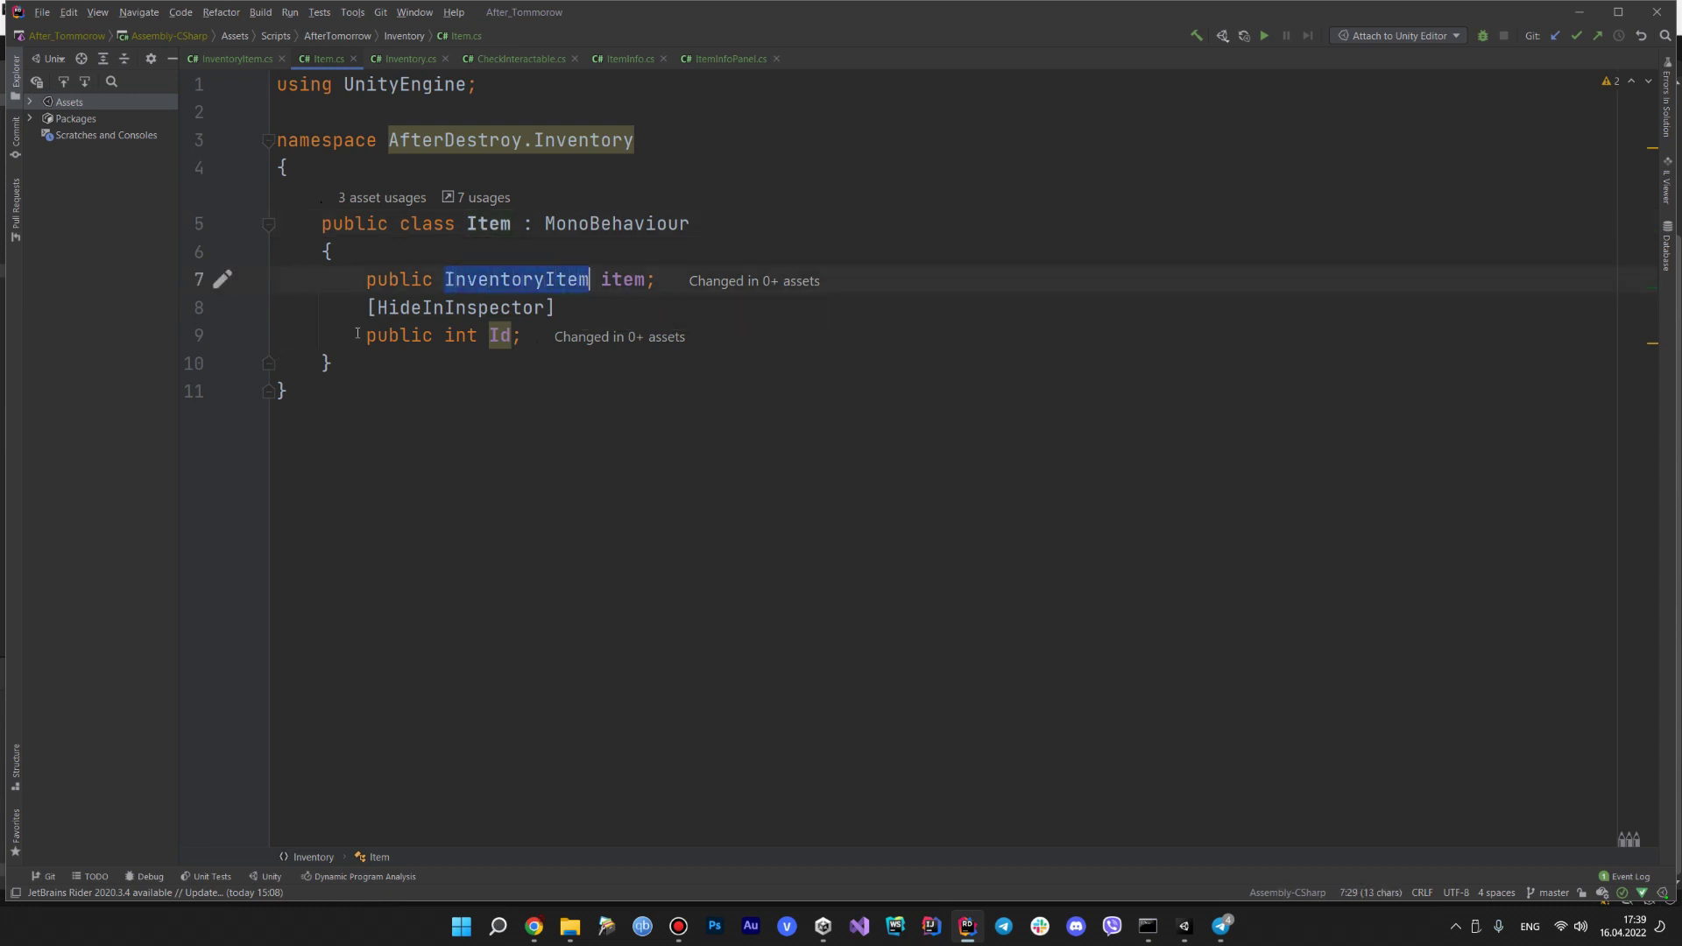
left_click_drag(357, 334, 524, 336)
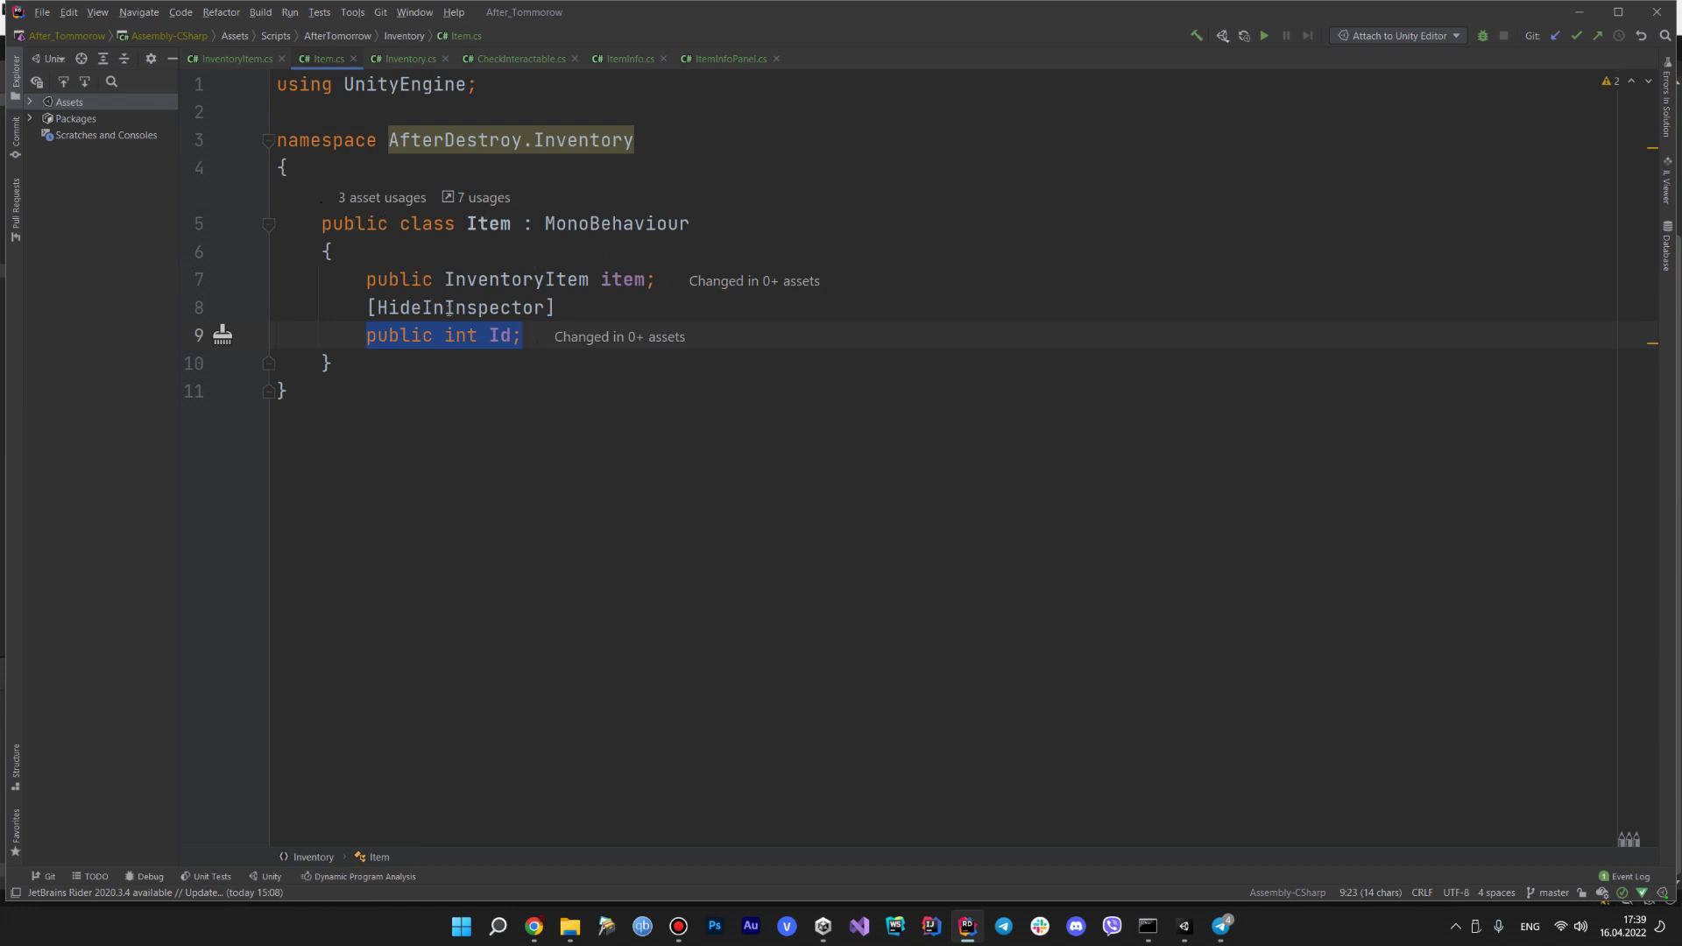
left_click(366, 306)
left_click_drag(366, 305, 586, 305)
left_click_drag(355, 335, 434, 335)
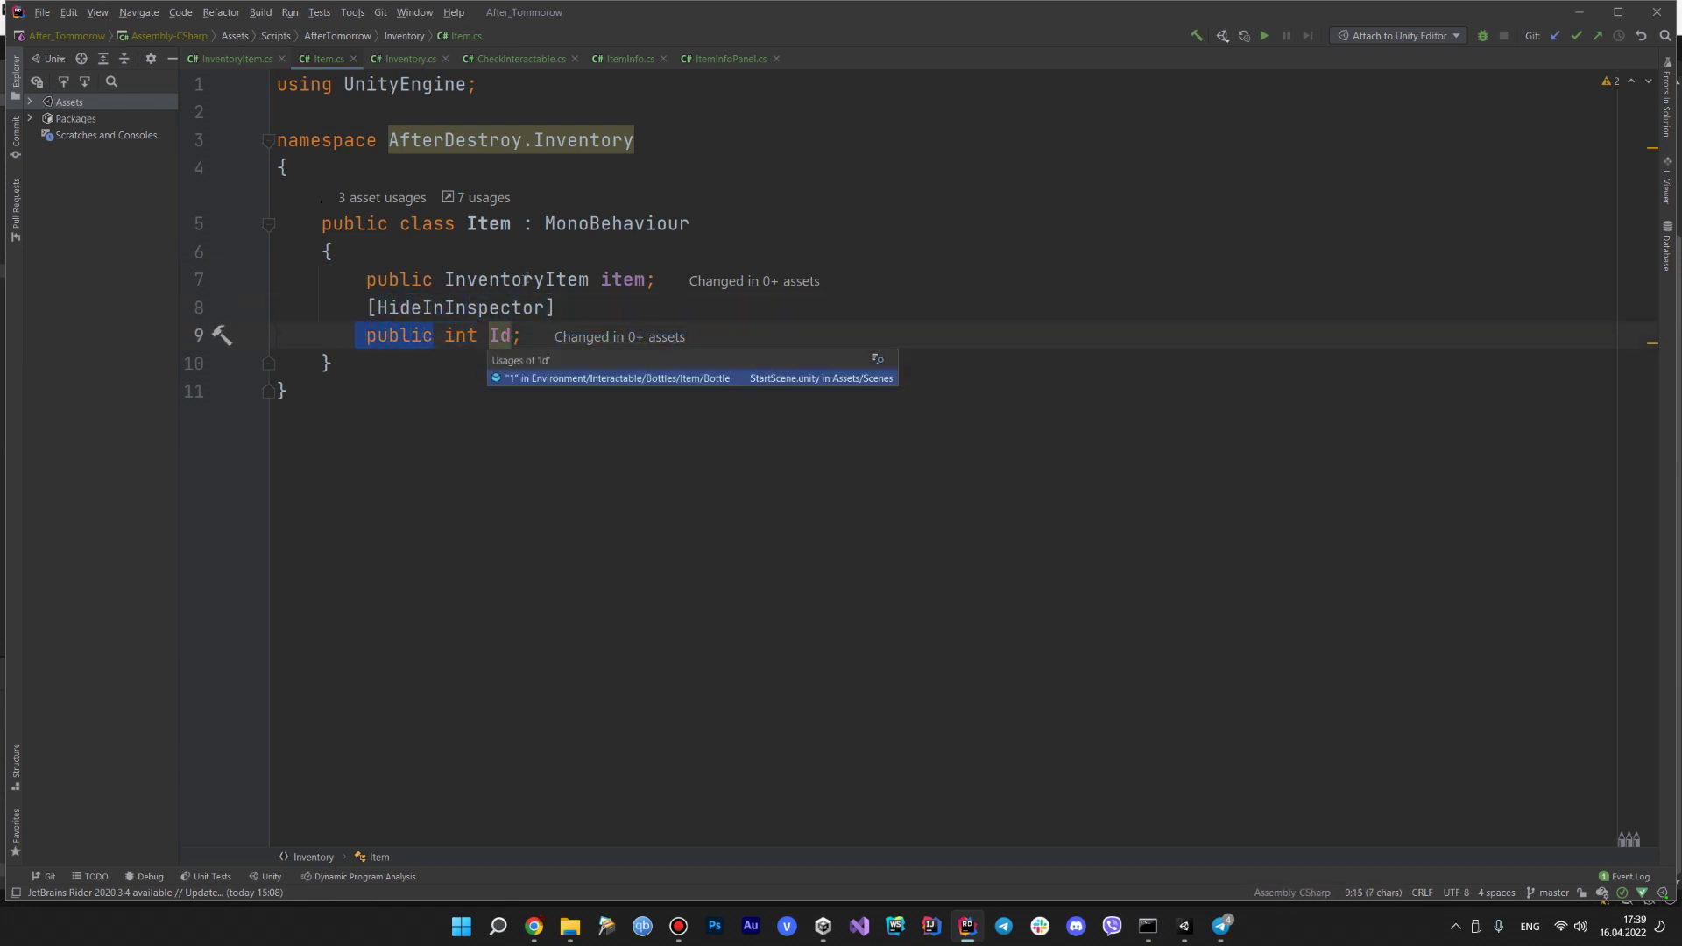
left_click(578, 279)
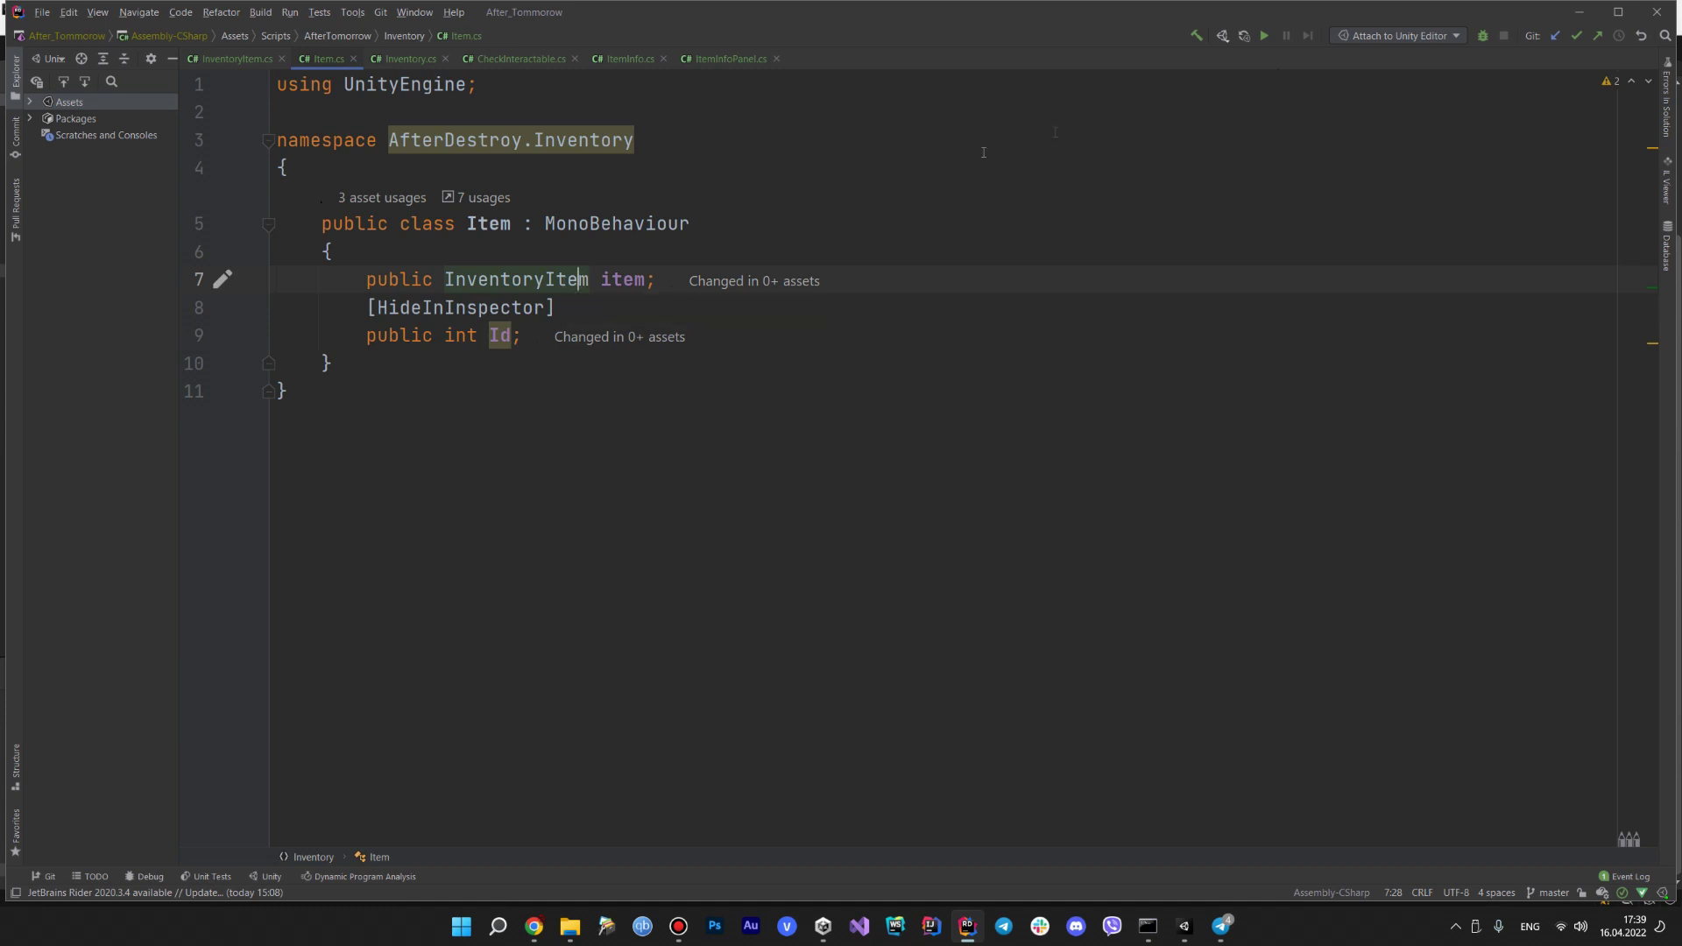
left_click(552, 282, "ctrl")
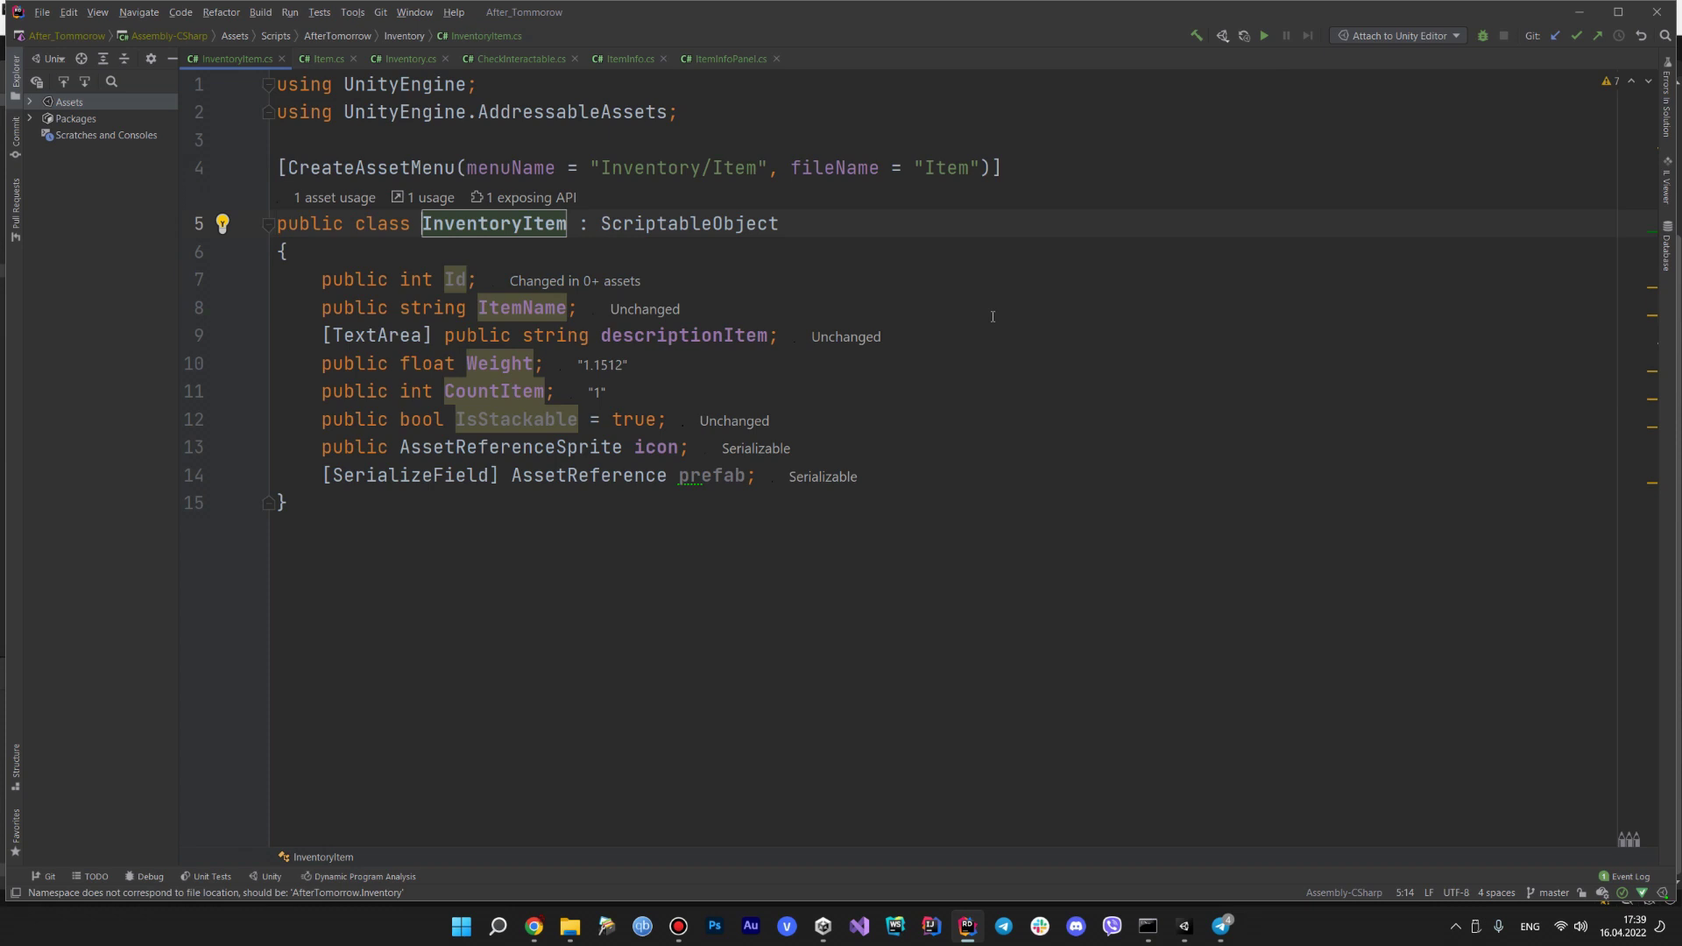
- Reopen InventoryItem.cs from the Water reference and inspect its Weight and CountItem fields
left_click(1579, 11)
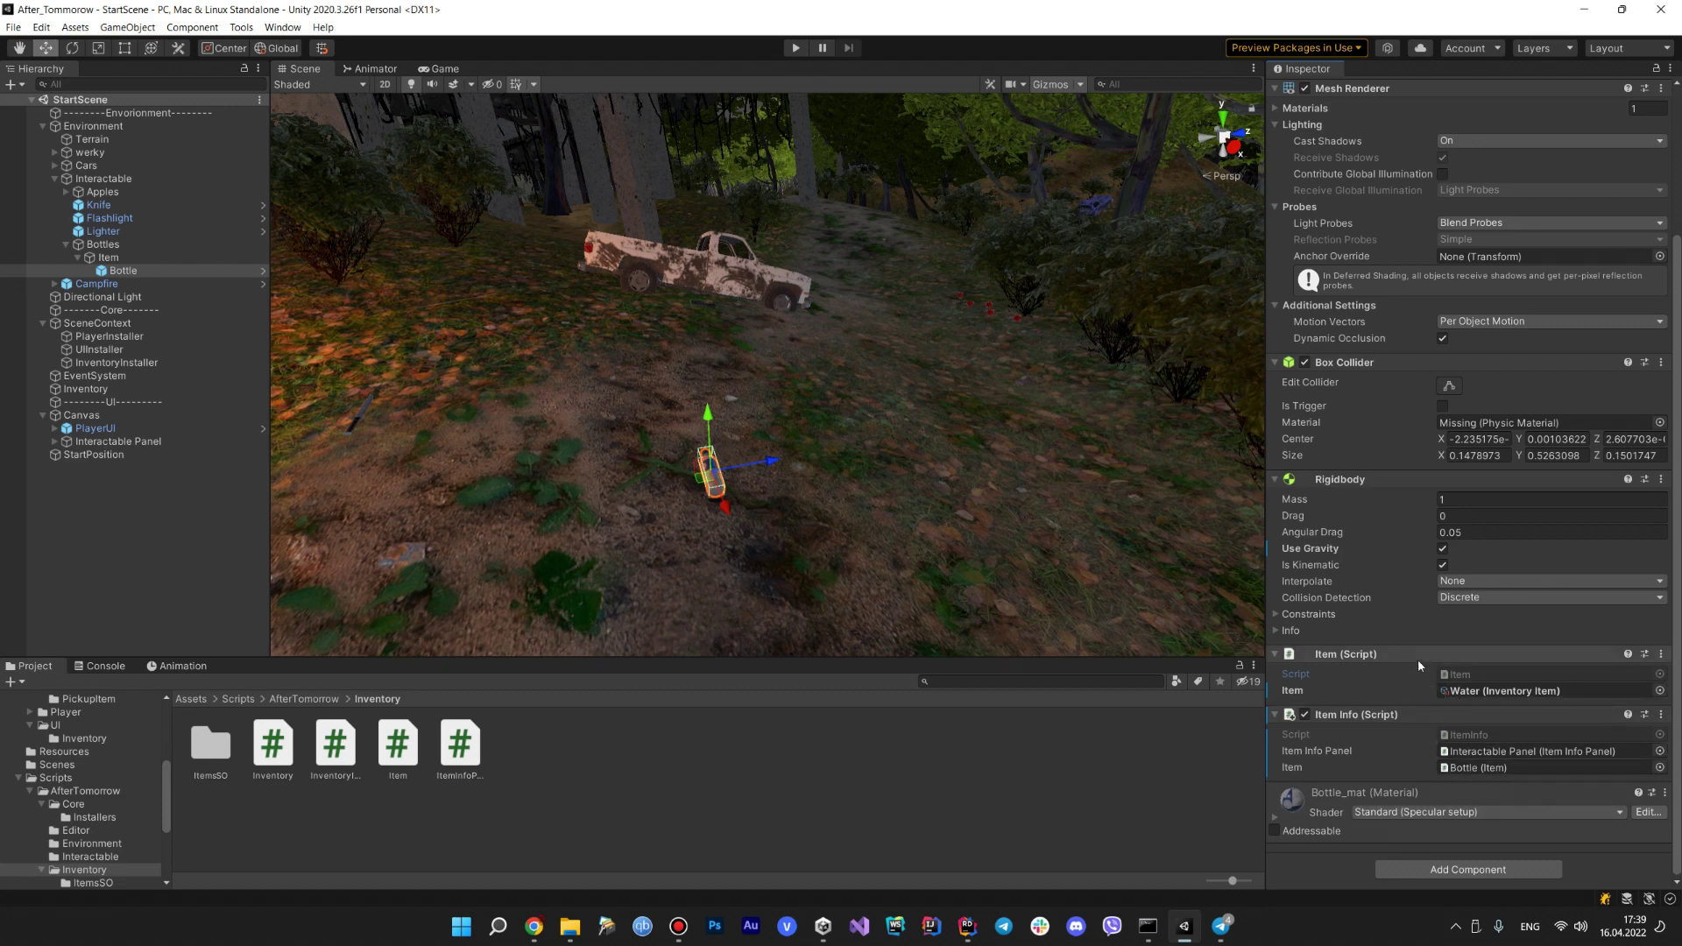
double_click(1476, 693)
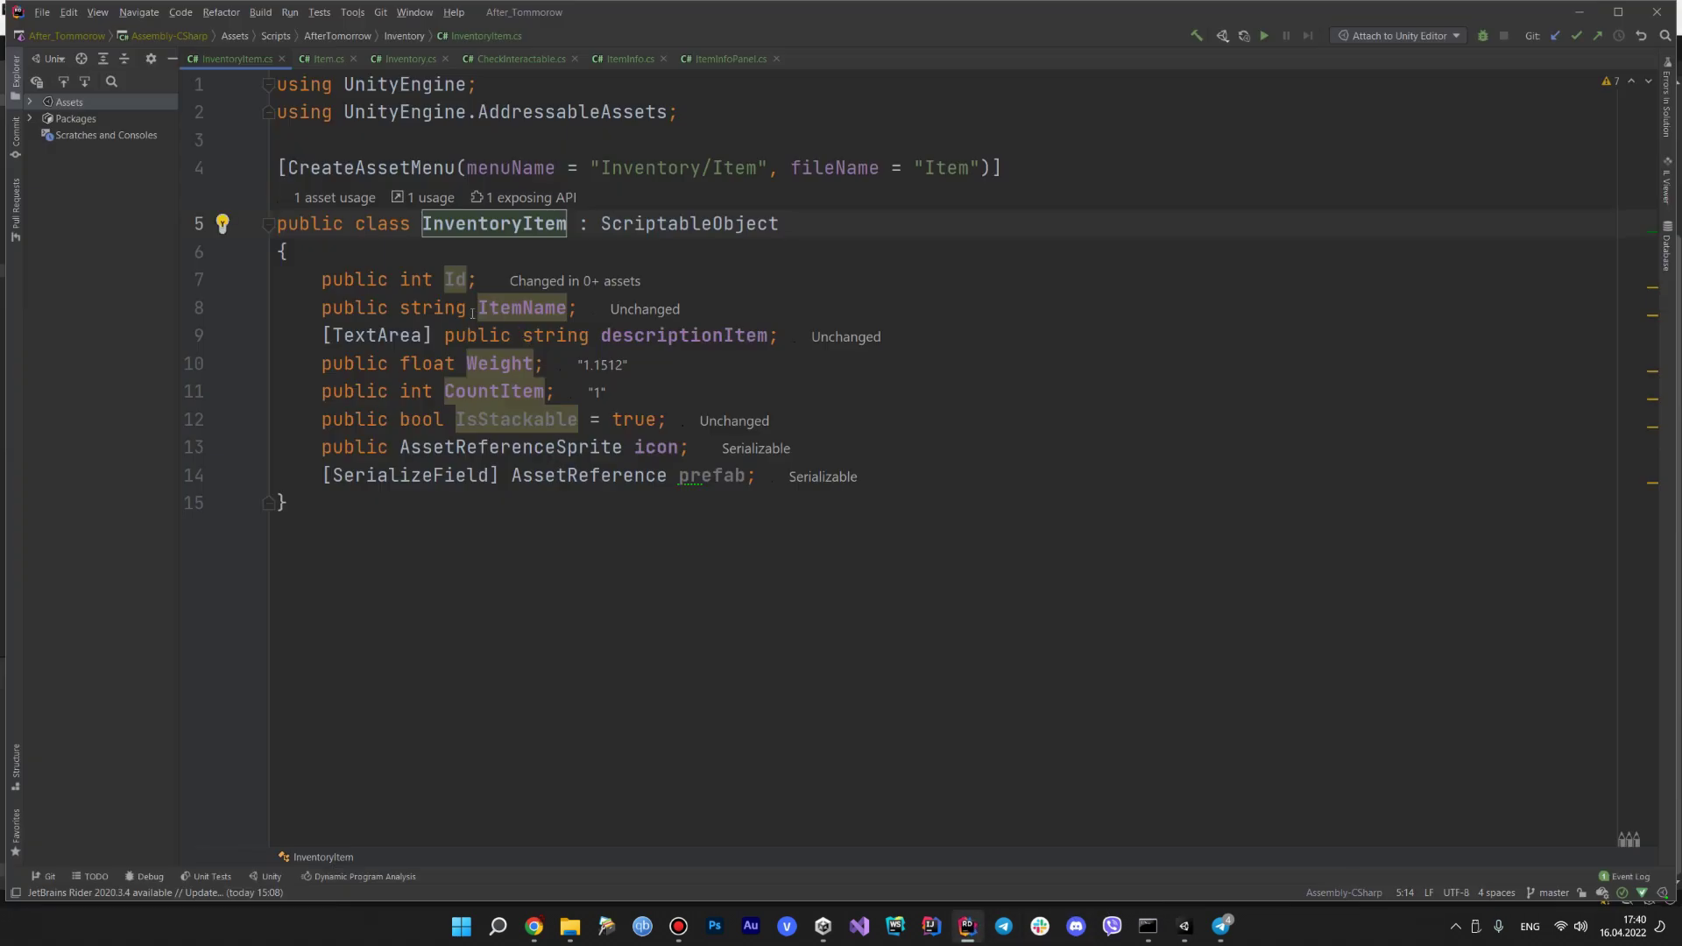
left_click(472, 313)
double_click(499, 363)
double_click(494, 391)
left_click_drag(544, 363, 333, 363)
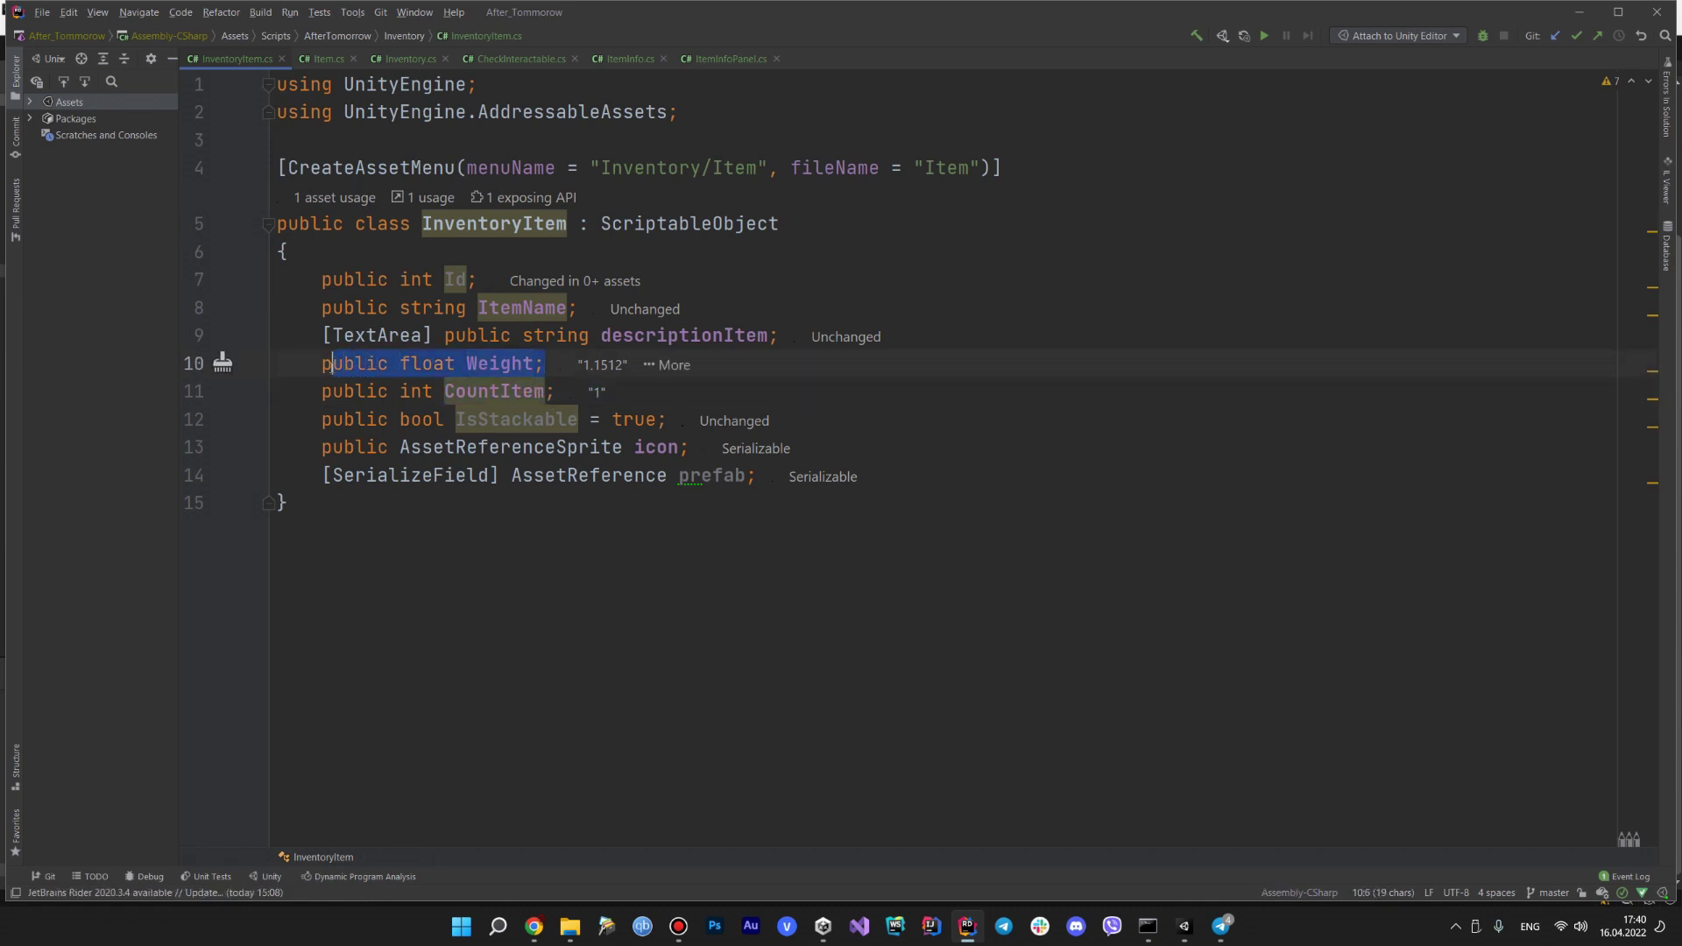
left_click(810, 391)
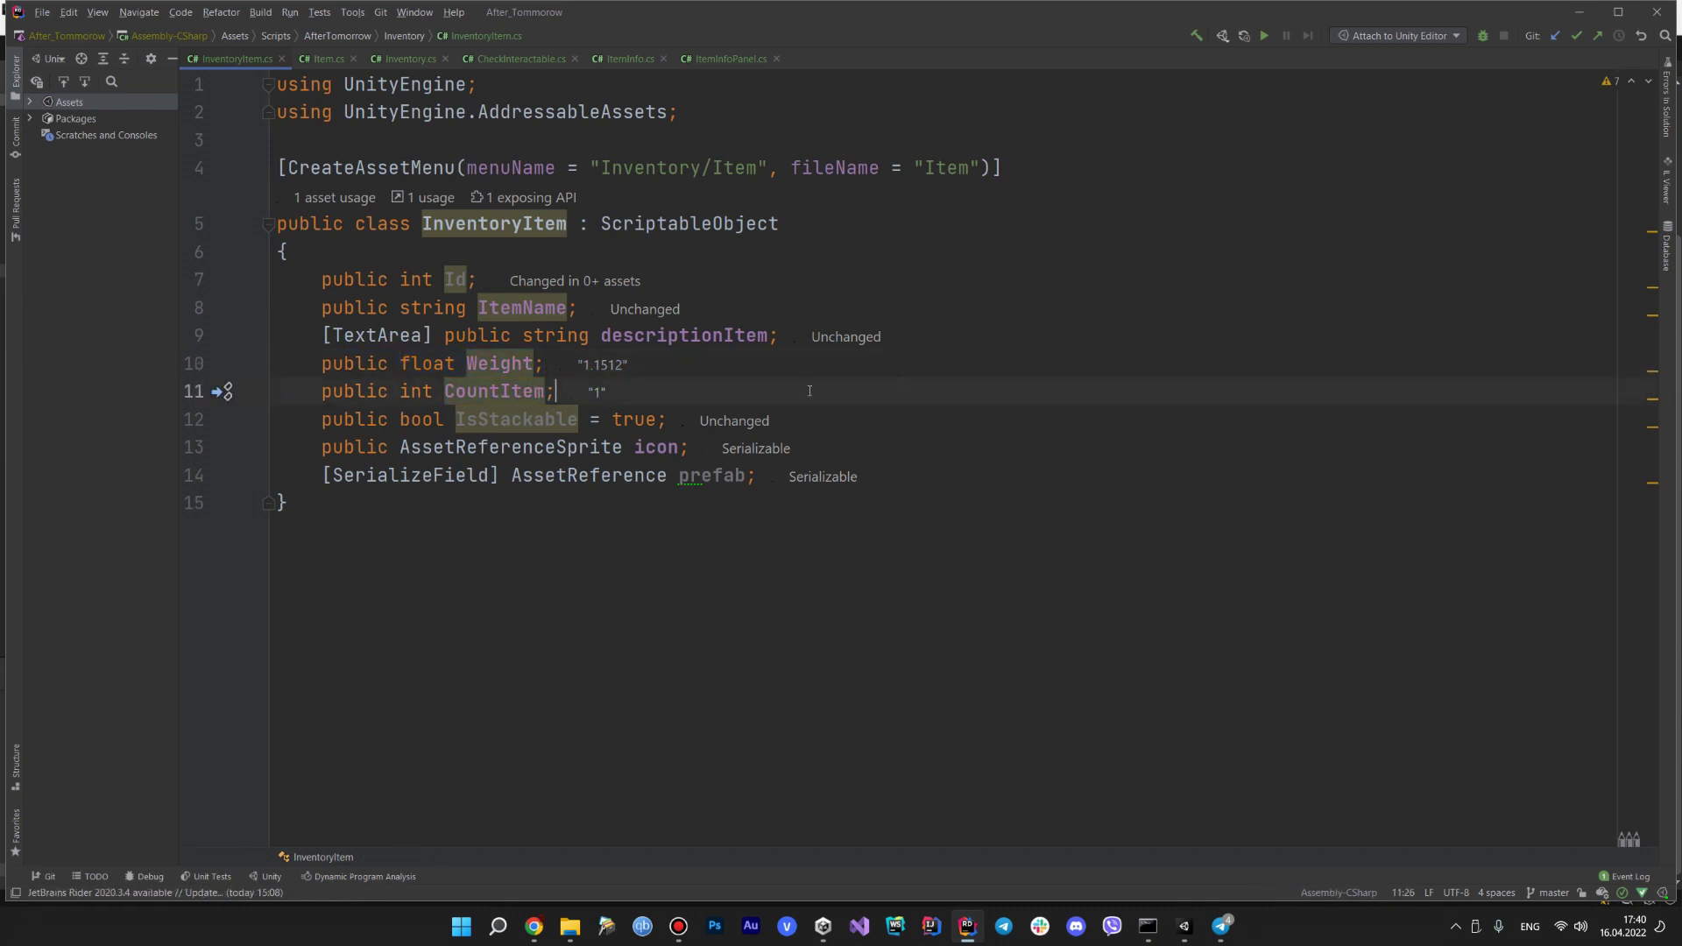
- Inspect IsStackable and the [TextArea] attribute on descriptionItem, then return to Unity
double_click(459, 420)
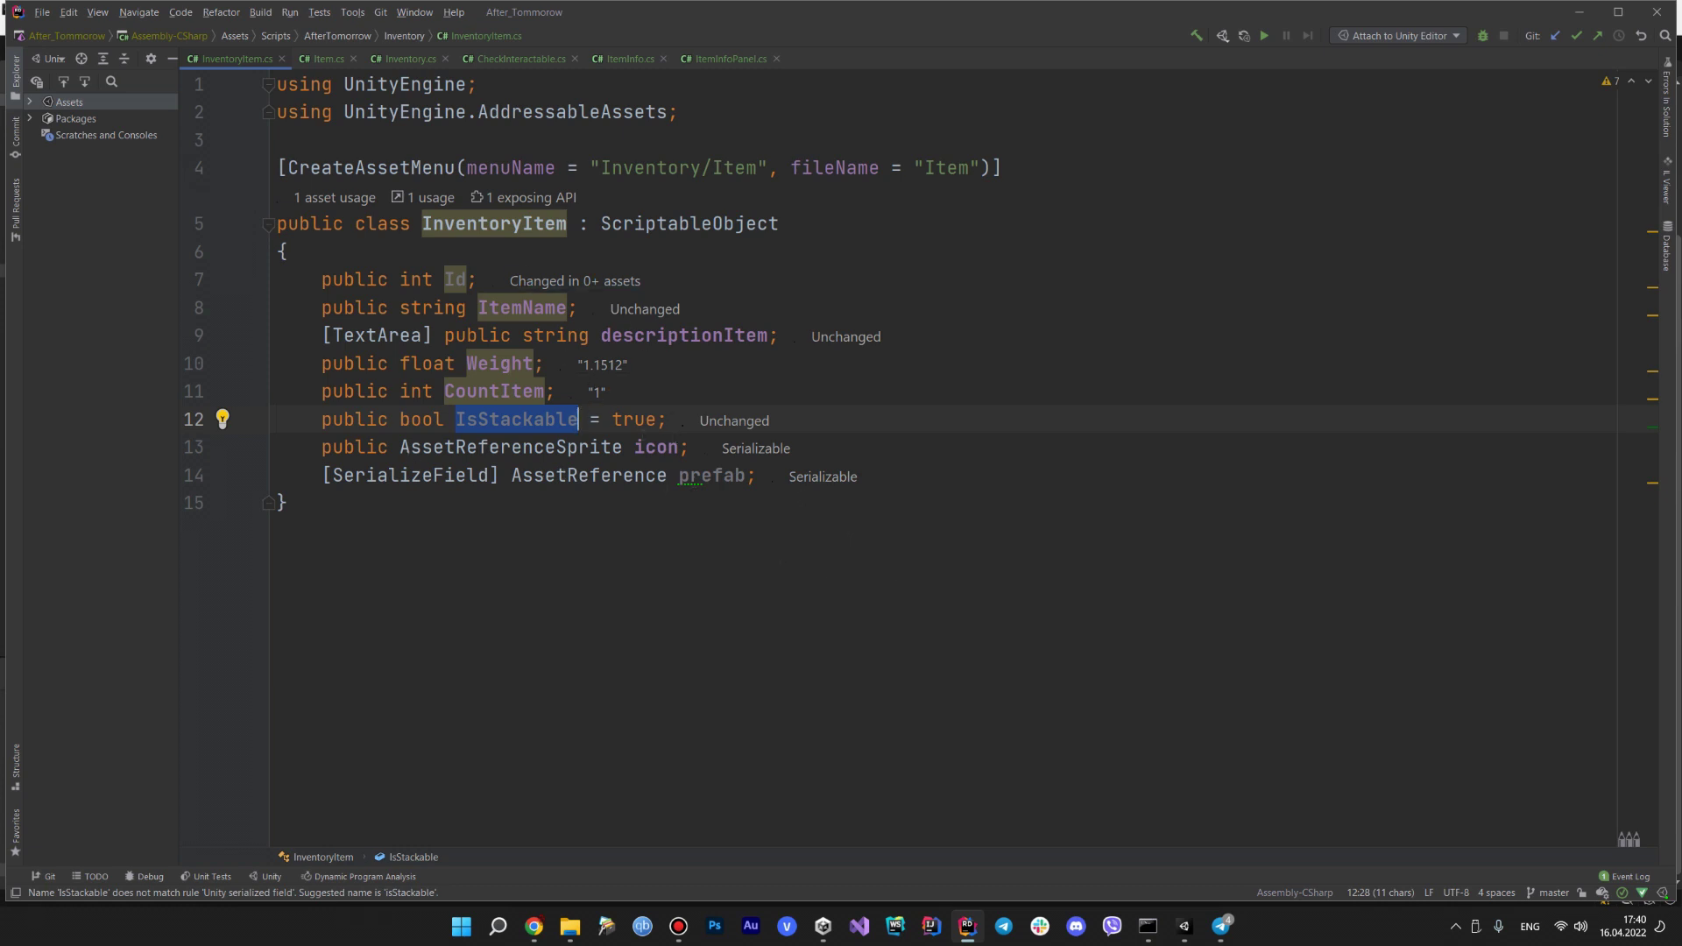
left_click(473, 336)
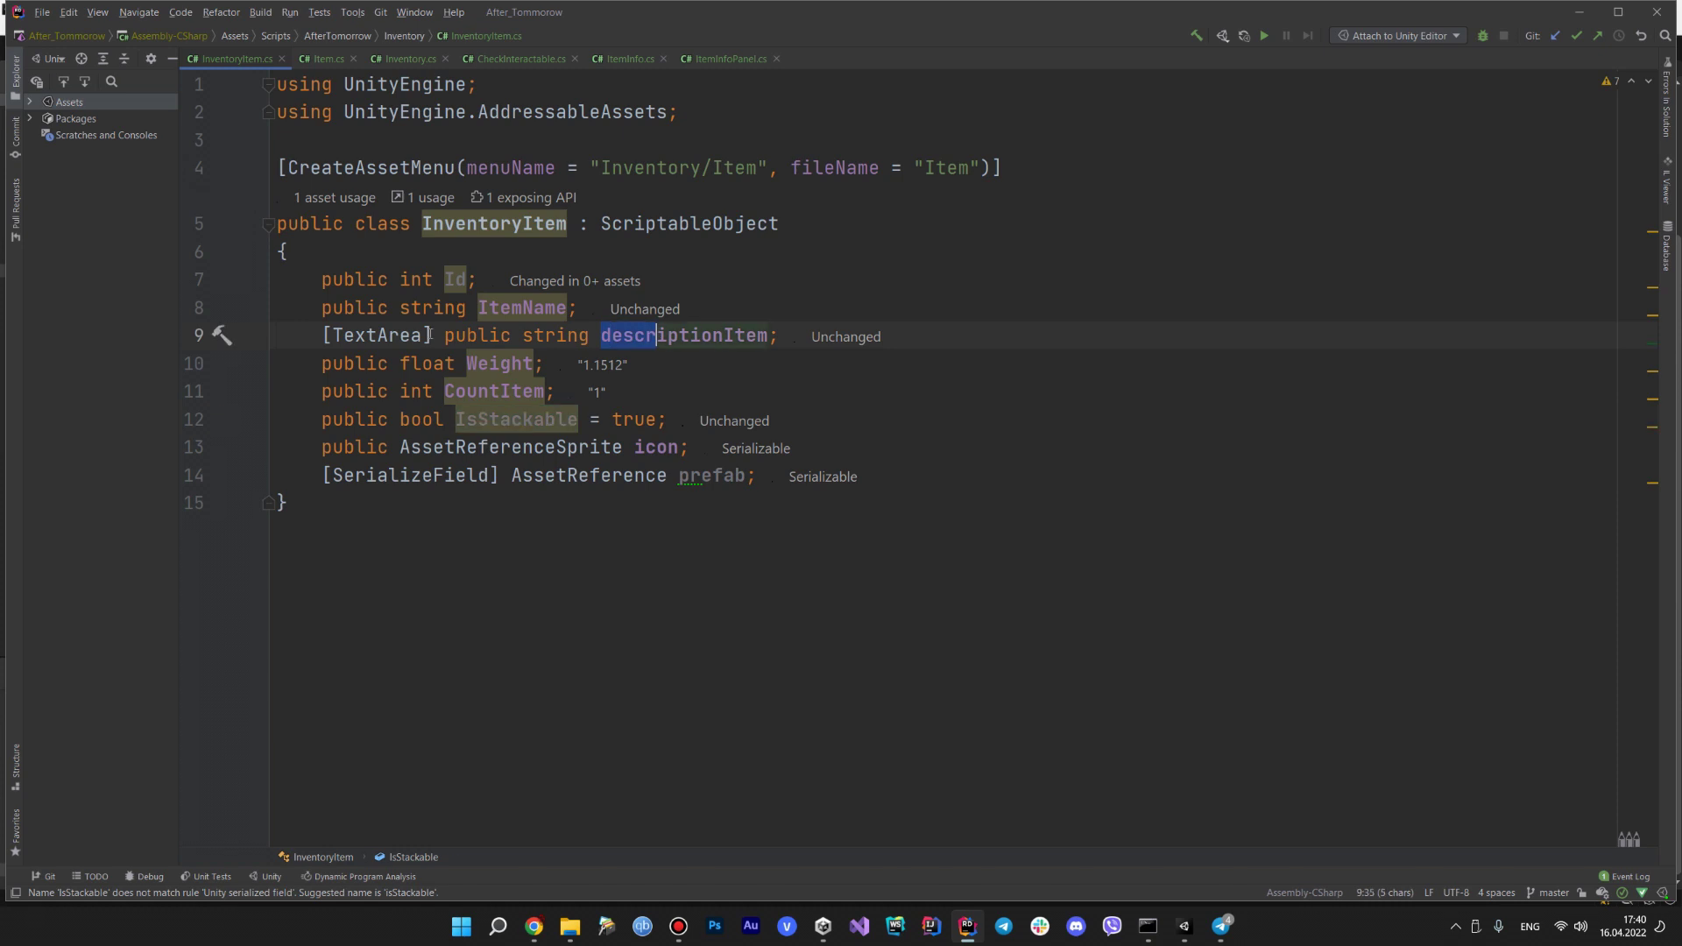
left_click(390, 336)
double_click(390, 335)
key("ctrl+w")
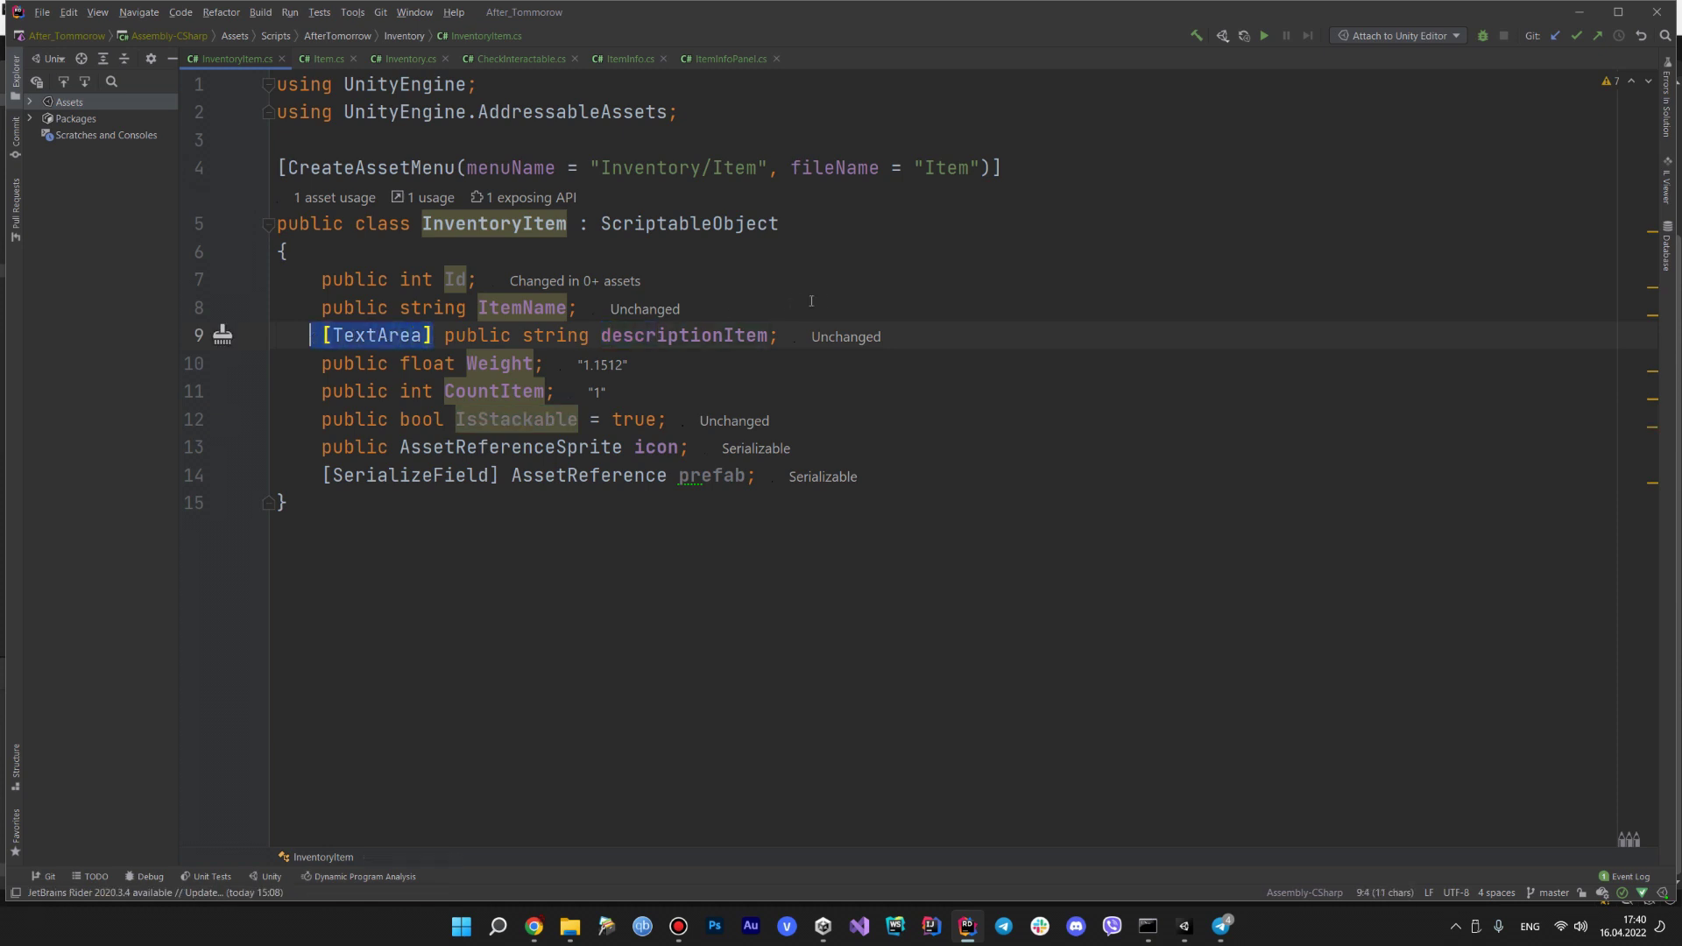
left_click(1579, 11)
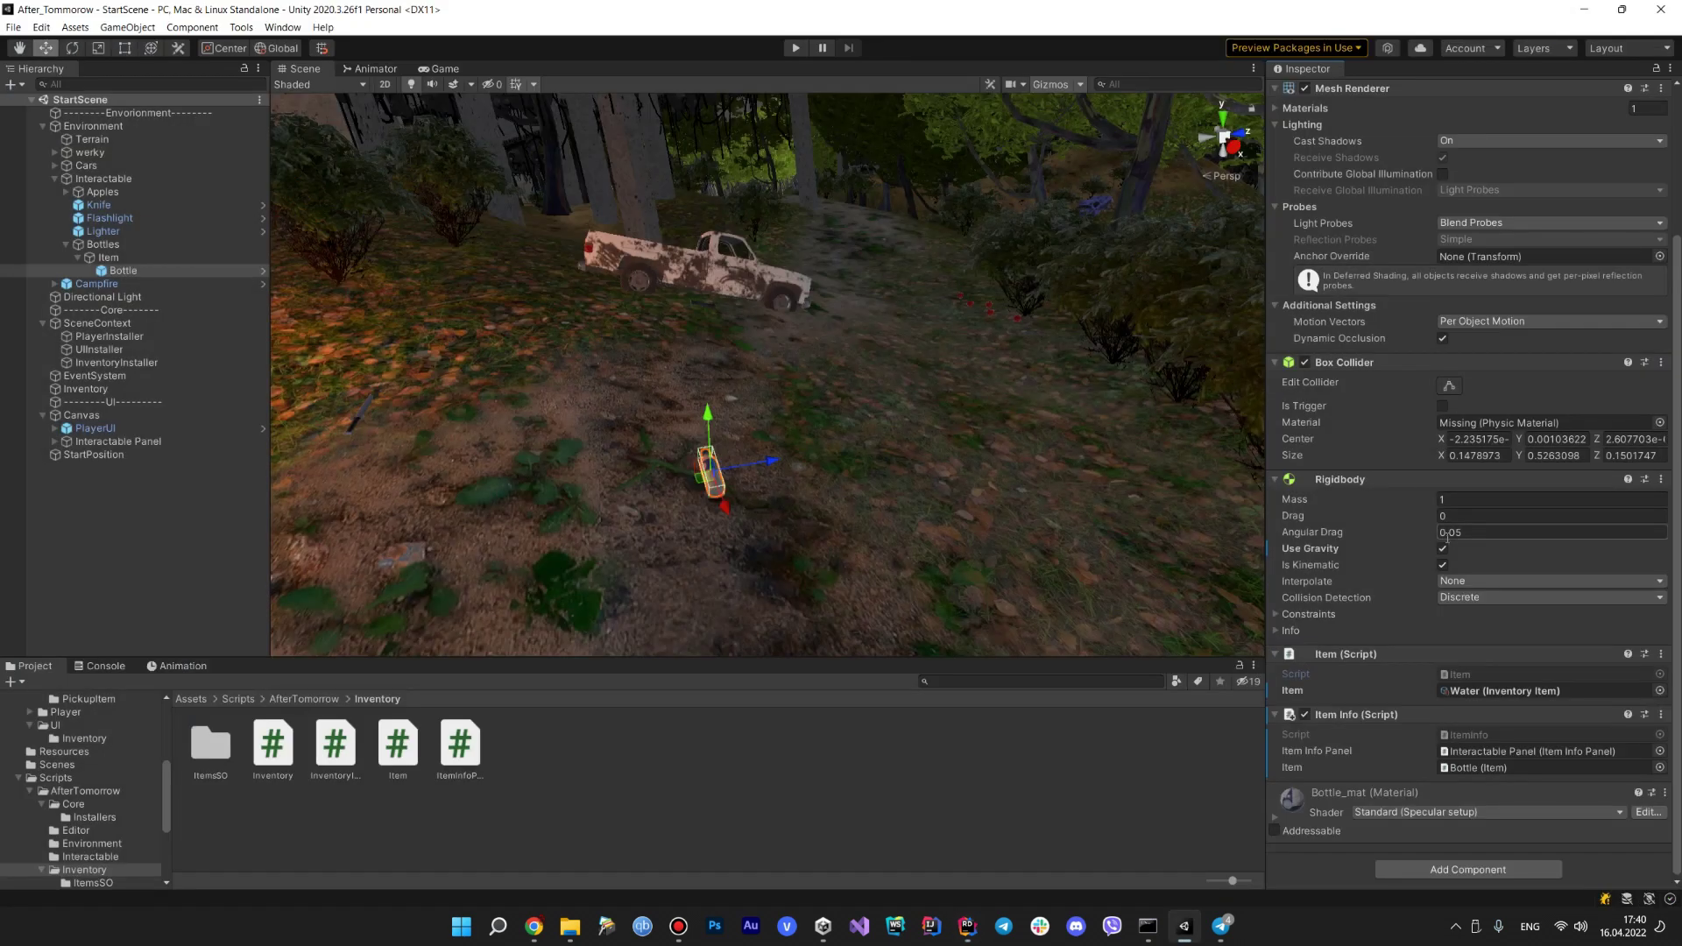
- Open the Water item asset and retype its description as 'Вода необходима каждому. Лучшее что я мог найти.'
double_click(1502, 691)
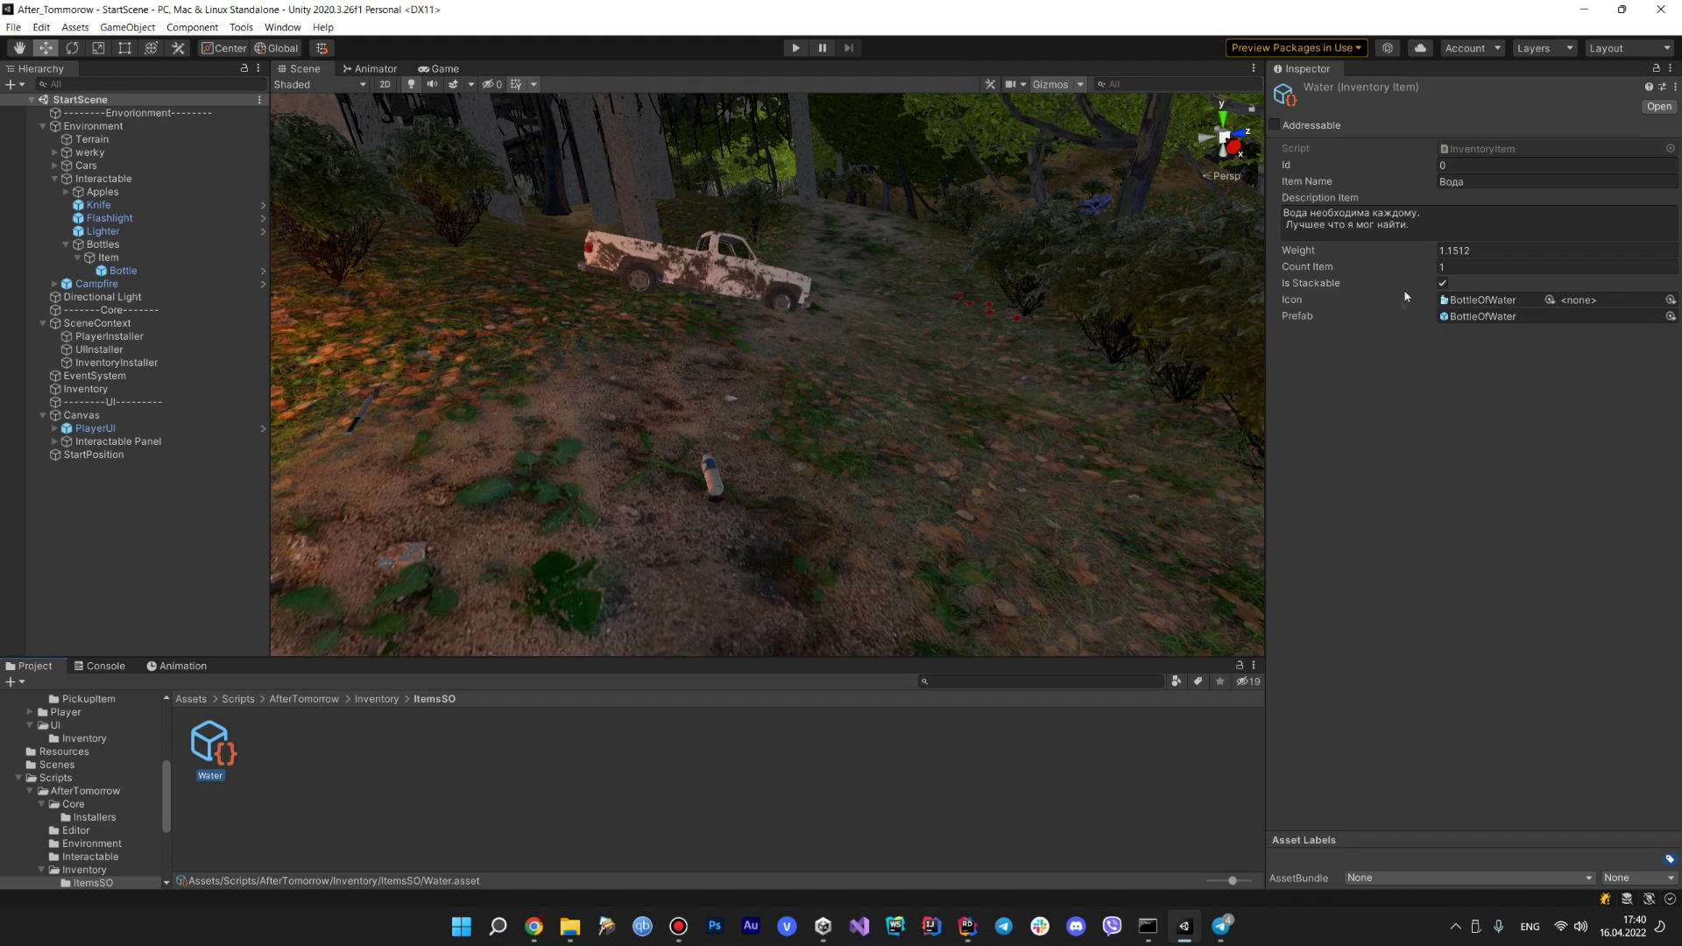
left_click(1430, 224)
left_click(1429, 224)
key("BackSpace")
key("BackSpace")
key("BackSpace")
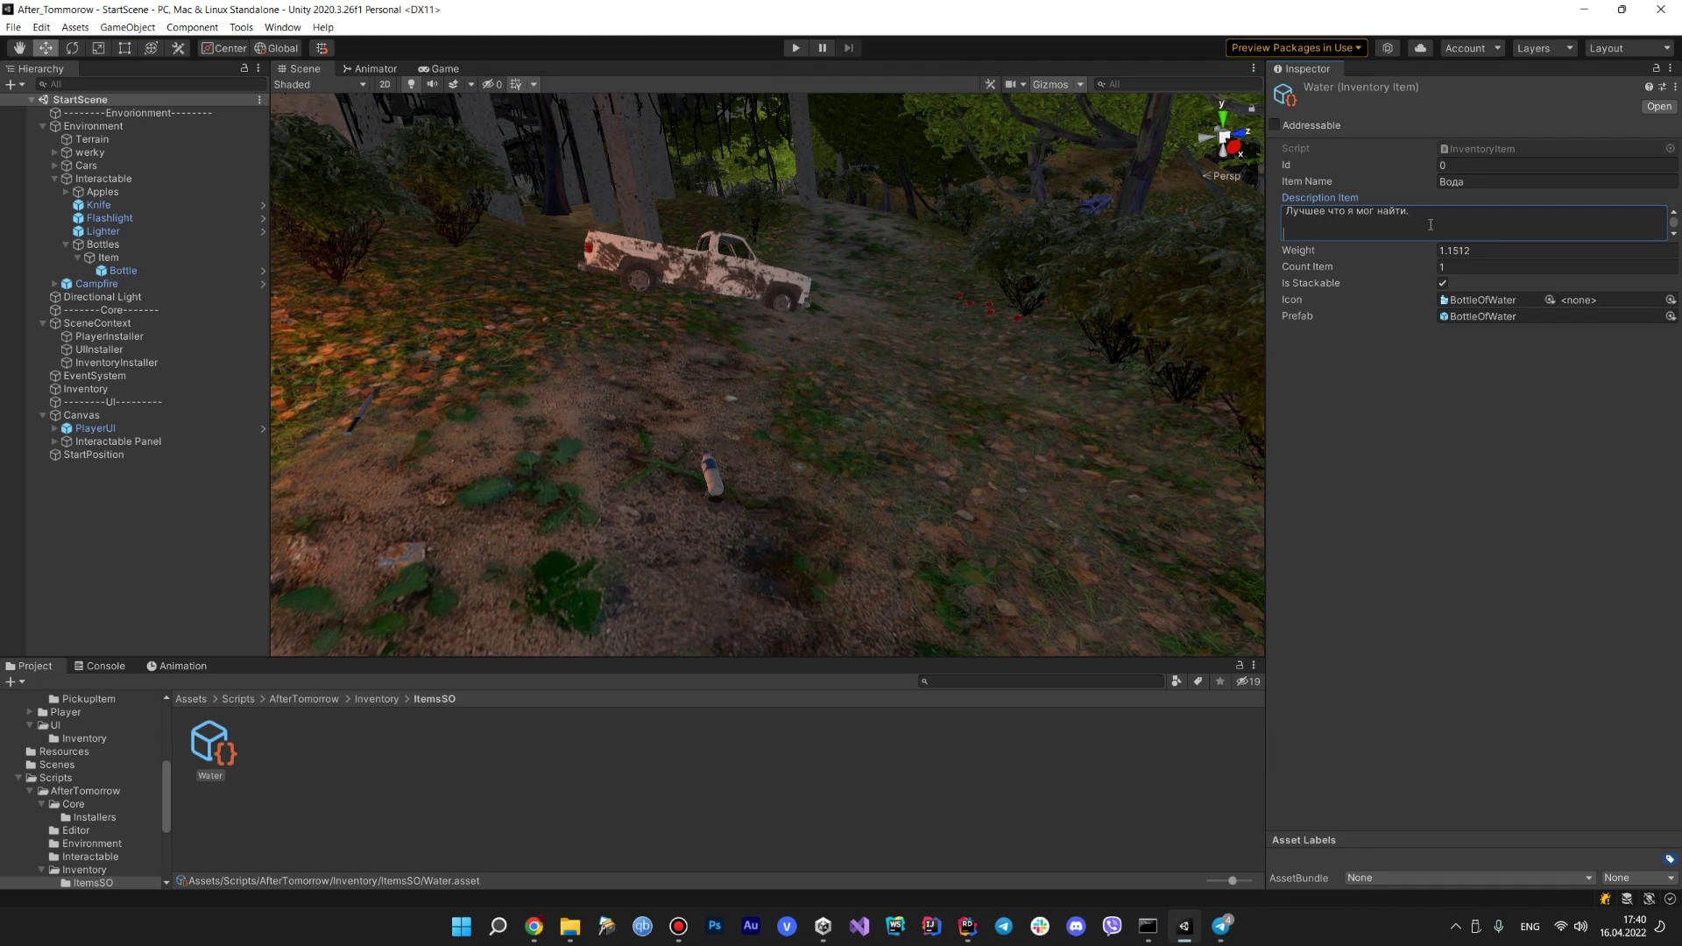
type("Вода необходима каждому.  Лучшее что я мог найти.")
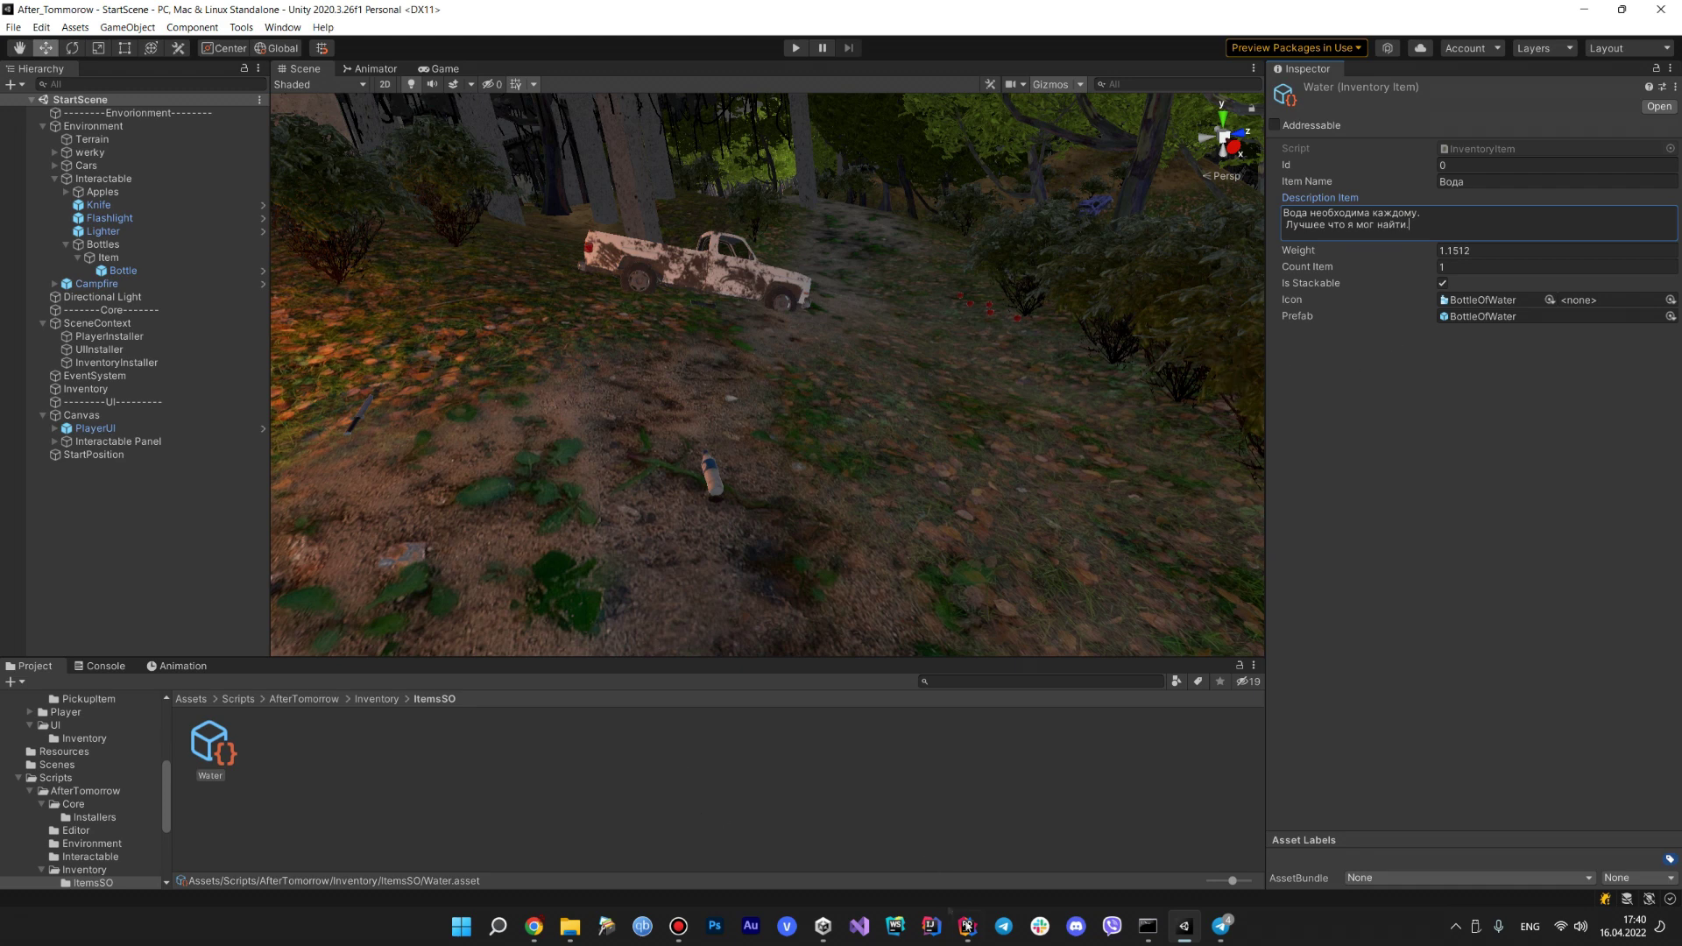
left_click(966, 925)
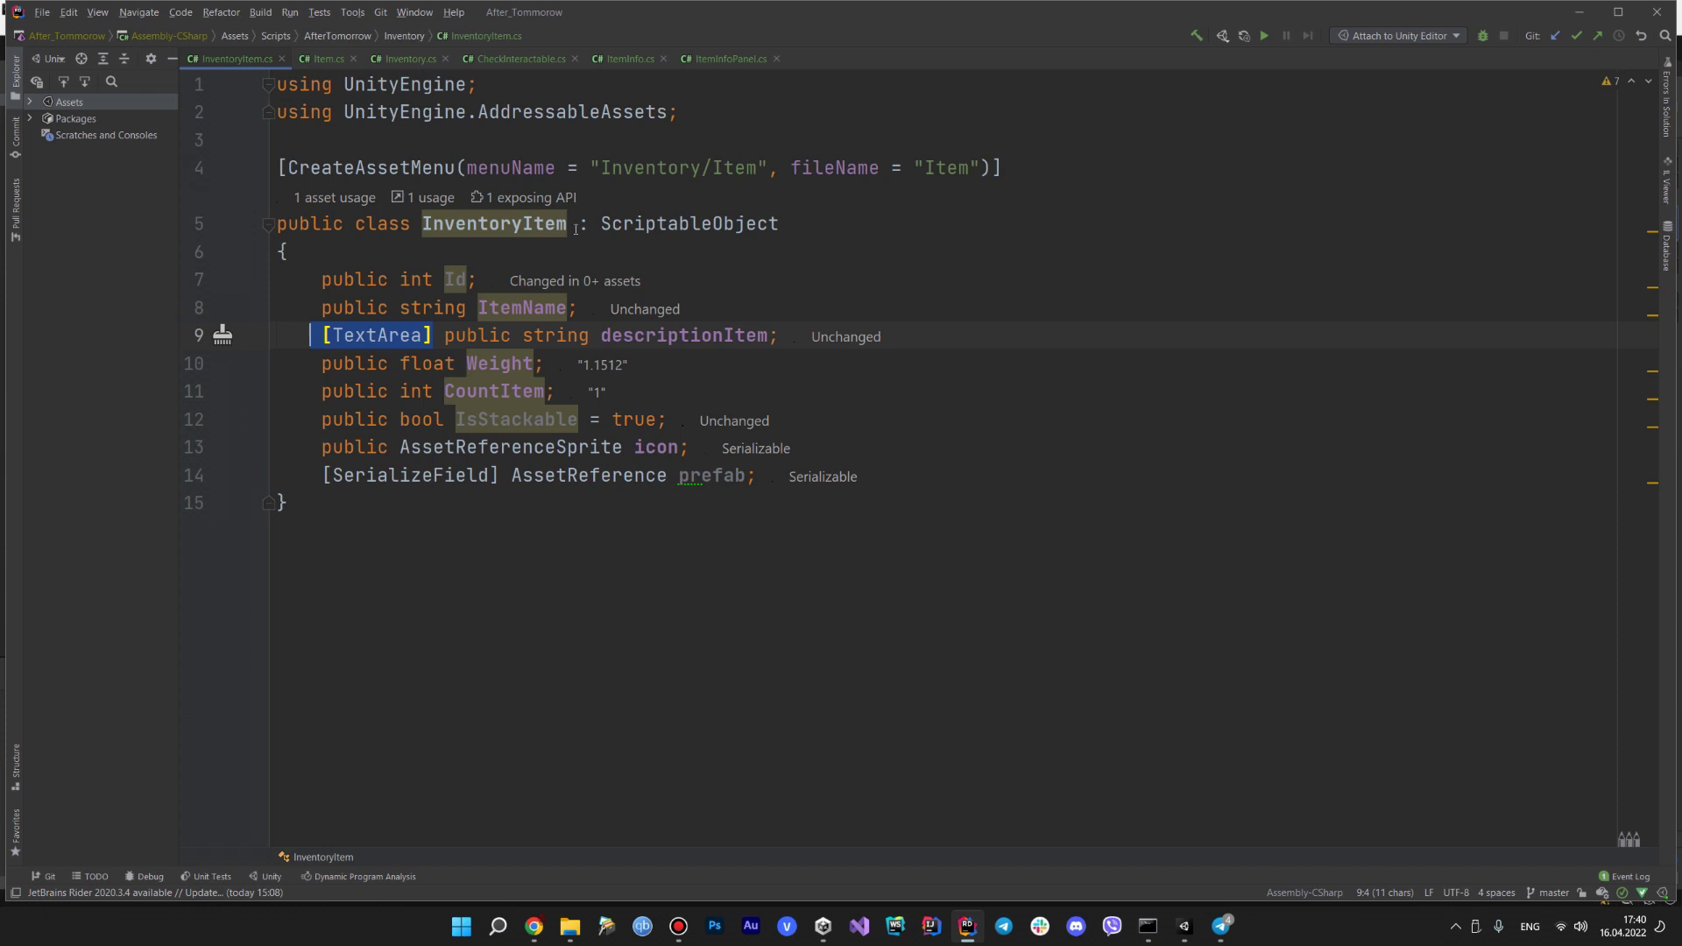
- Inspect InventoryItem's ScriptableObject base class and its CreateAssetMenu menu path 'Inventory/Item'
left_click_drag(577, 228, 781, 226)
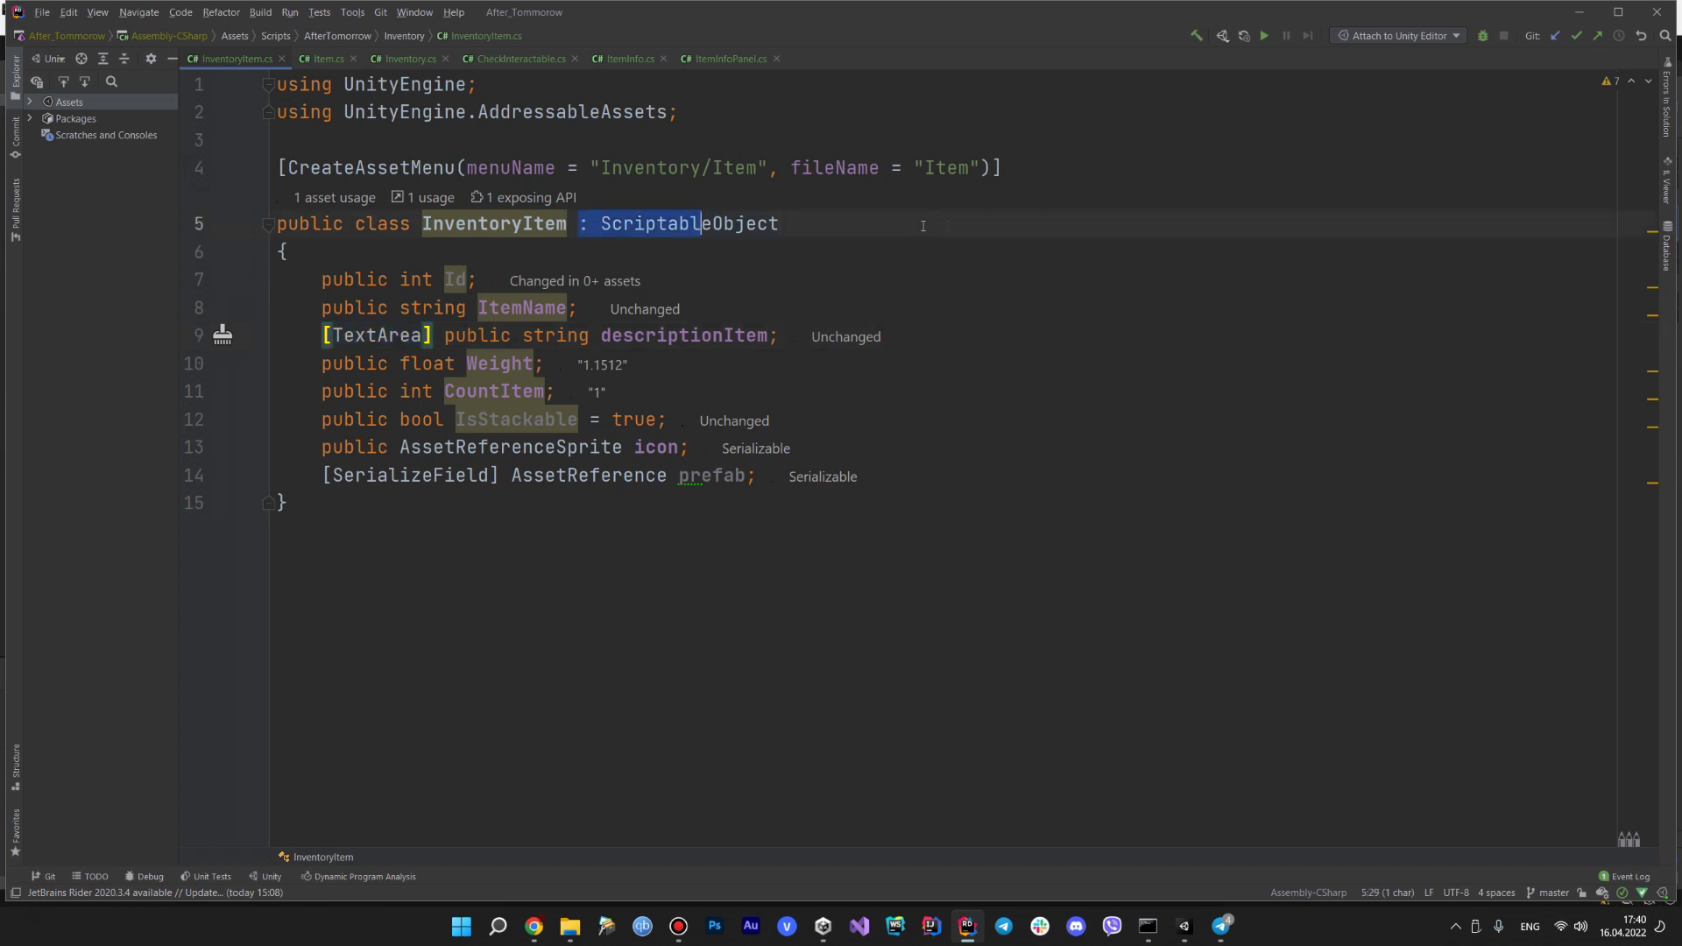
left_click(1056, 254)
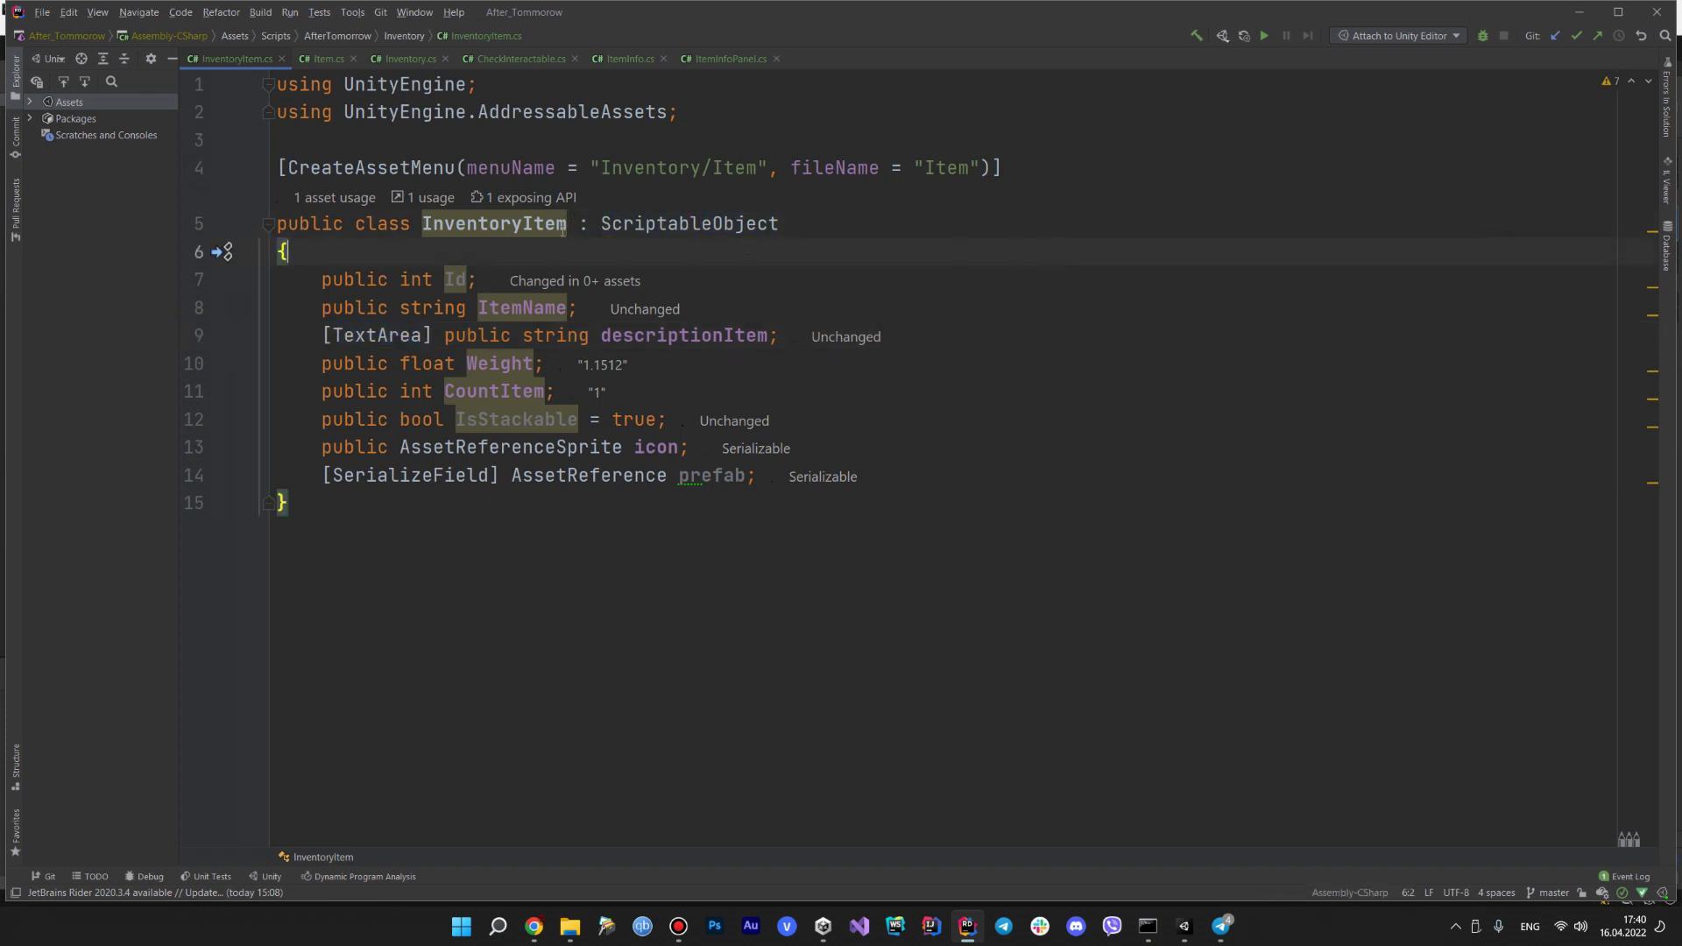
left_click_drag(577, 224, 796, 219)
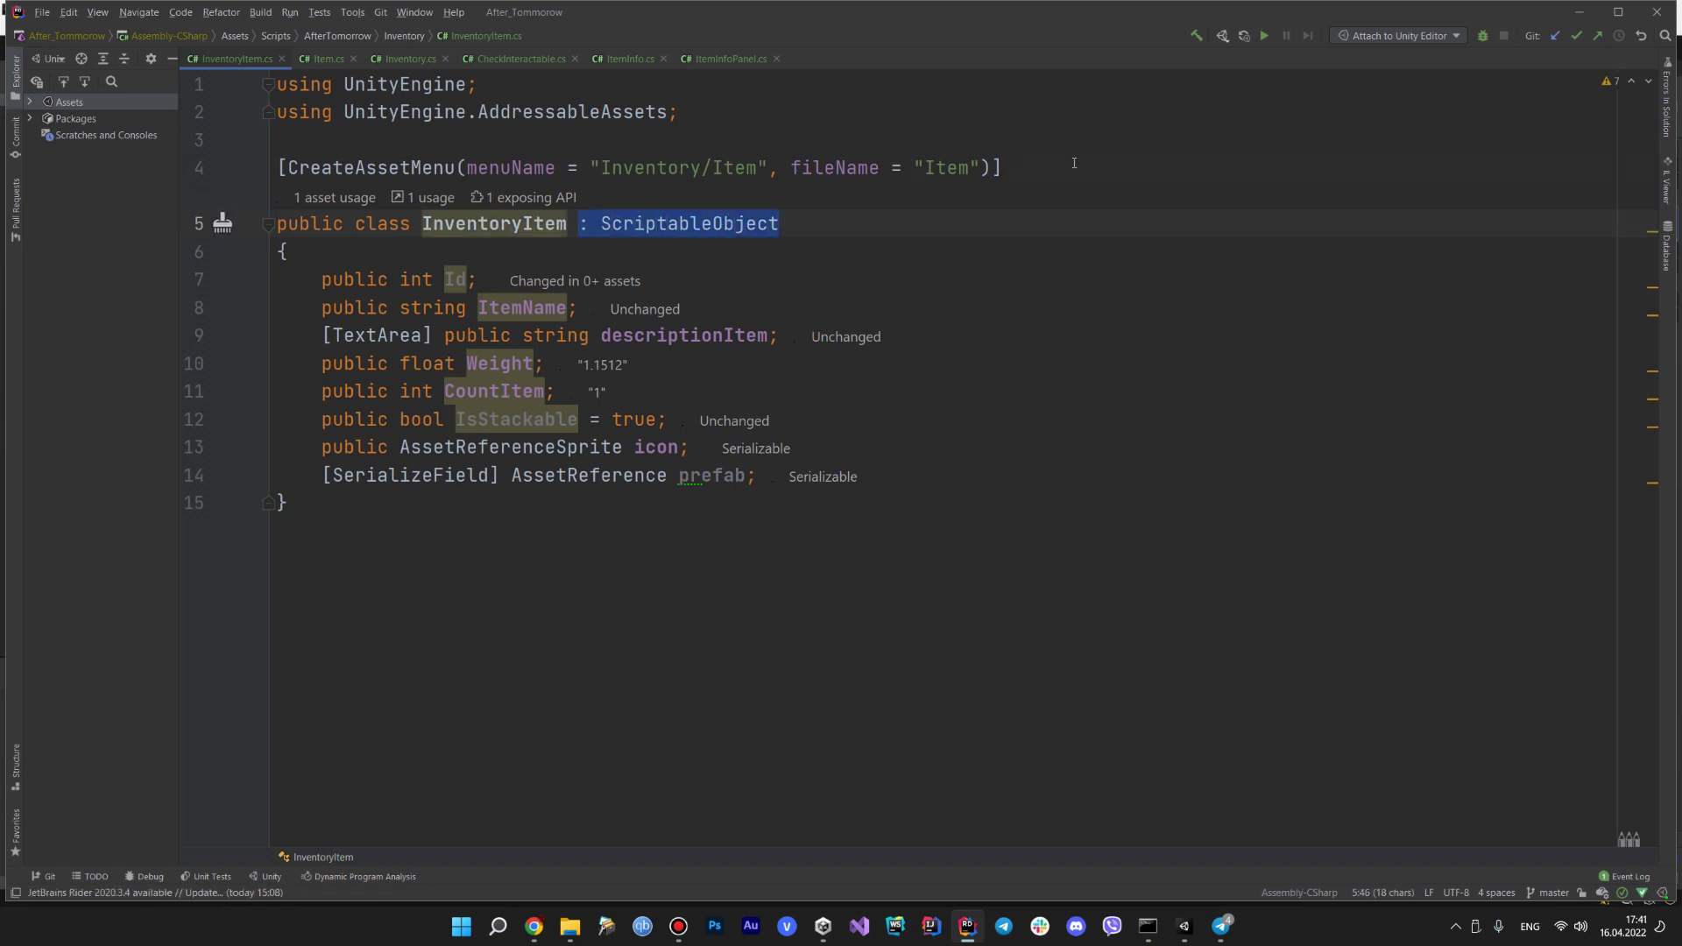
left_click_drag(1074, 163, 279, 167)
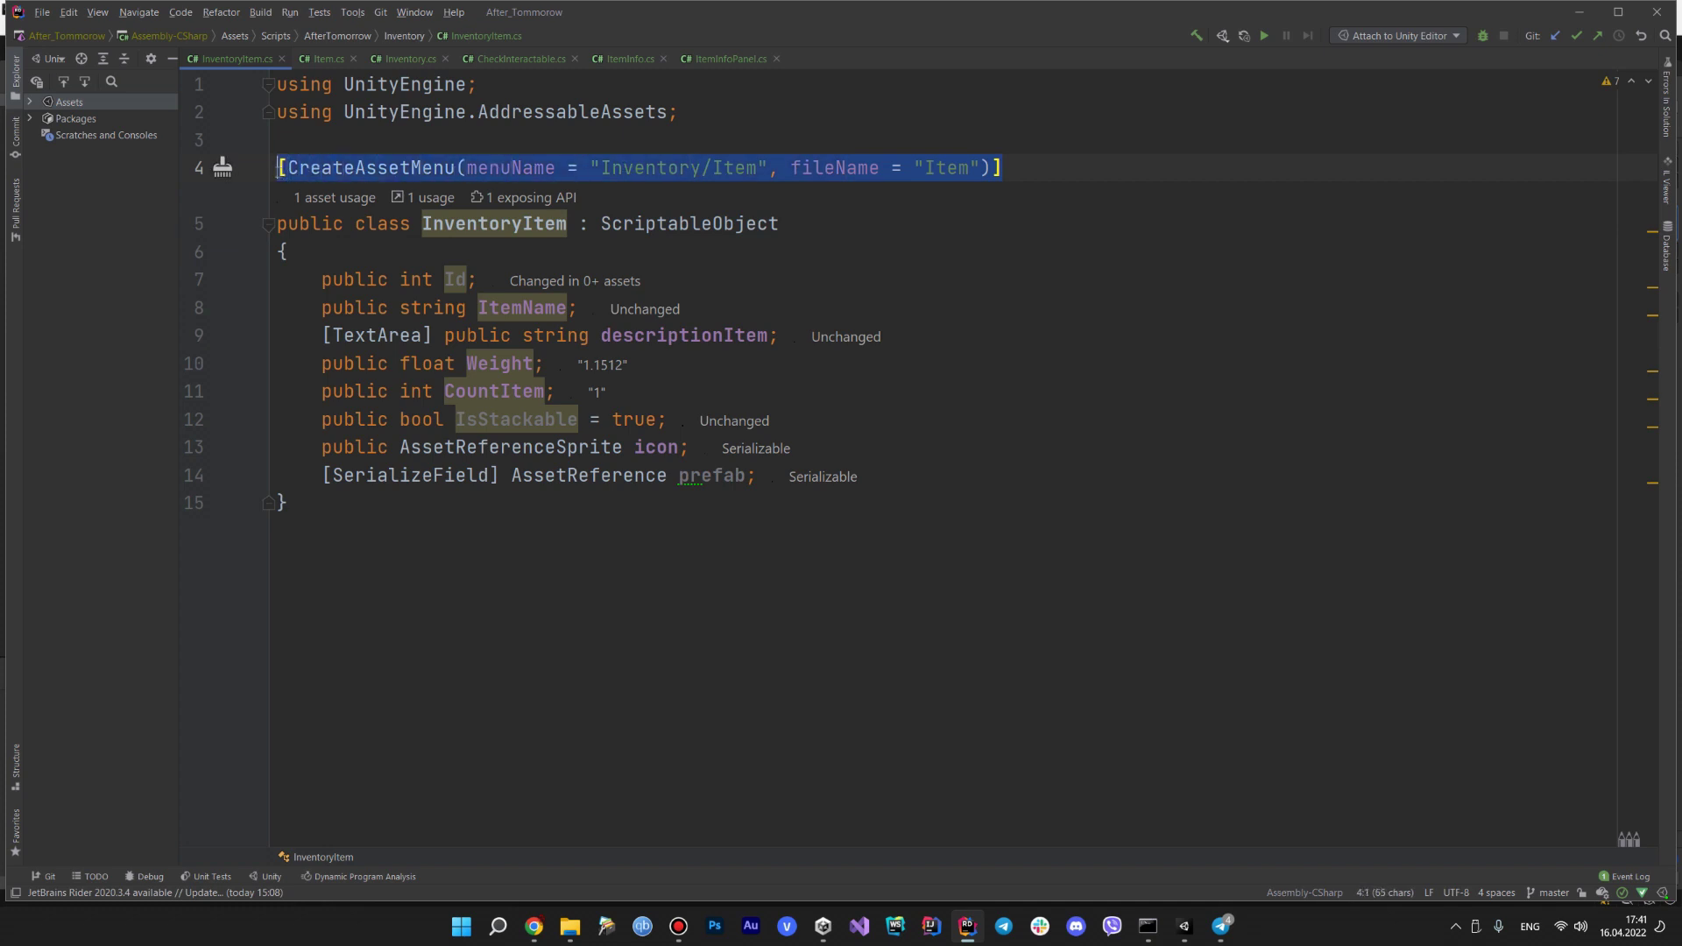
left_click(419, 167)
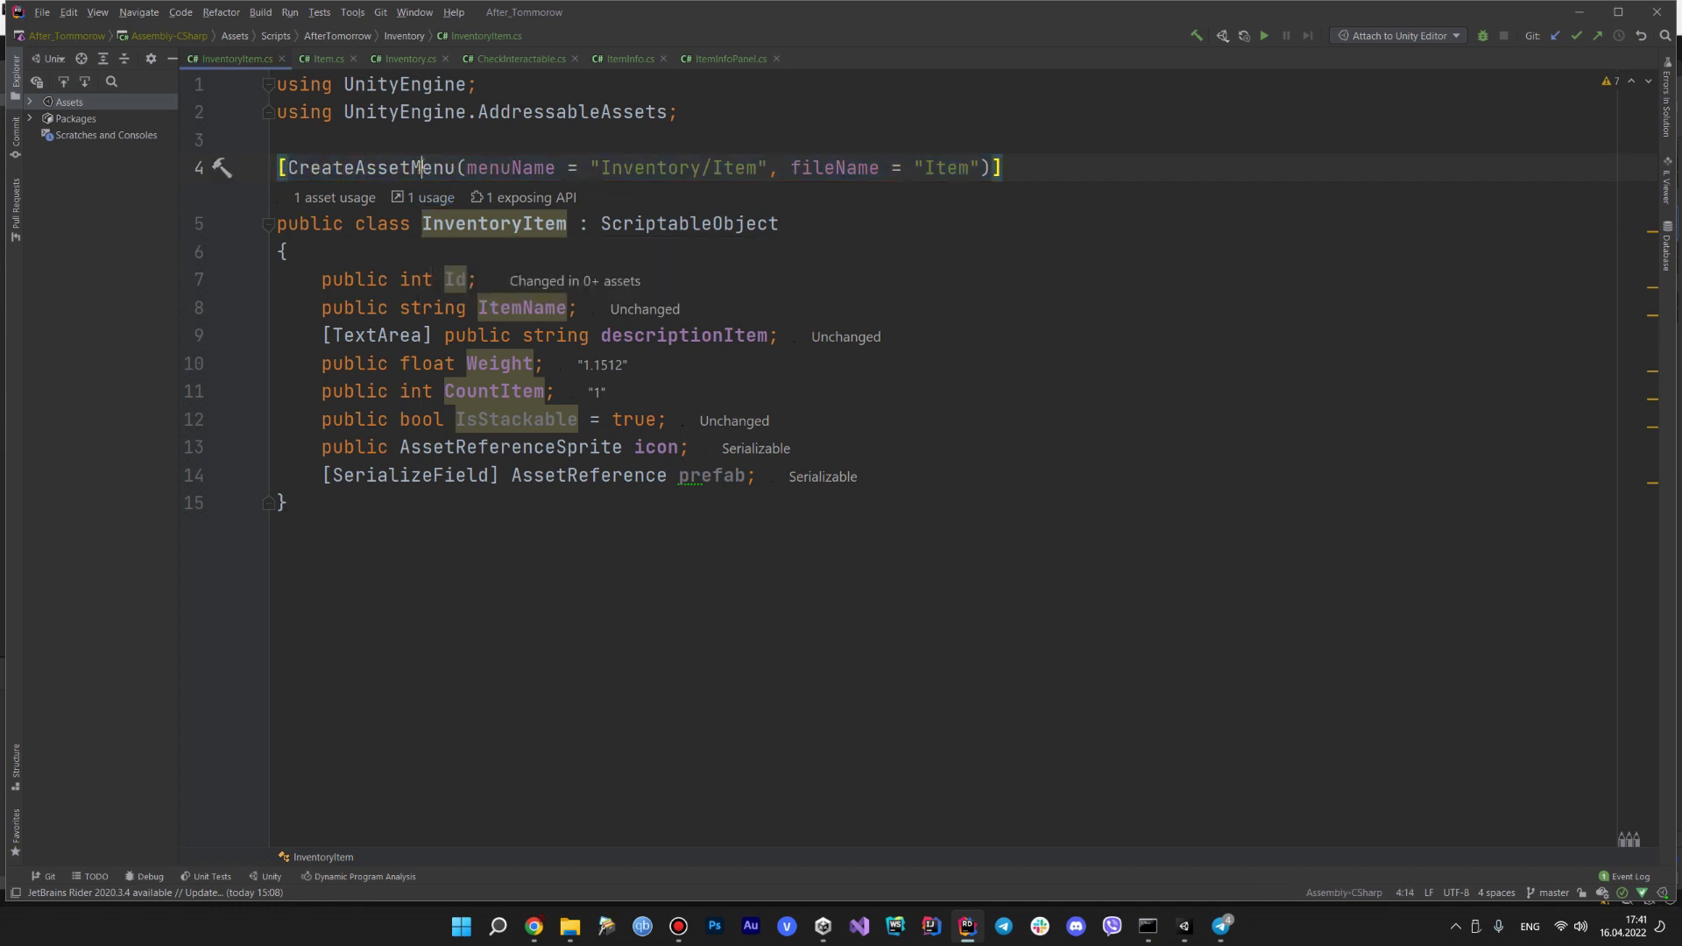
left_click_drag(458, 168, 798, 171)
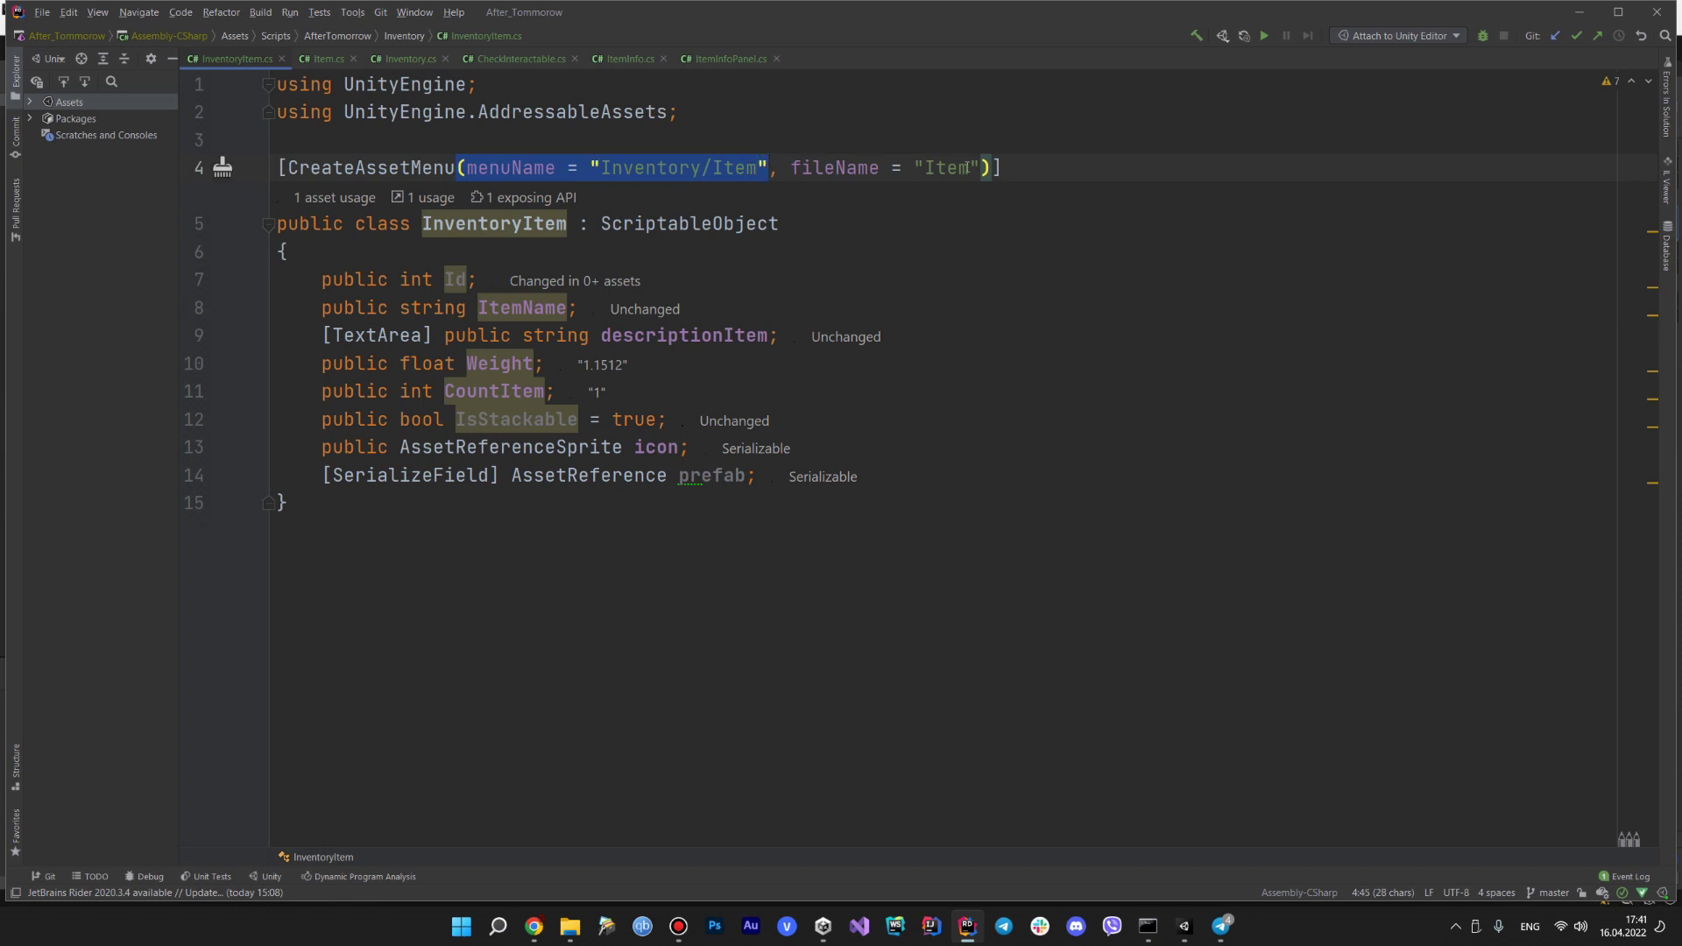
left_click(1580, 12)
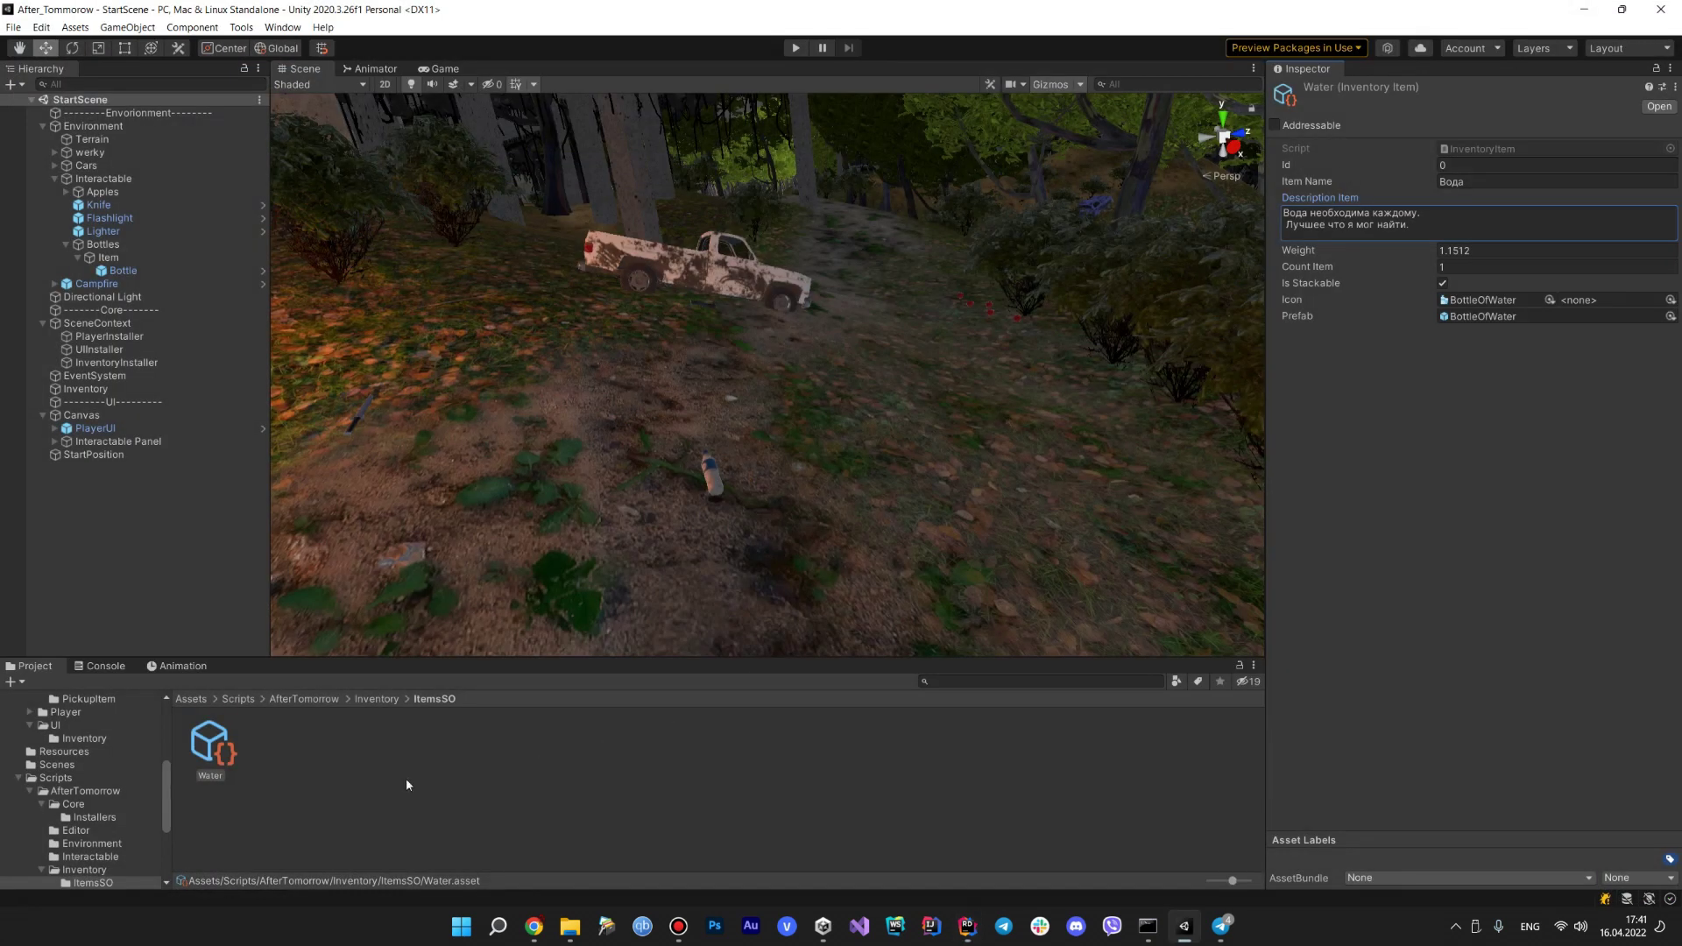
- Use Create > Inventory > Item in ItemsSO to add a second, empty InventoryItem asset
right_click(407, 778)
left_click(337, 766)
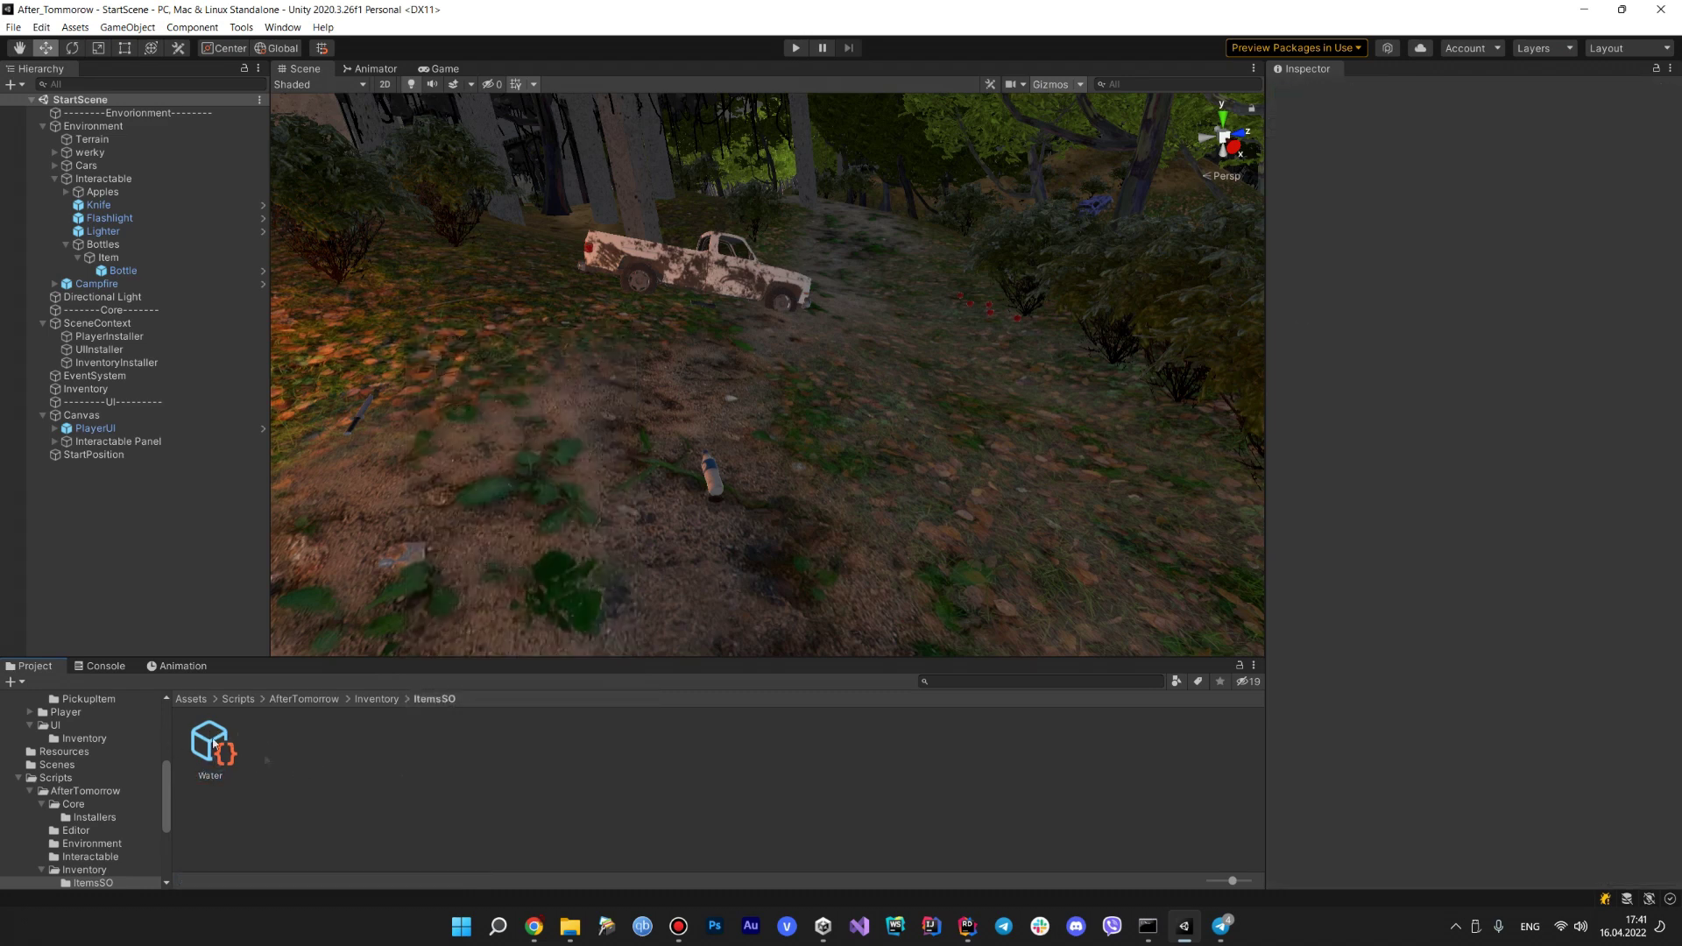
right_click(385, 734)
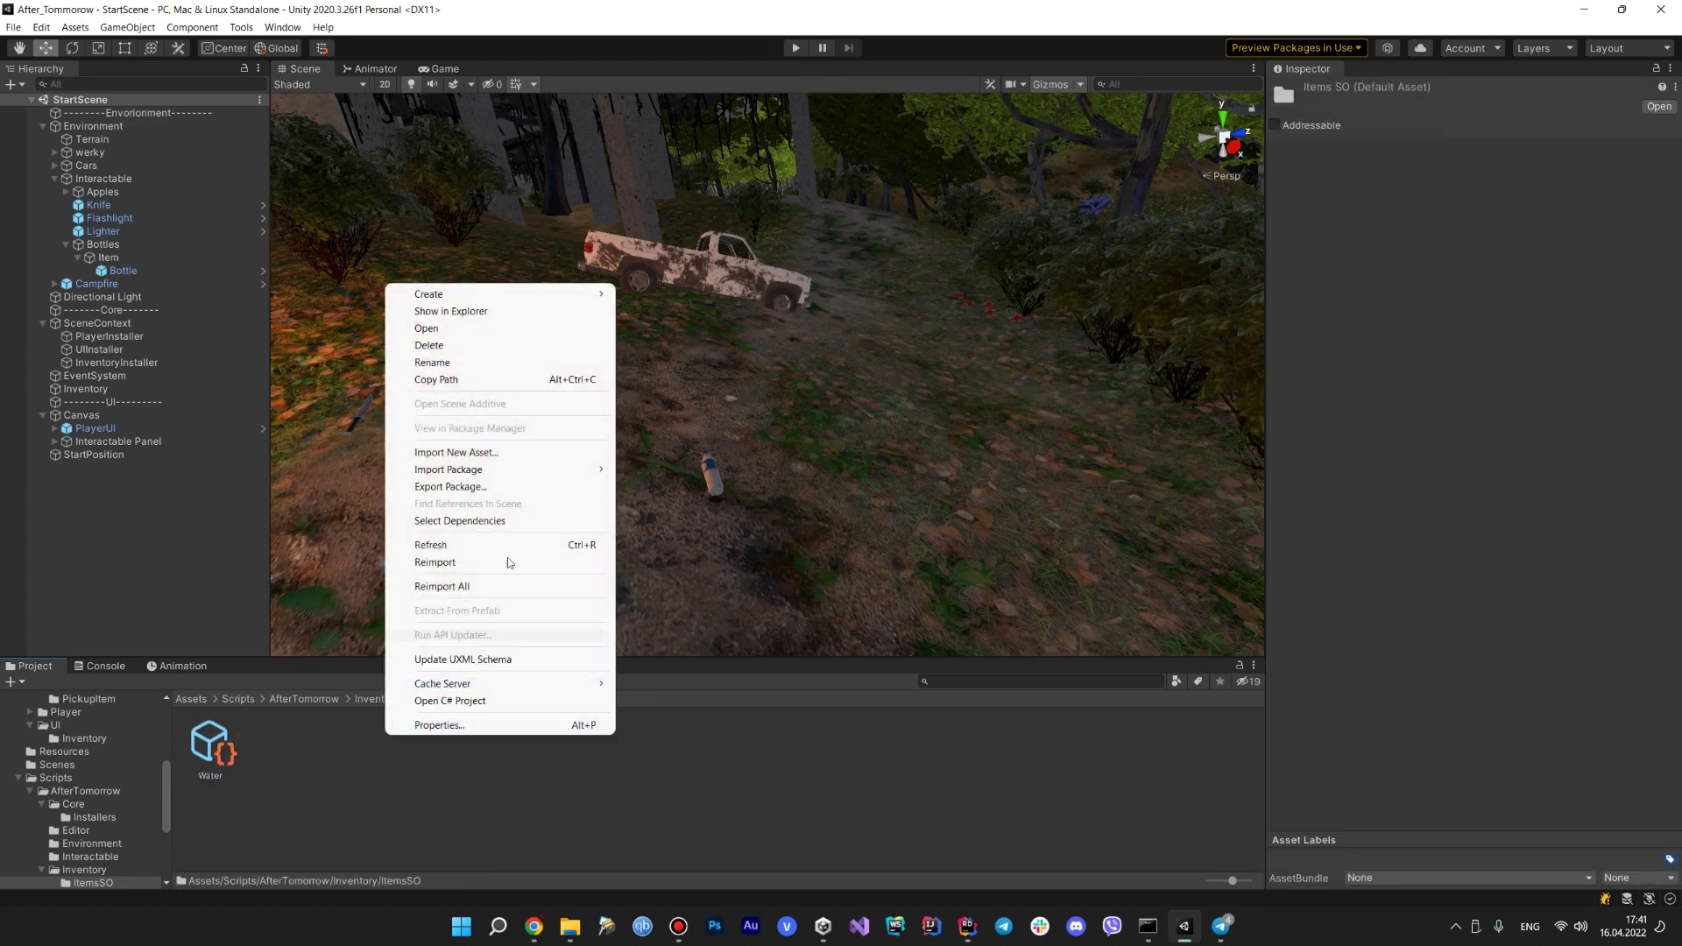
mouse_move(554, 294)
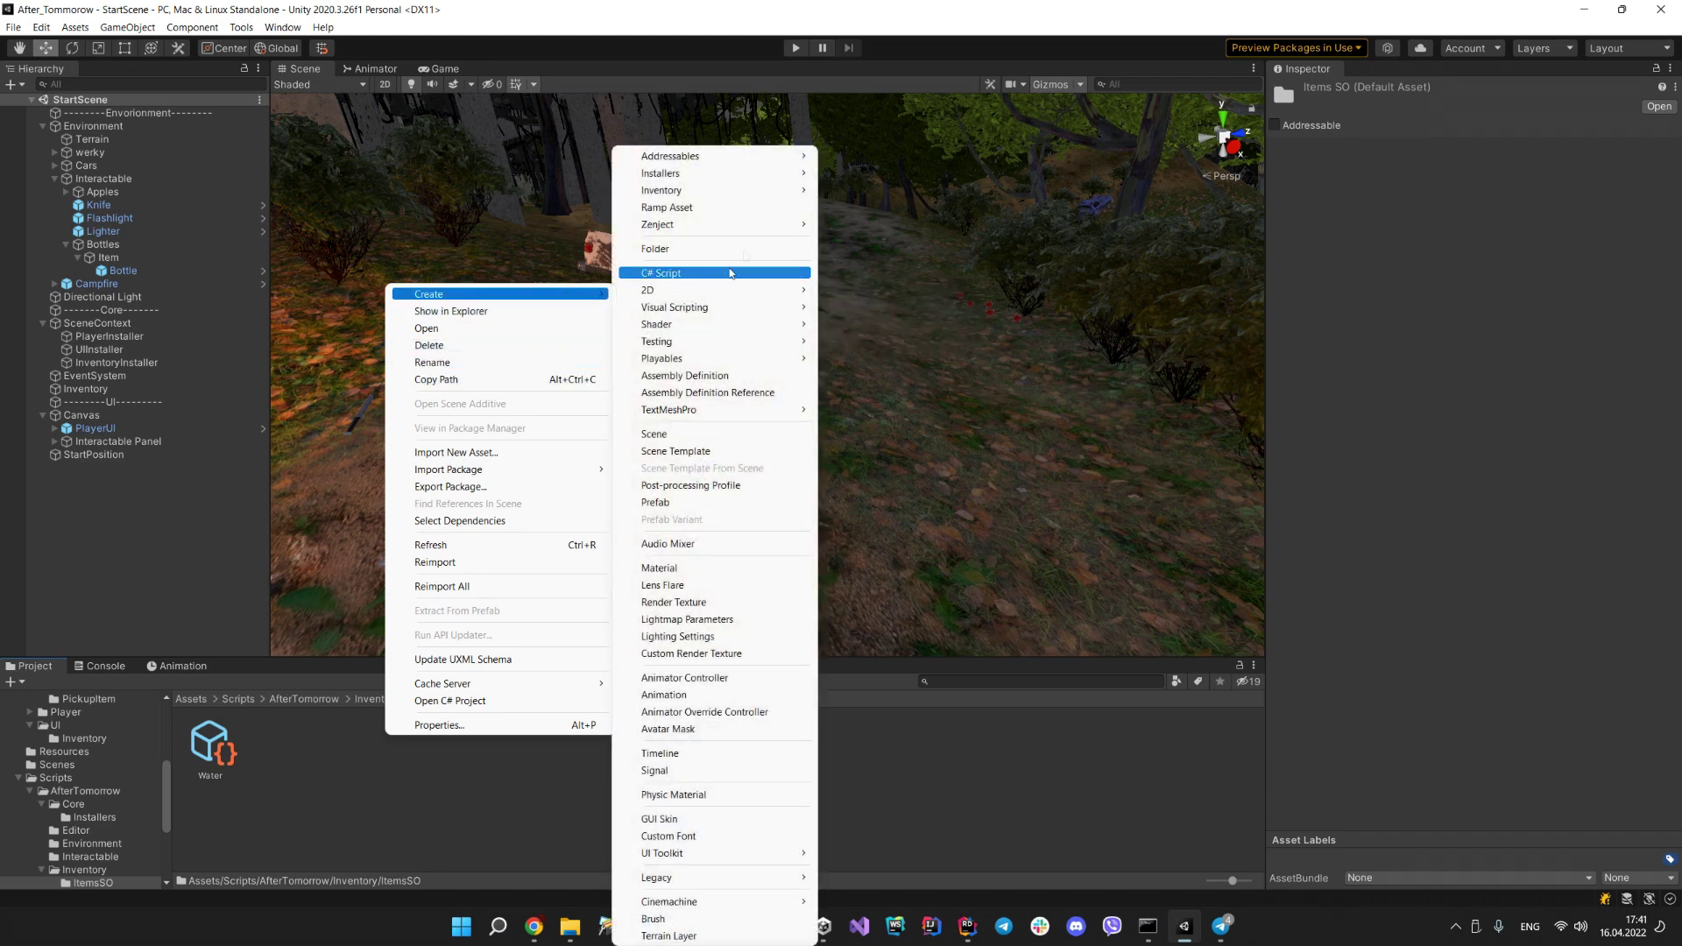
mouse_move(759, 192)
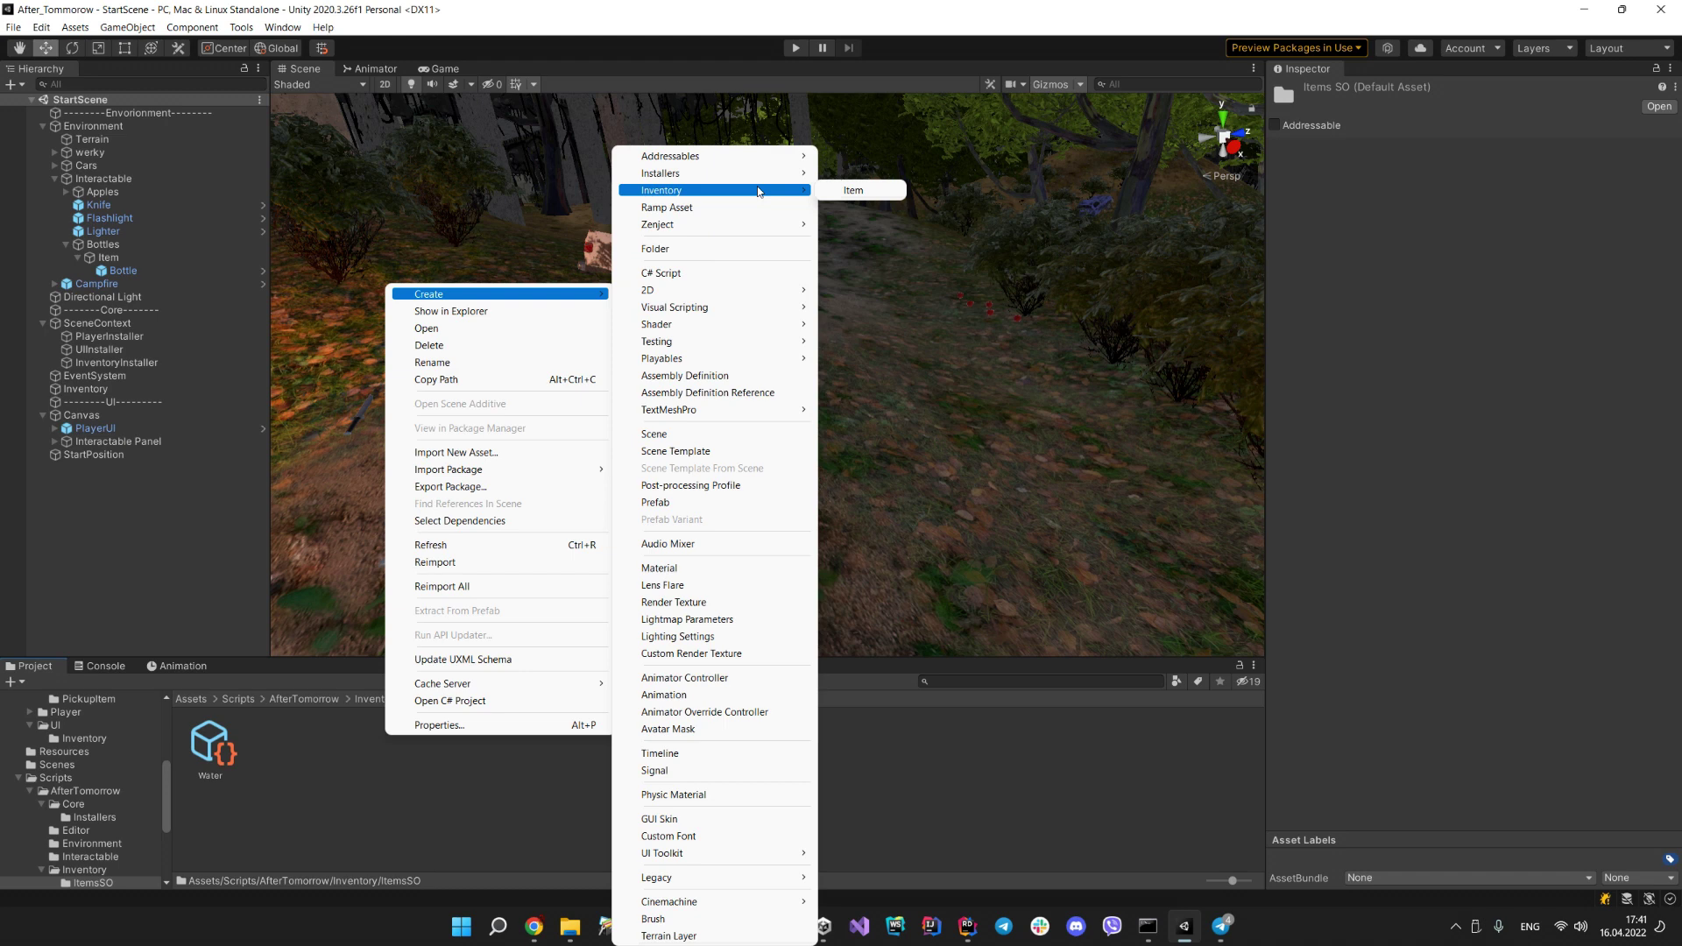
left_click(854, 190)
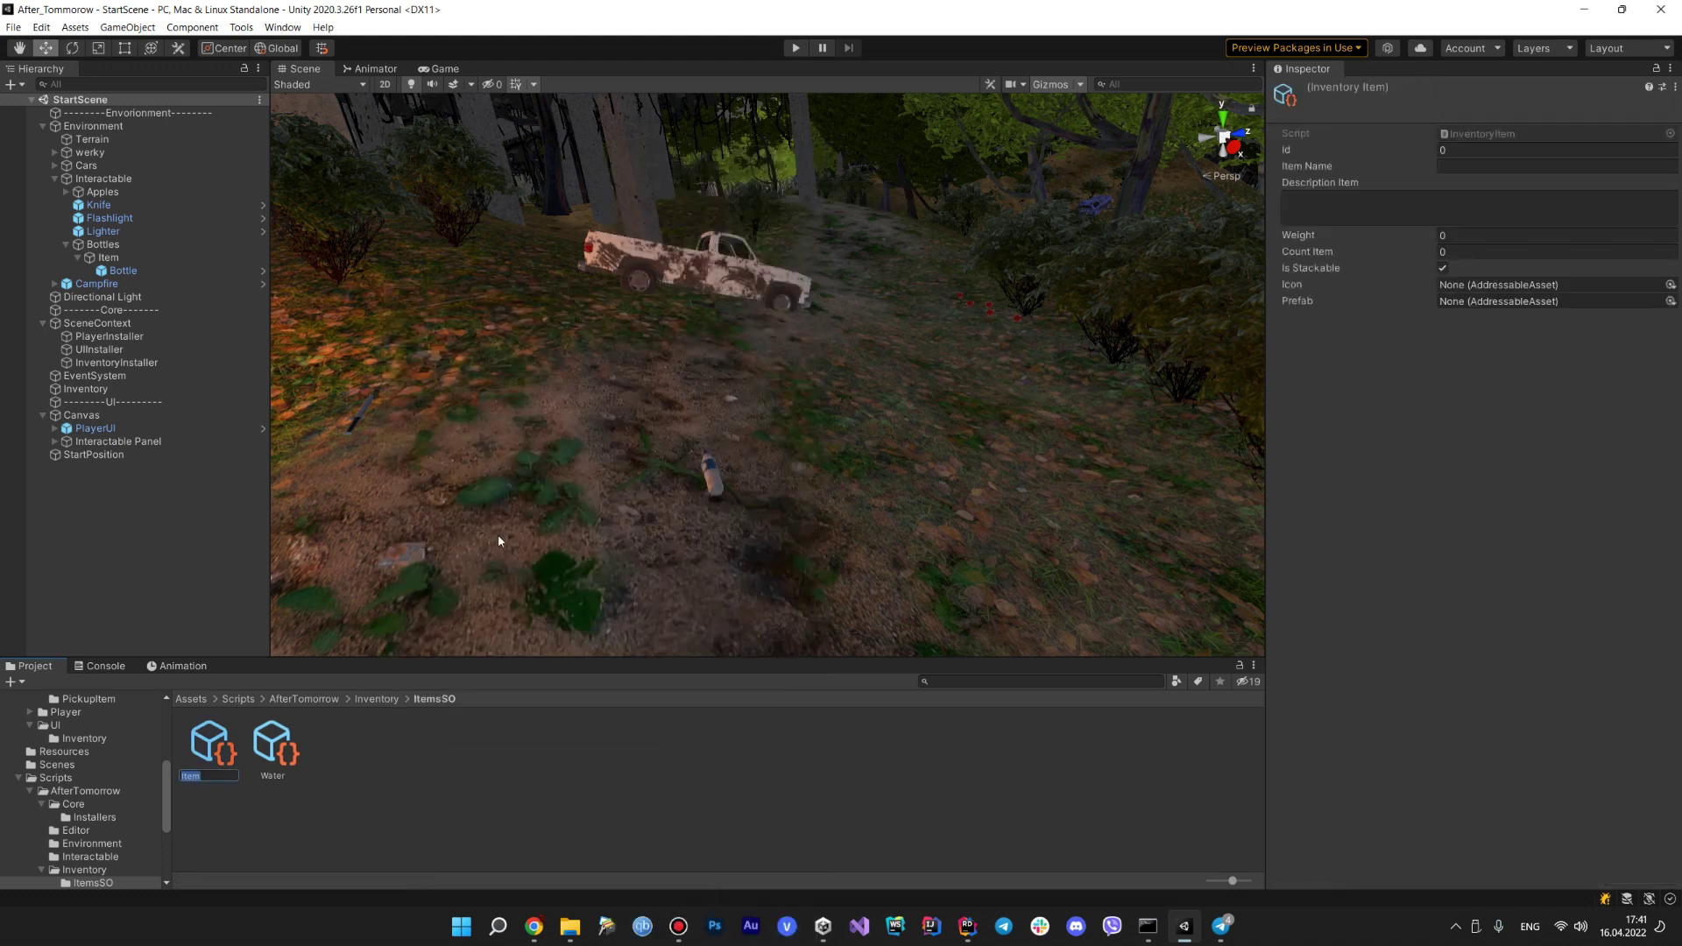
- Name the new asset Knife, then set its Id to 1 and Item Name to Нож
type("Knife")
key("Return")
left_click(1462, 170)
type("1")
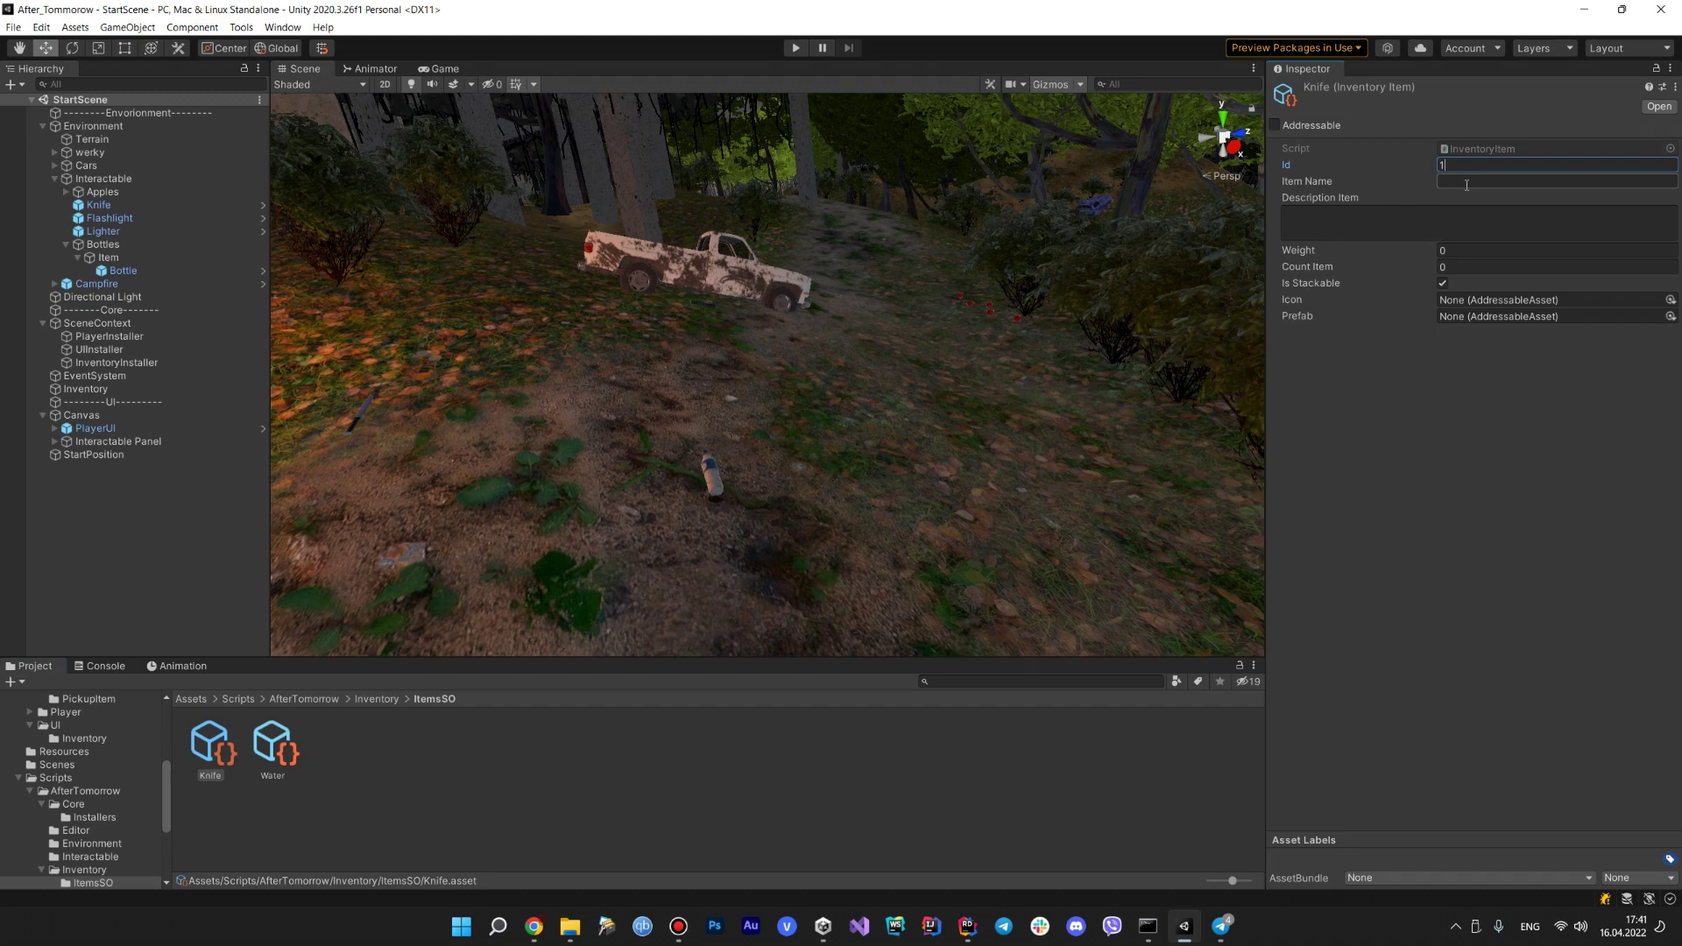
left_click(1468, 174)
key("alt+shift")
type("Нож")
- Set the description 'Удобная вещь для резки предметов.', Weight 0.5 and Count Item 1
left_click(1440, 222)
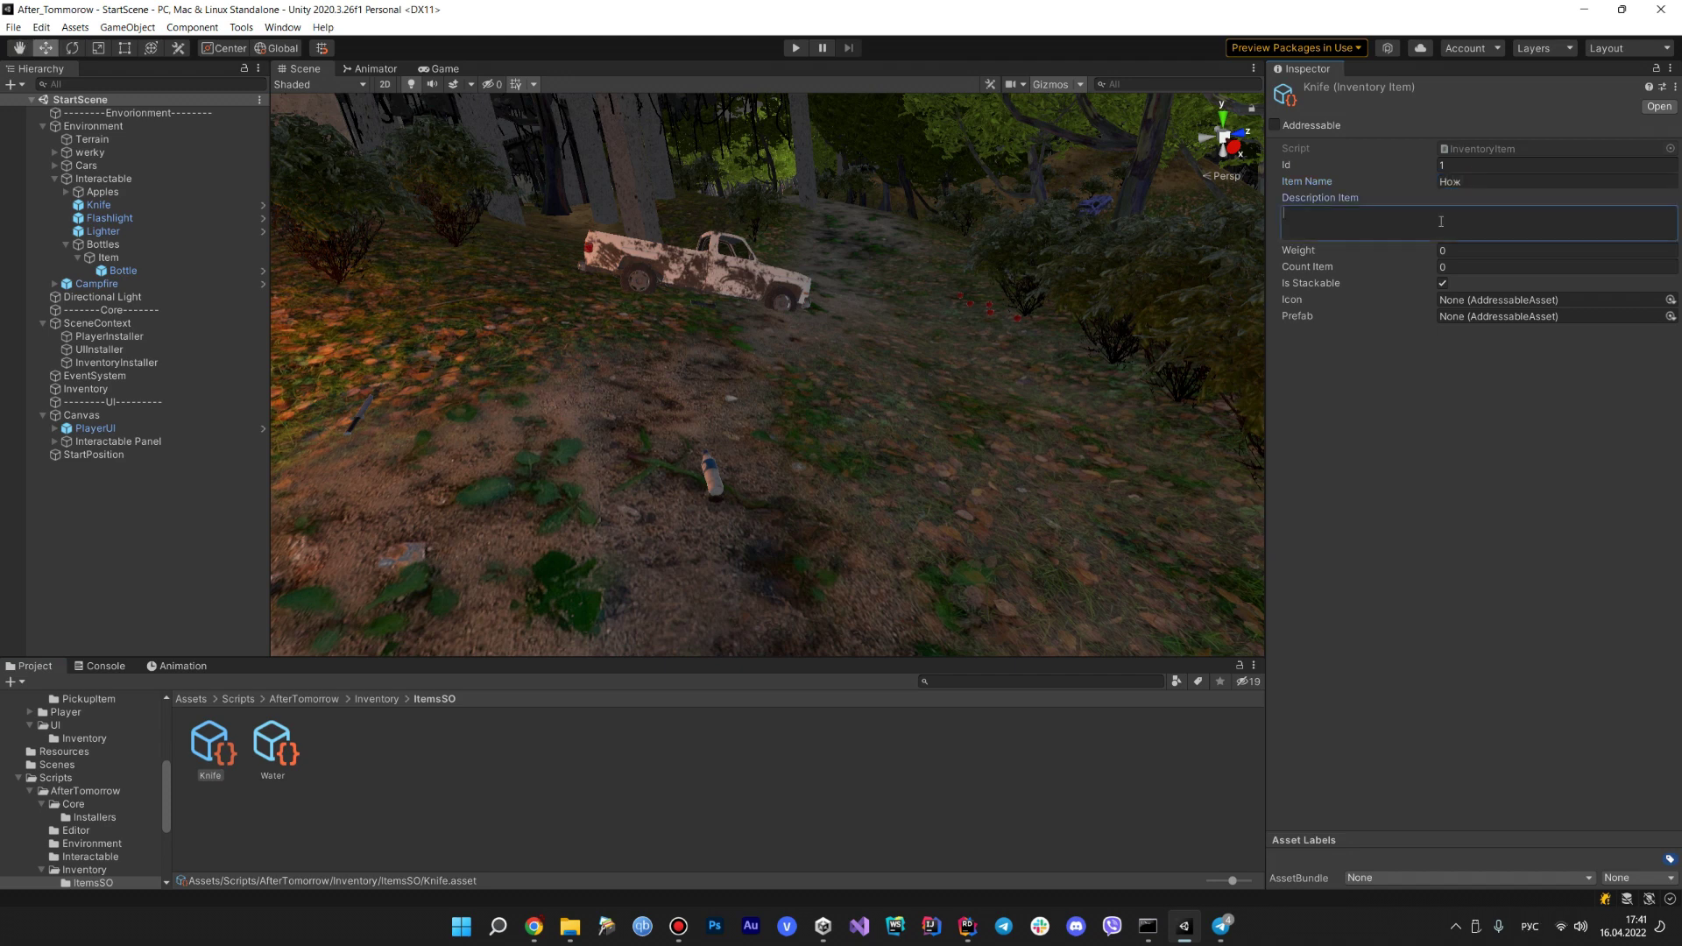
type("Удобная вещь для резки предметов.")
left_click(1497, 249)
type("0.5")
left_click(1537, 493)
left_click(1457, 268)
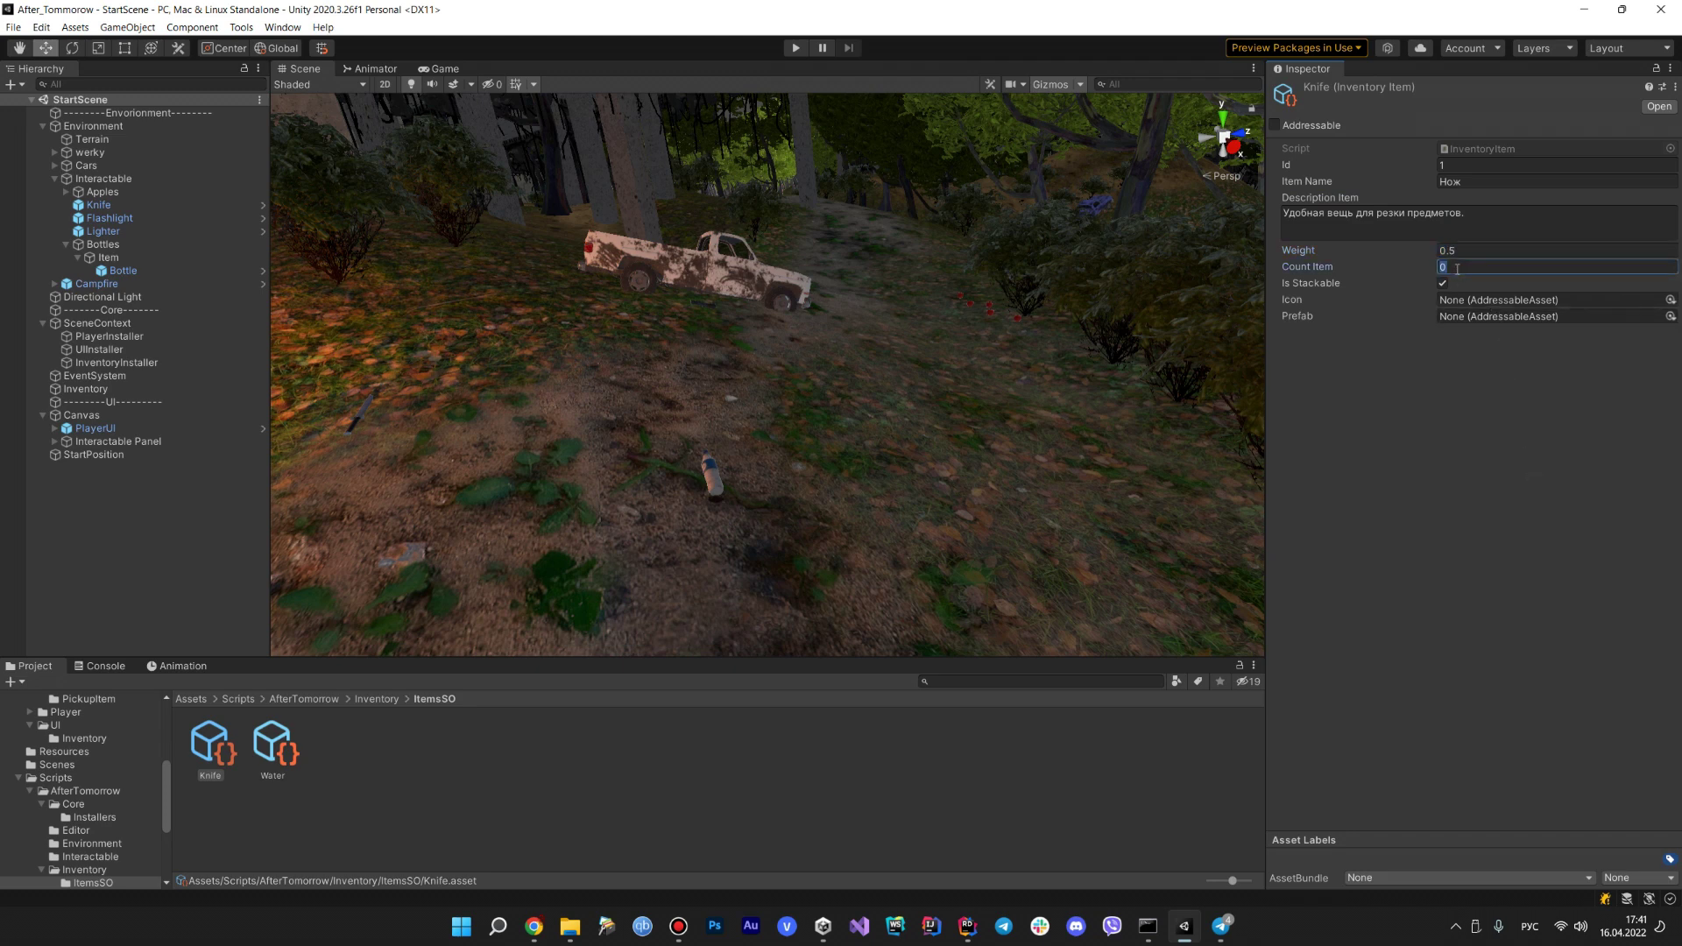
type("1")
double_click(1481, 149)
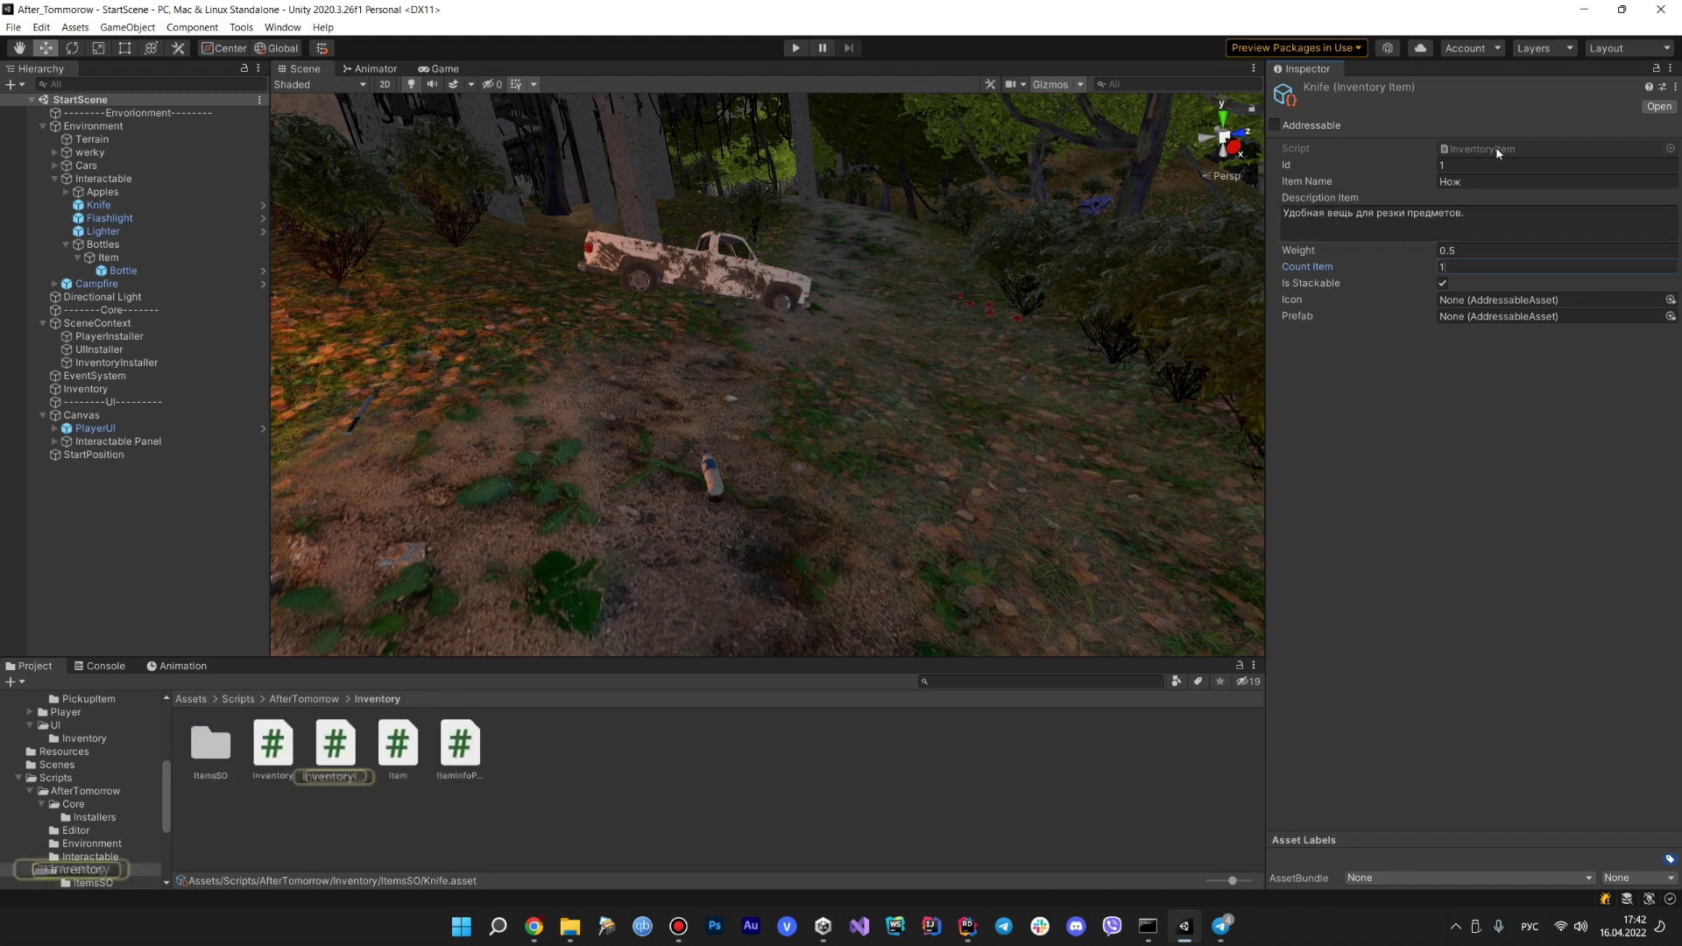
- Rename InventoryItem's CountItem field to Count in Rider, then switch back to Unity
left_click(501, 390)
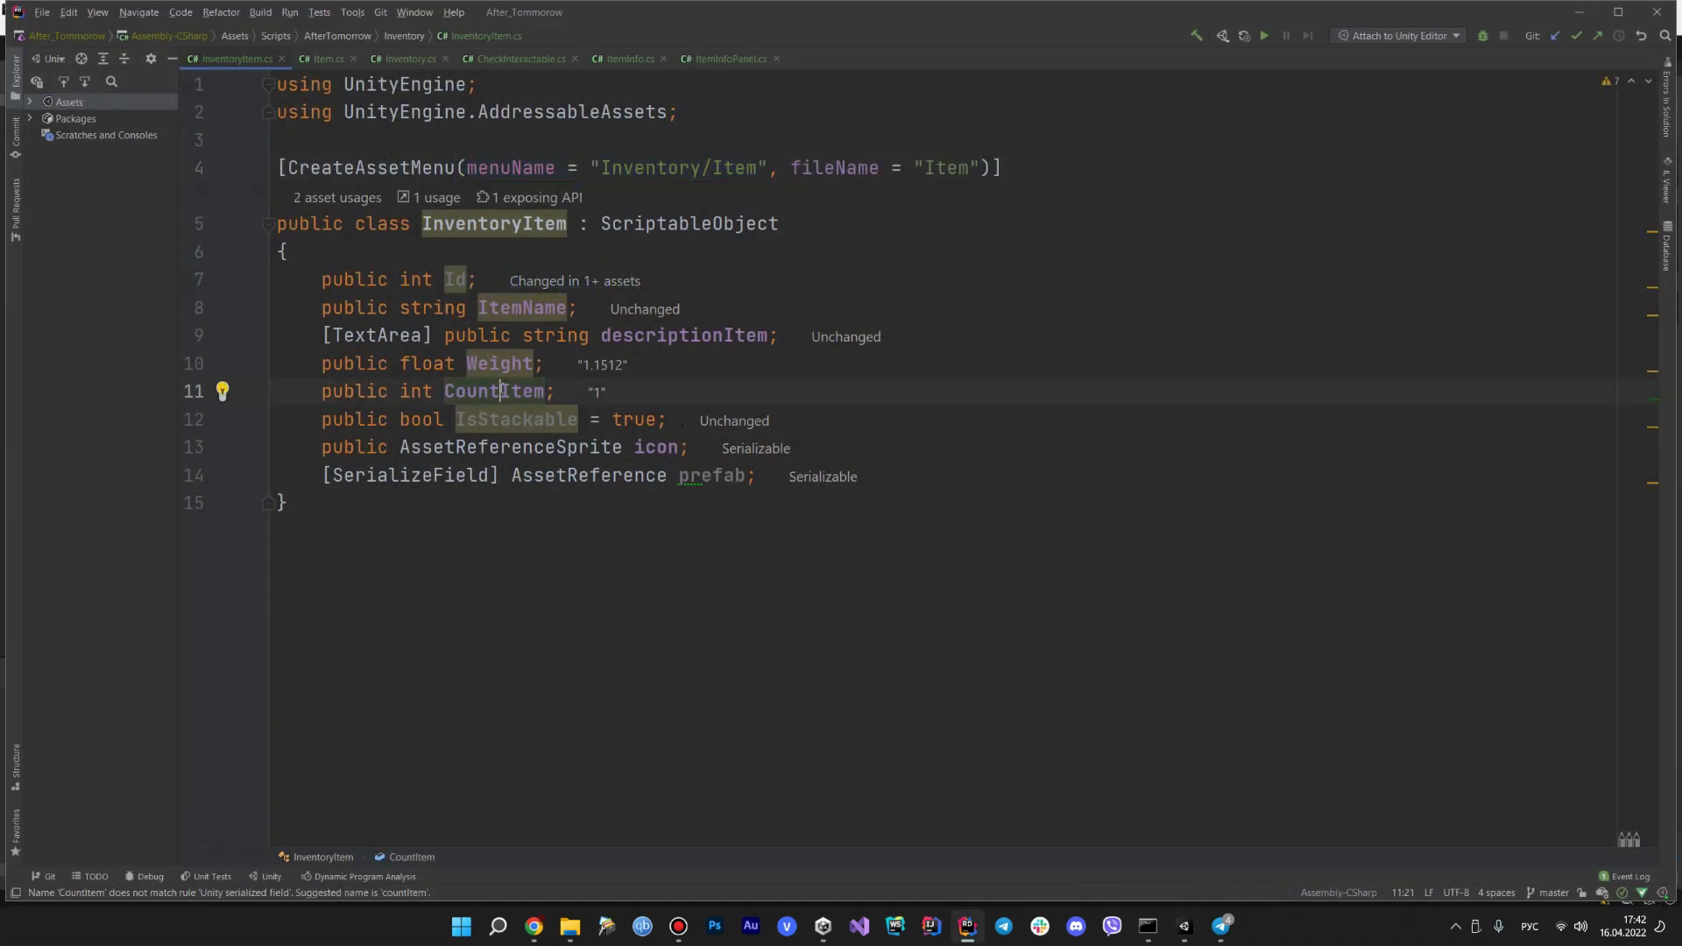
key("F2")
key("End")
key("BackSpace")
key("BackSpace")
key("BackSpace")
key("BackSpace")
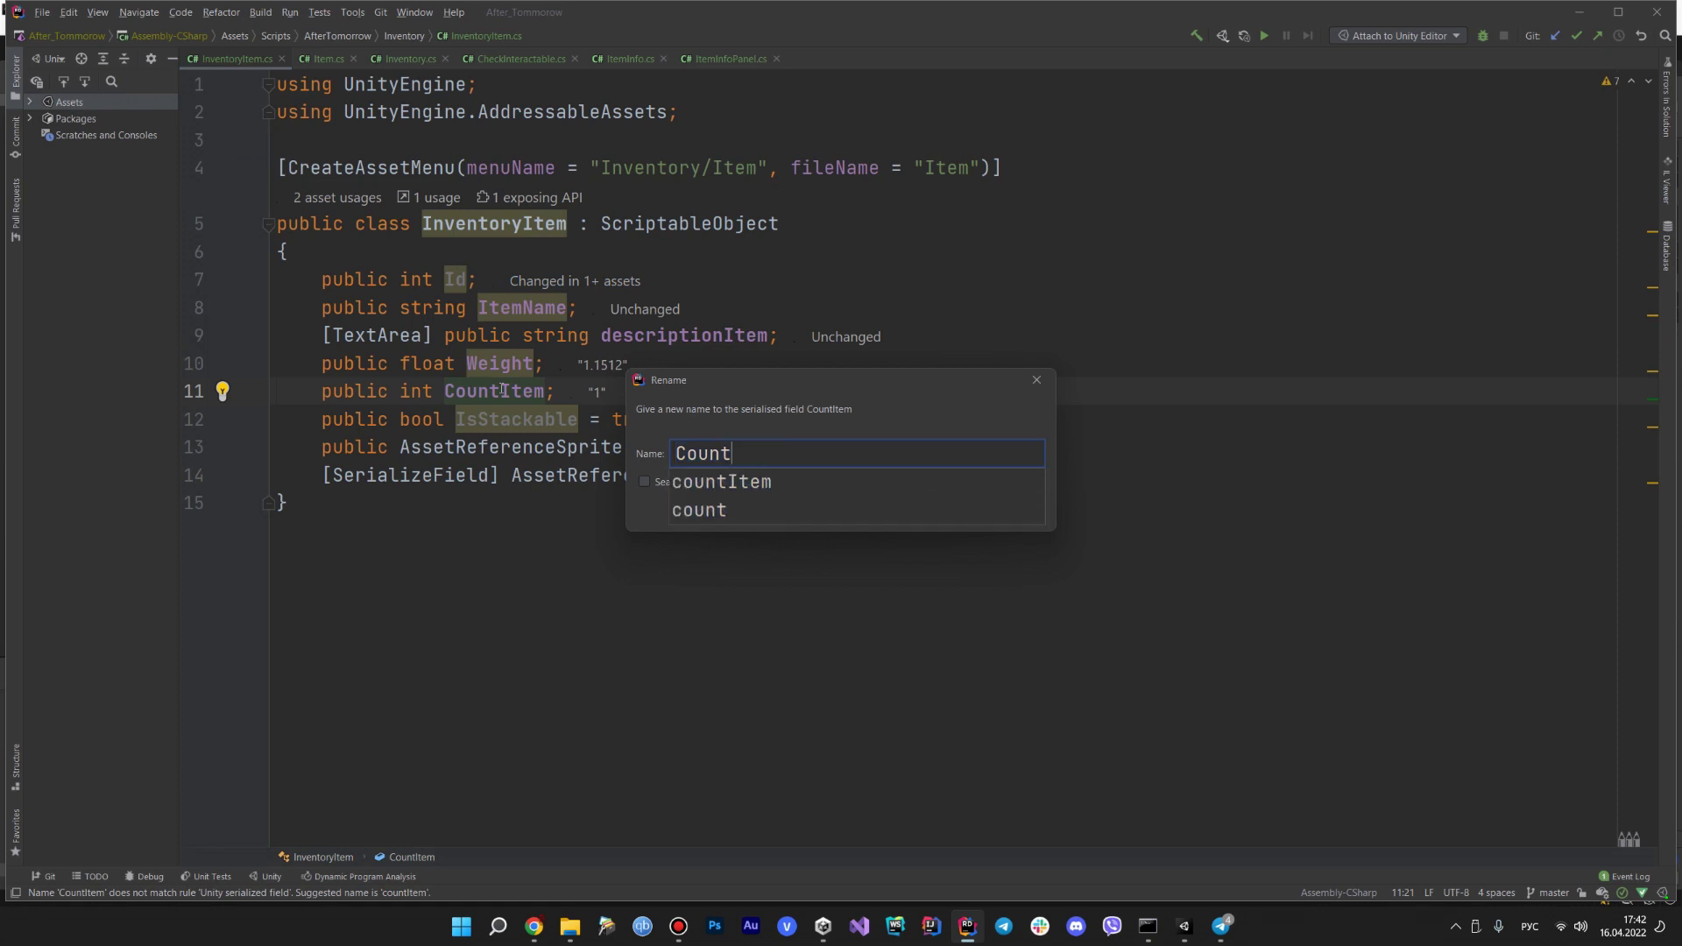
key("Return")
key("Return")
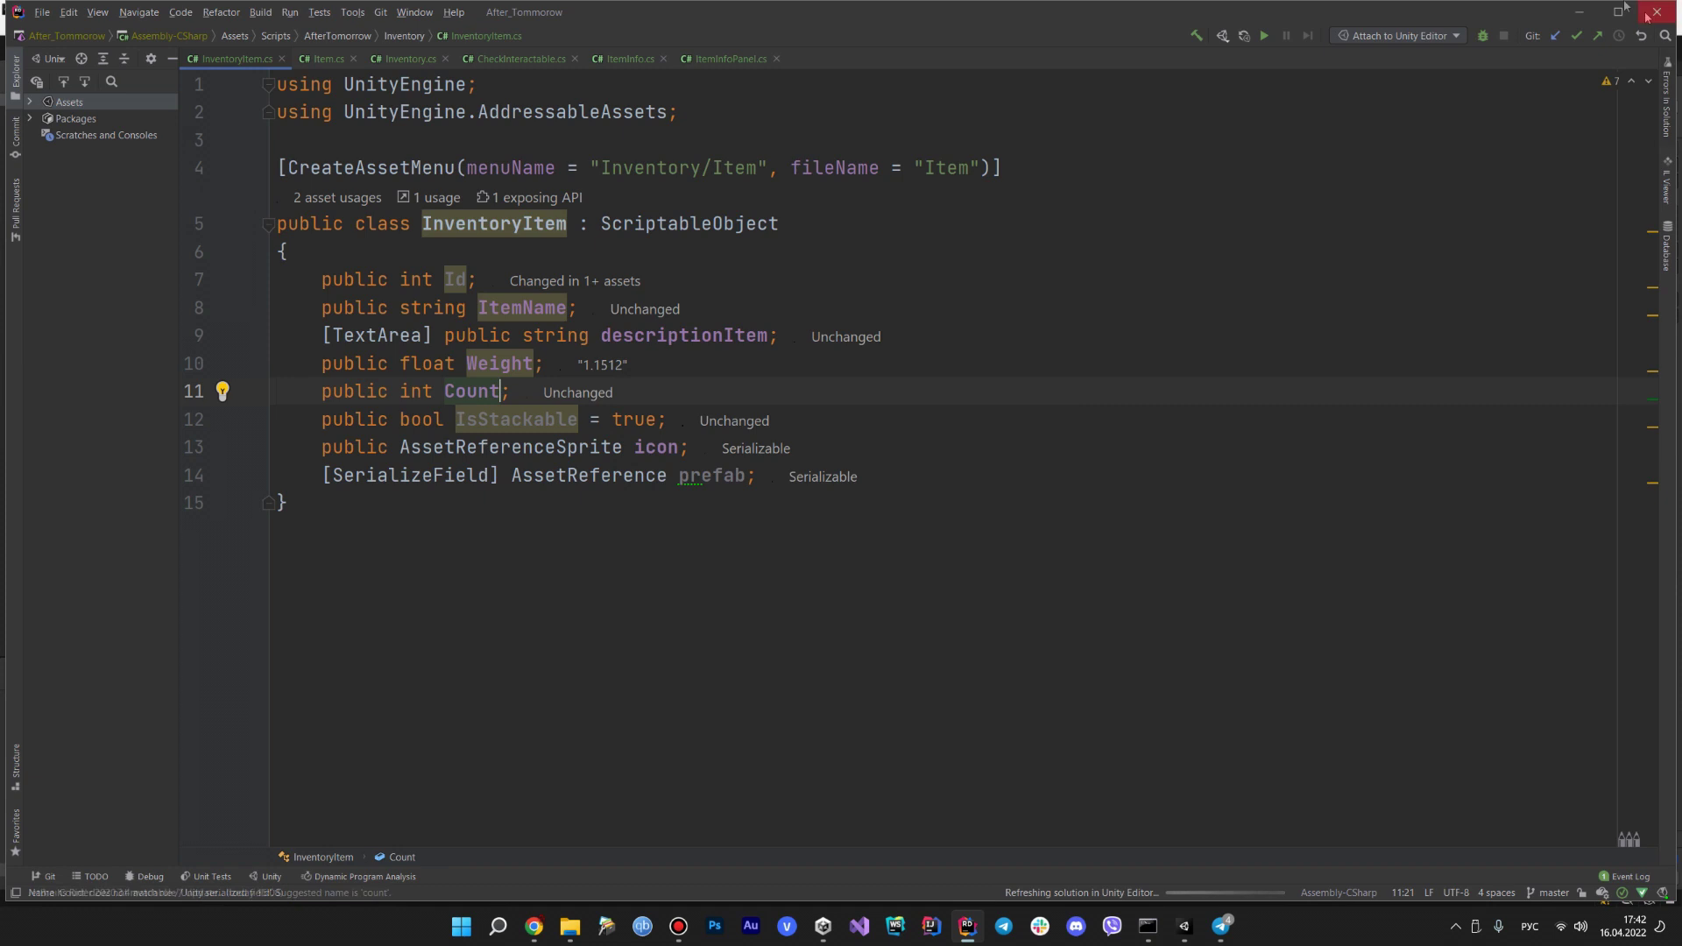
left_click(1582, 10)
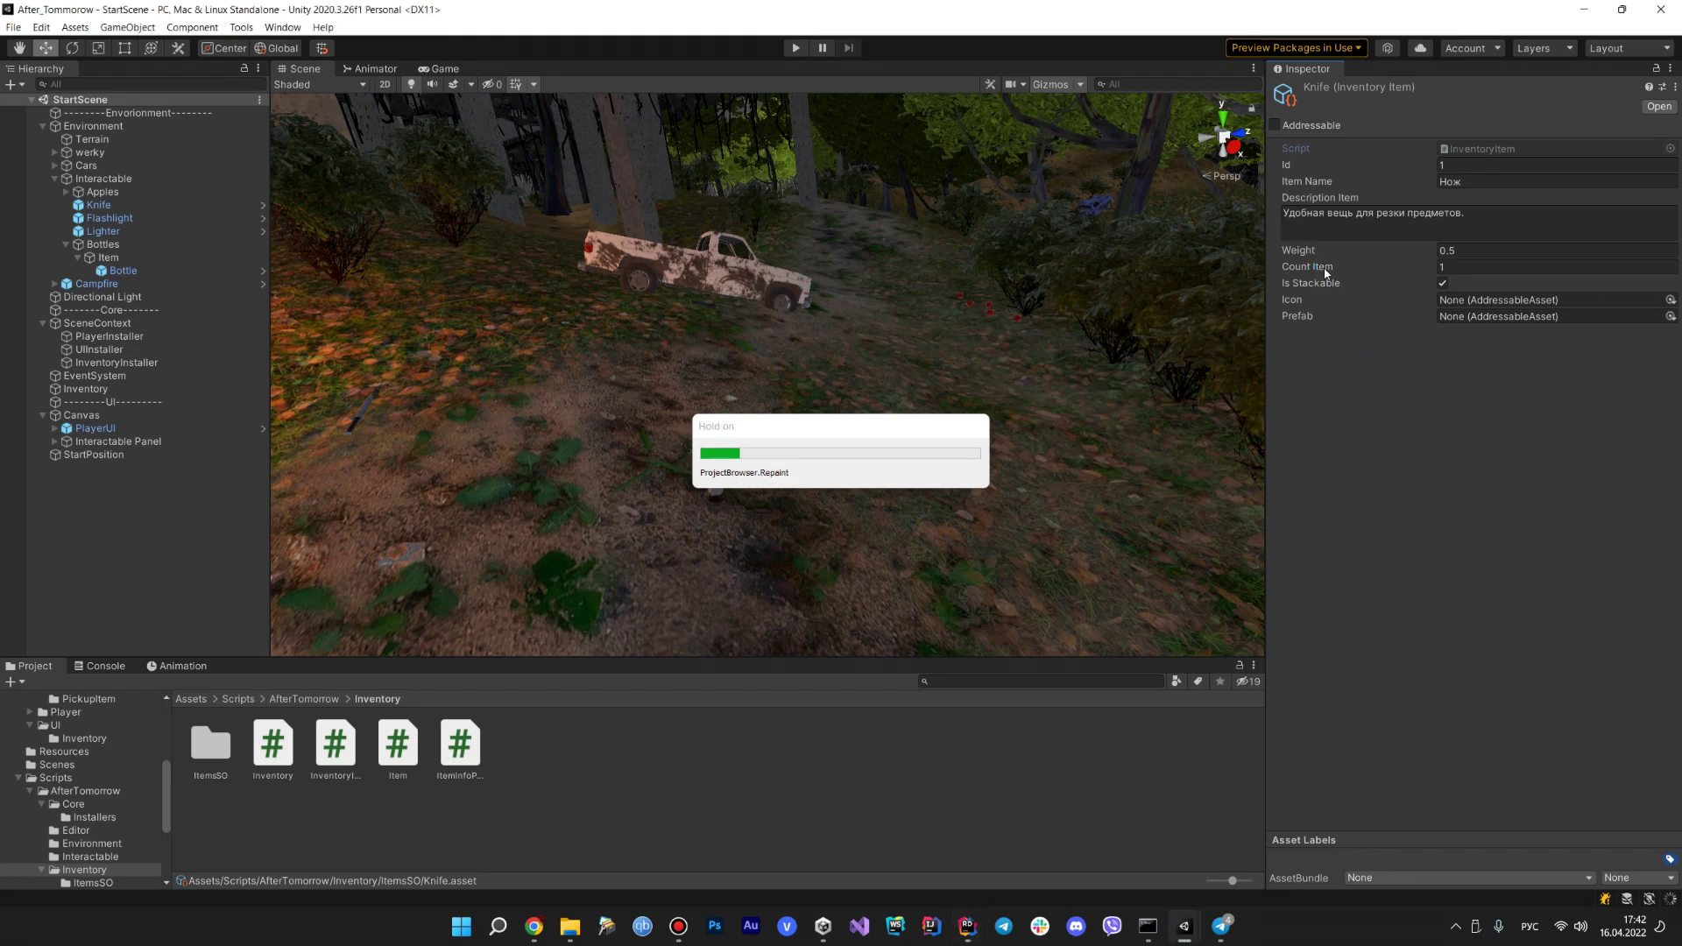
- Set the Knife's Count to 1, then find and open the Bottle's Water item asset
left_click(1475, 267)
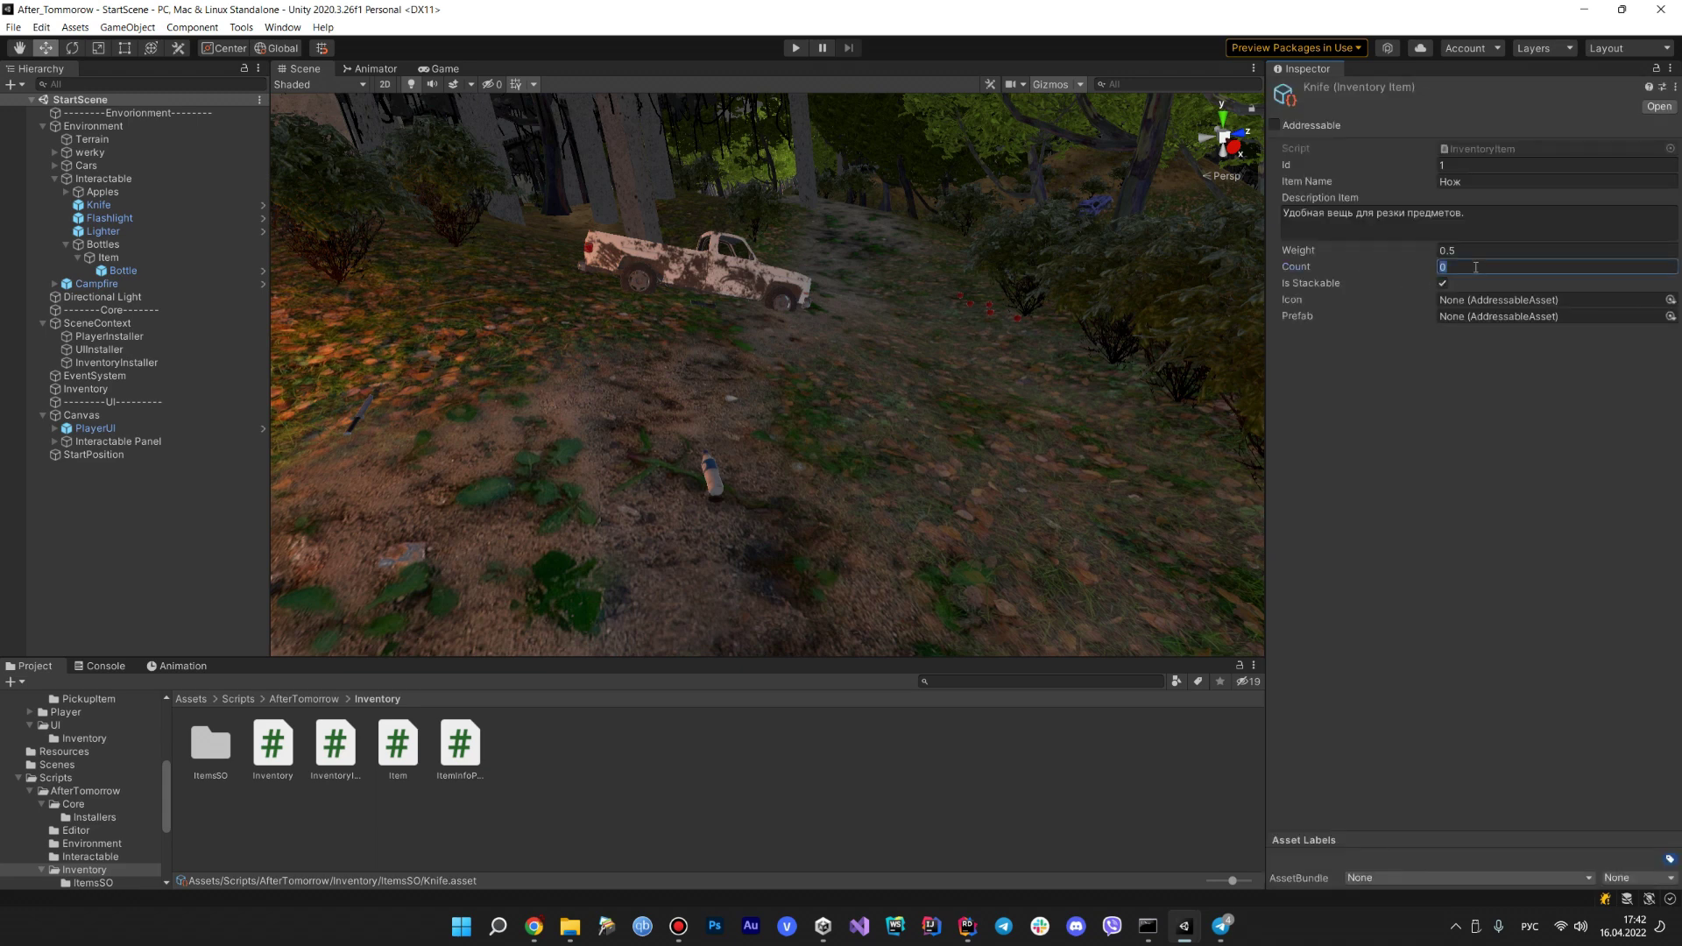
type("1")
left_click(714, 487)
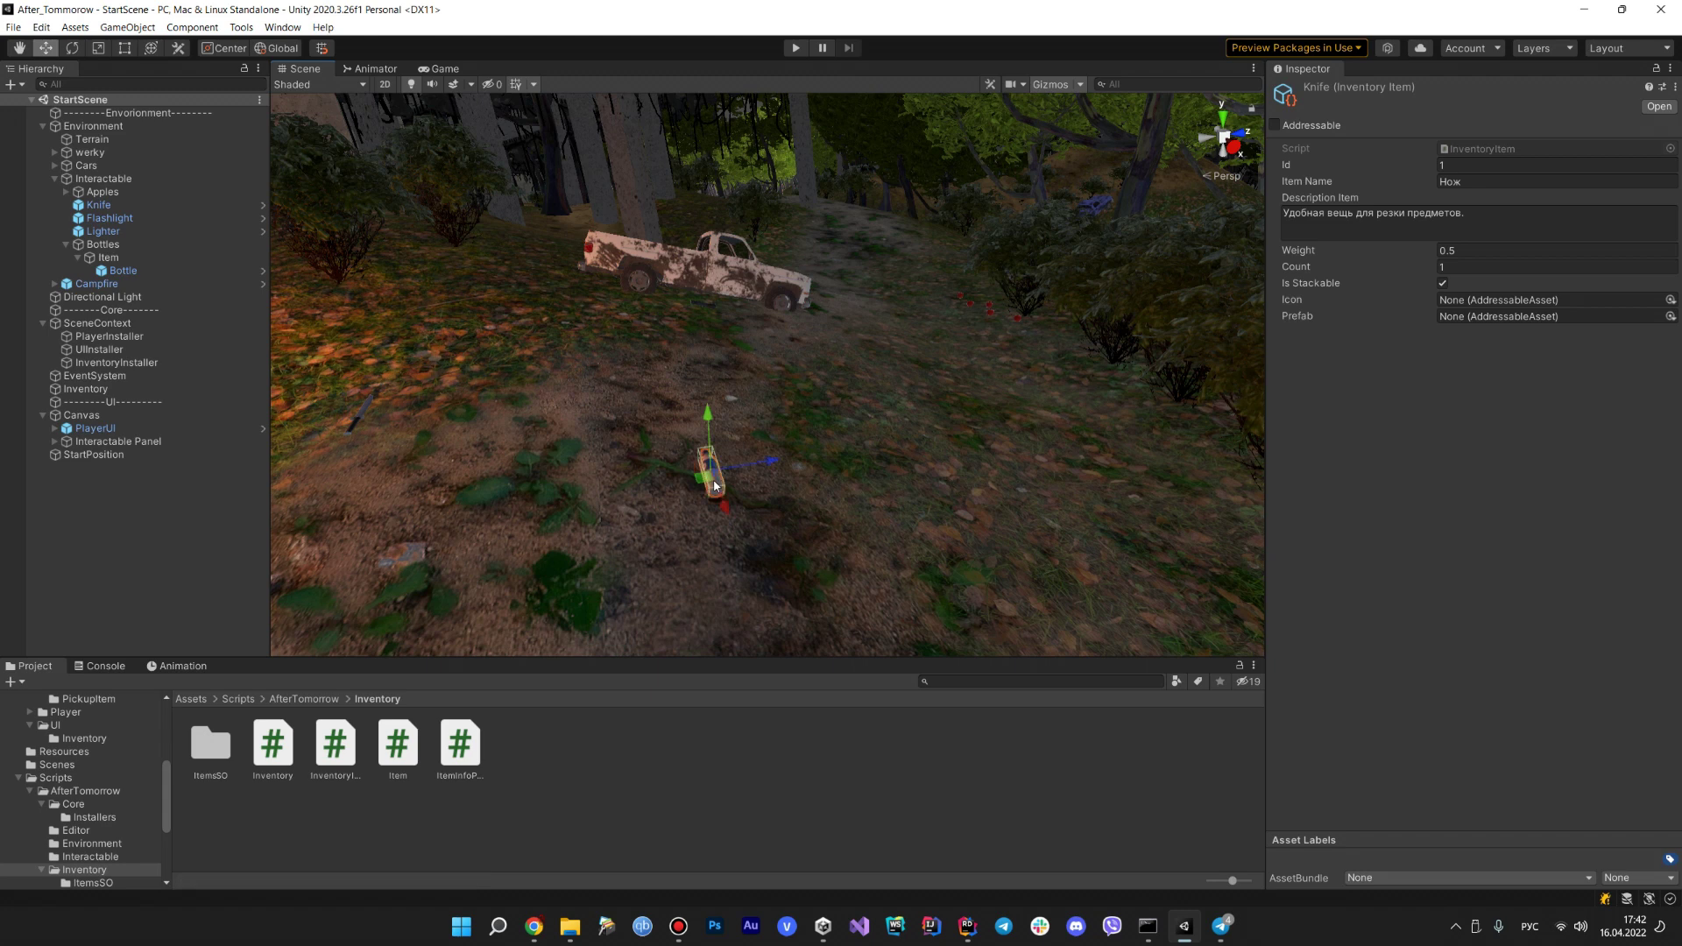
left_click(304, 699)
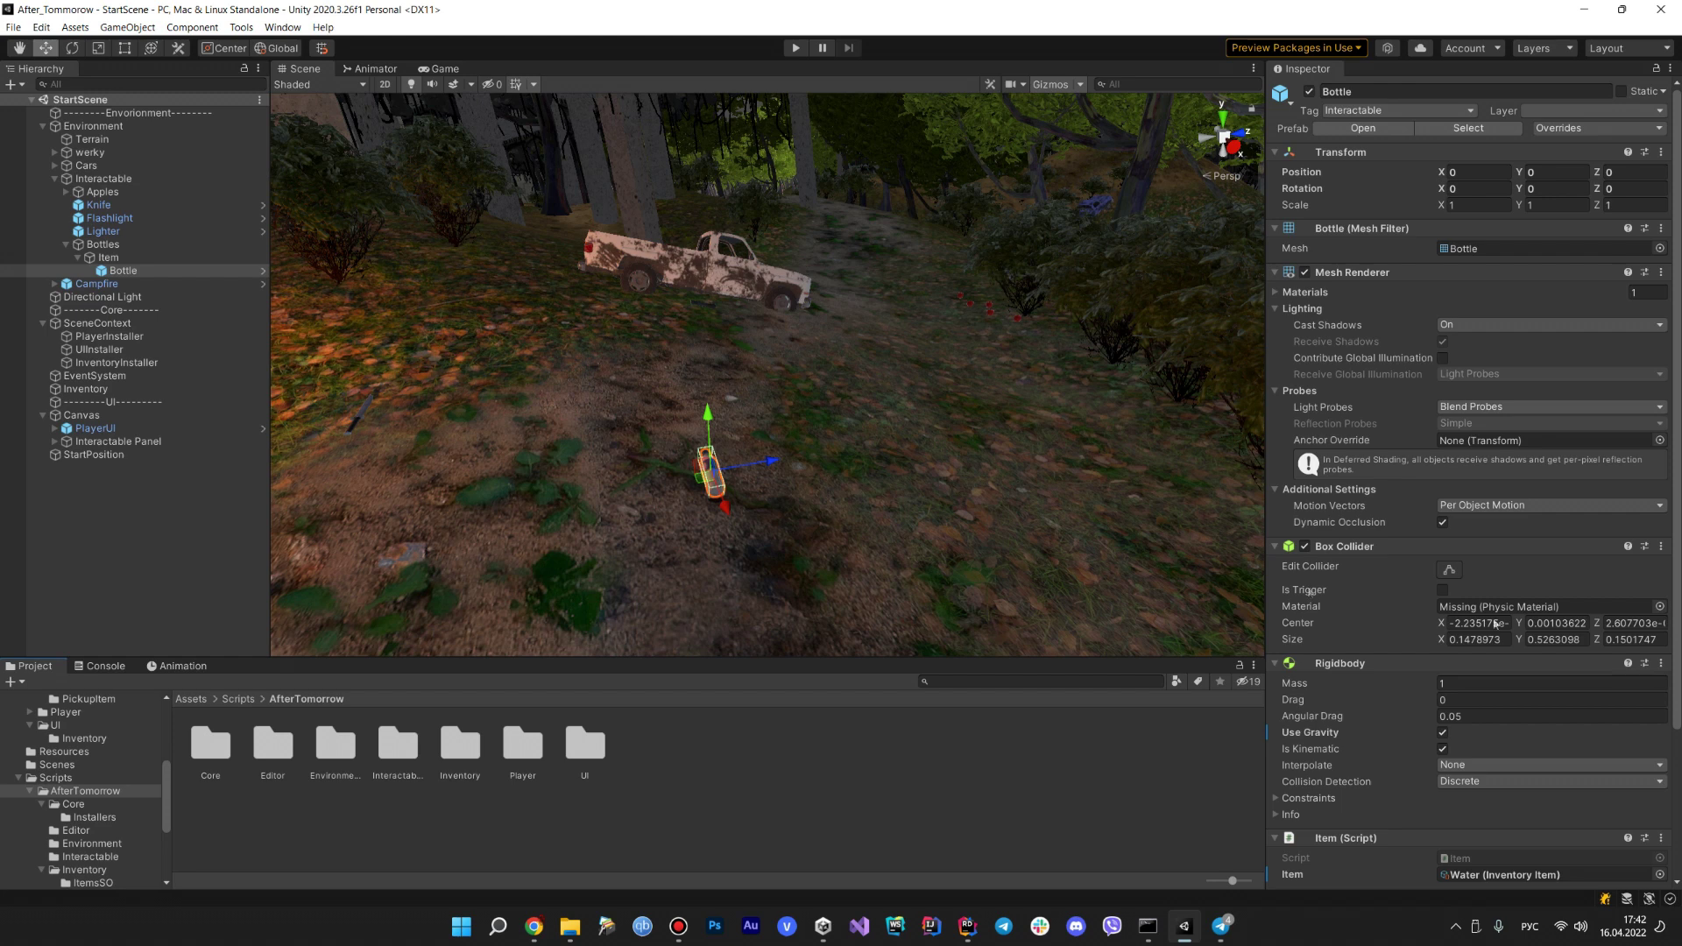
scroll(1511, 649, "down", 5)
left_click(1494, 692)
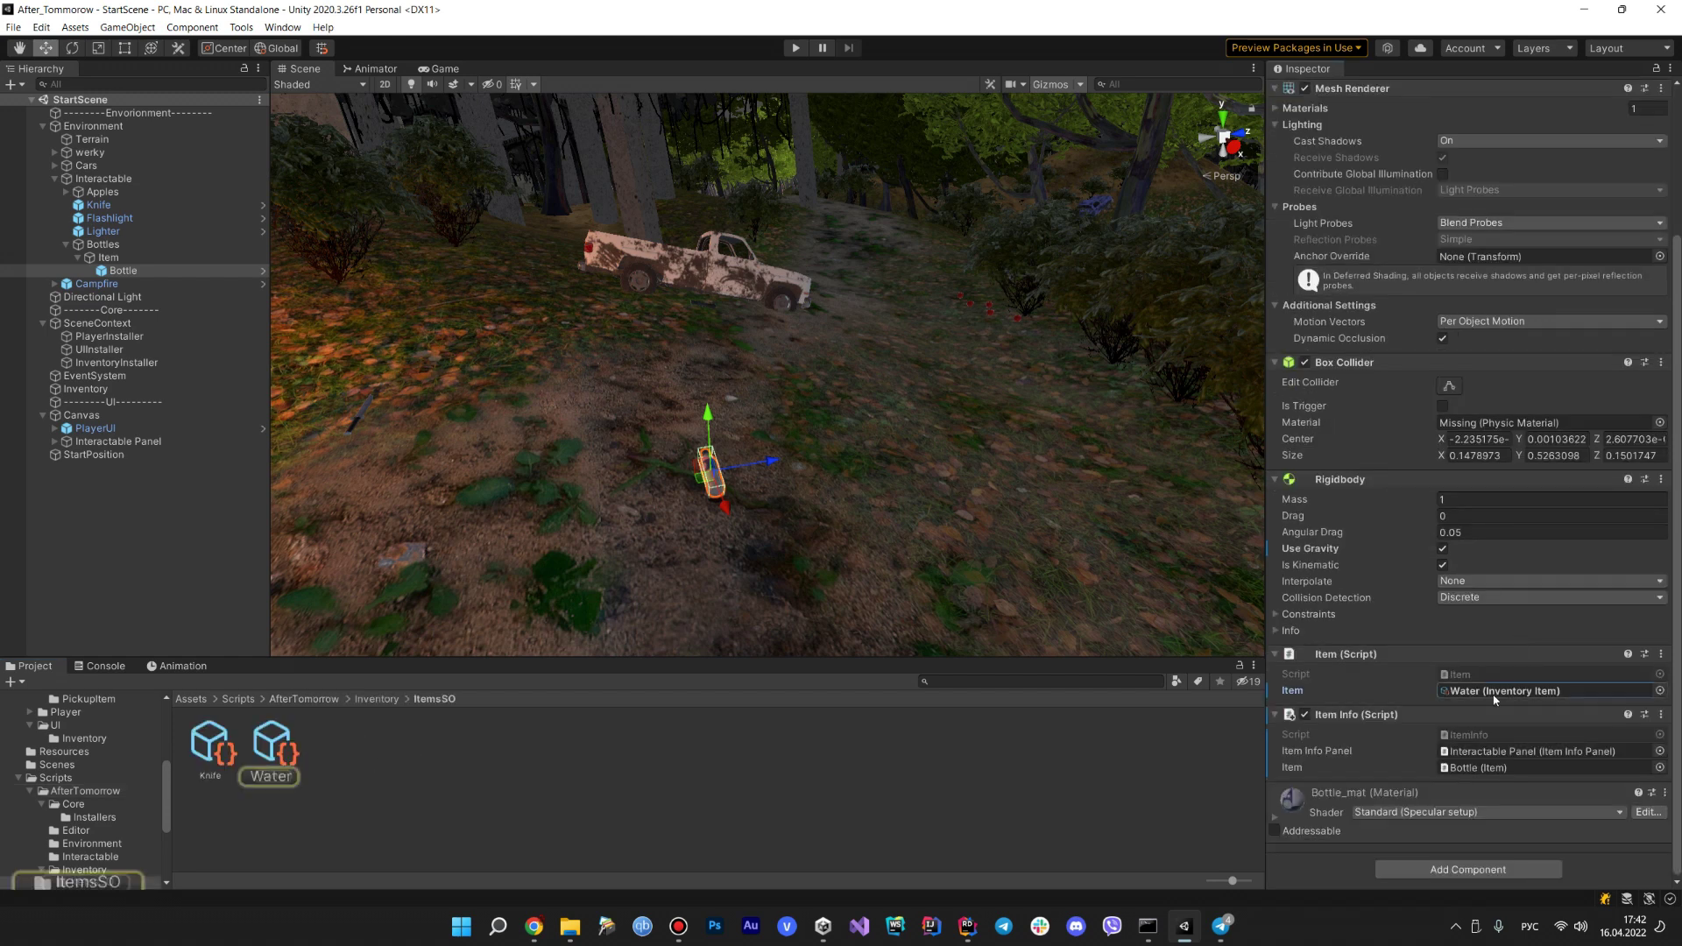
left_click(285, 752)
- Set the Water item's Count to 1 and check its weight value
left_click(1476, 262)
type("1")
key("Return")
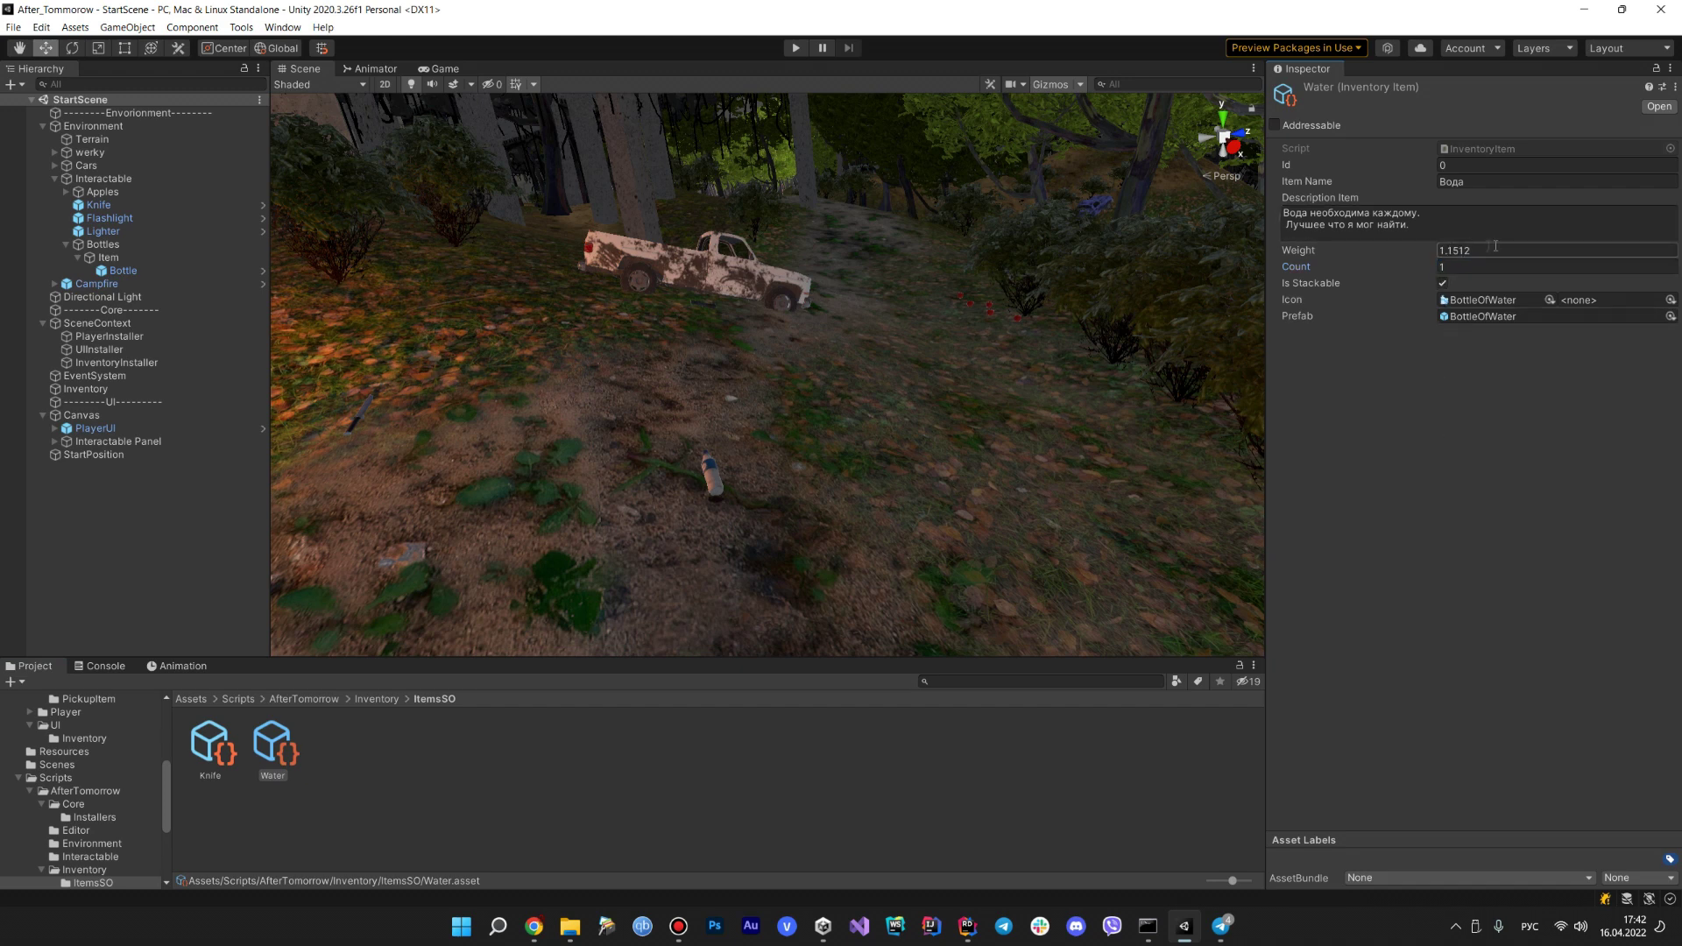
left_click(1438, 253)
left_click(1447, 252)
left_click(1501, 248)
left_click(211, 745)
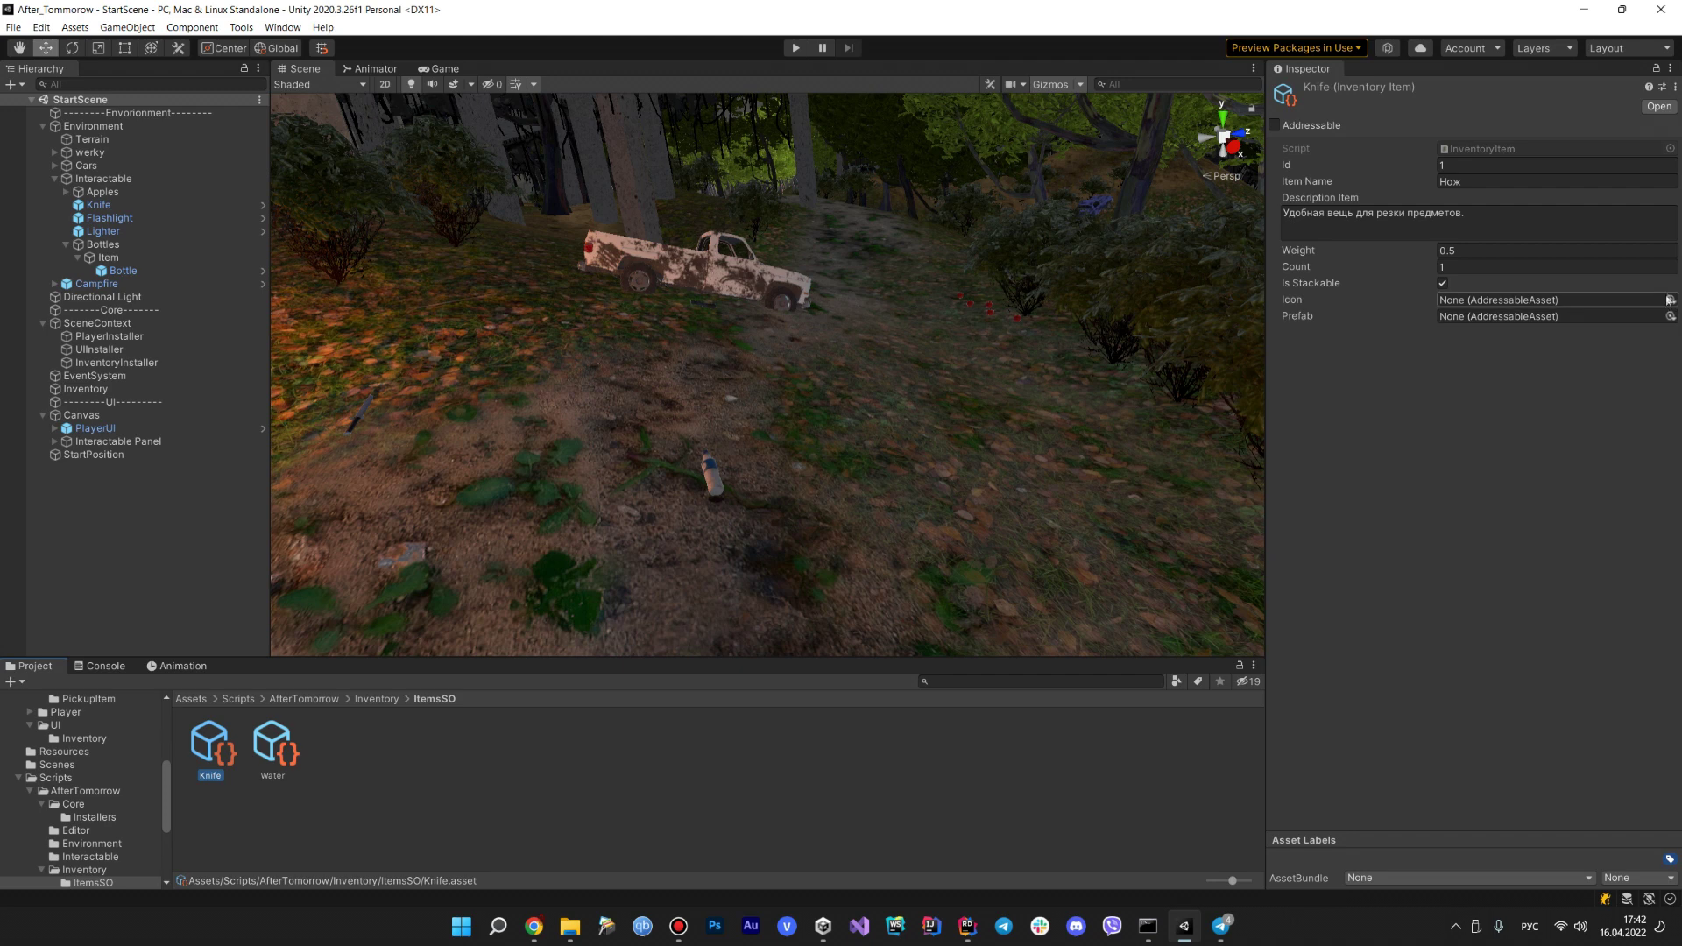
middle_click_drag(754, 406, 780, 420)
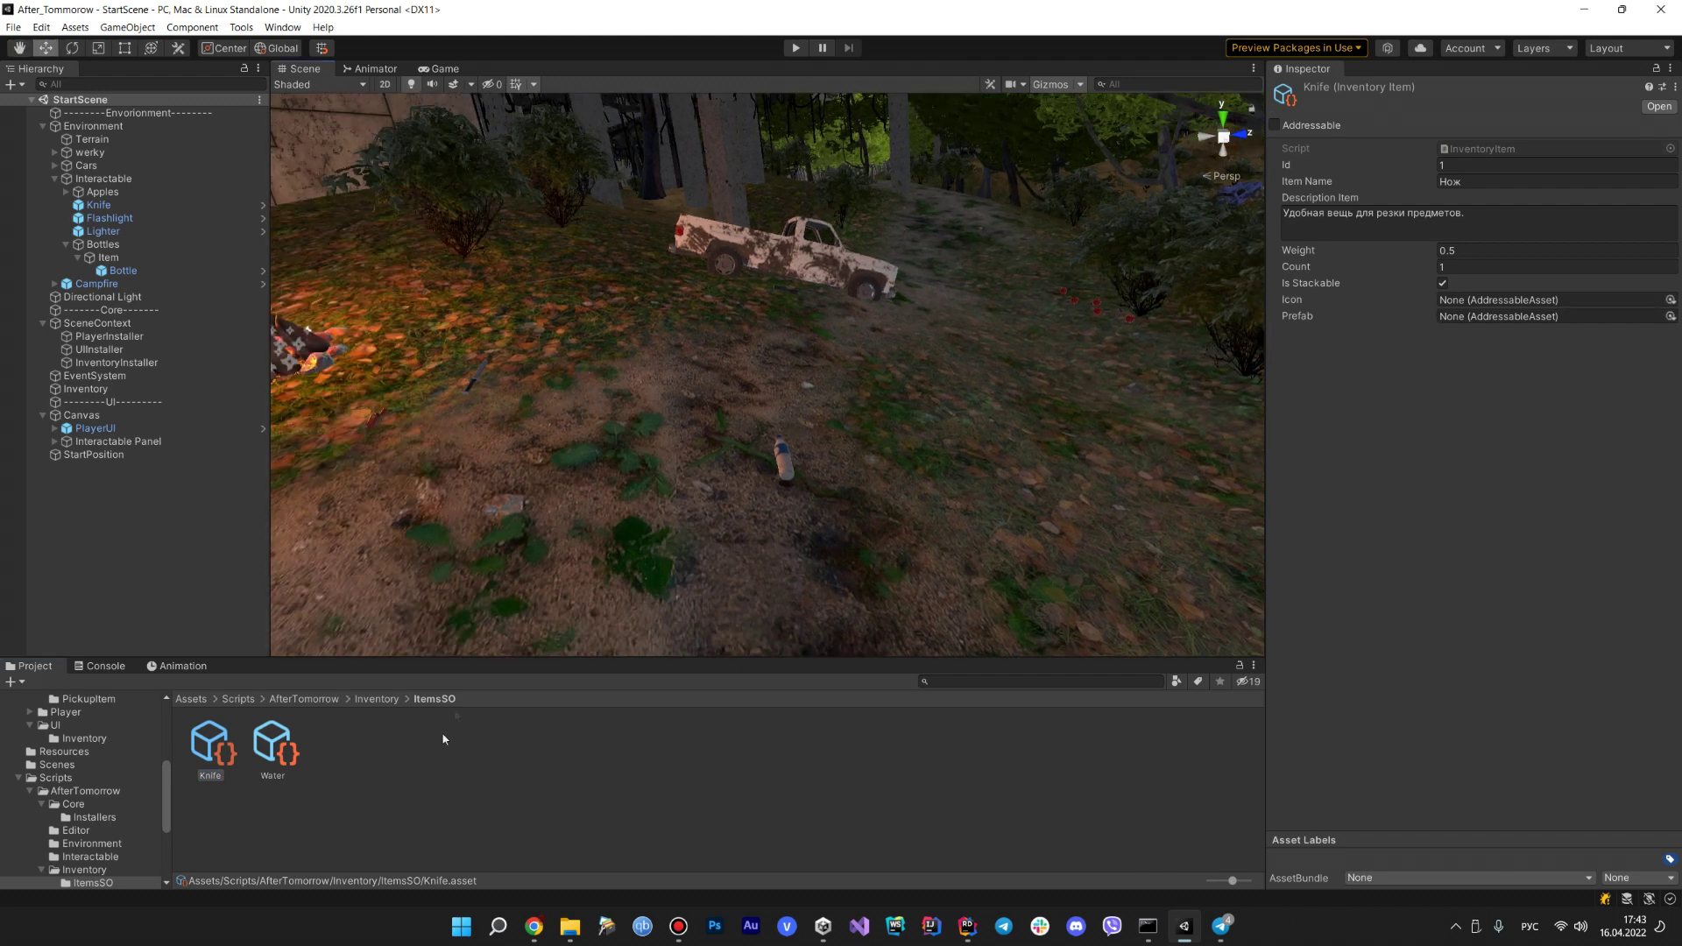
- Create a new Inventory Item asset named Apple with Id 2
right_click(389, 755)
mouse_move(567, 313)
mouse_move(782, 190)
left_click(873, 191)
type("ф")
key("BackSpace")
key("BackSpace")
key("BackSpace")
key("BackSpace")
key("alt+shift")
key("Return")
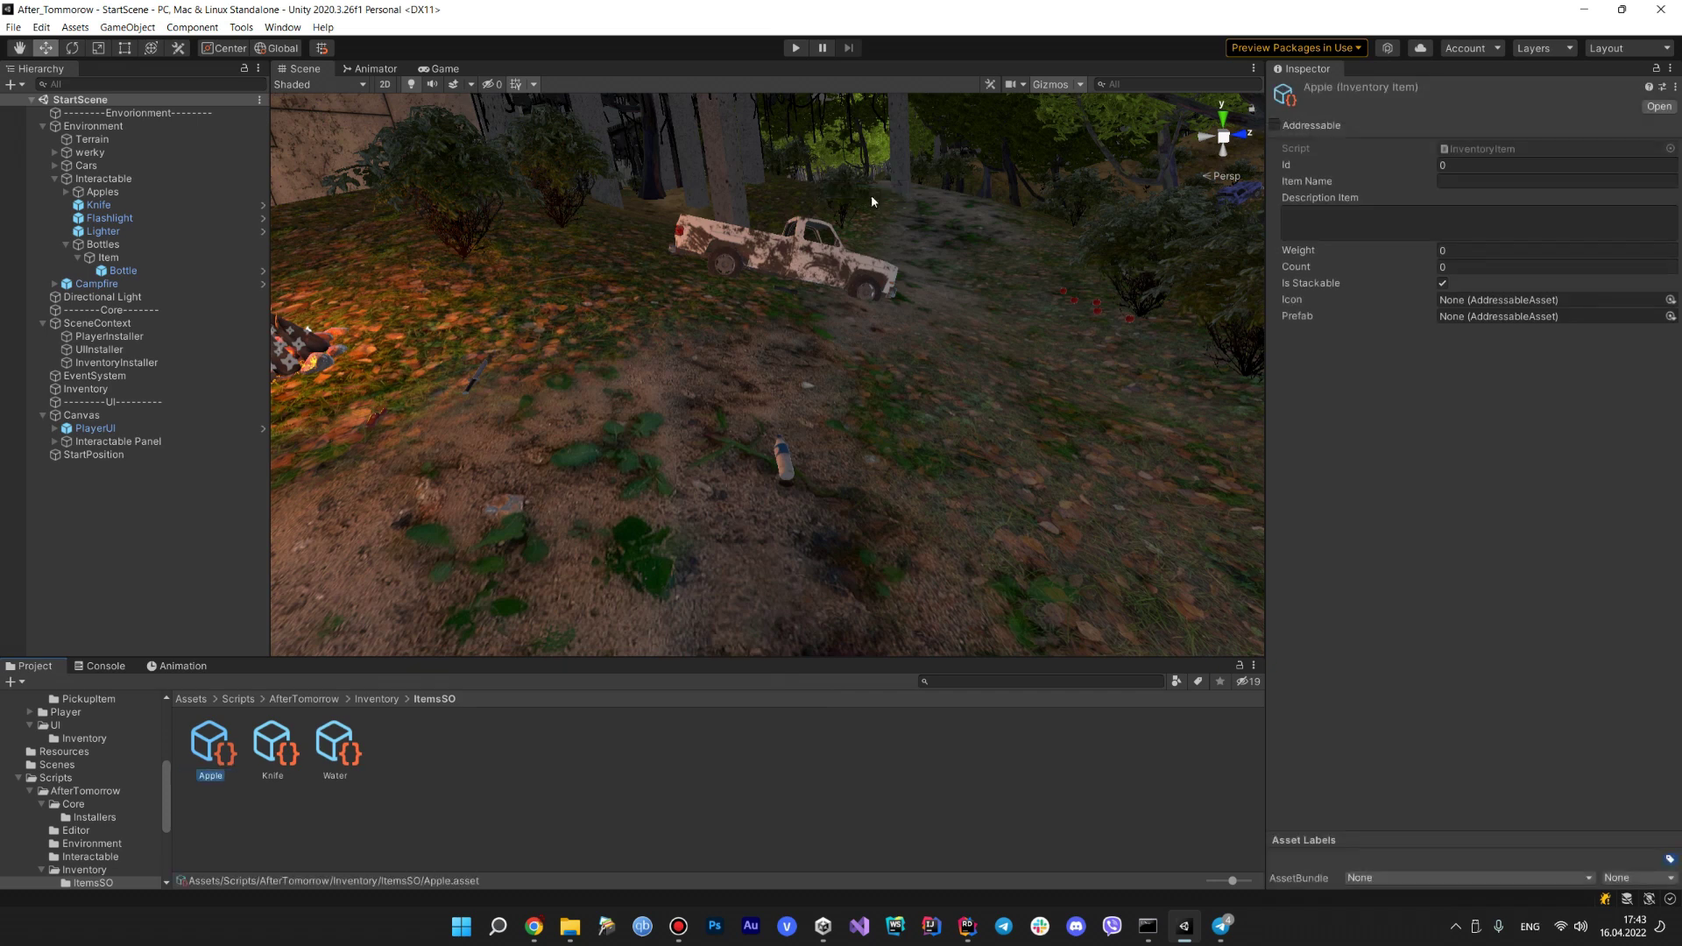
left_click(1510, 166)
type("2")
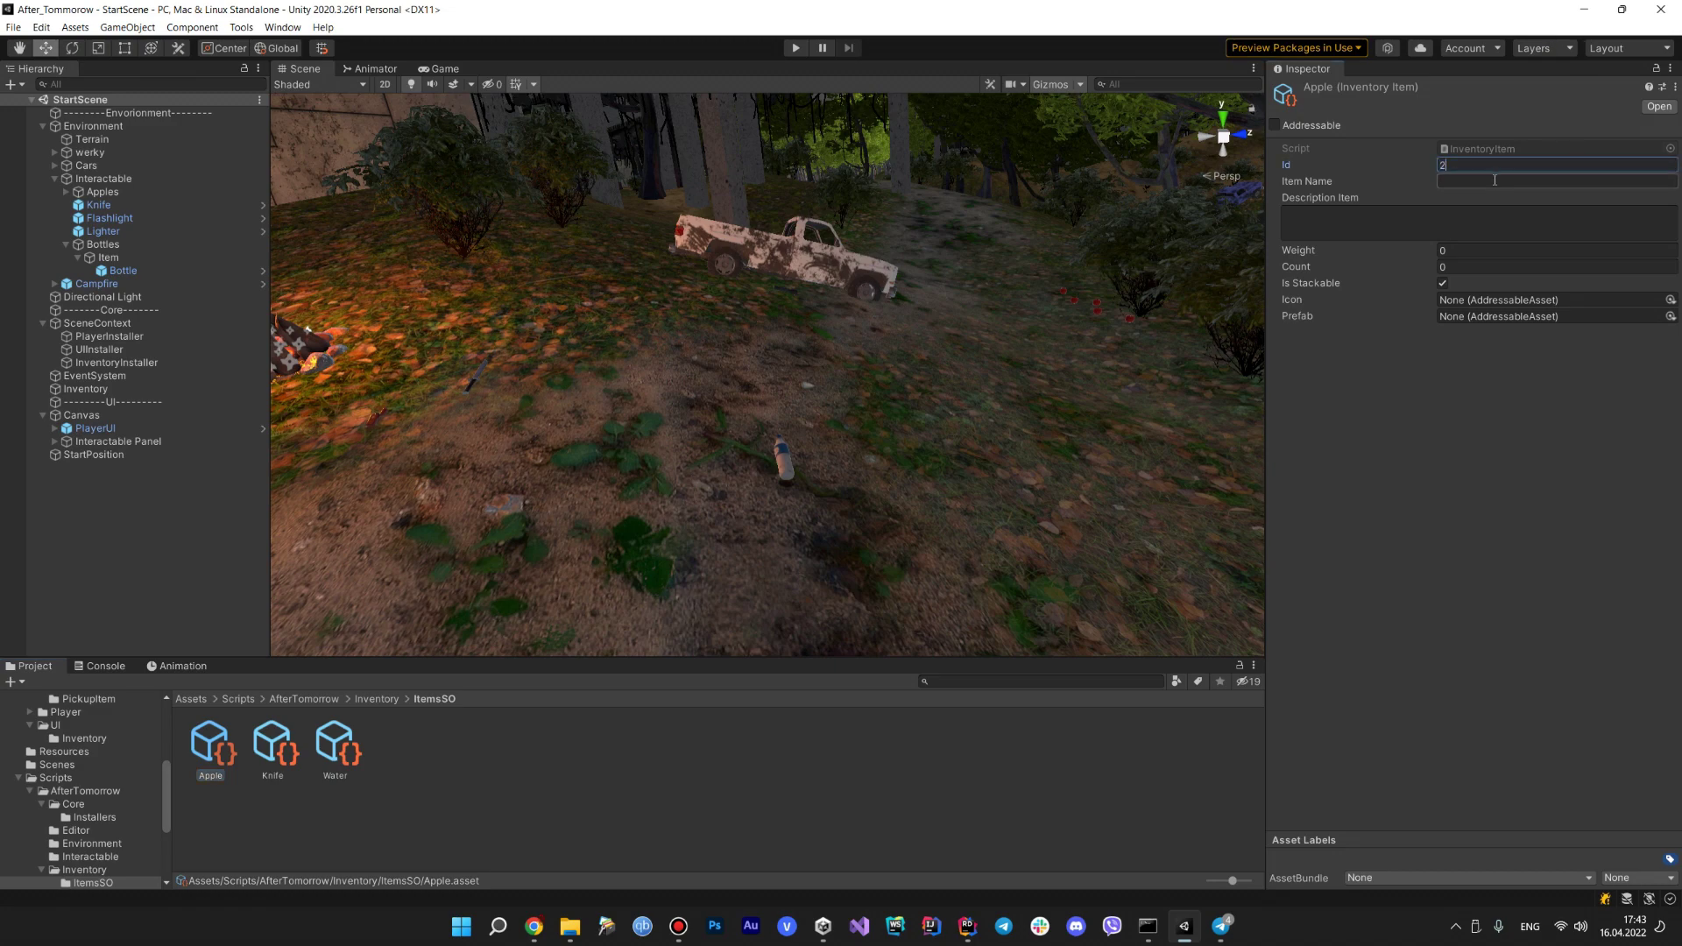
- Set the Apple item's icon to the apple sprite and its prefab to Apple
mouse_move(809, 372)
right_mouse_down()
mouse_move(1187, 391)
mouse_move(946, 390)
right_mouse_up()
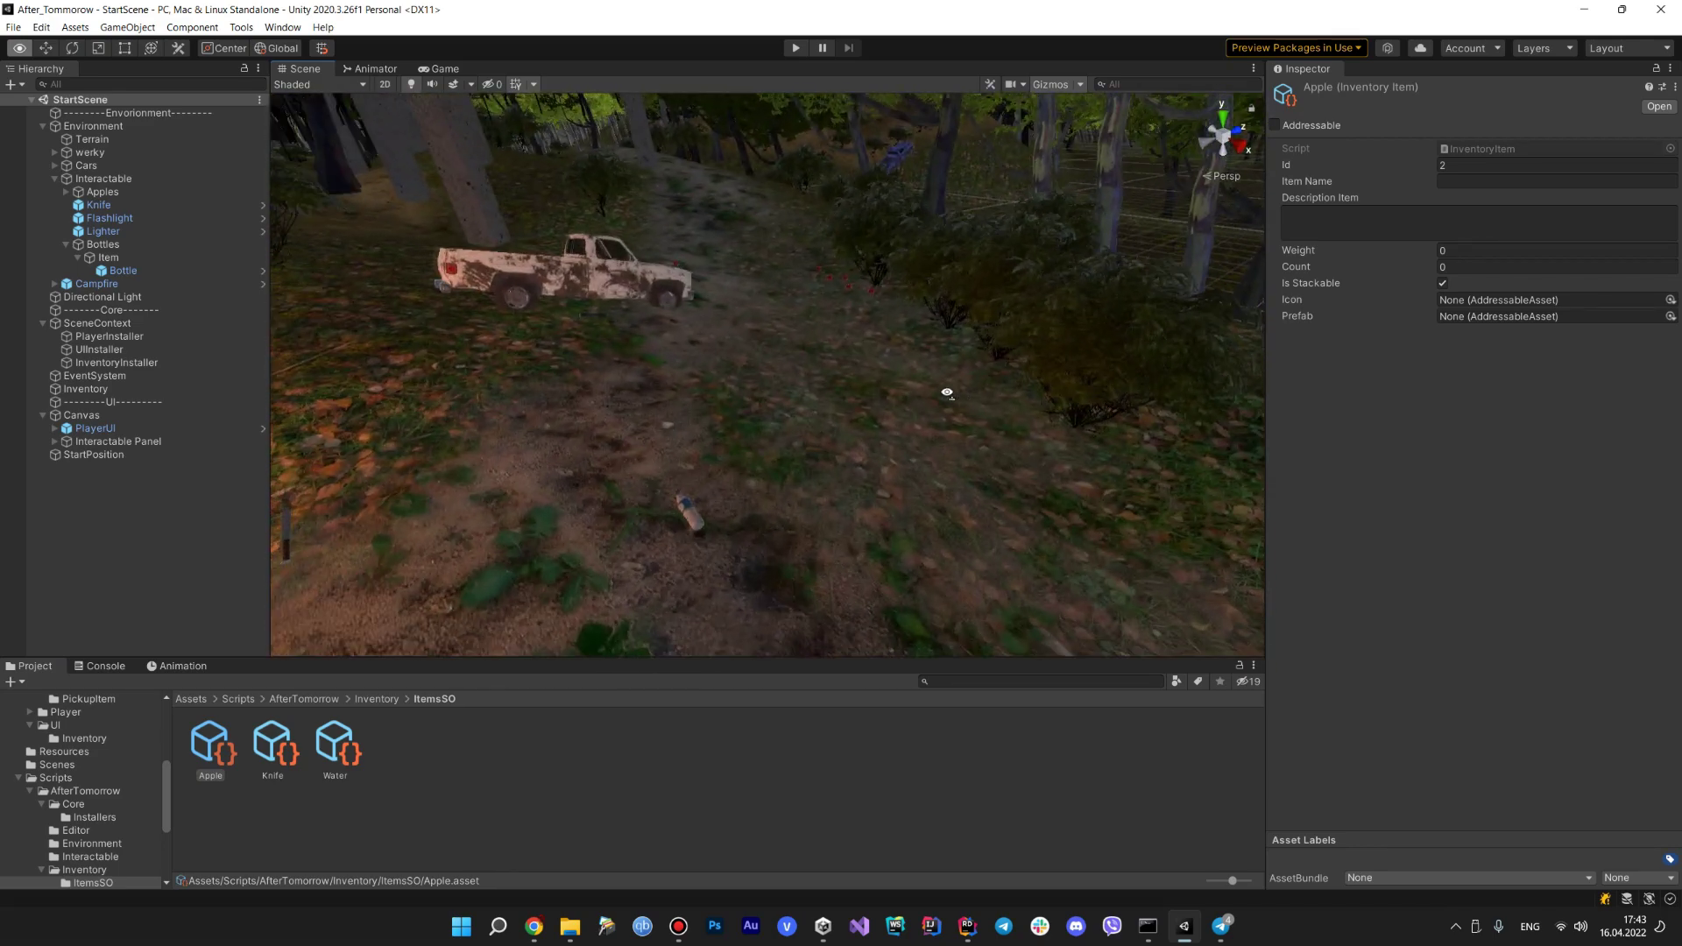
left_click(1670, 300)
left_click(1496, 370)
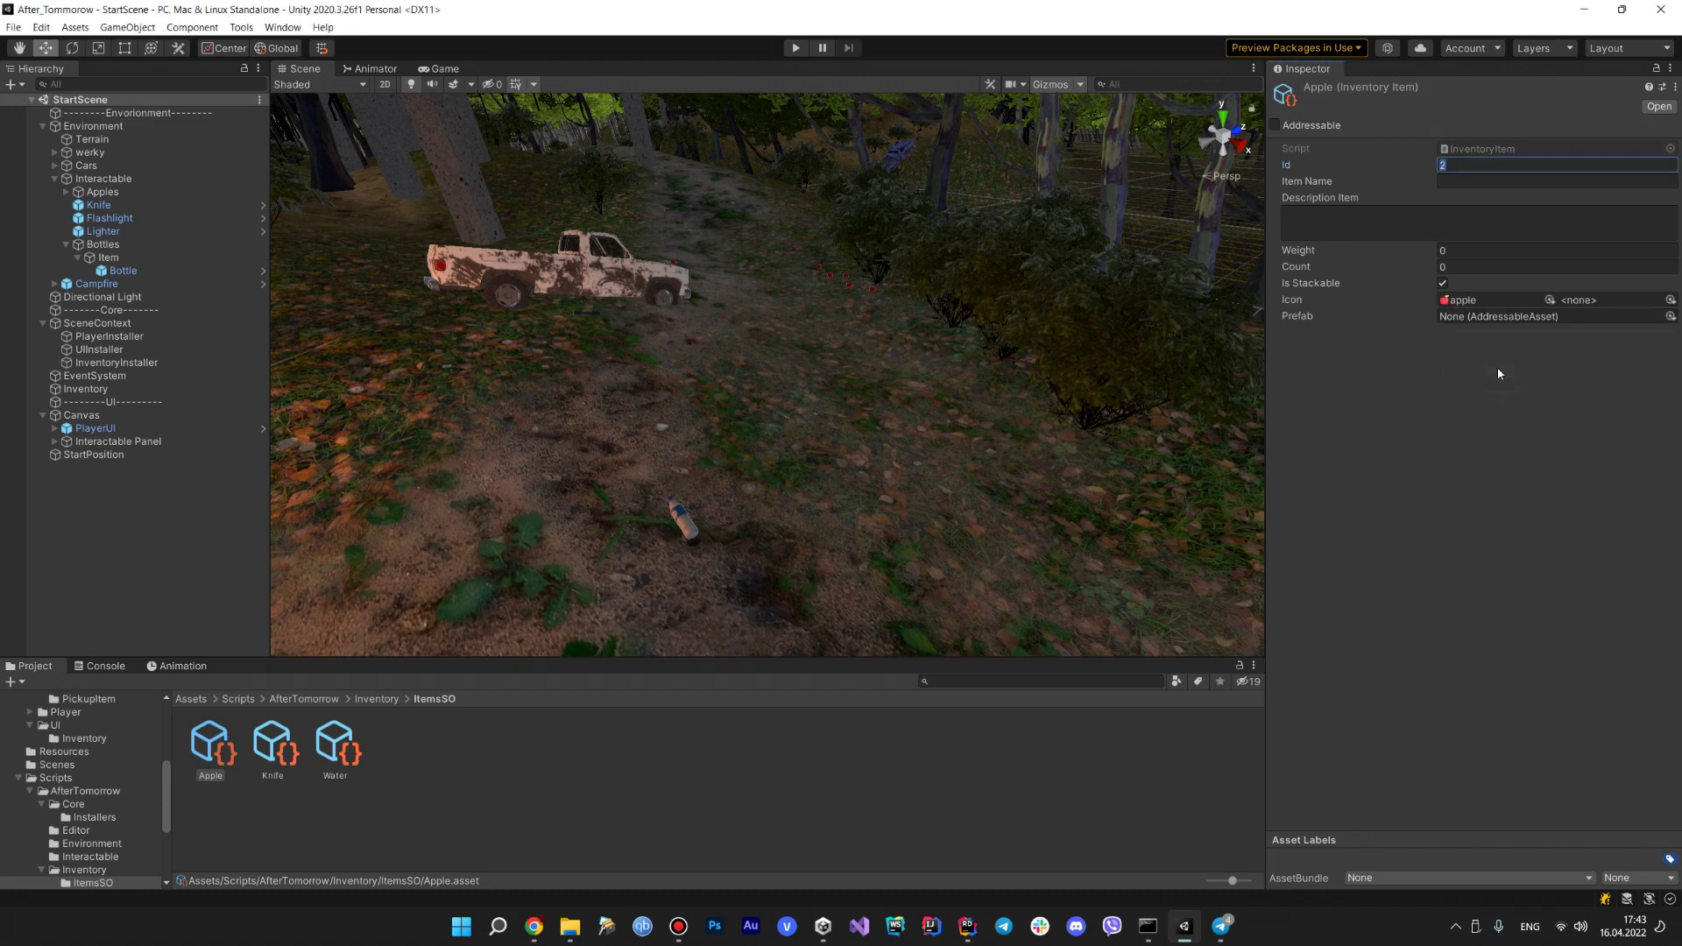
left_click(1577, 317)
left_click(1483, 399)
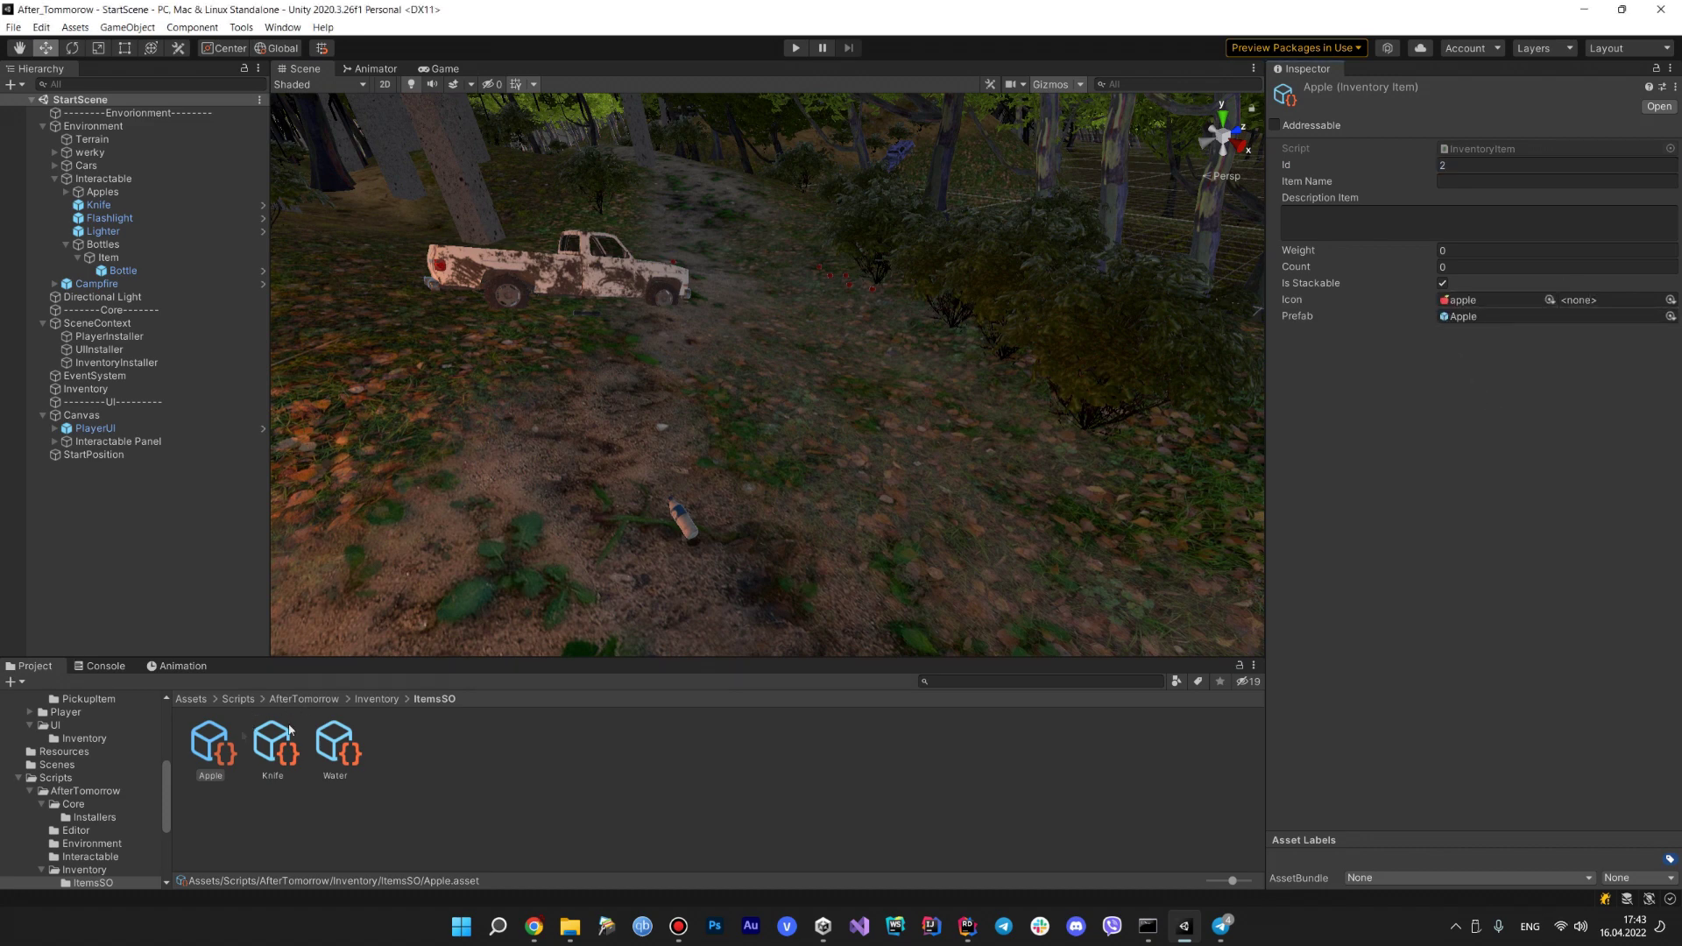
left_click(1450, 269)
type("1")
- Give the Apple Weight 0.25, Item Name Яблоко and Description Вкусный фрукт
left_click(1462, 250)
type(".25")
key("Return")
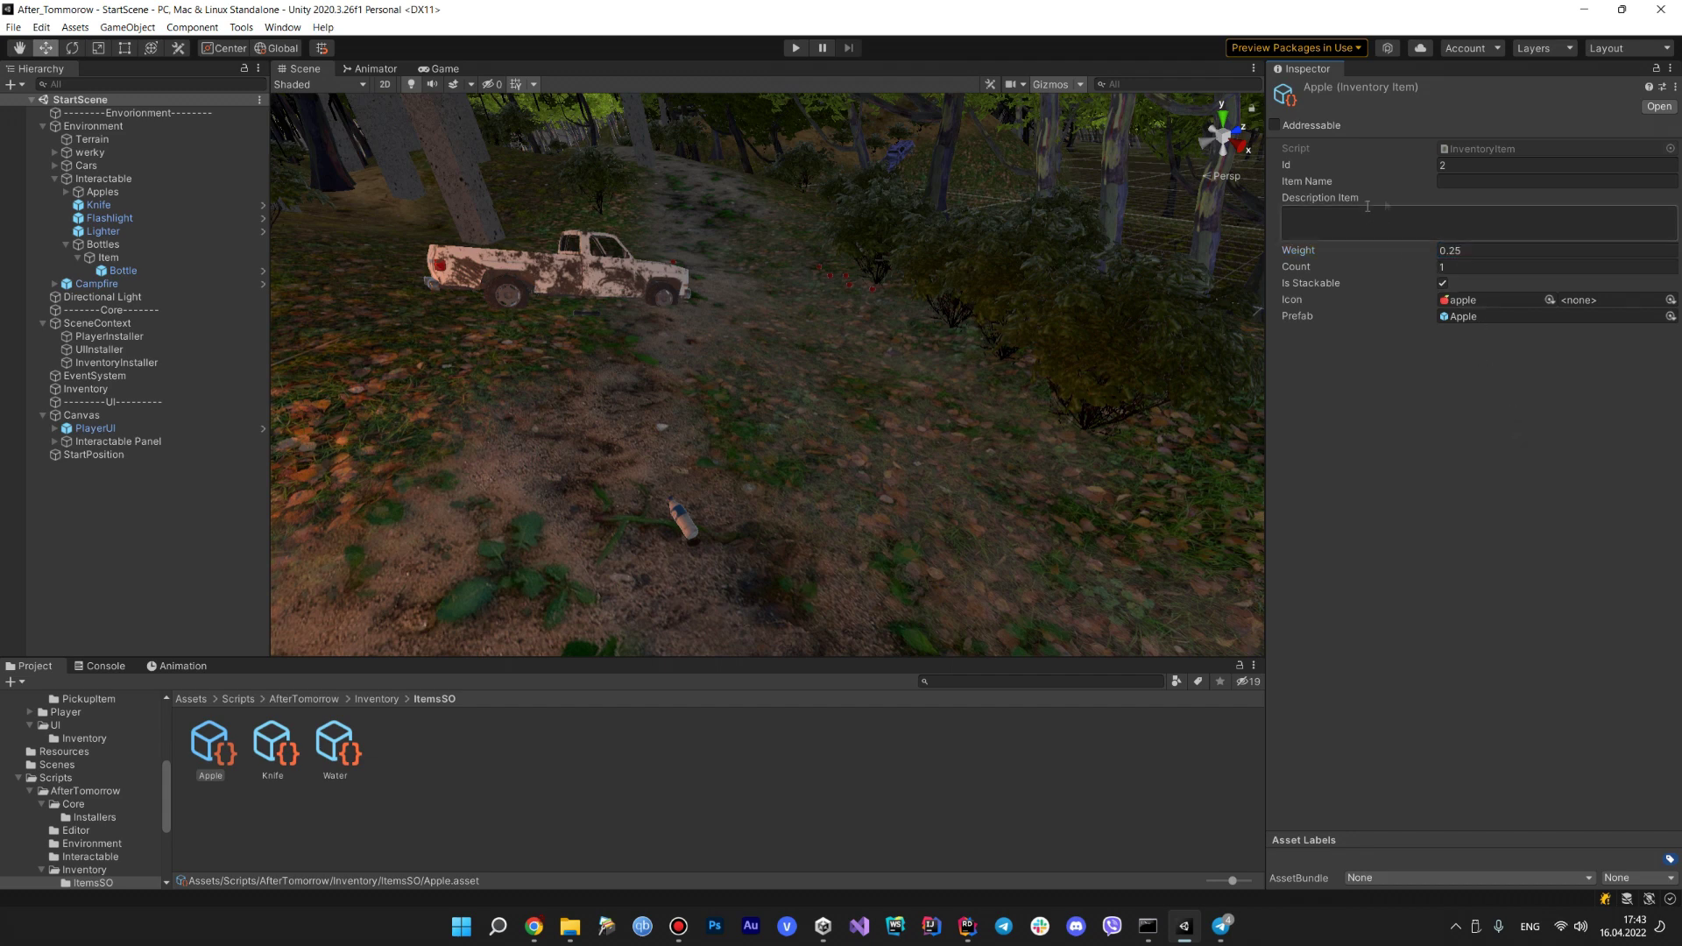
left_click(1468, 180)
key("alt+shift")
type("Яблоко")
key("Tab")
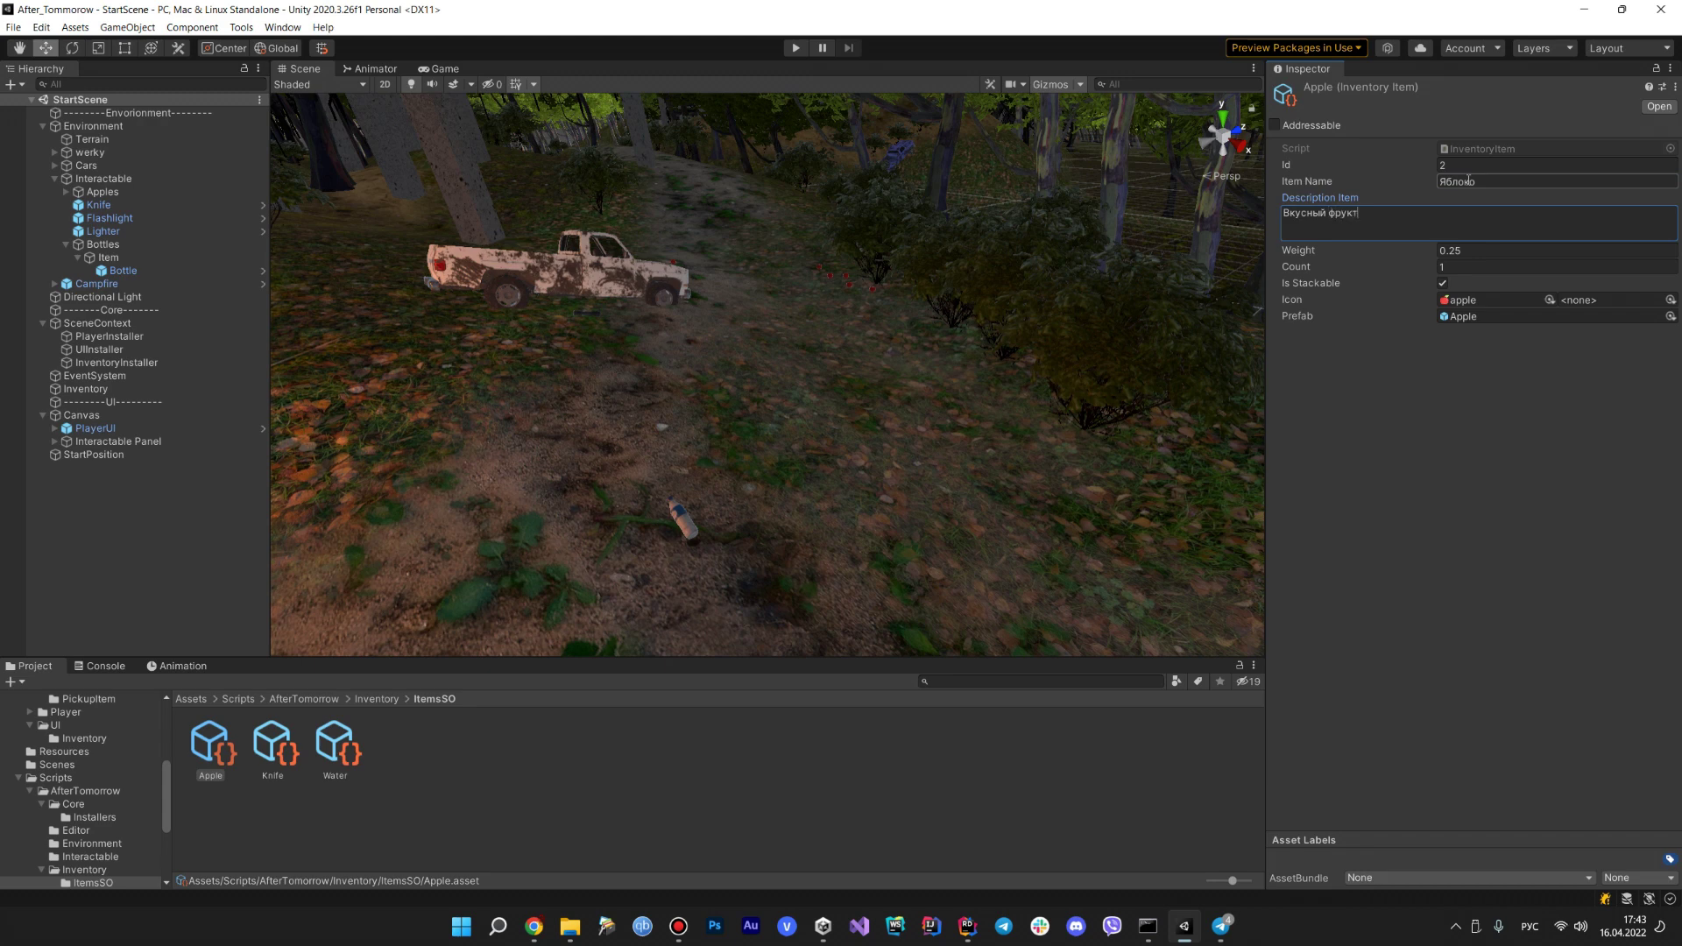
left_click(1460, 492)
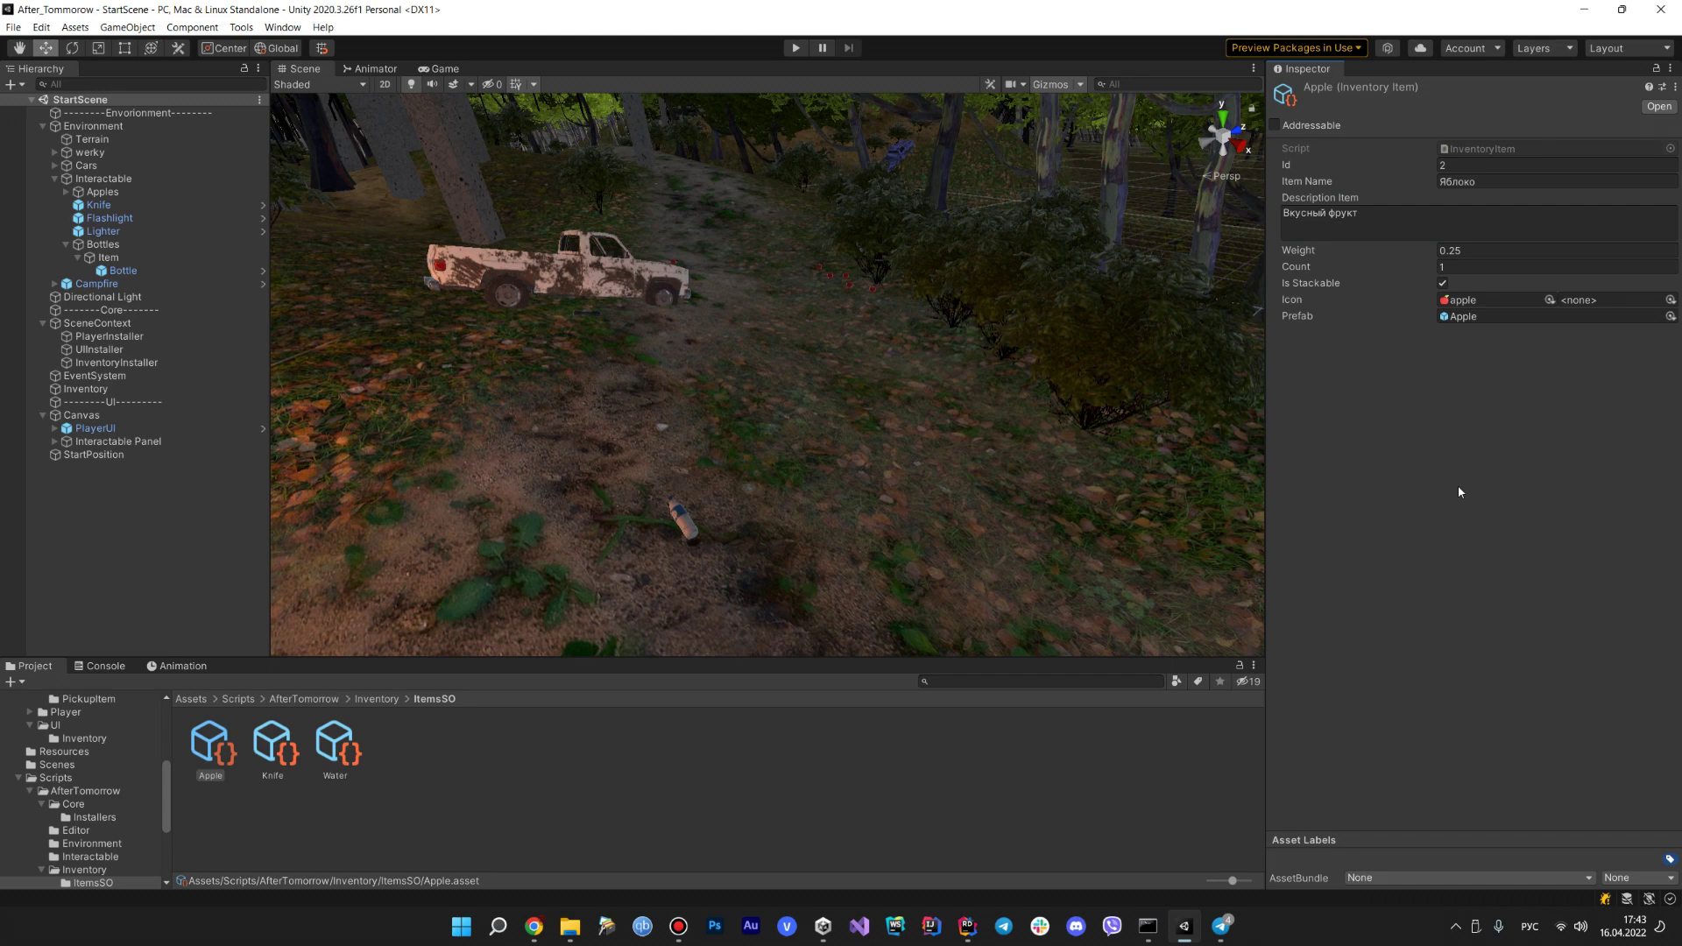
right_click_drag(830, 421, 775, 459)
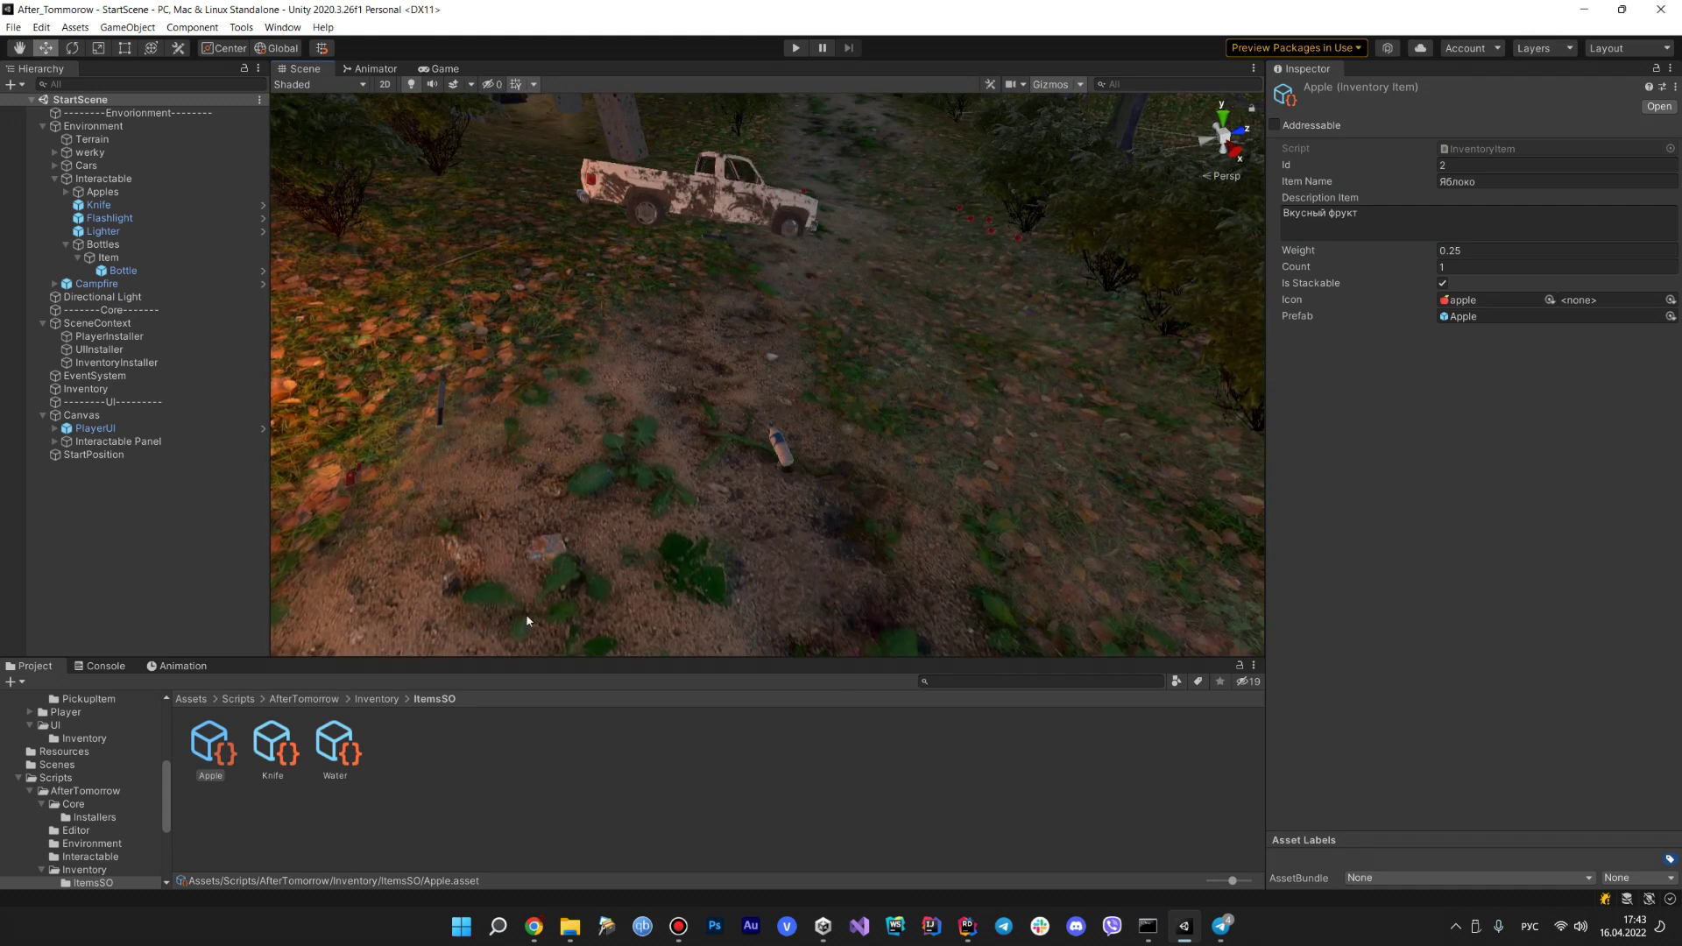
left_click(376, 698)
- Review the InventoryItem and Item scripts in Rider, highlighting the InventoryItem field on line 7
double_click(335, 742)
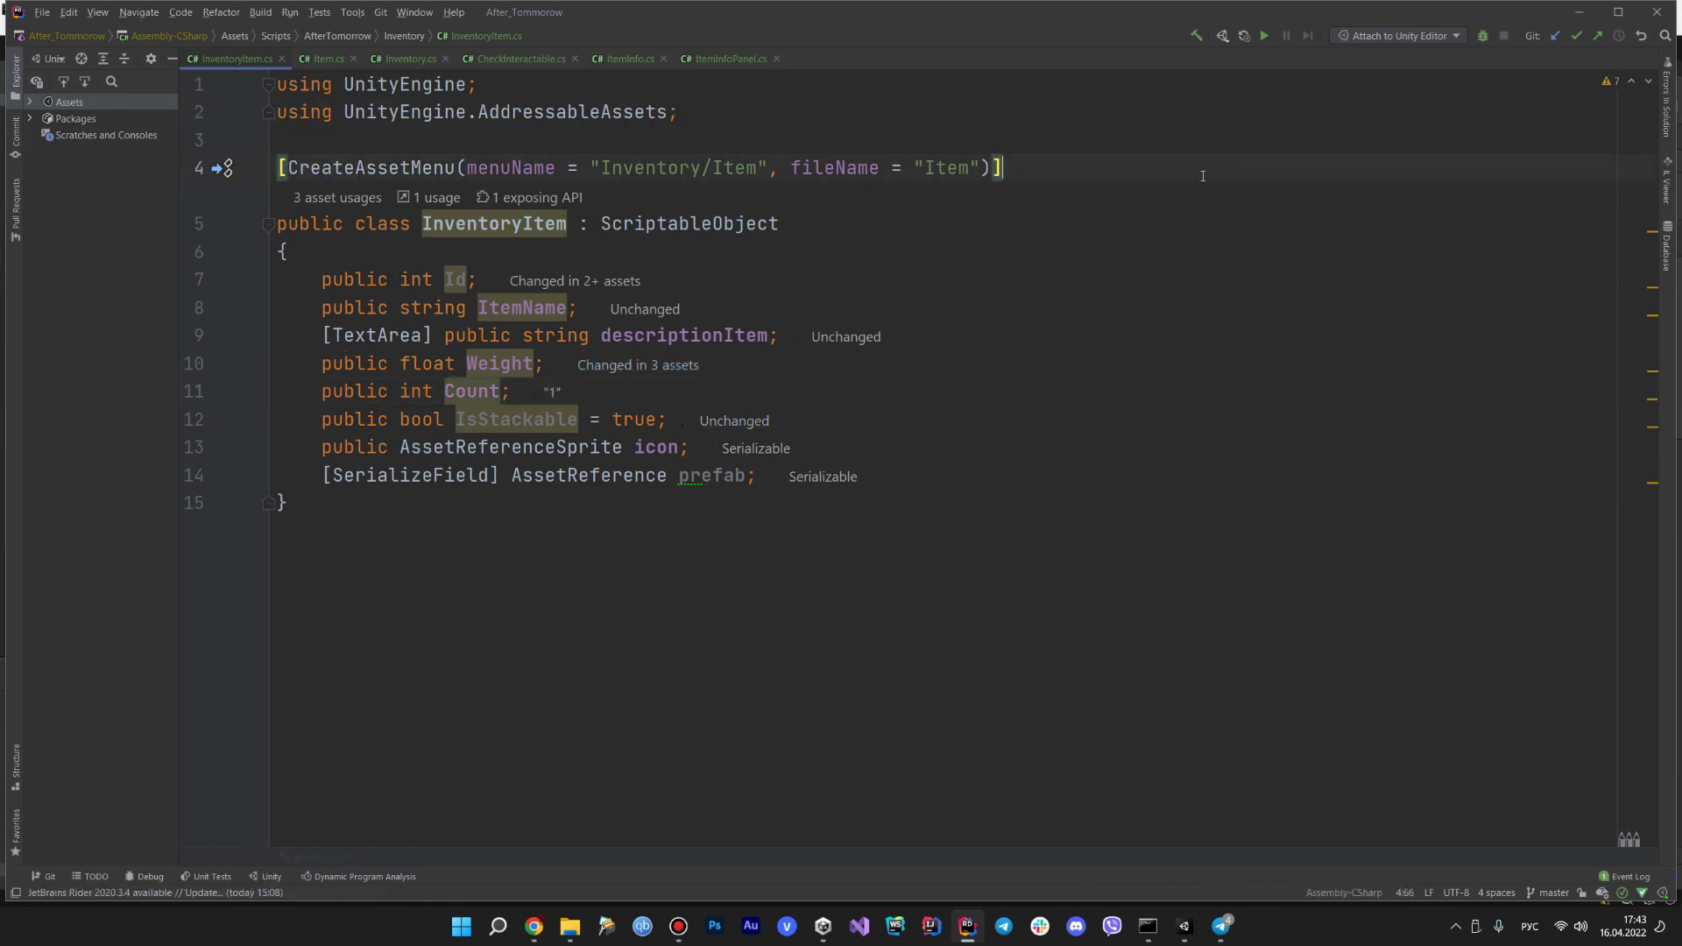
left_click(1580, 8)
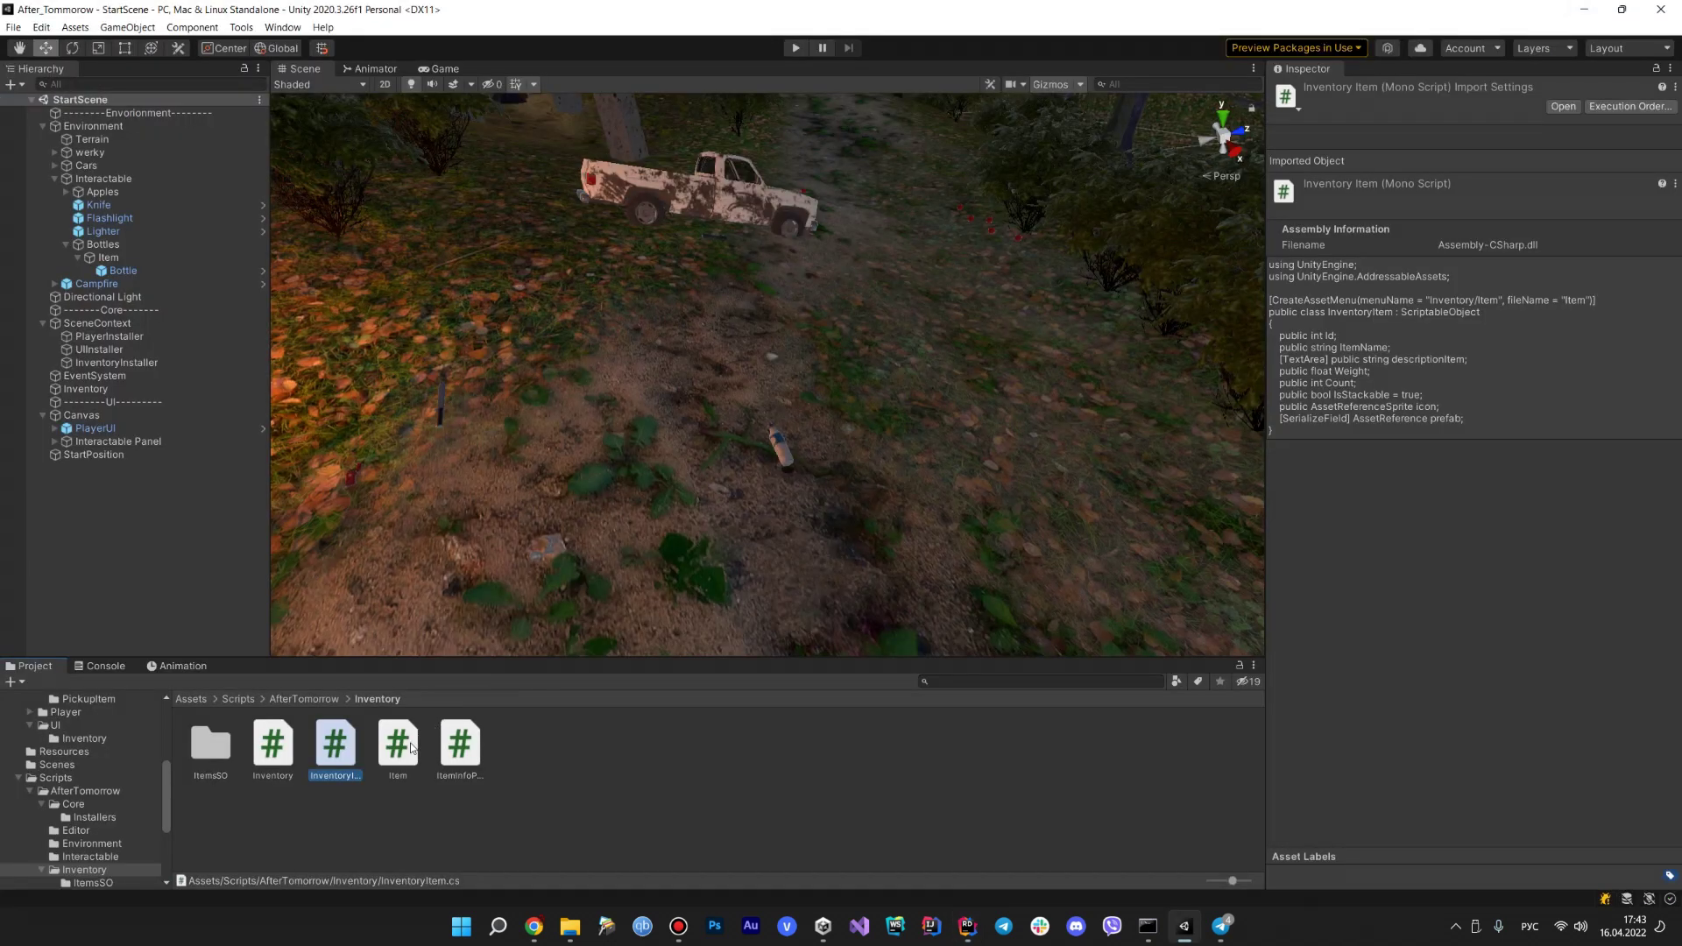
double_click(394, 744)
left_click(1580, 11)
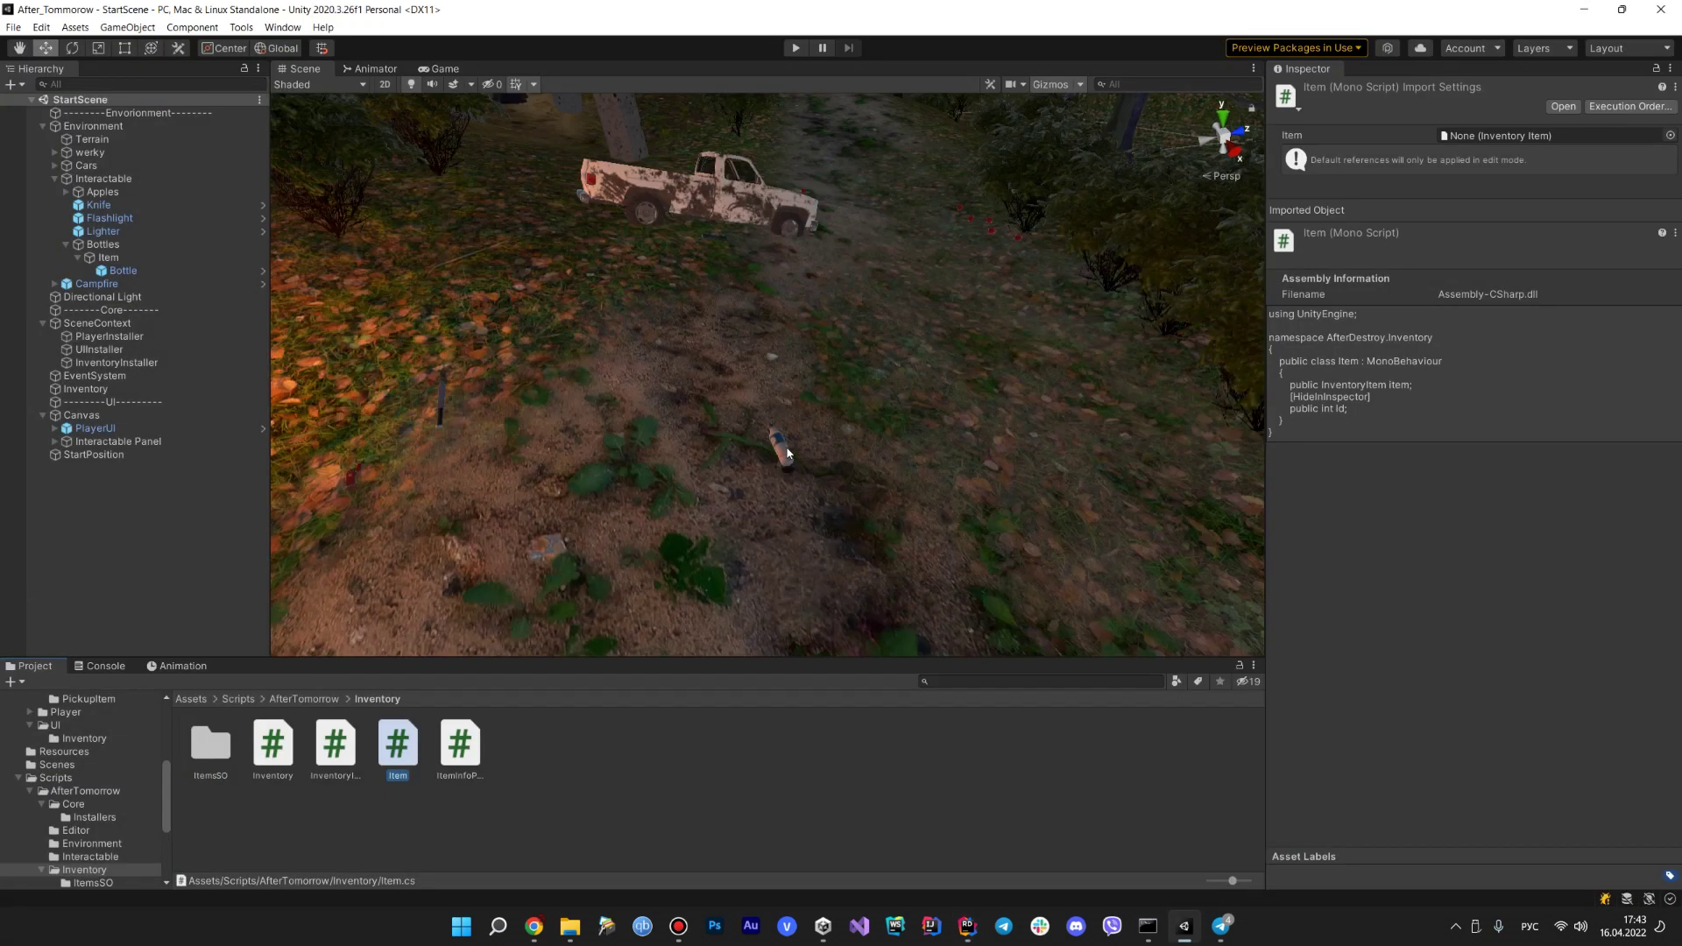
scroll(1576, 547, "down", 5)
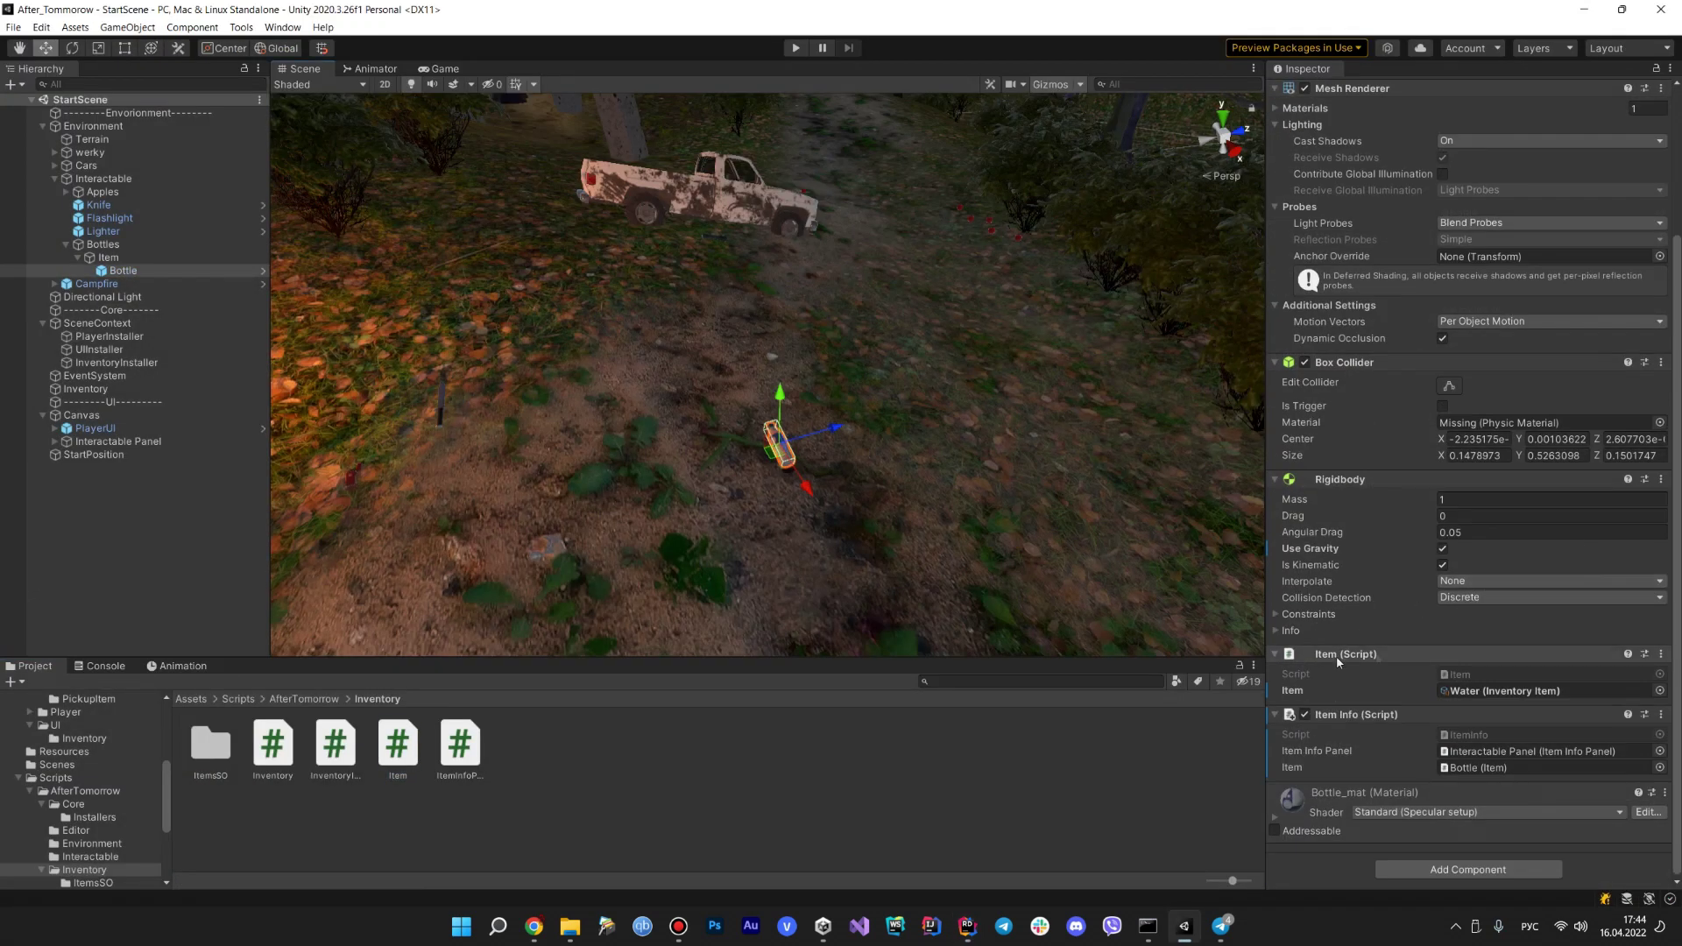
double_click(1469, 671)
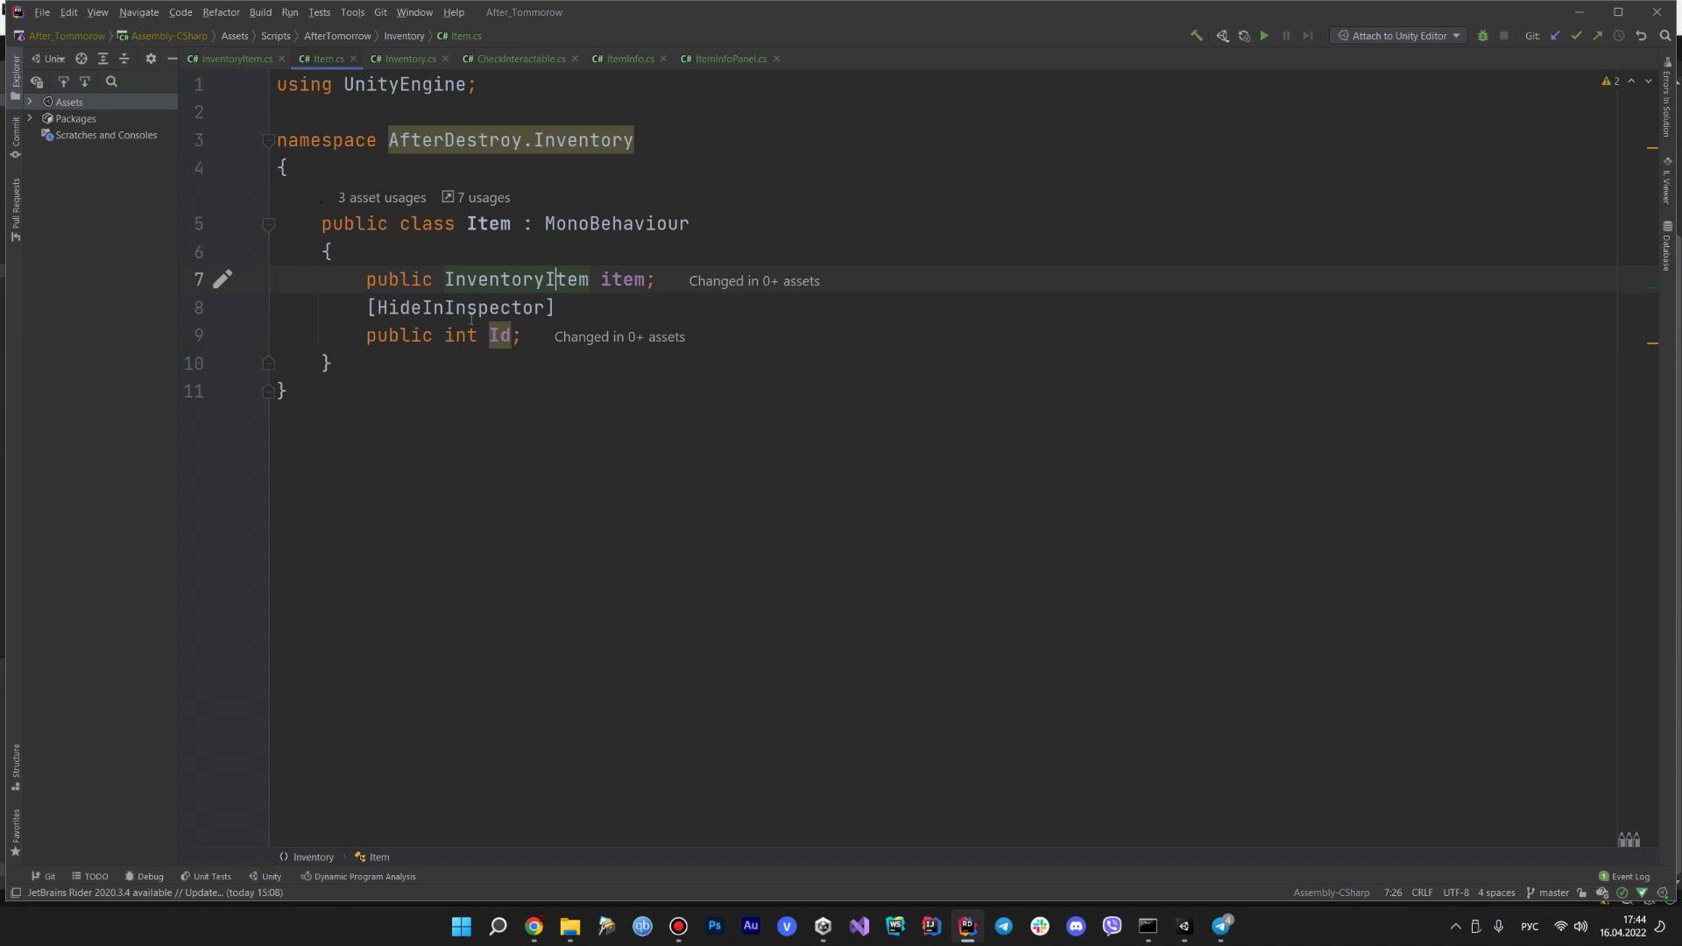
left_click_drag(360, 288, 658, 280)
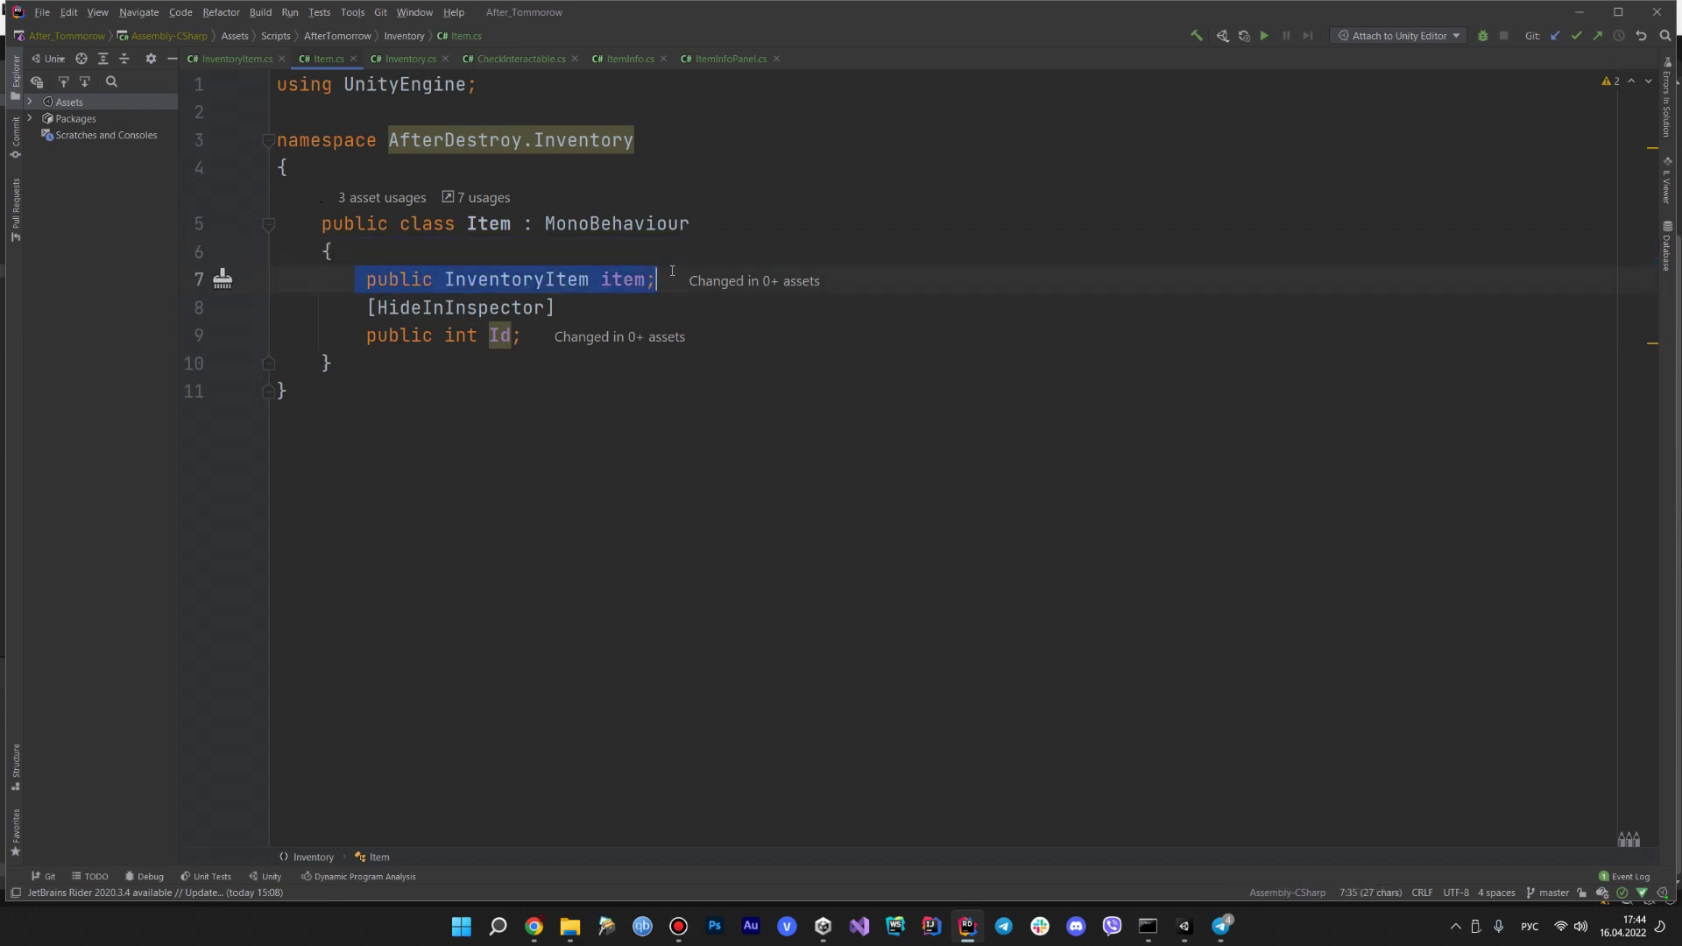
- Confirm the Bottle's Item field references the Water asset and enter Play mode
left_click(1579, 11)
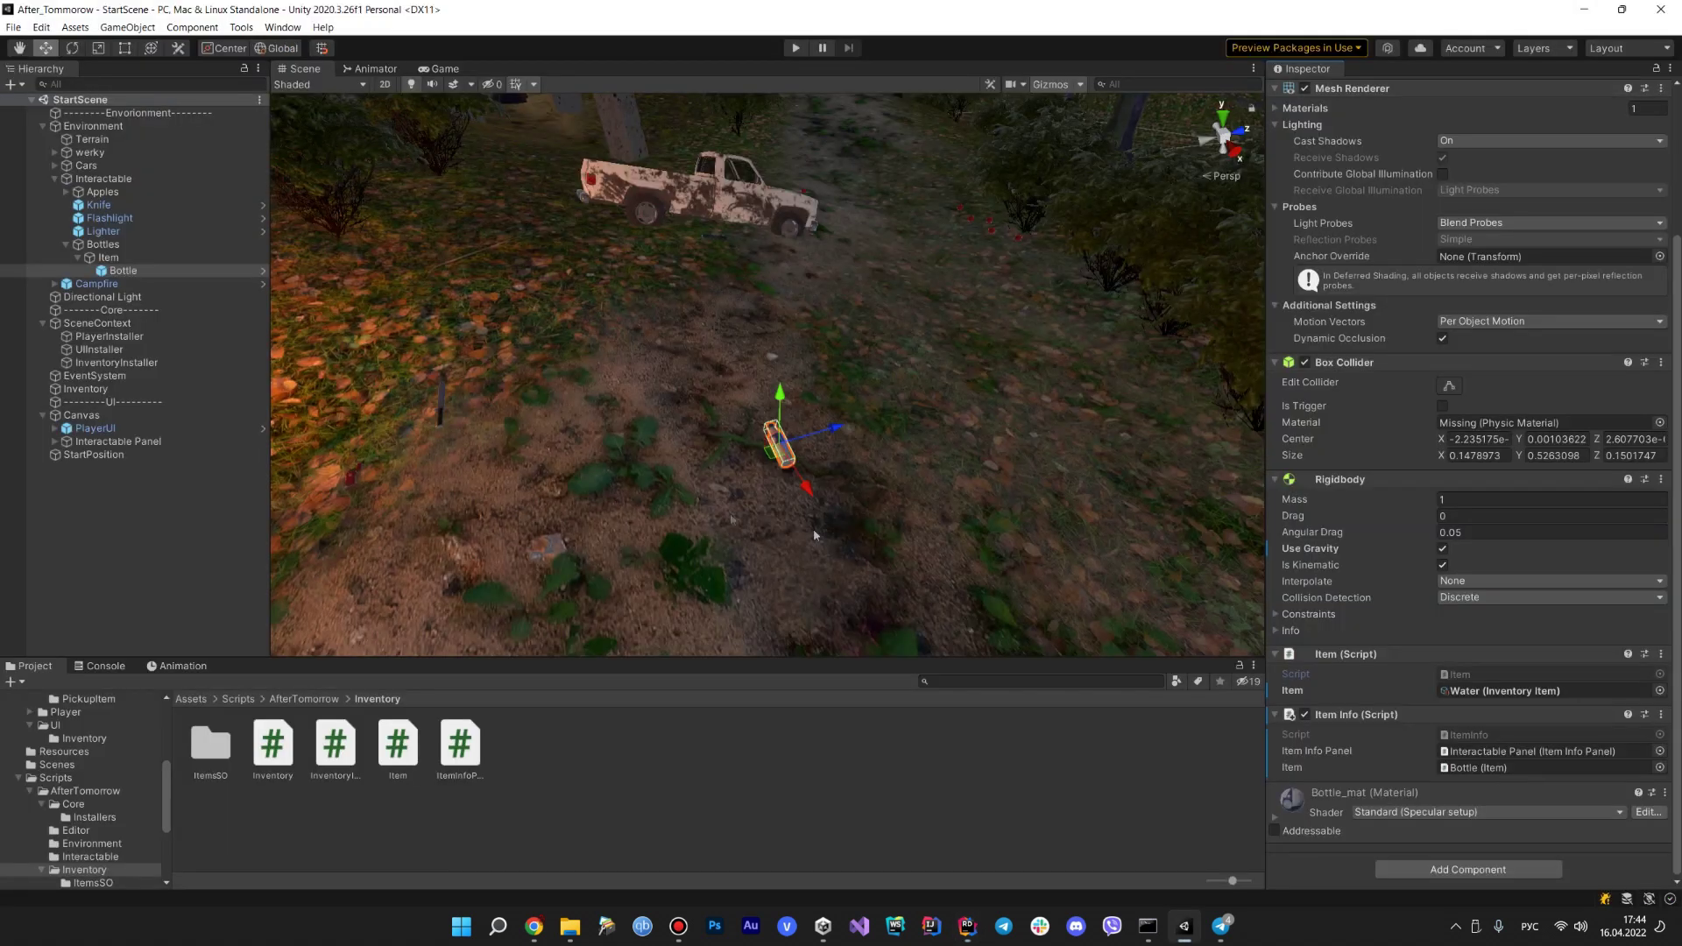
left_click(1491, 692)
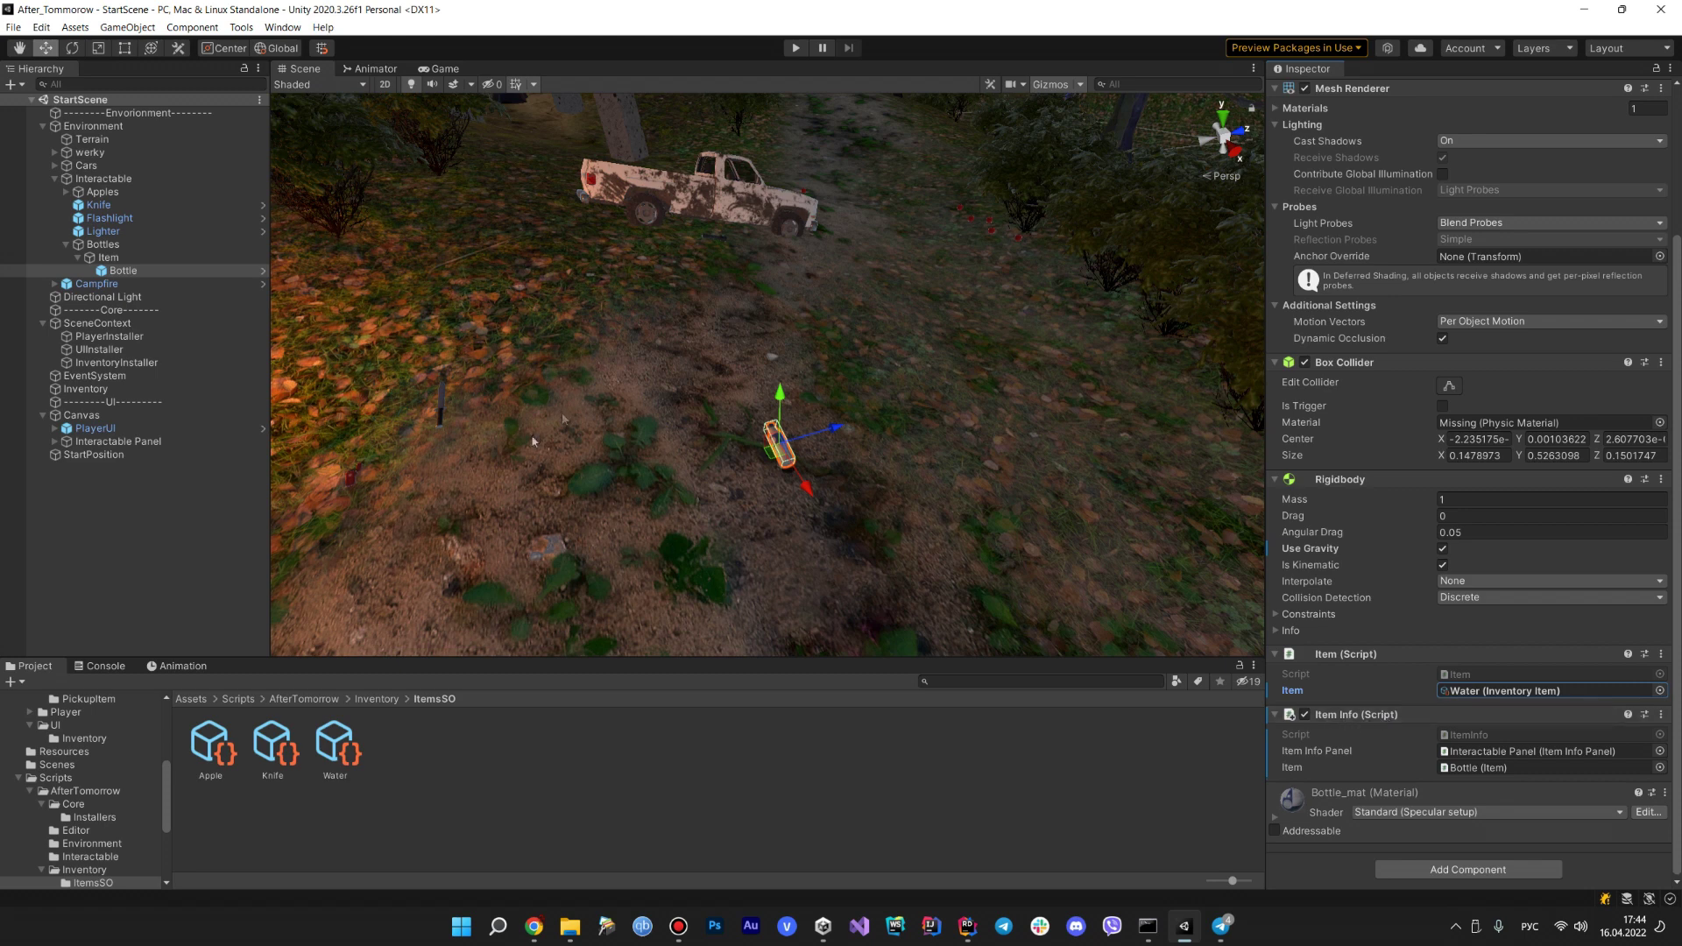
left_click(795, 48)
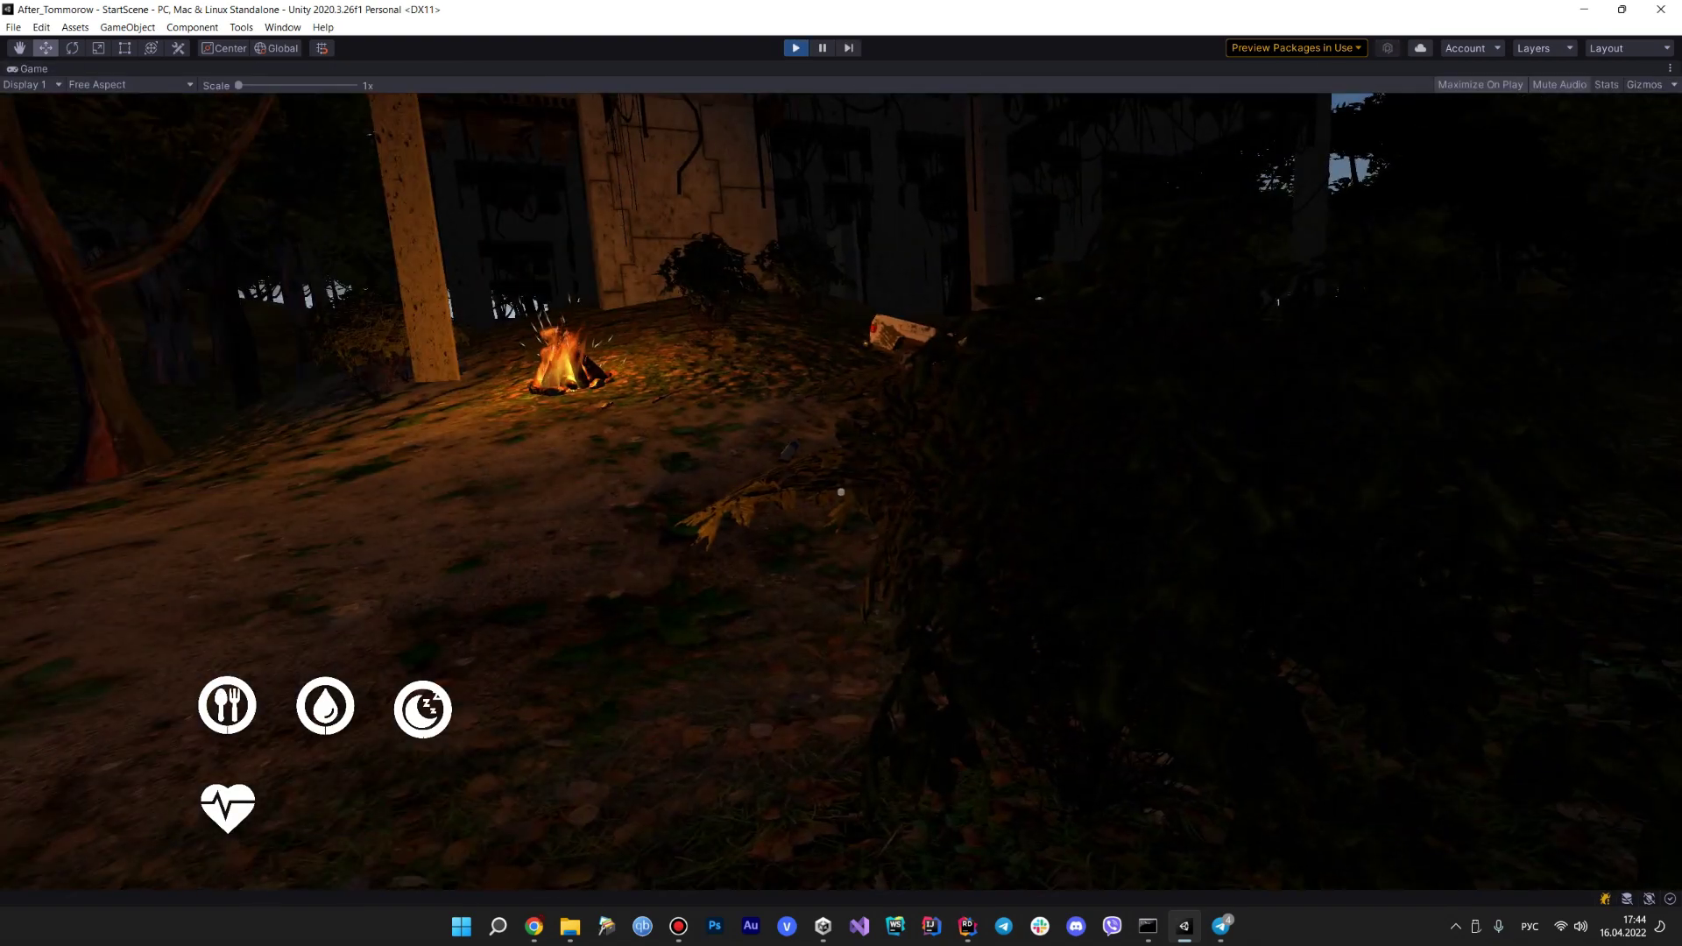
key("w")
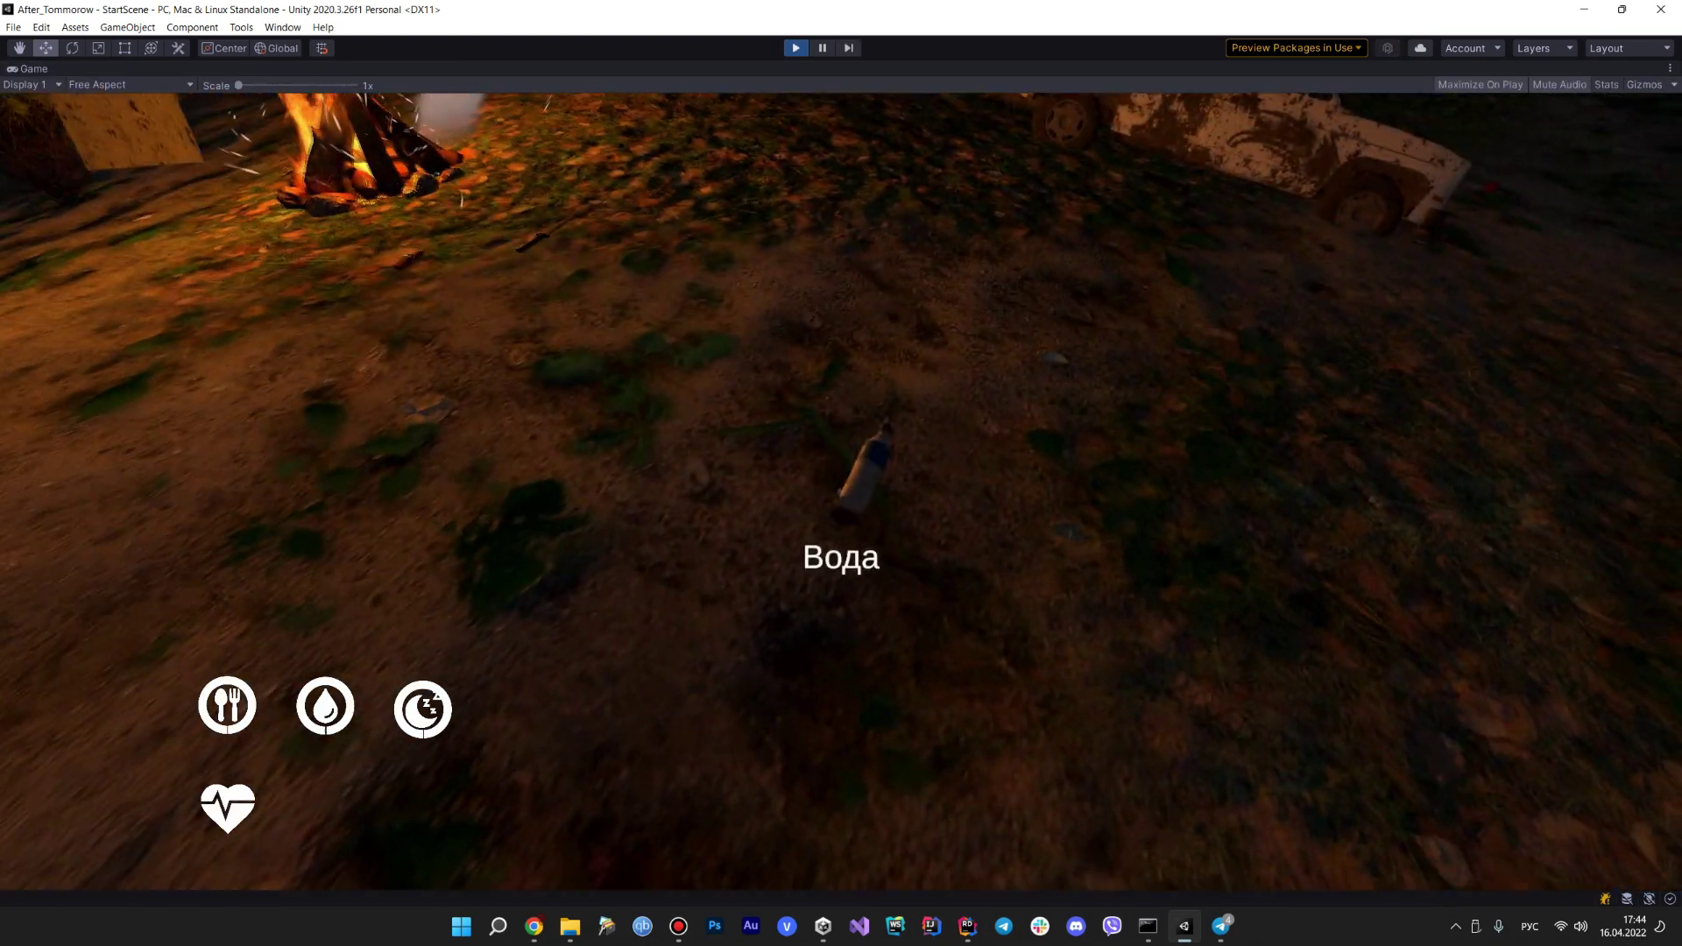
key("e")
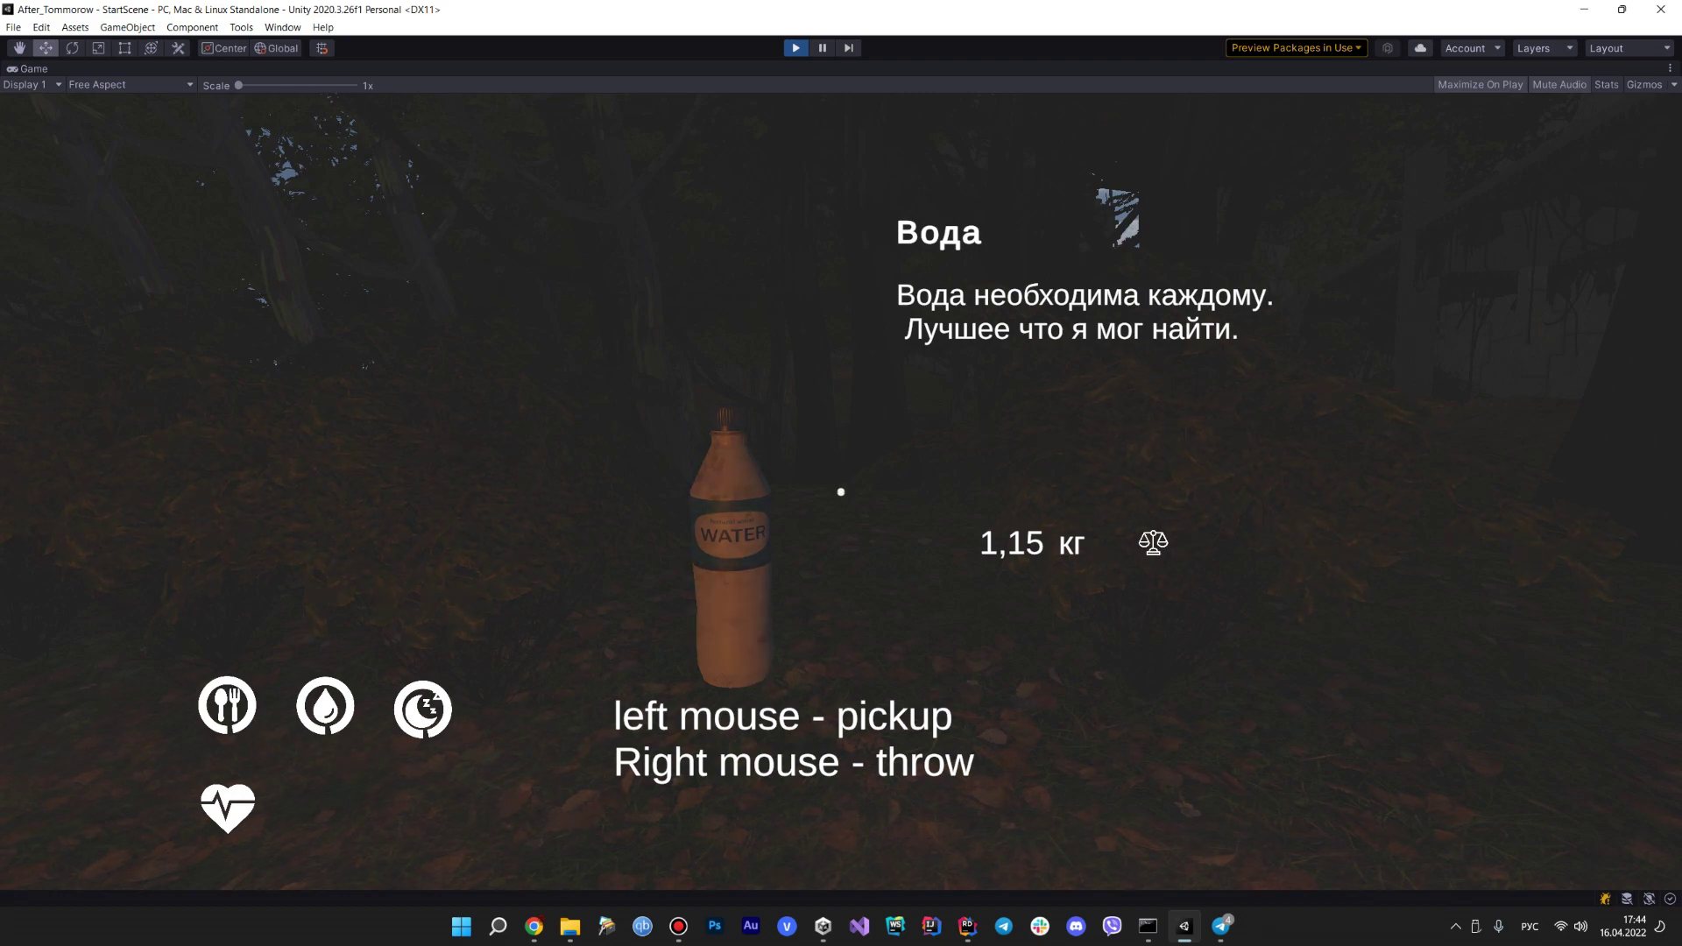
right_click(841, 491)
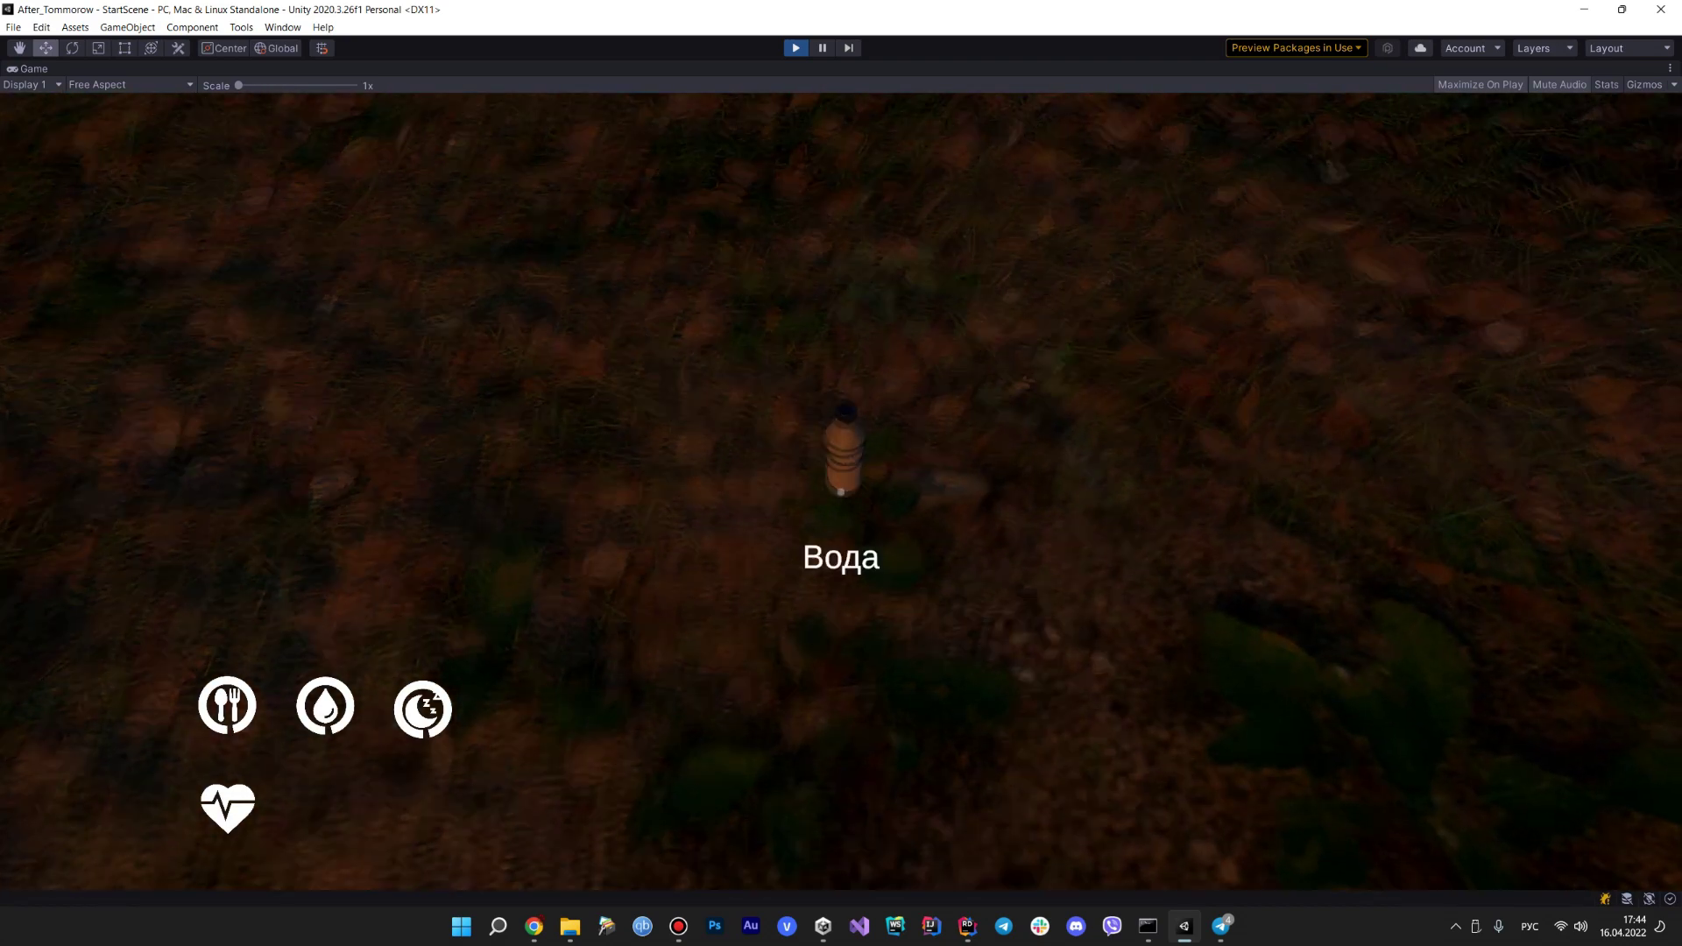
left_click(841, 491)
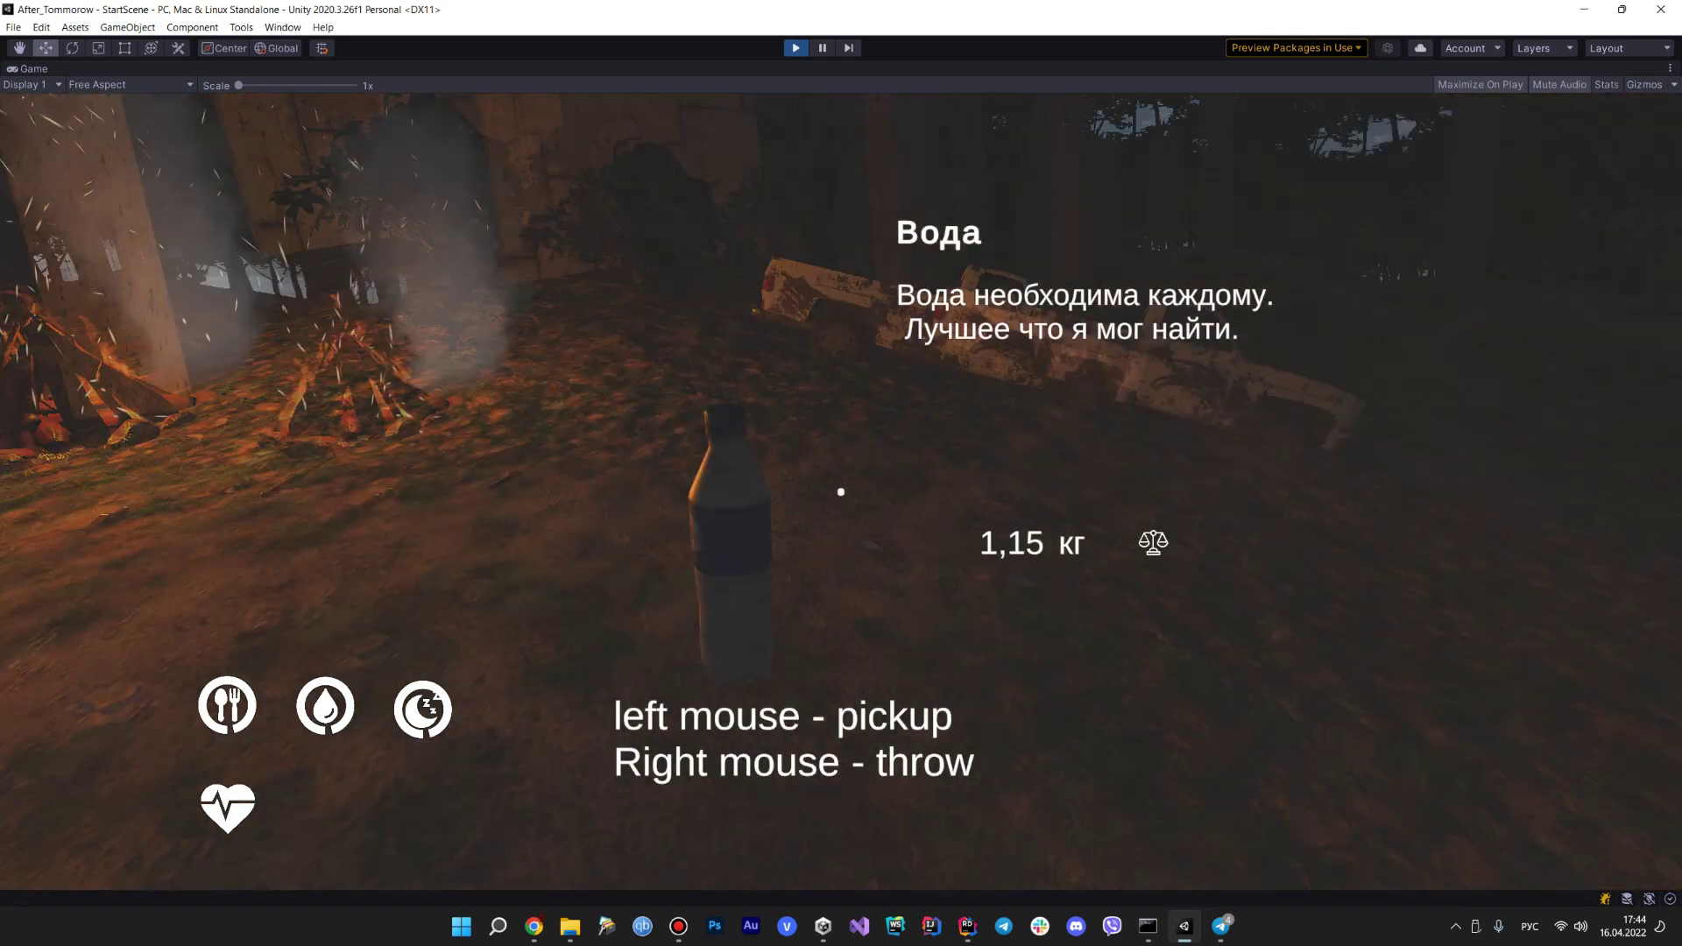
right_click(841, 491)
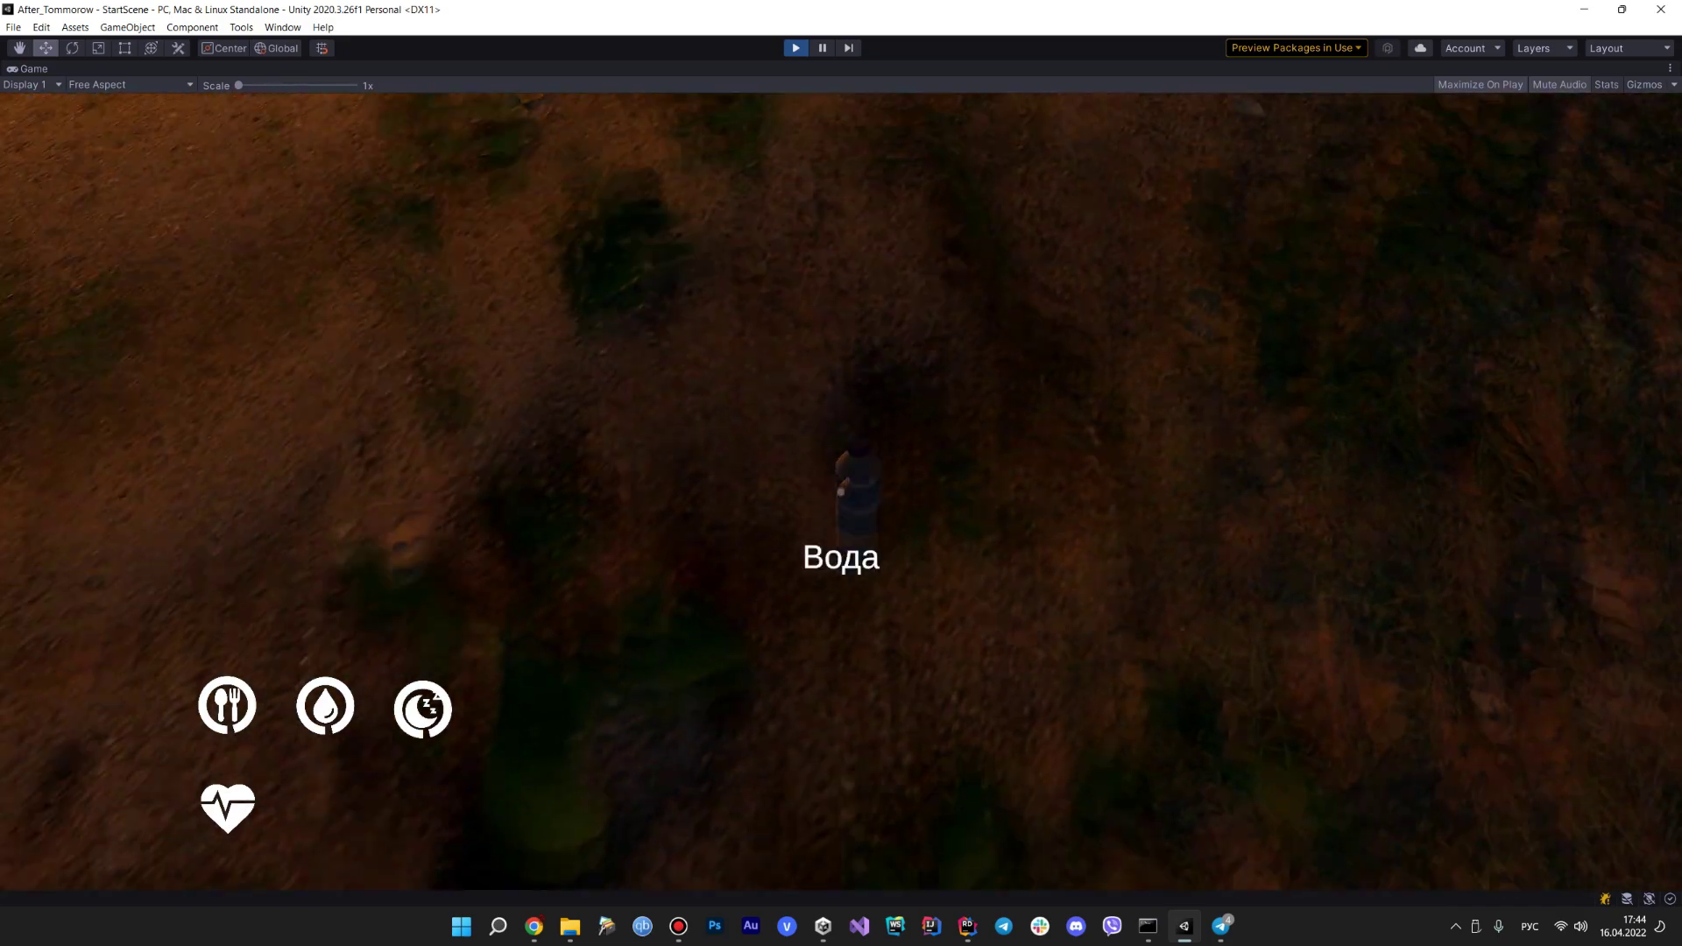
left_click(841, 492)
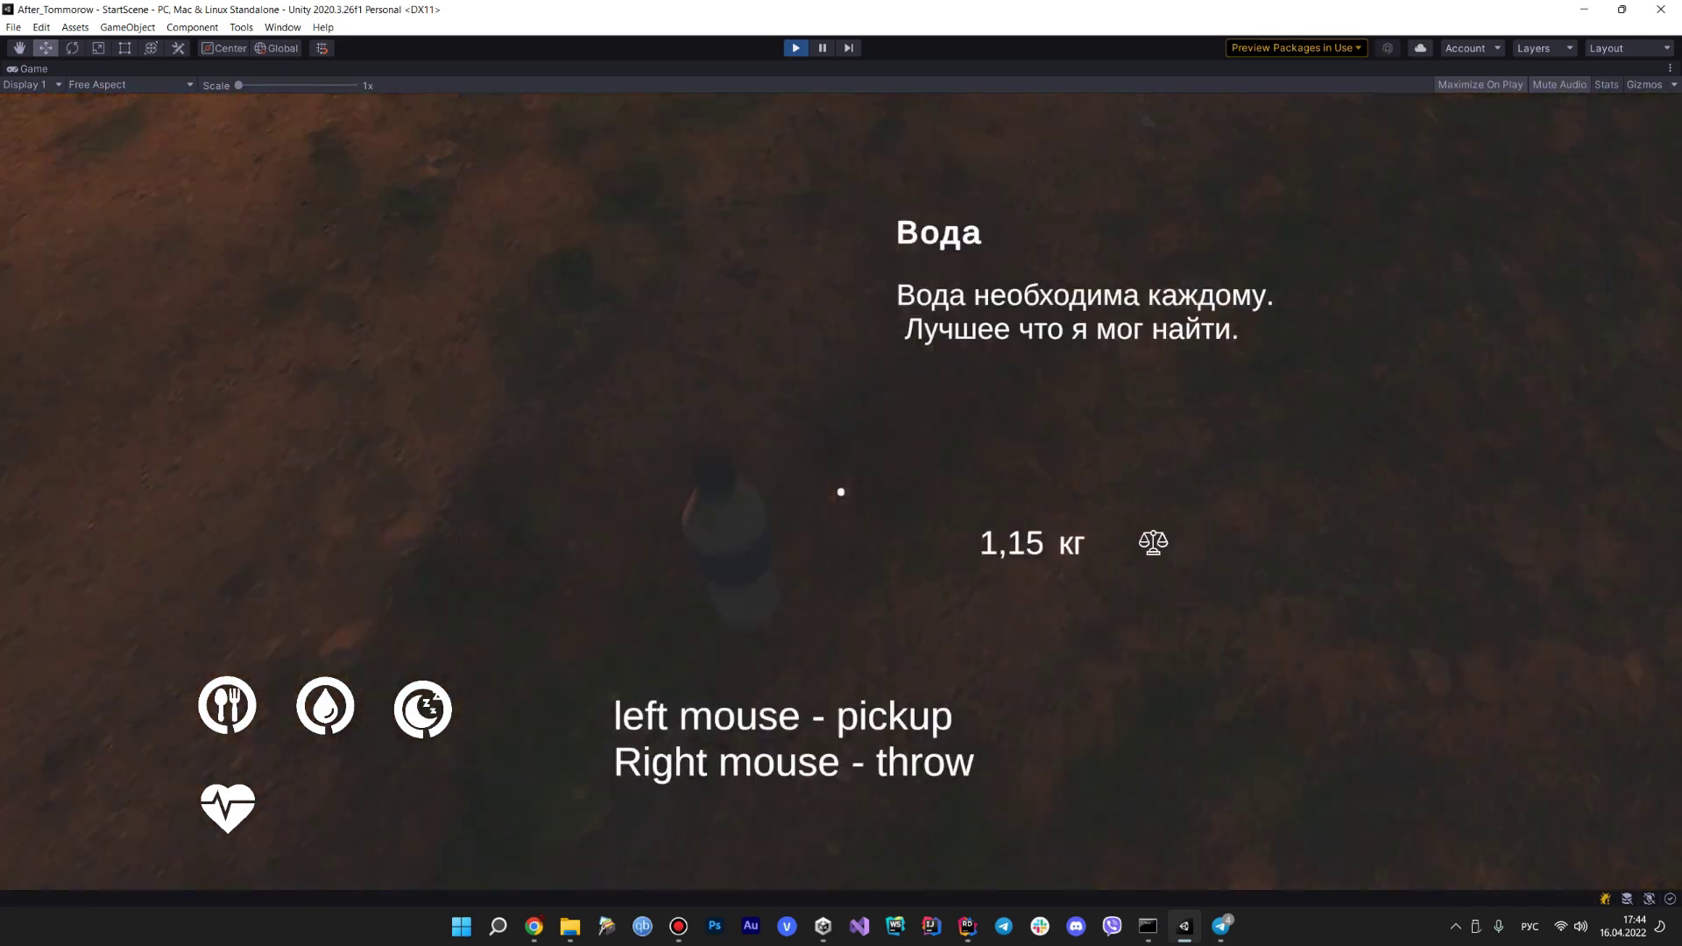
right_click(840, 492)
mouse_move(841, 491)
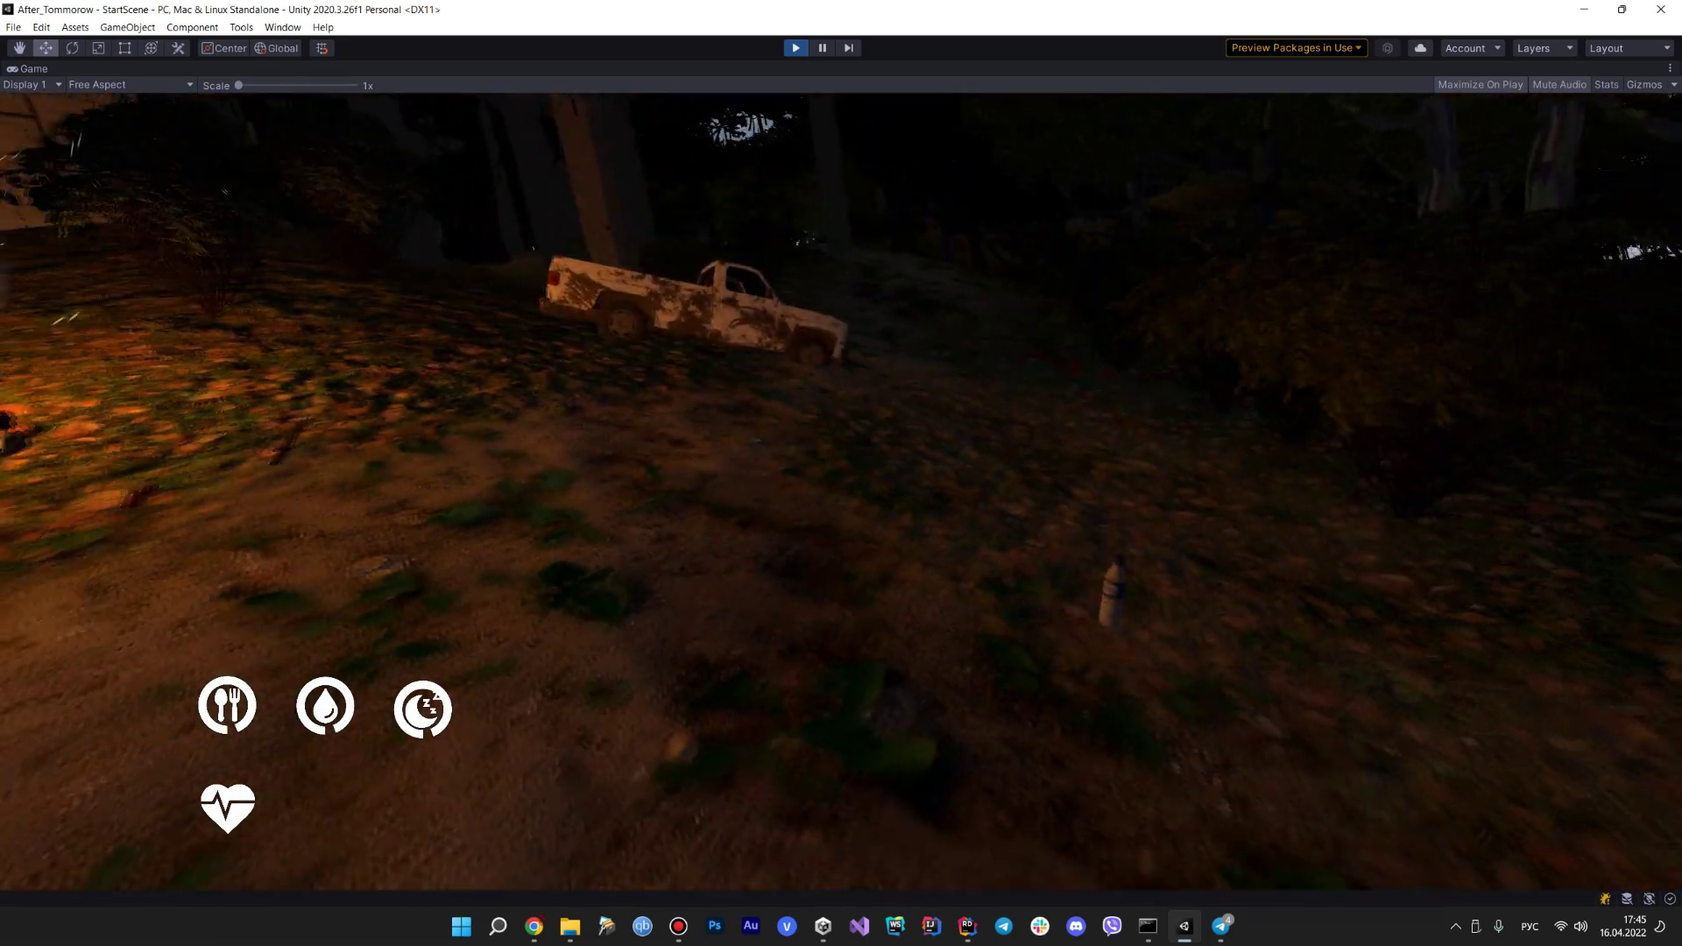
key("Escape")
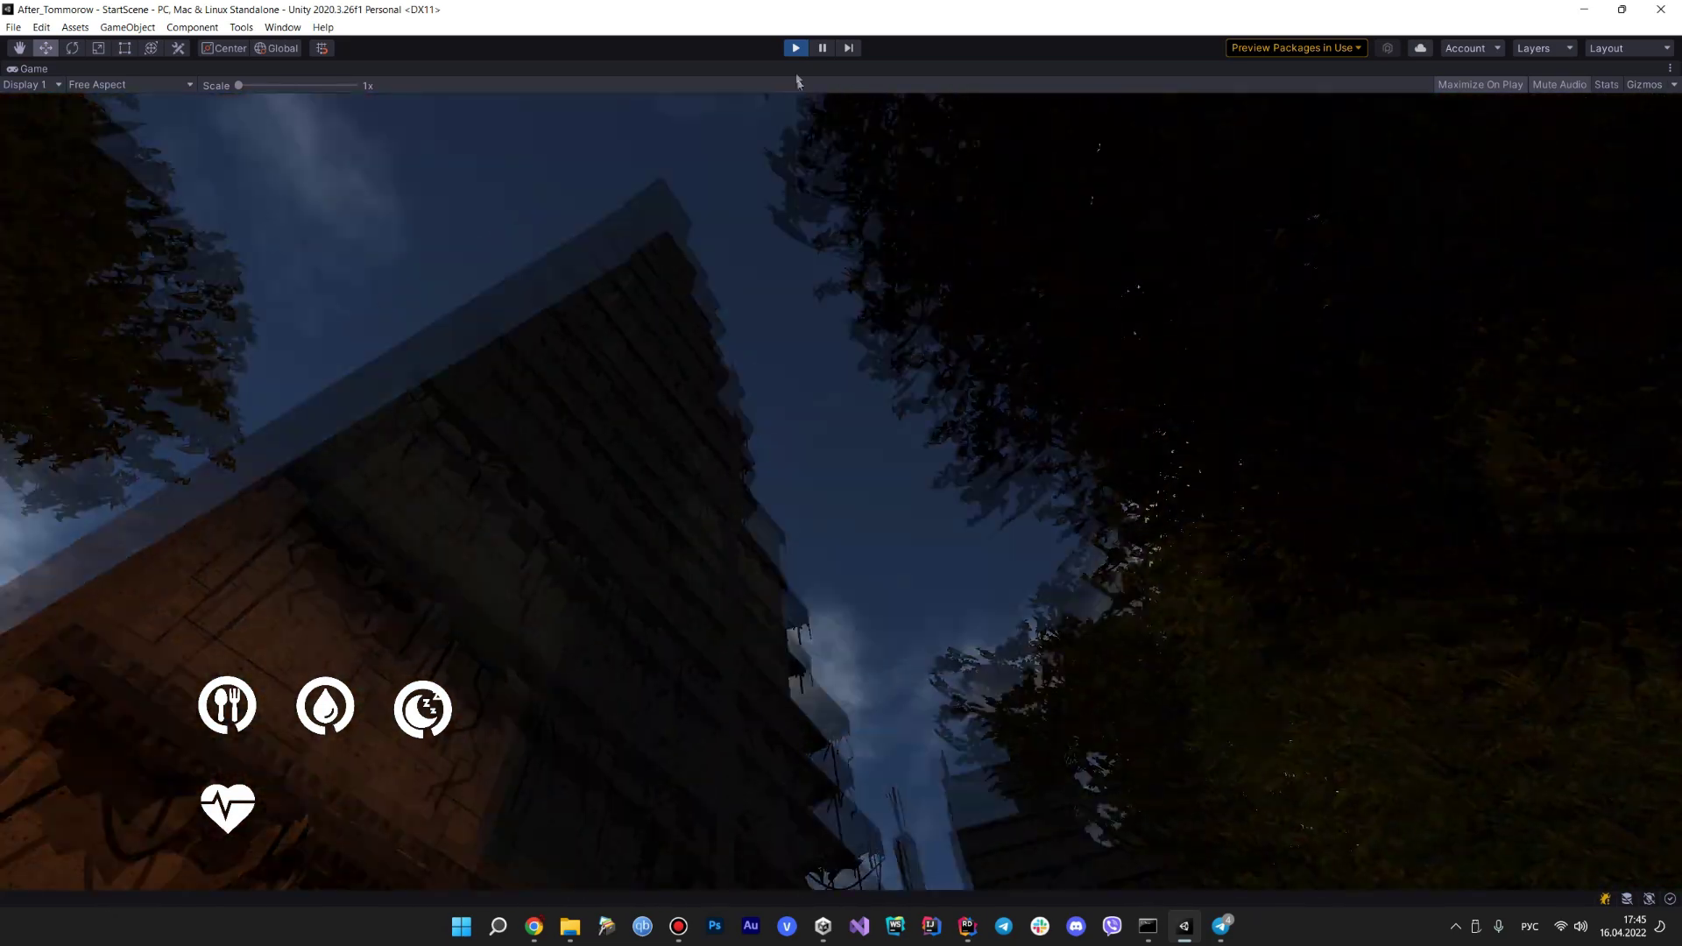
key("ctrl+p")
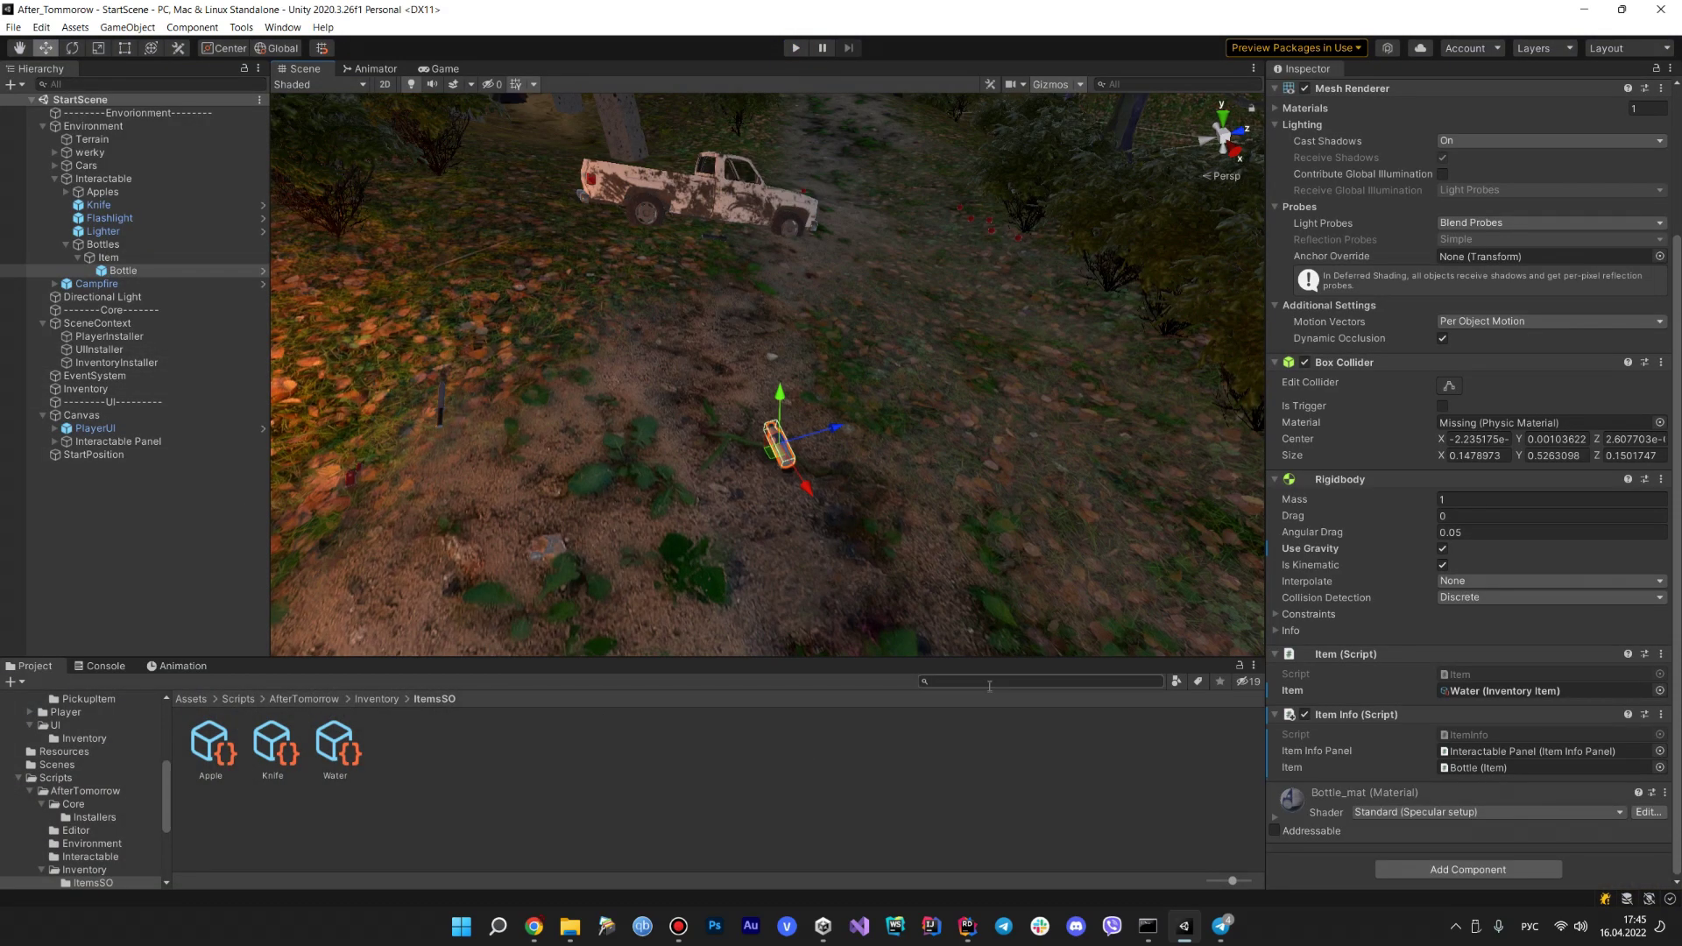
type("зо")
- Search for the Player prefab and name User Layer 11 'Player'
key("BackSpace")
key("BackSpace")
key("alt+shift")
key("BackSpace")
type("pla")
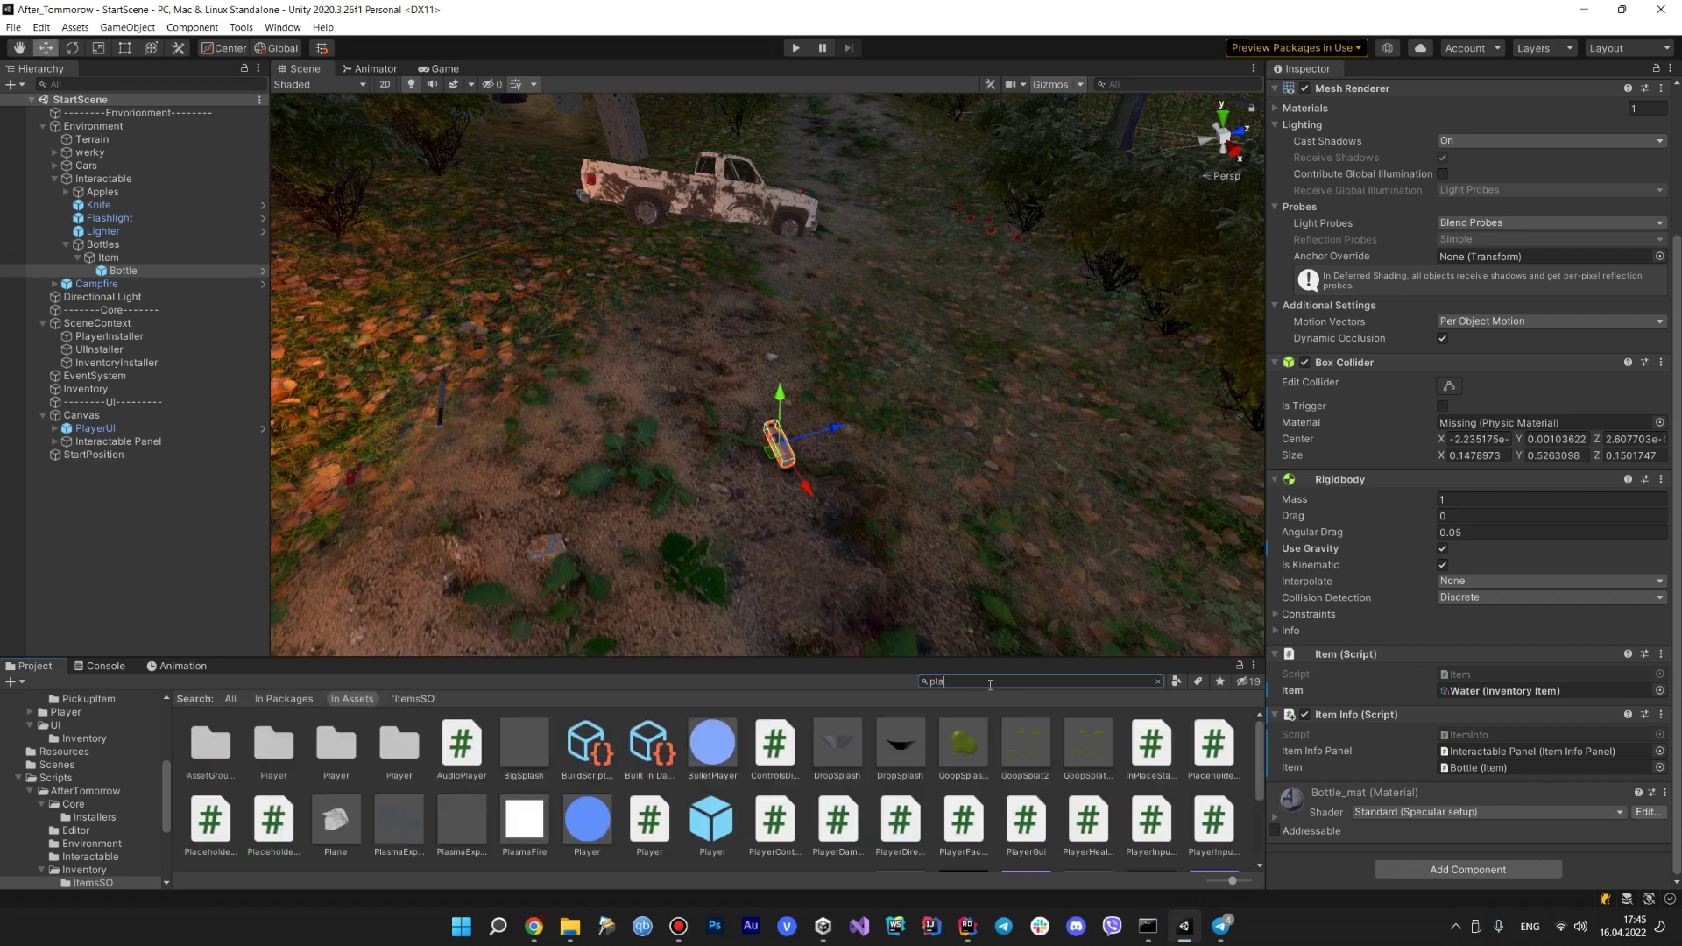
left_click(711, 822)
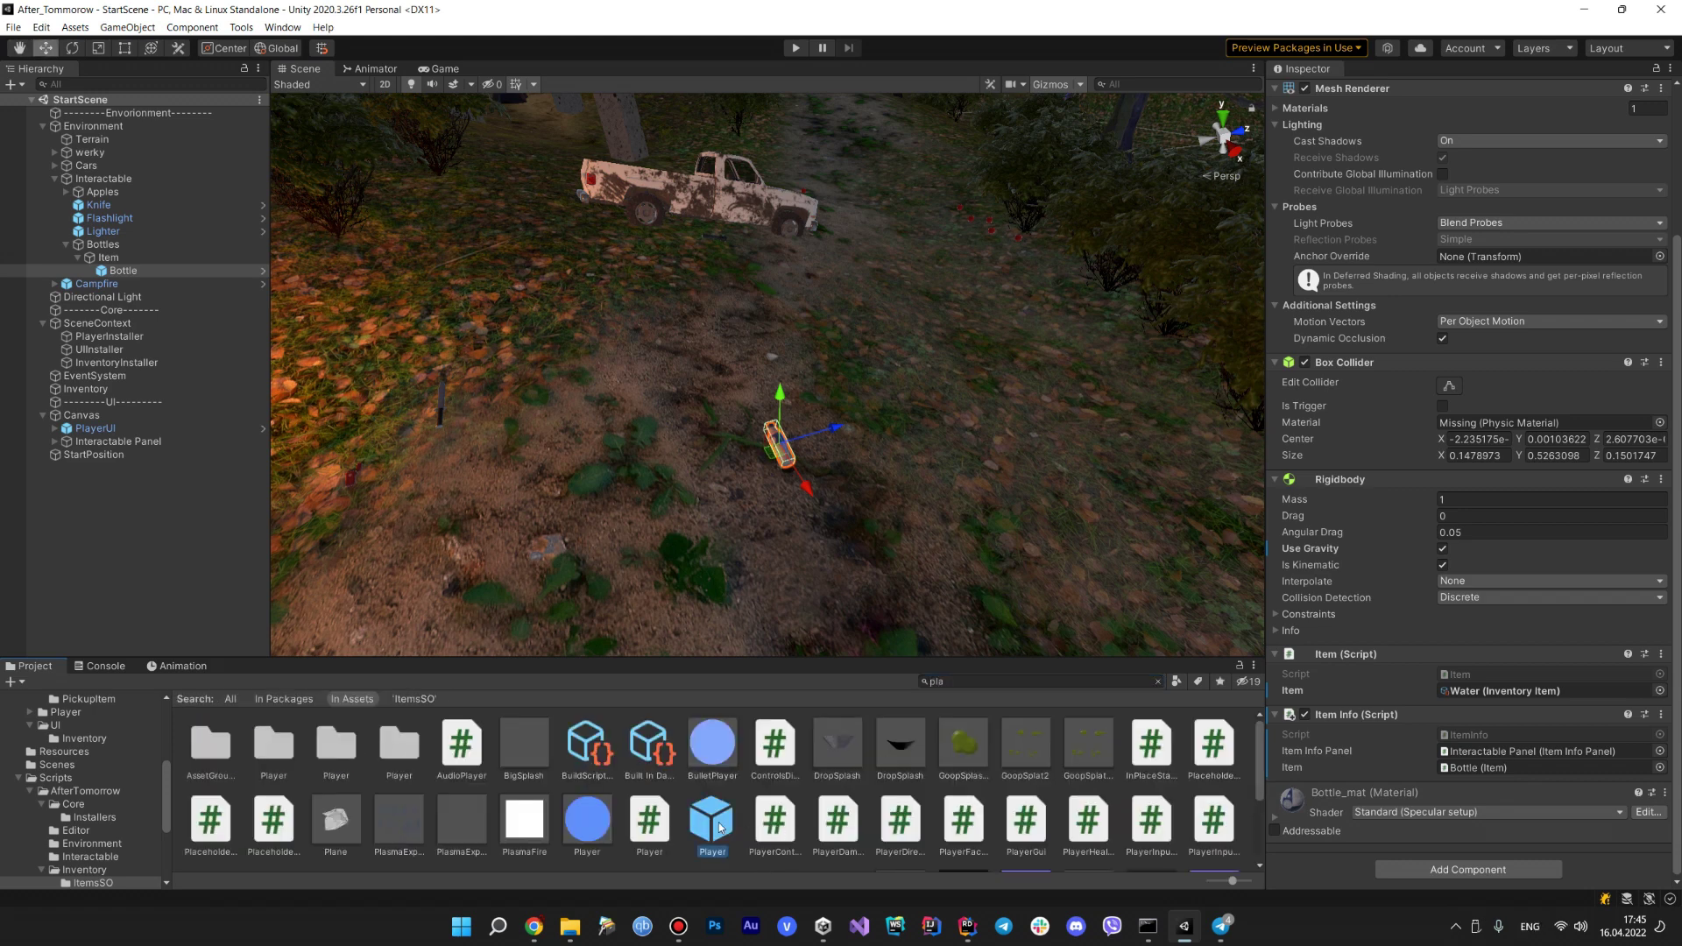
left_click(1519, 142)
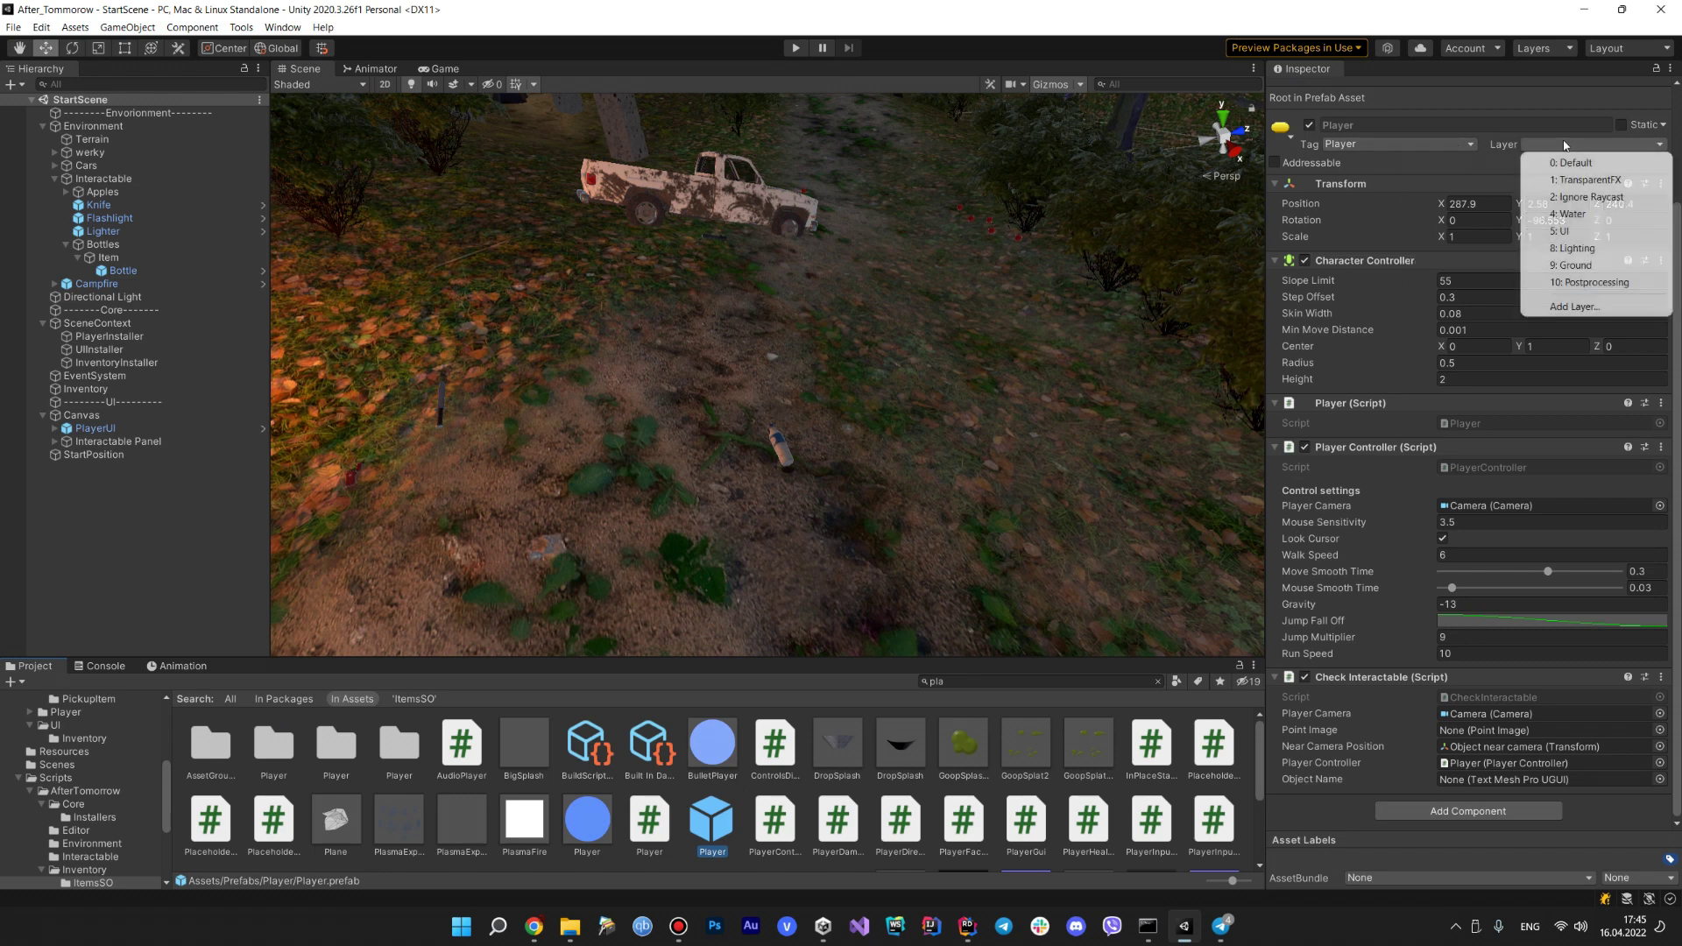
left_click(1607, 307)
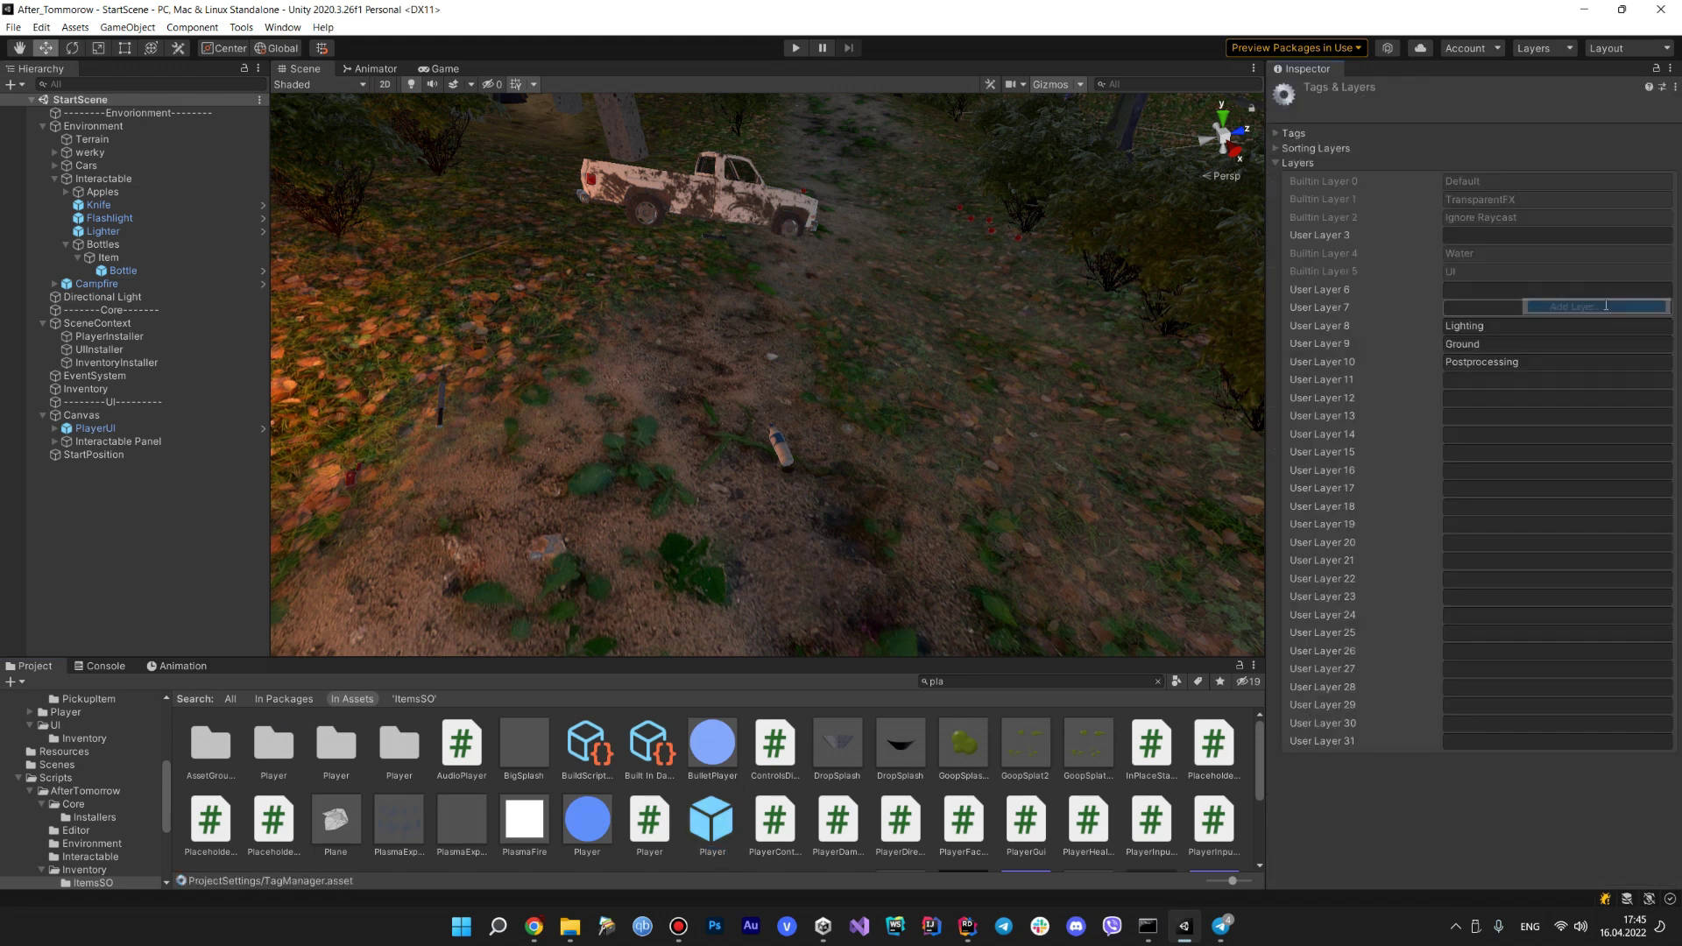
left_click(1455, 382)
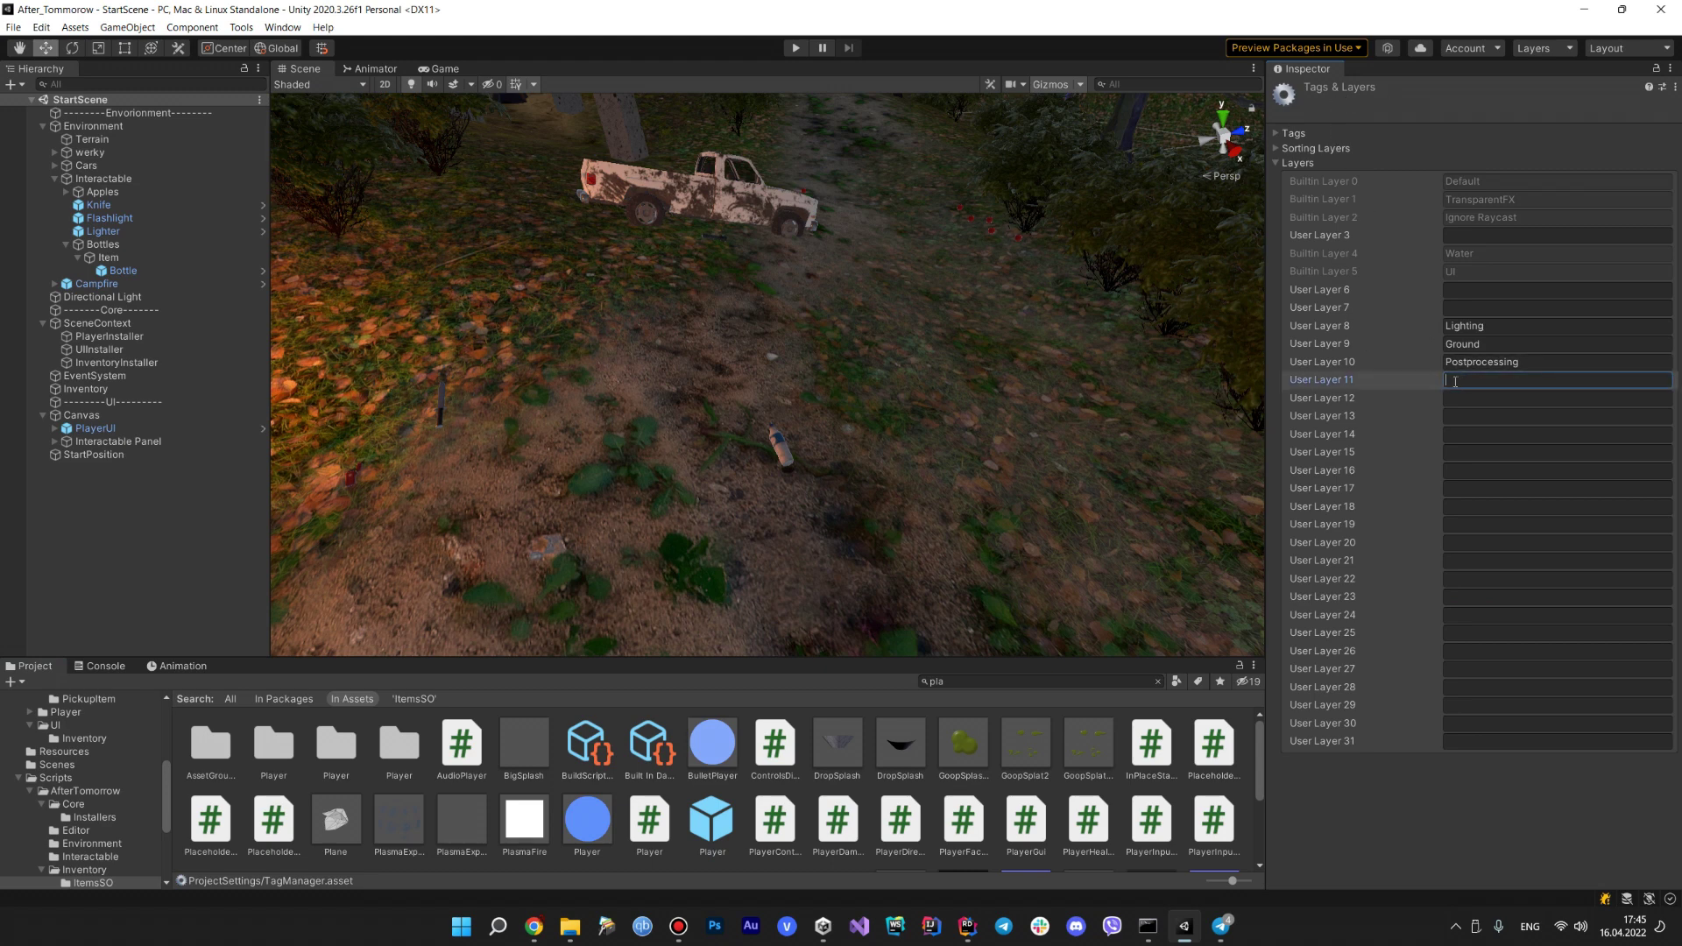
type("Player")
- Put the Player prefab and its child objects on the Player layer
left_click(712, 821)
left_click(1592, 281)
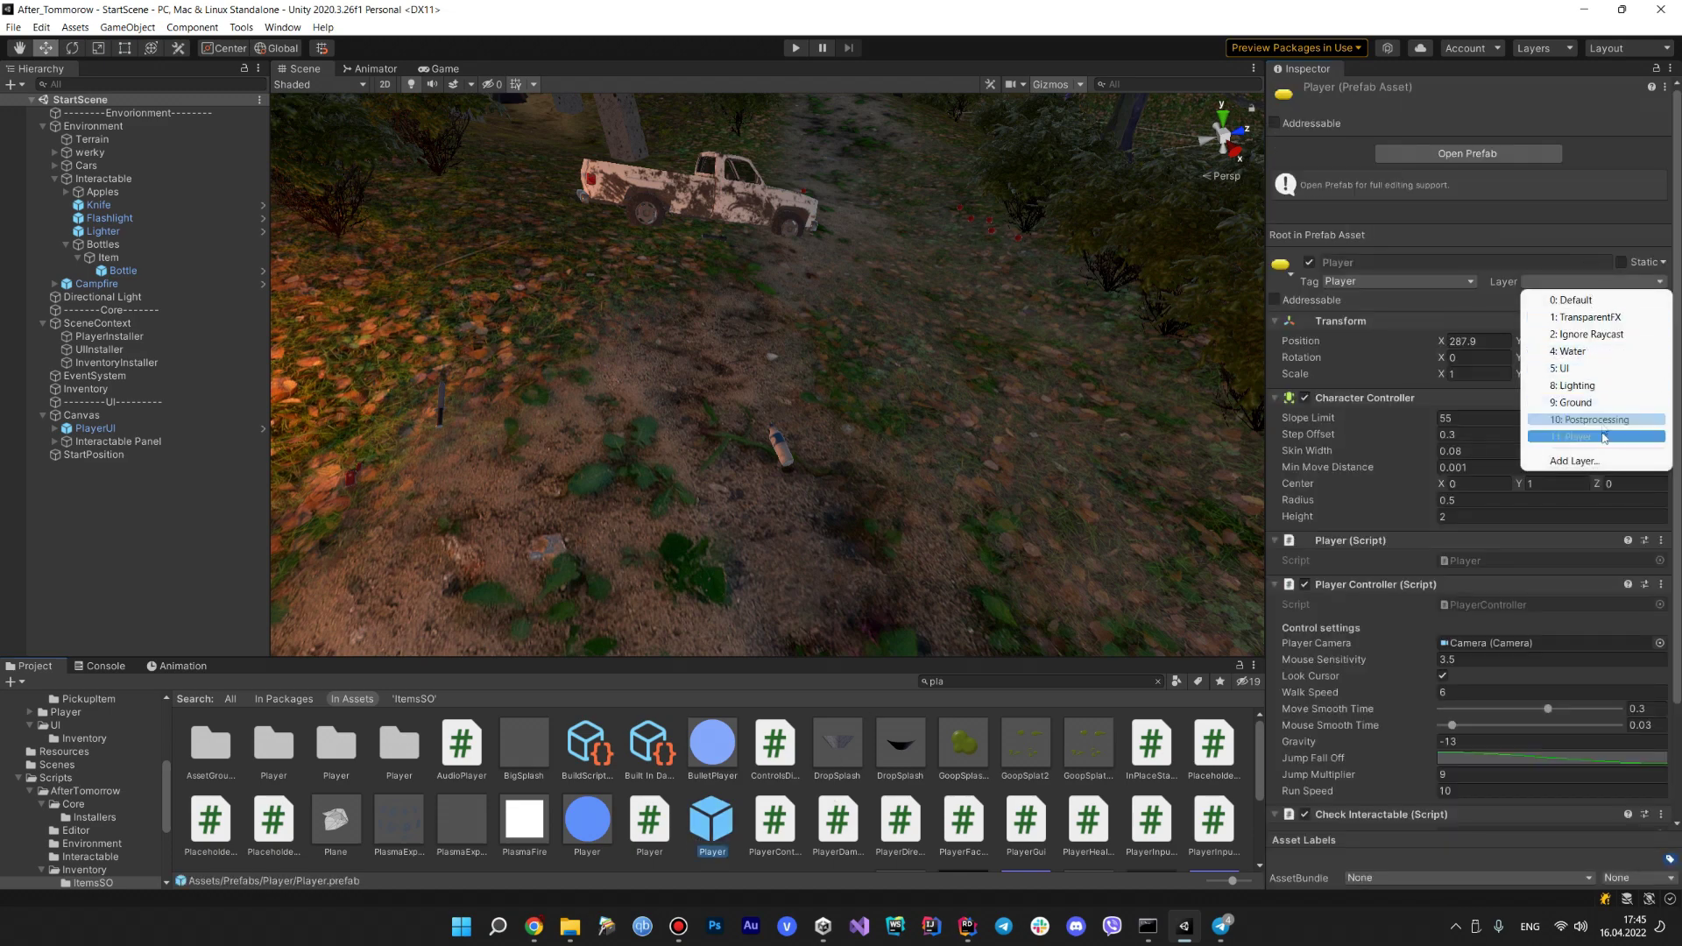
left_click(1568, 421)
left_click(777, 490)
- From the Bottle's layer list, add User Layer 12 named Items, then reselect the Bottle
scroll(788, 421, "up", 5)
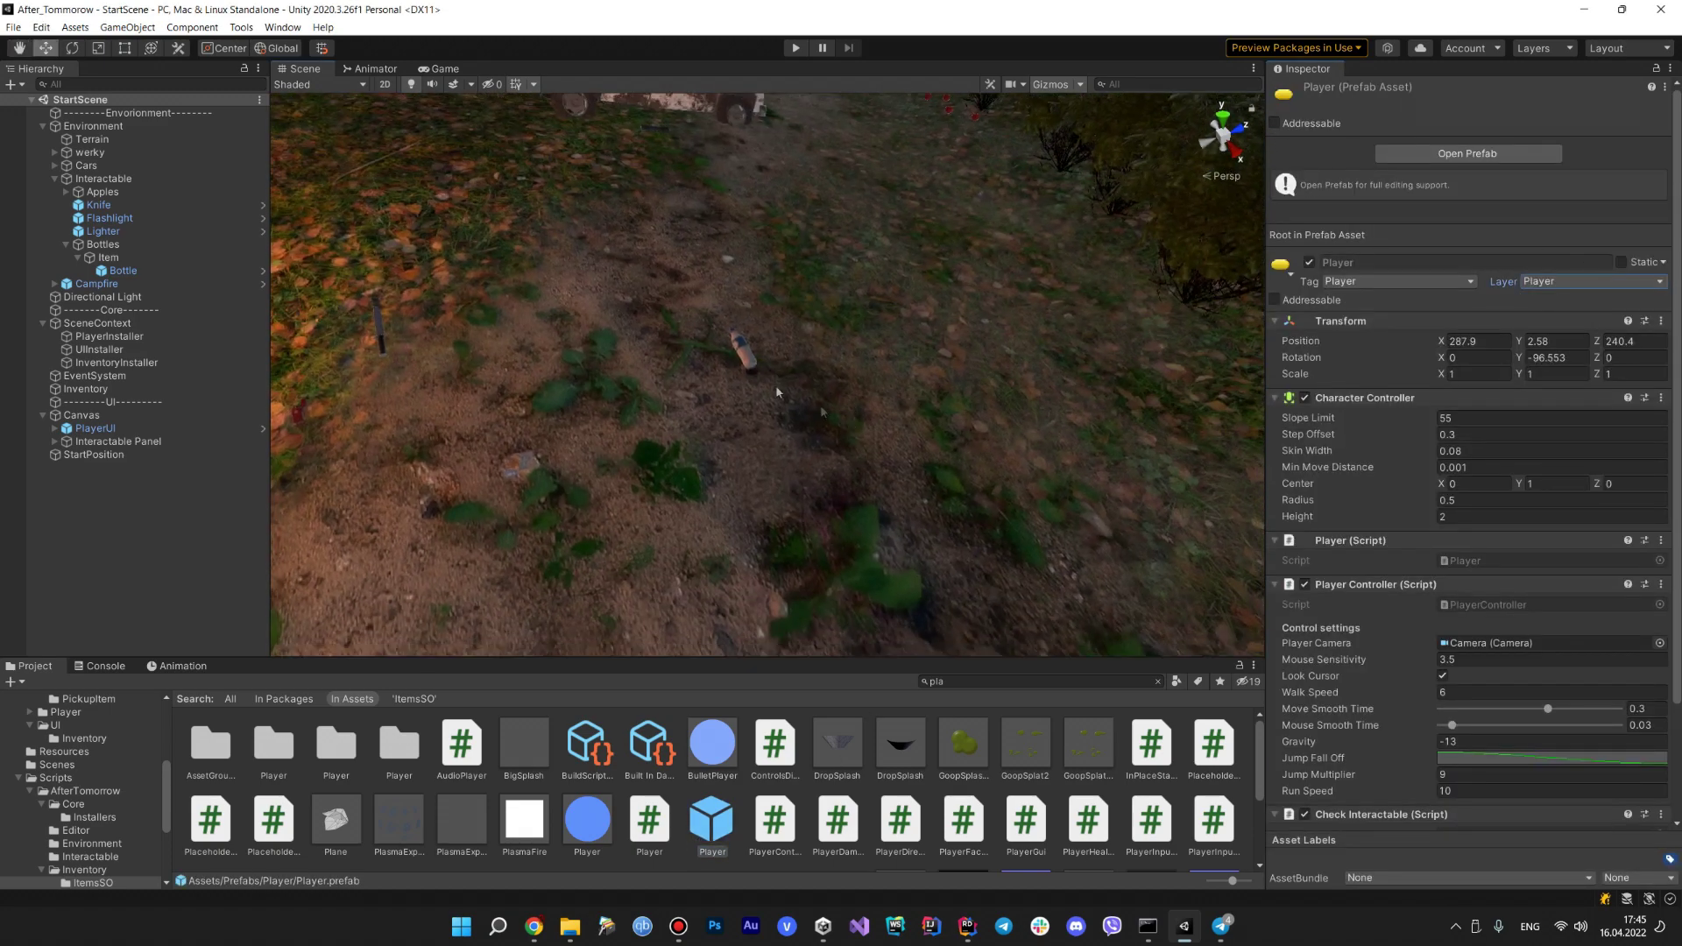
left_click(753, 359)
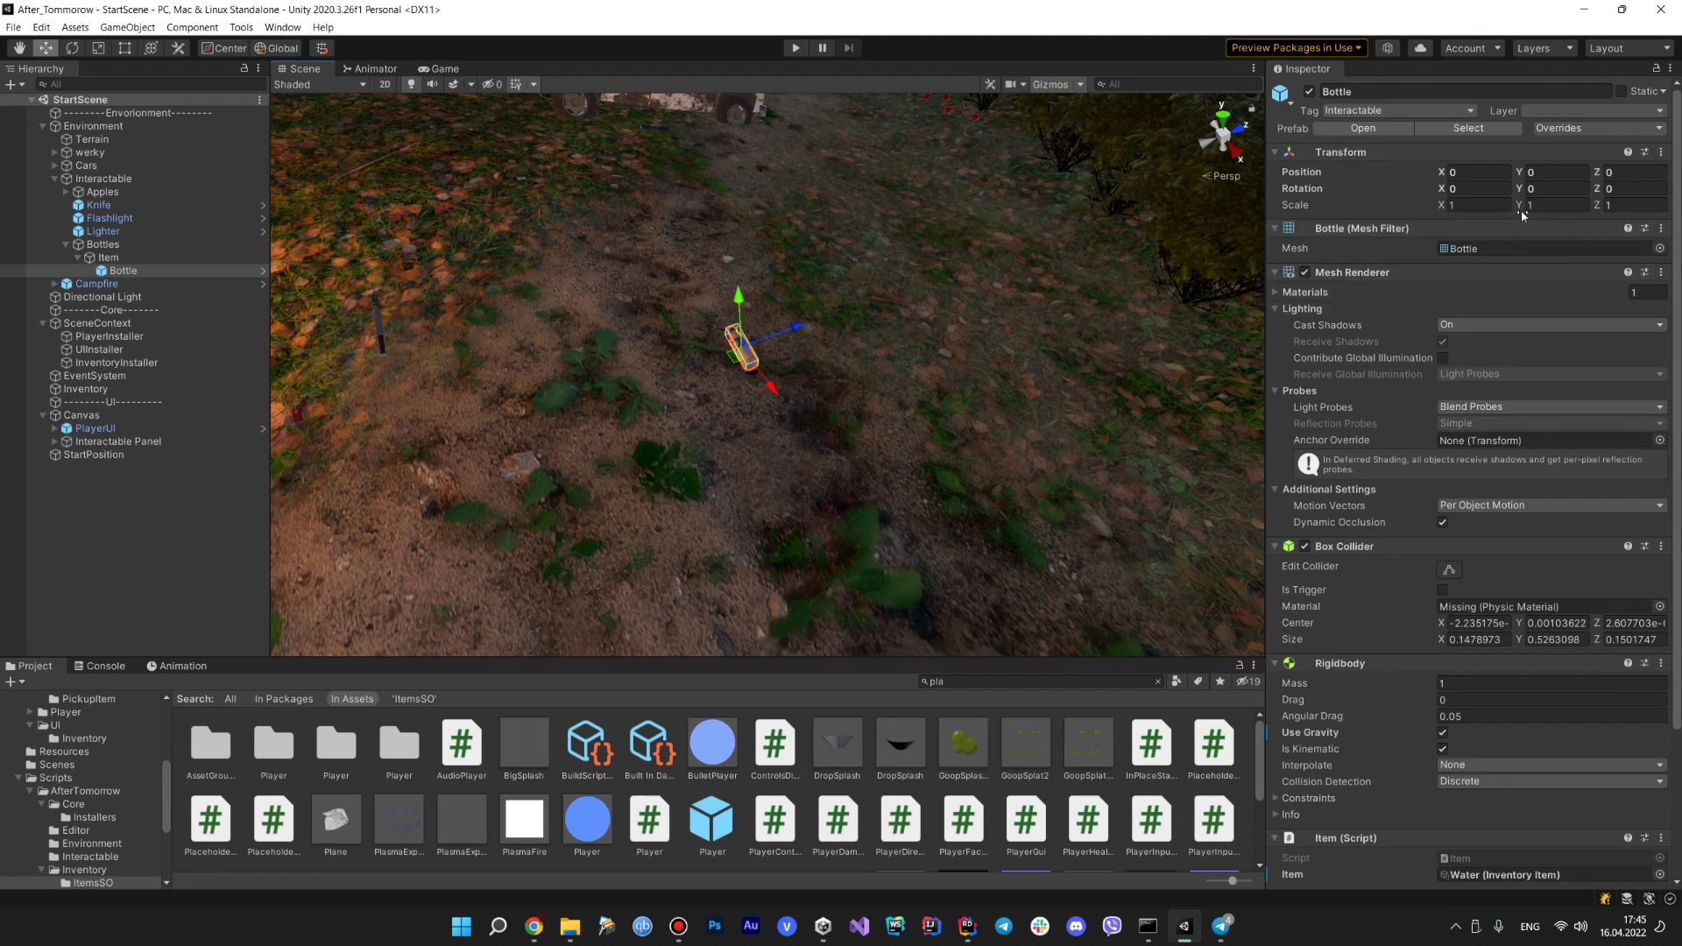
left_click(1549, 117)
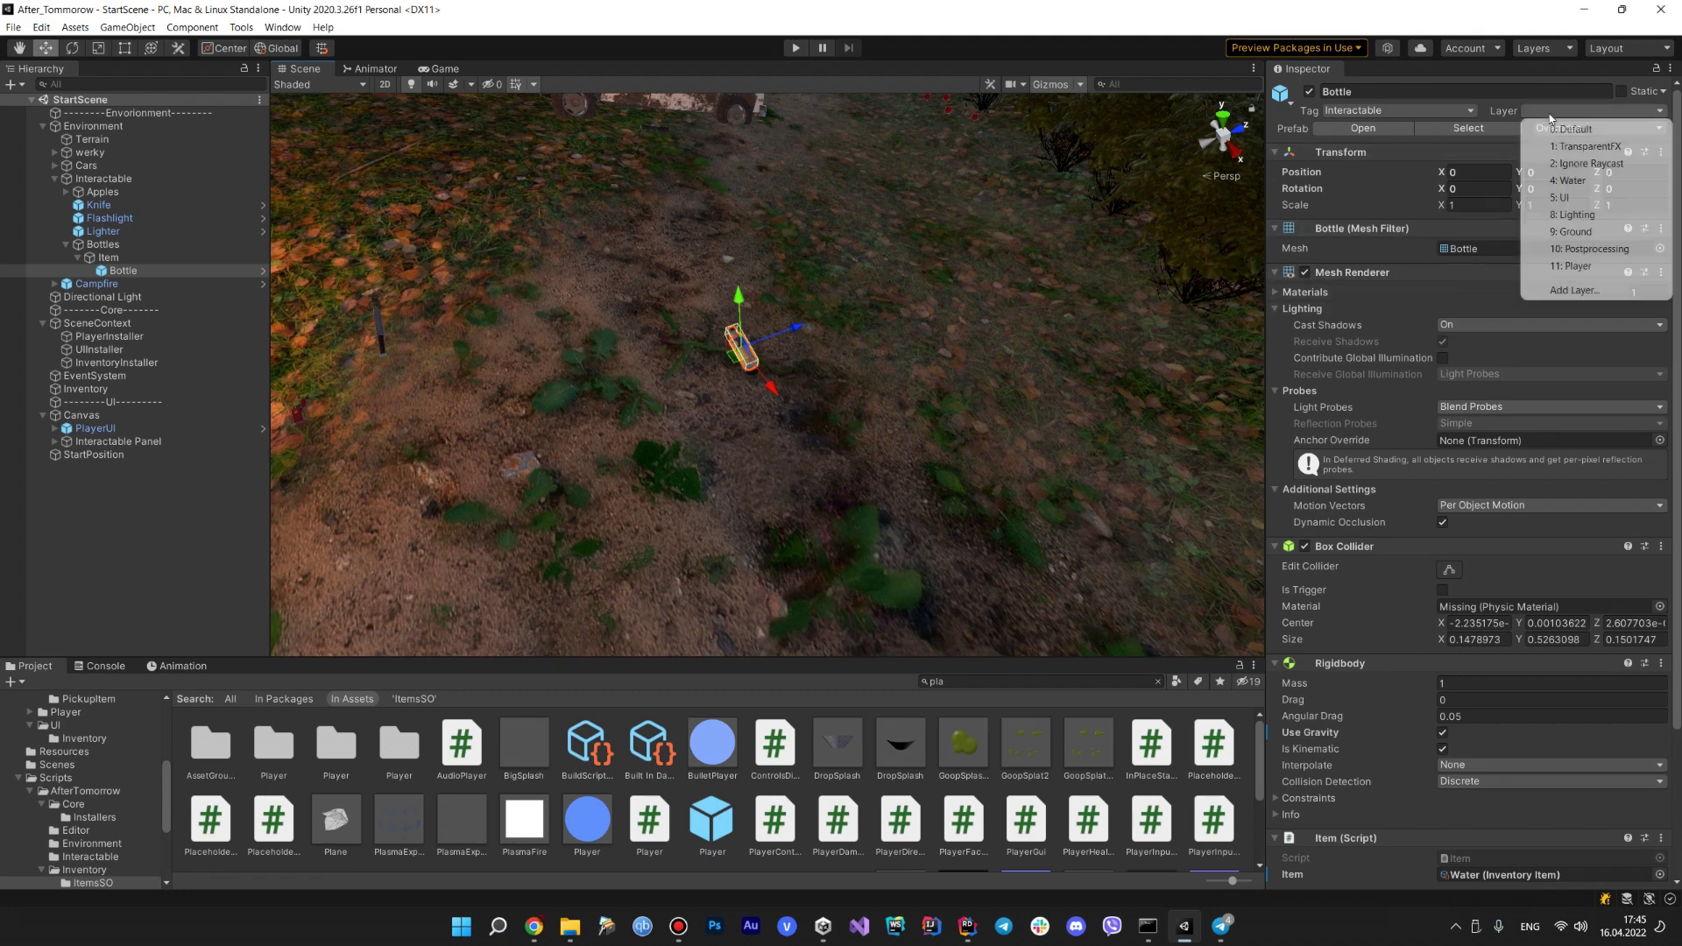
left_click(1561, 289)
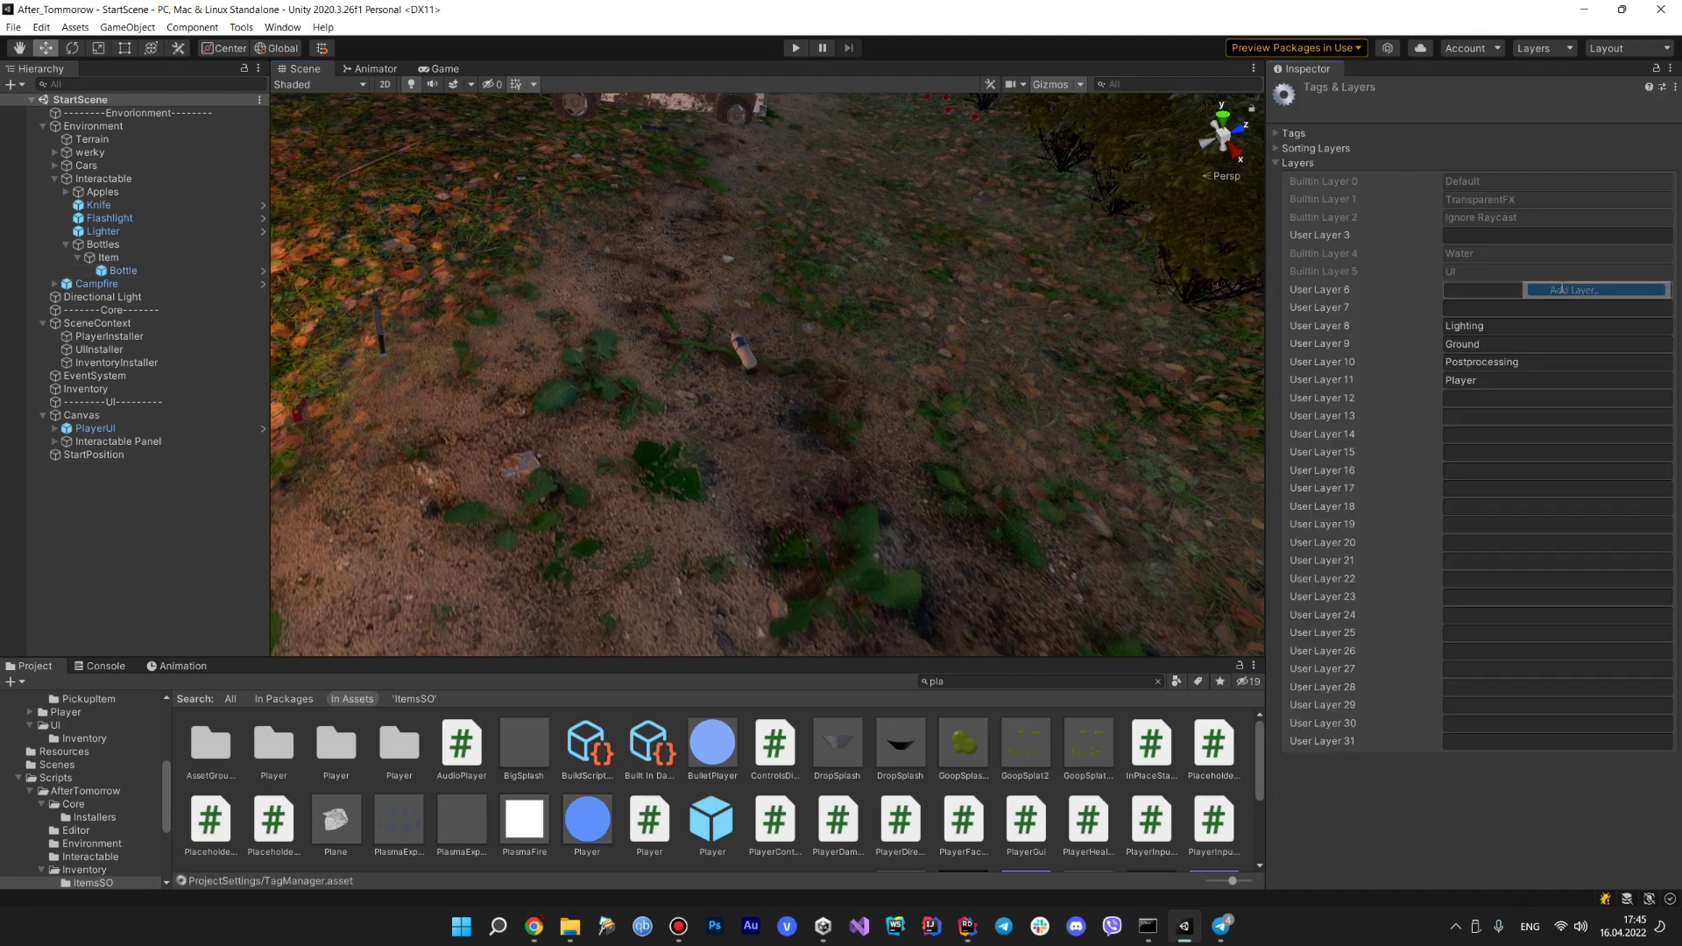
left_click(1471, 397)
type("Items")
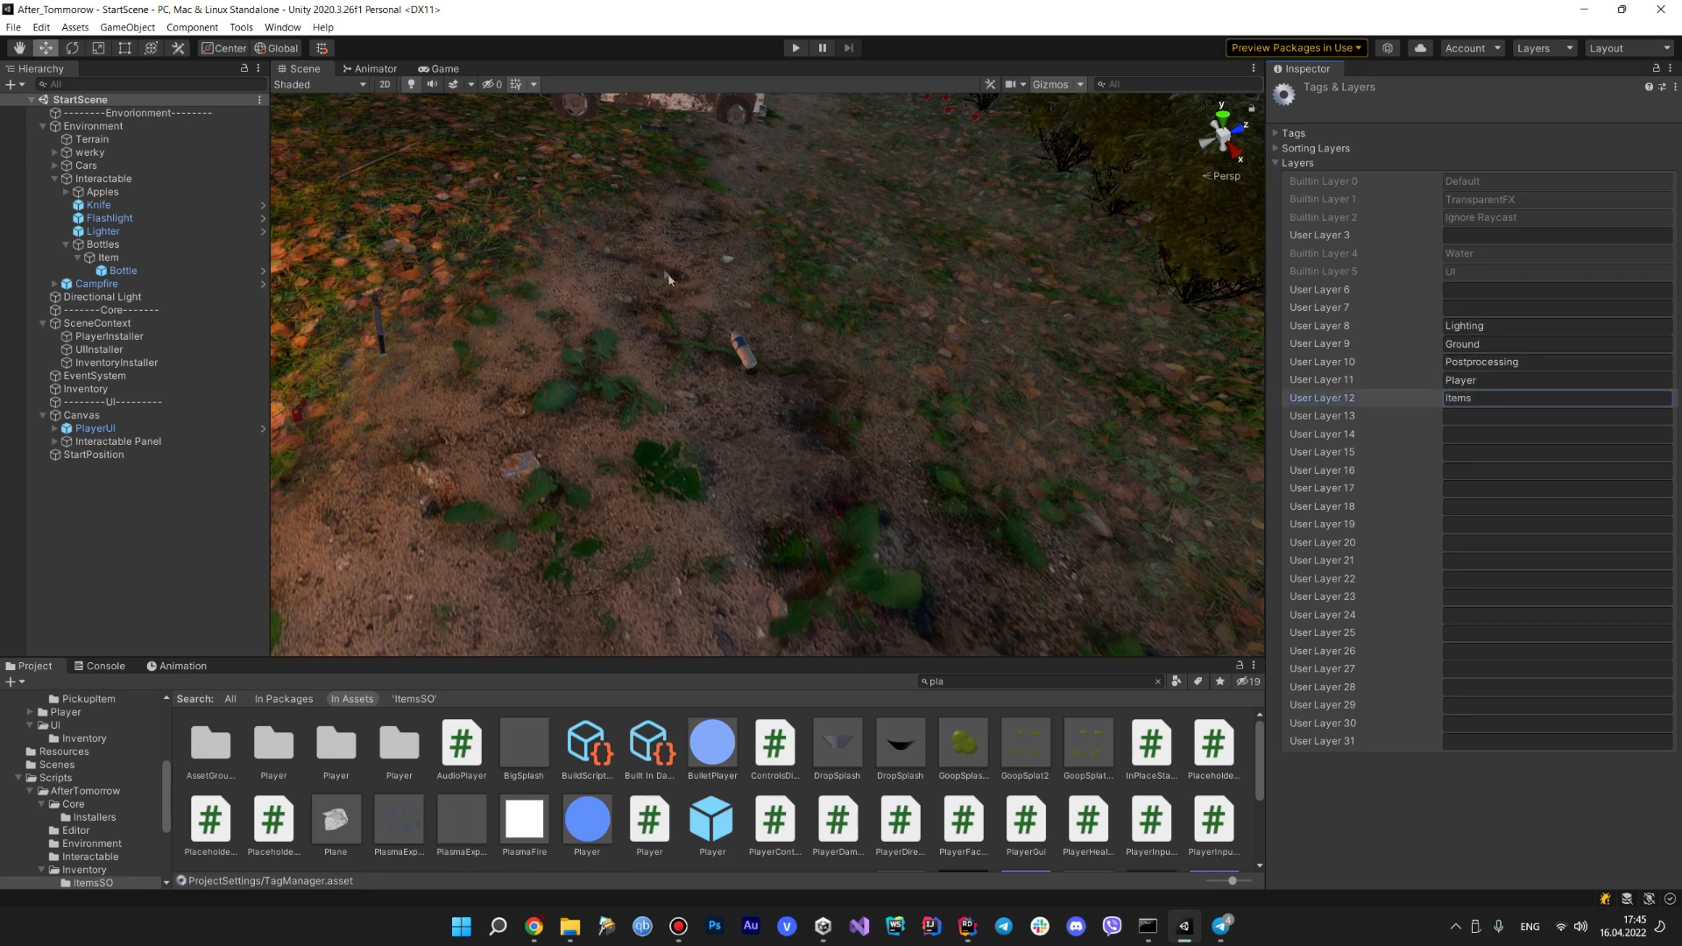
left_click(740, 359)
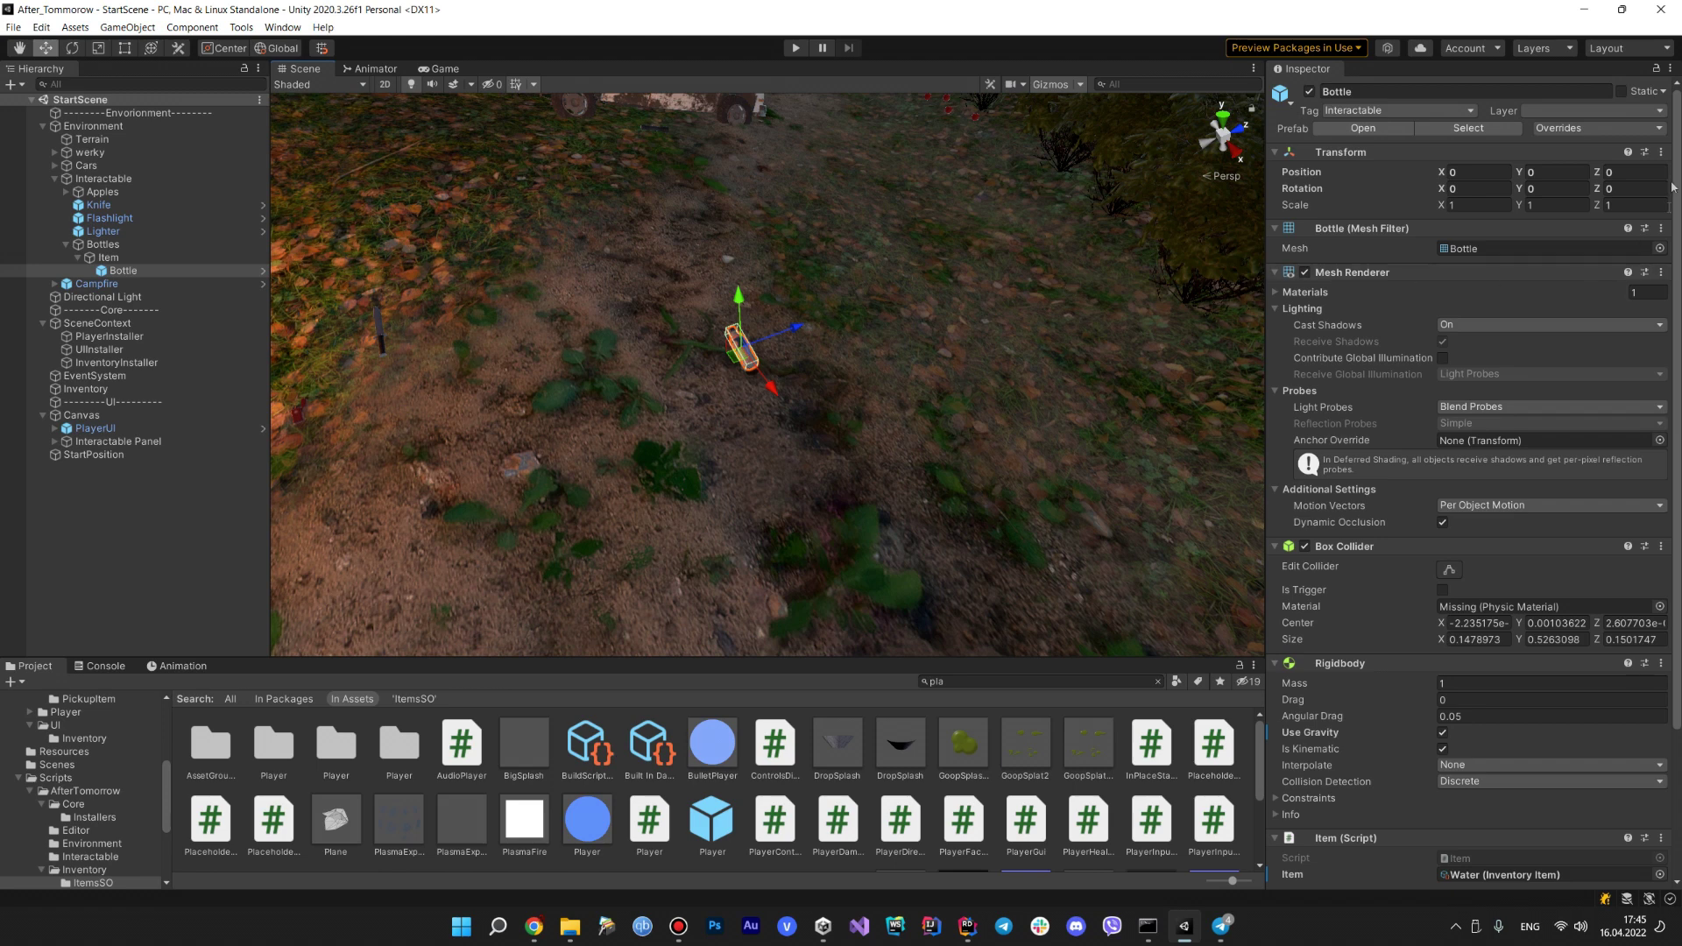
- Assign the Bottle to layer 12: Items and confirm the layer change
left_click(1594, 111)
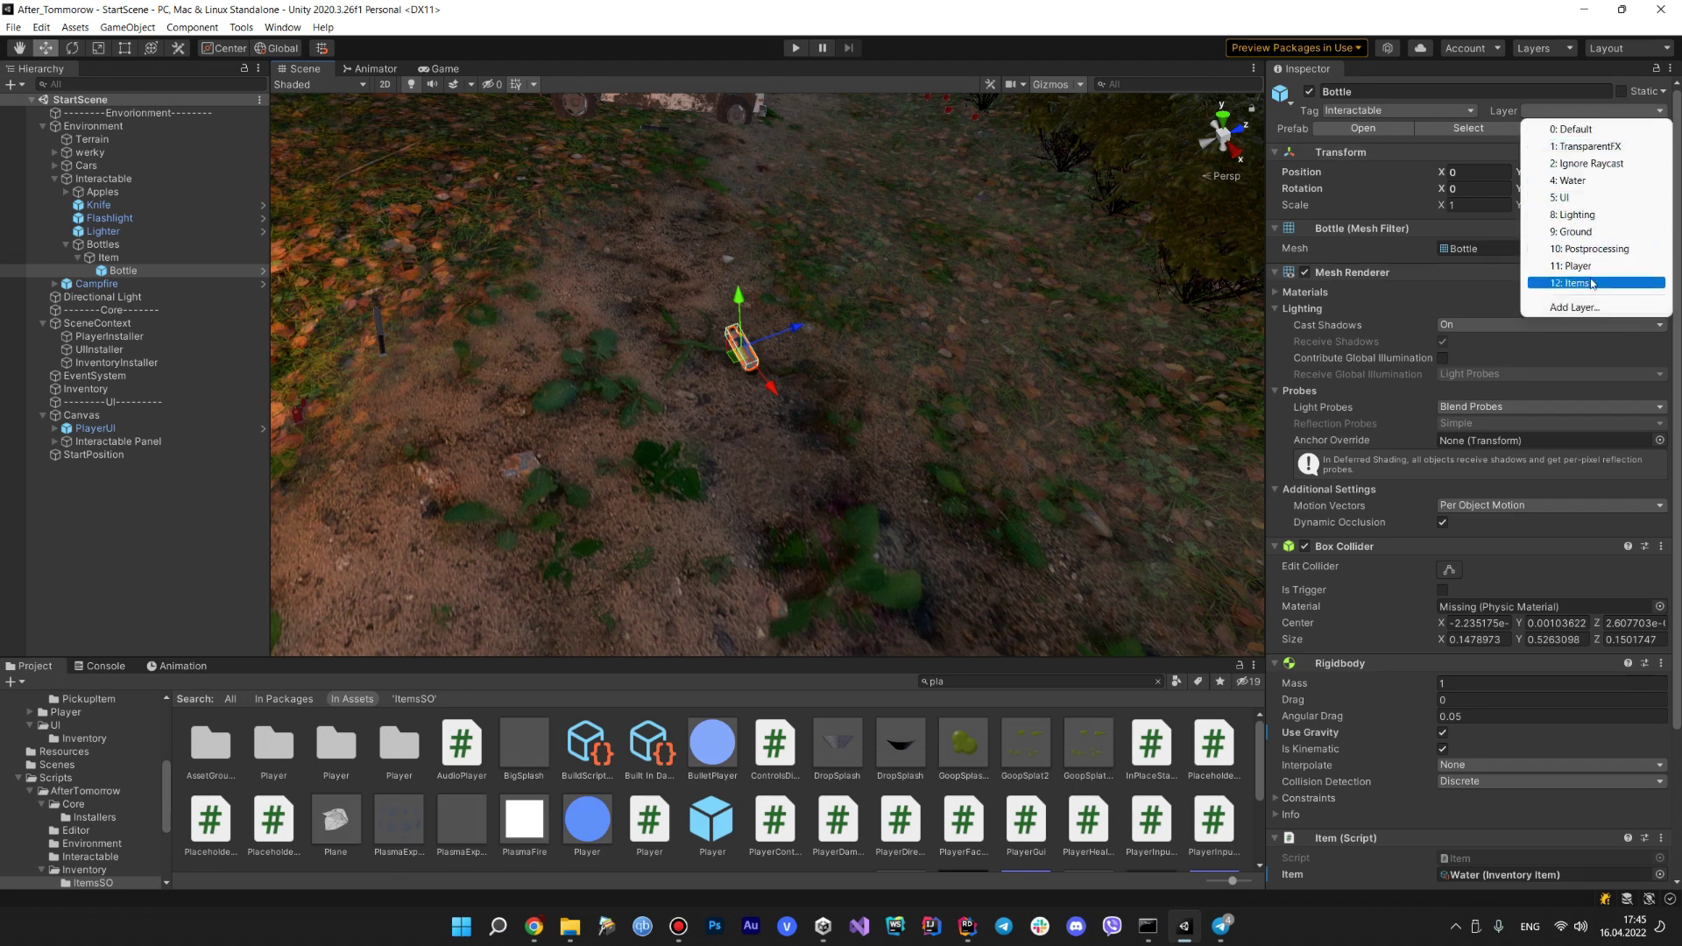
left_click(1592, 283)
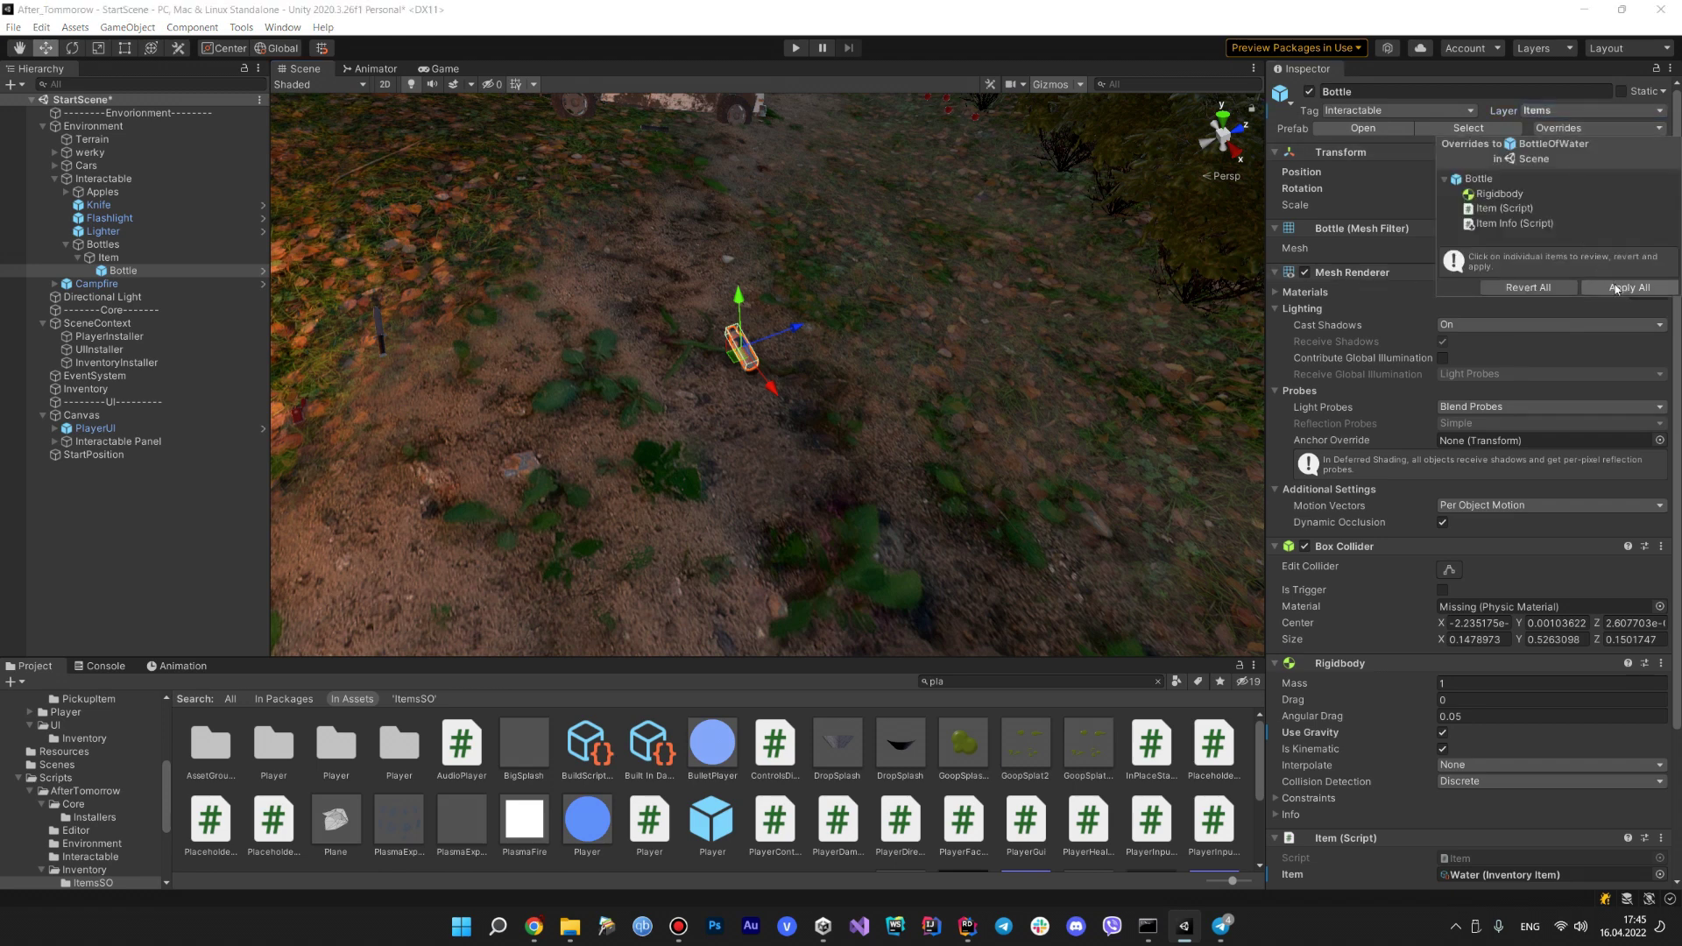
left_click(1613, 290)
right_click_drag(906, 215, 859, 236)
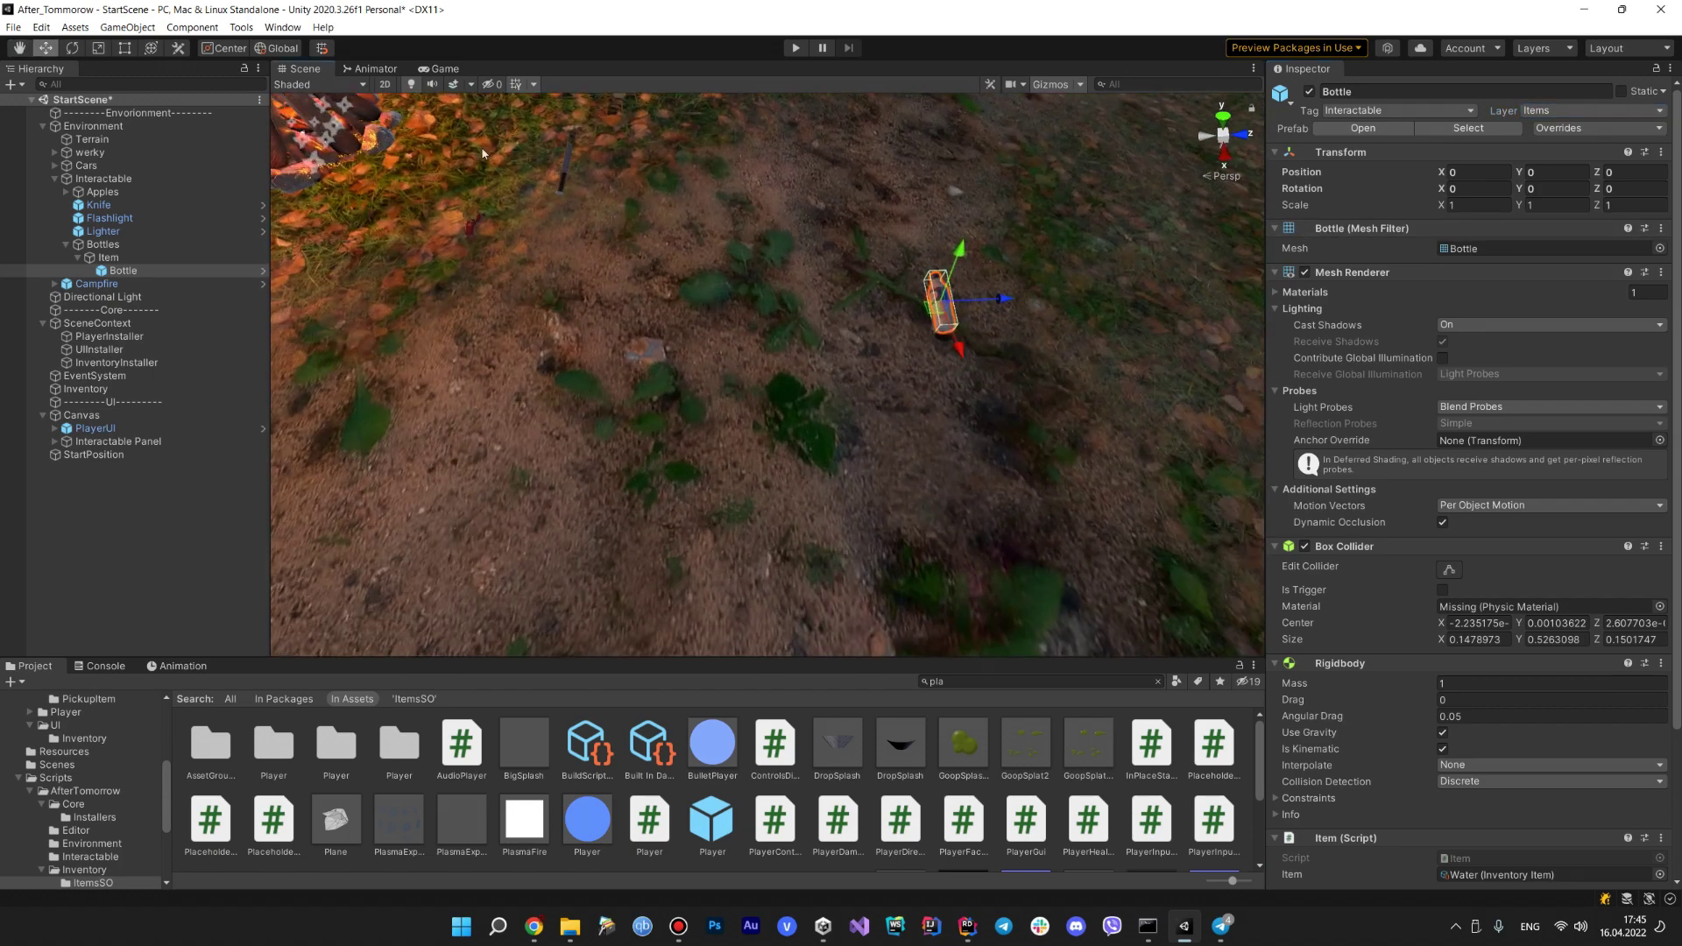
left_click(41, 27)
left_click(92, 497)
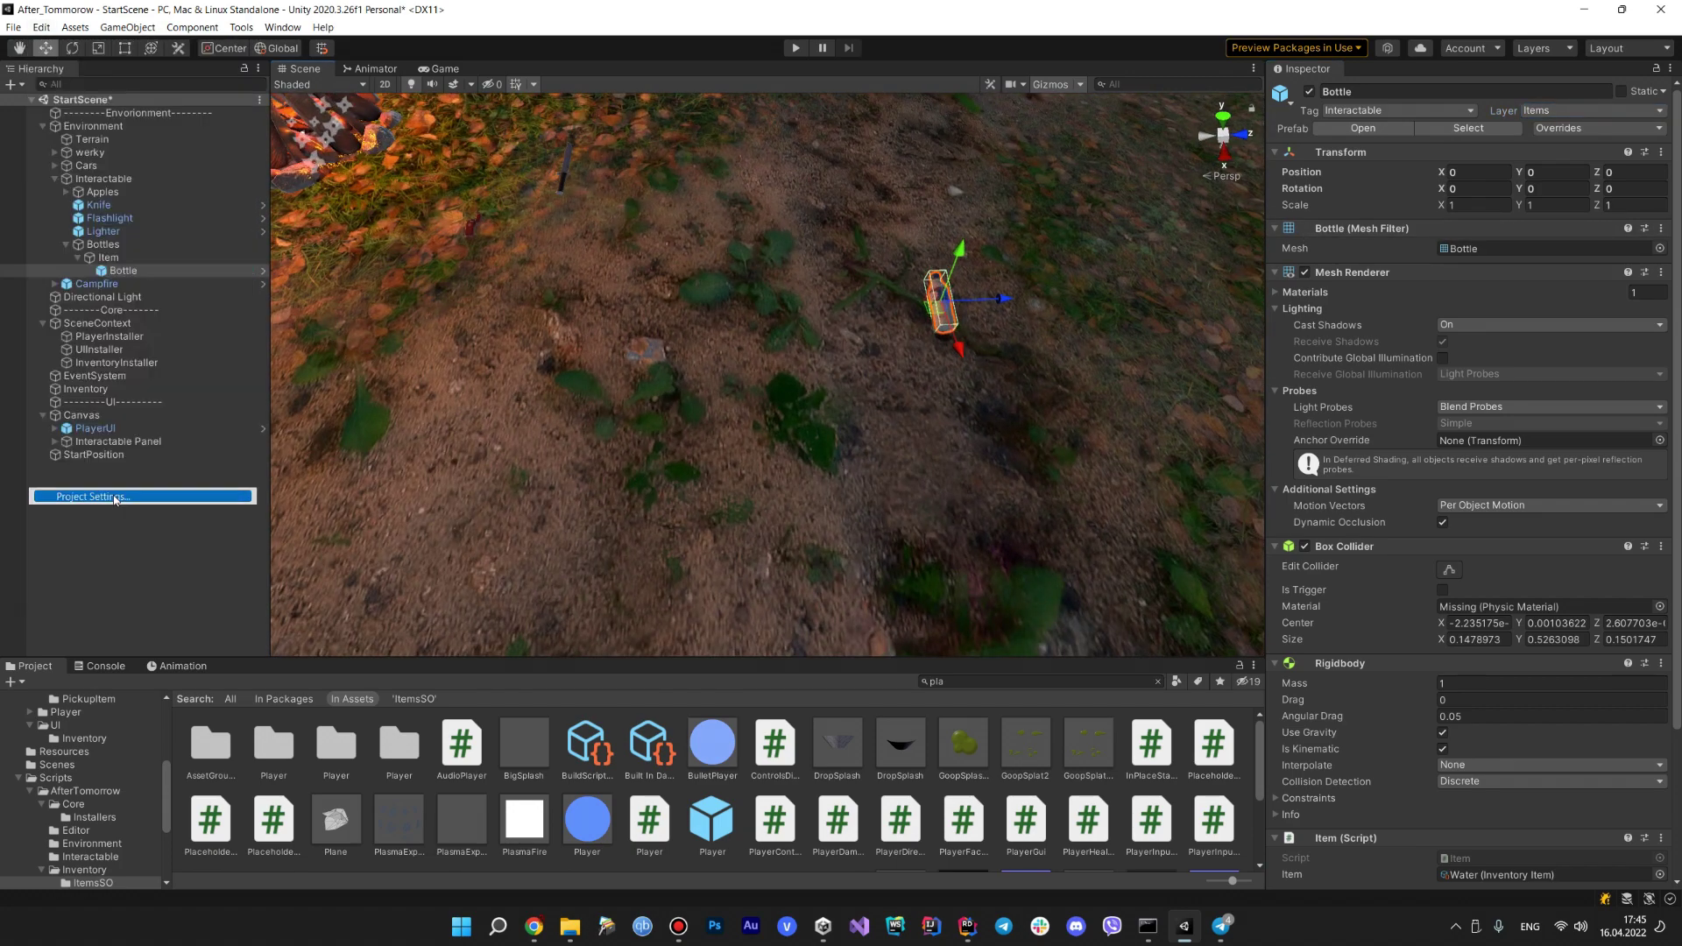
- Uncheck Player–Items plus Water, TransparentFX, Ignore Raycast, UI and Lighting pairs in the collision matrix
scroll(502, 587, "down", 1)
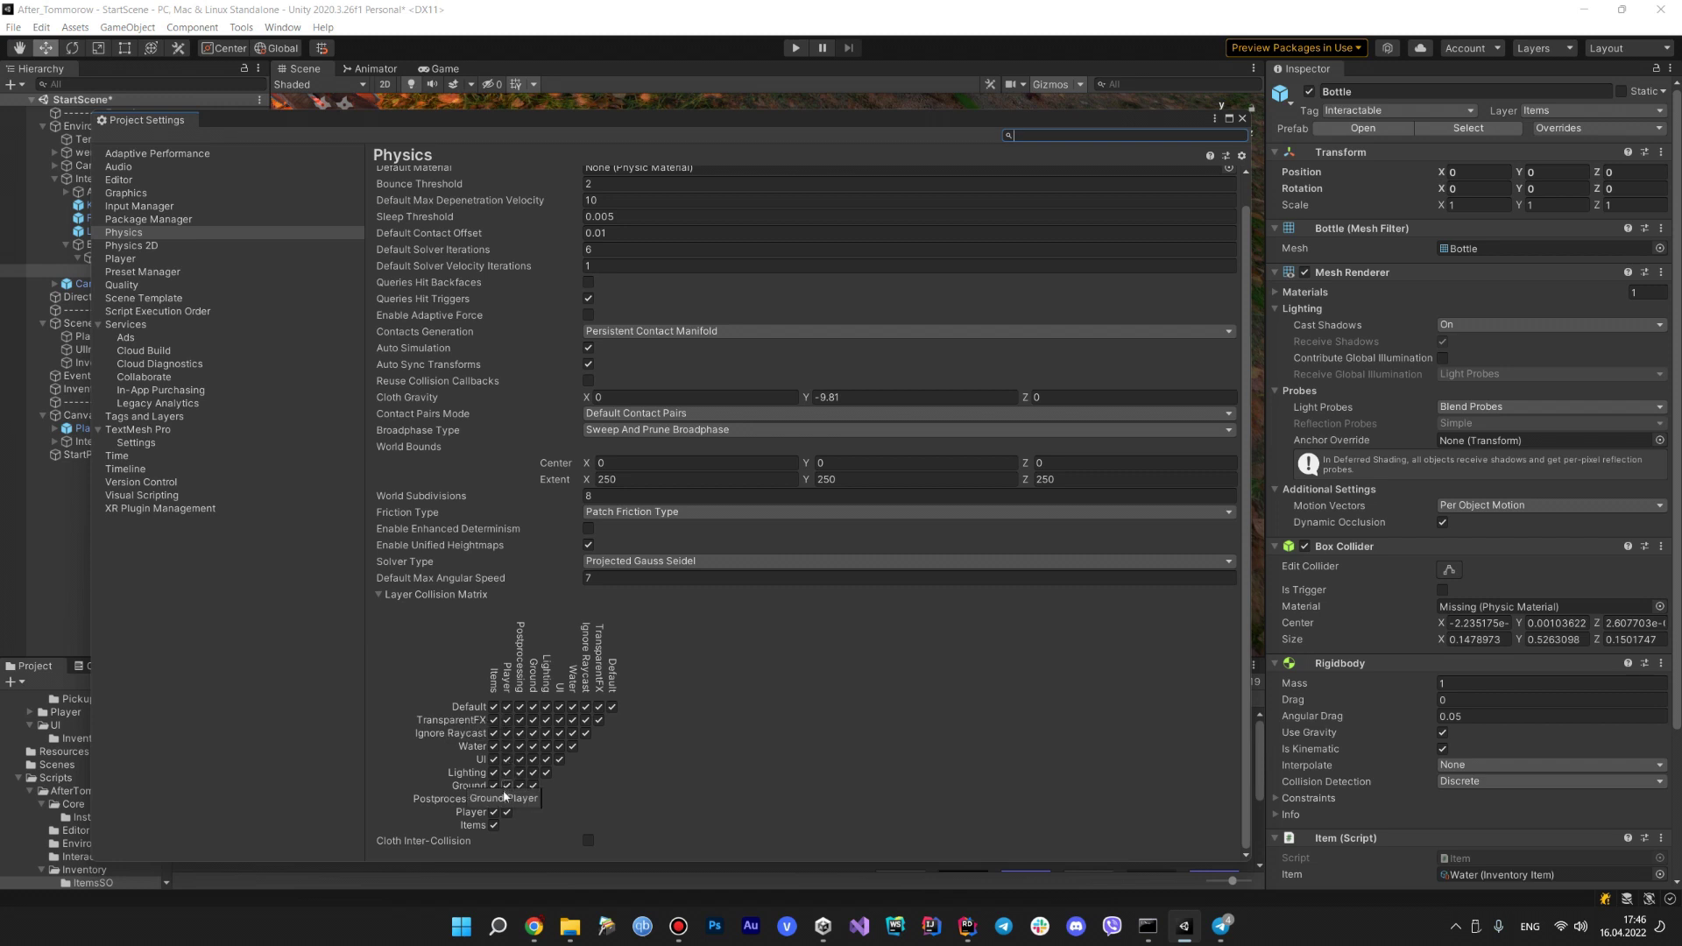
left_click(495, 813)
left_click(573, 706)
left_click(573, 719)
left_click(573, 745)
left_click(599, 720)
left_click(585, 707)
left_click(559, 720)
left_click(559, 733)
left_click(546, 773)
left_click(533, 772)
left_click(519, 773)
left_click(507, 772)
left_click(494, 773)
- Keep Postprocessing colliding with itself, Player and Items, close Project Settings and run the game
left_click(506, 799)
left_click(519, 800)
left_click(519, 799)
left_click(507, 799)
left_click(493, 799)
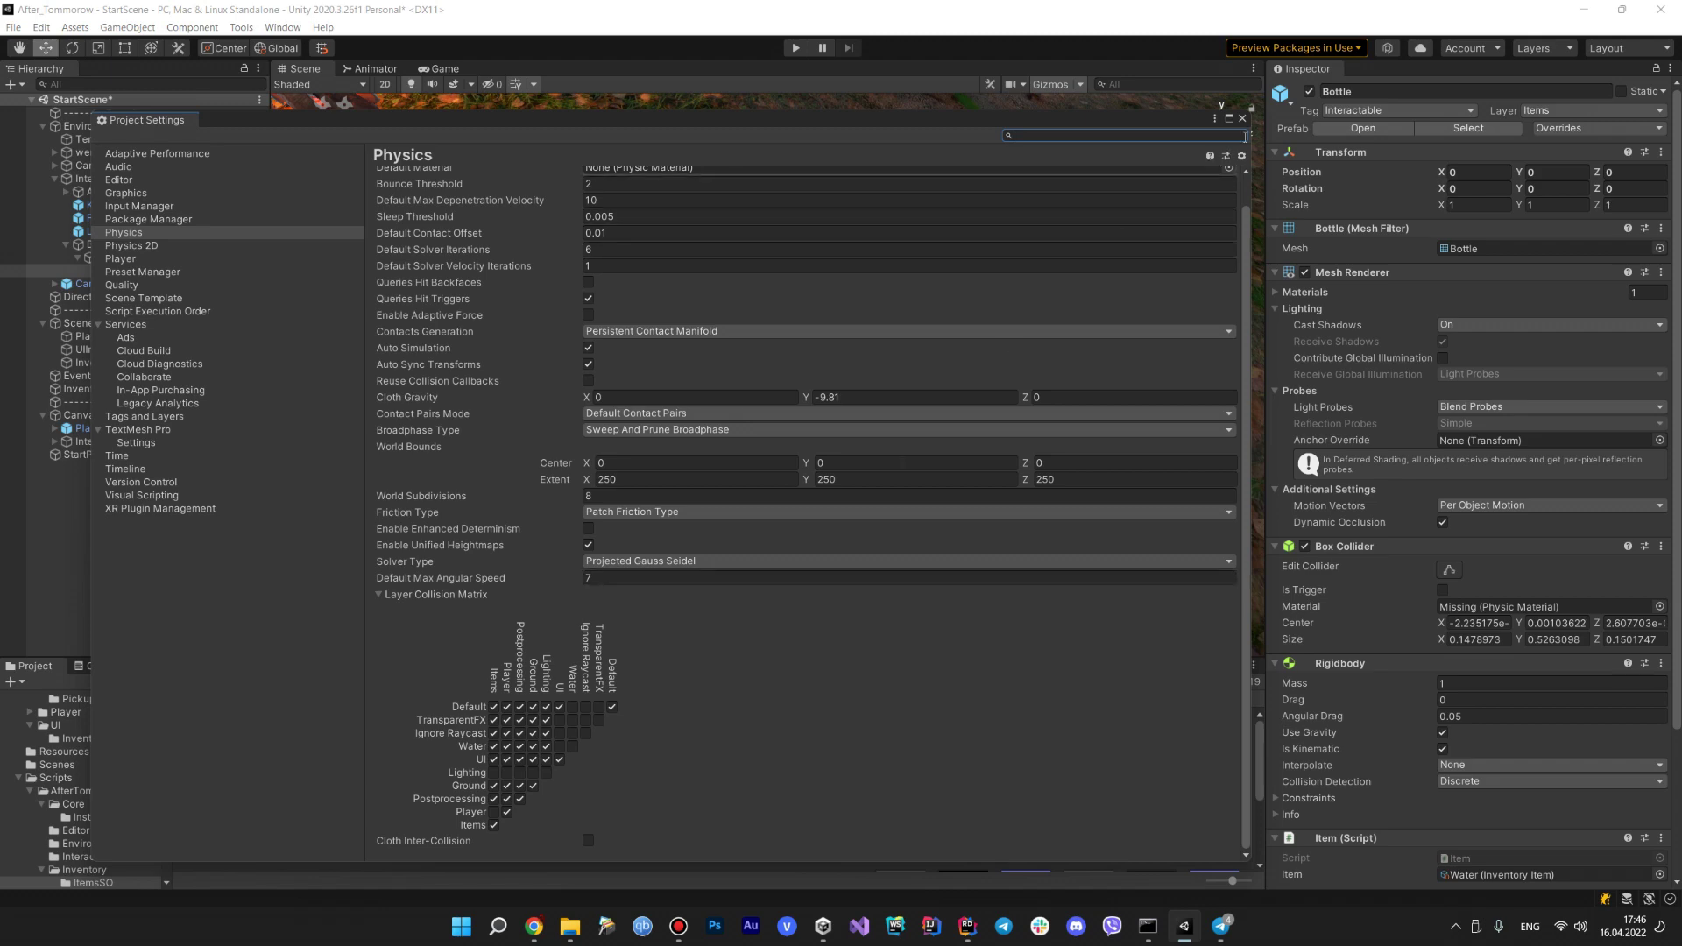
left_click(1244, 119)
mouse_move(793, 401)
right_mouse_down()
mouse_move(860, 354)
mouse_move(849, 266)
right_mouse_up()
left_click(796, 47)
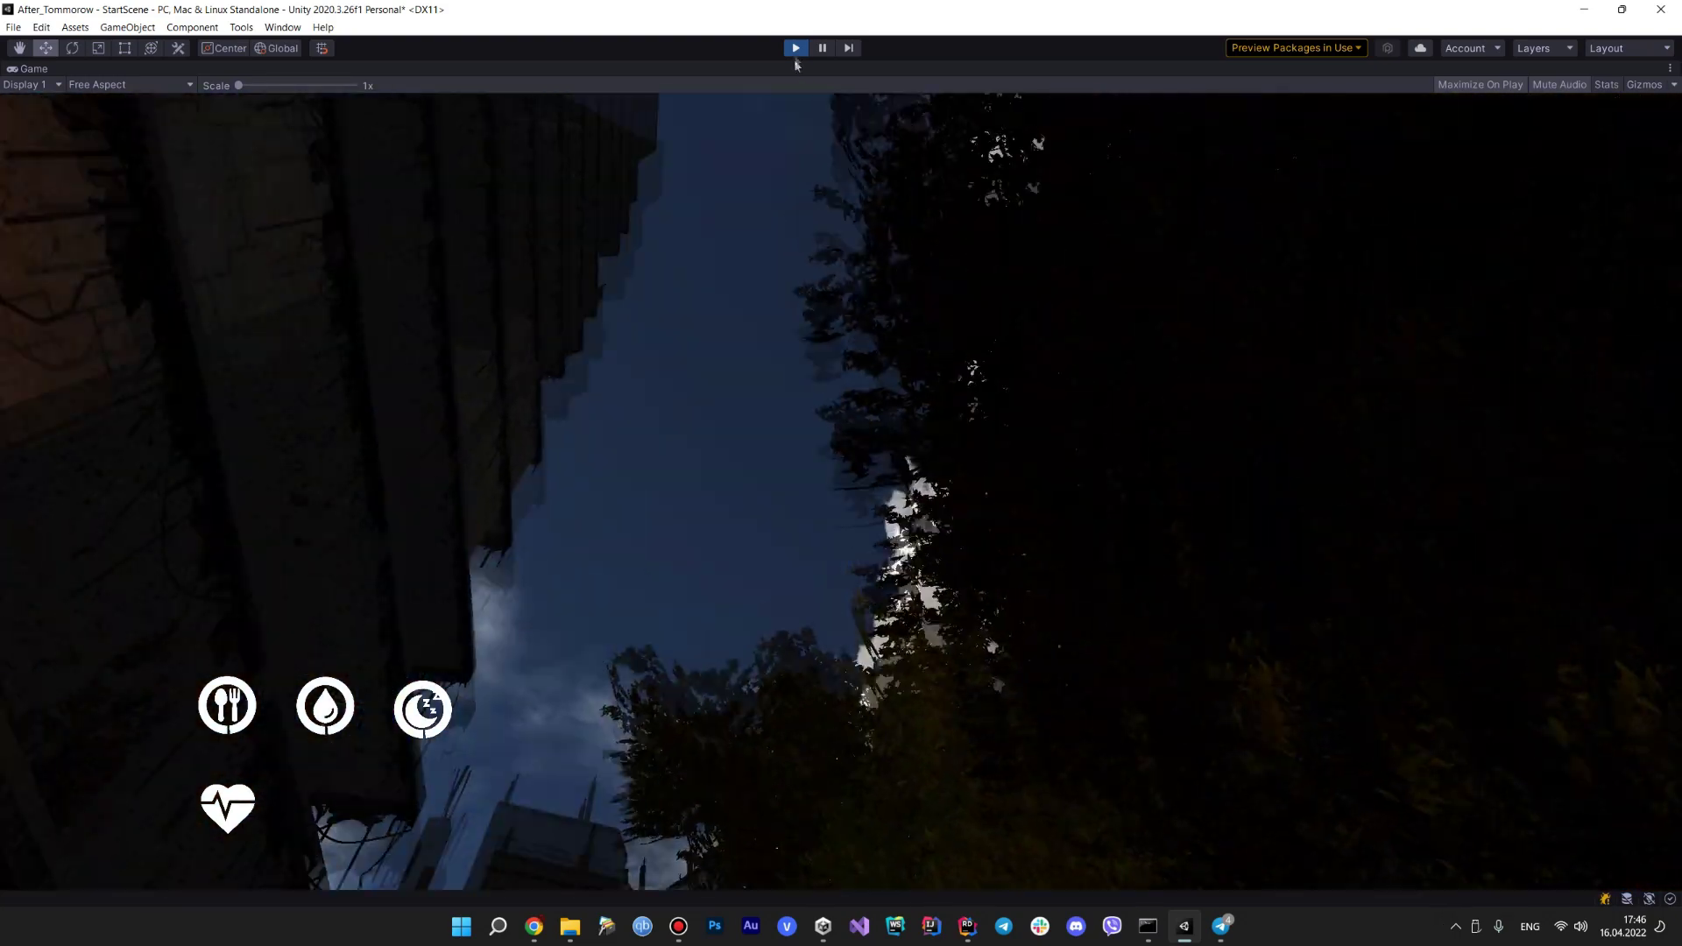
- Stop Play mode and frame the Bottle in the Scene view
key("Escape")
left_click(795, 49)
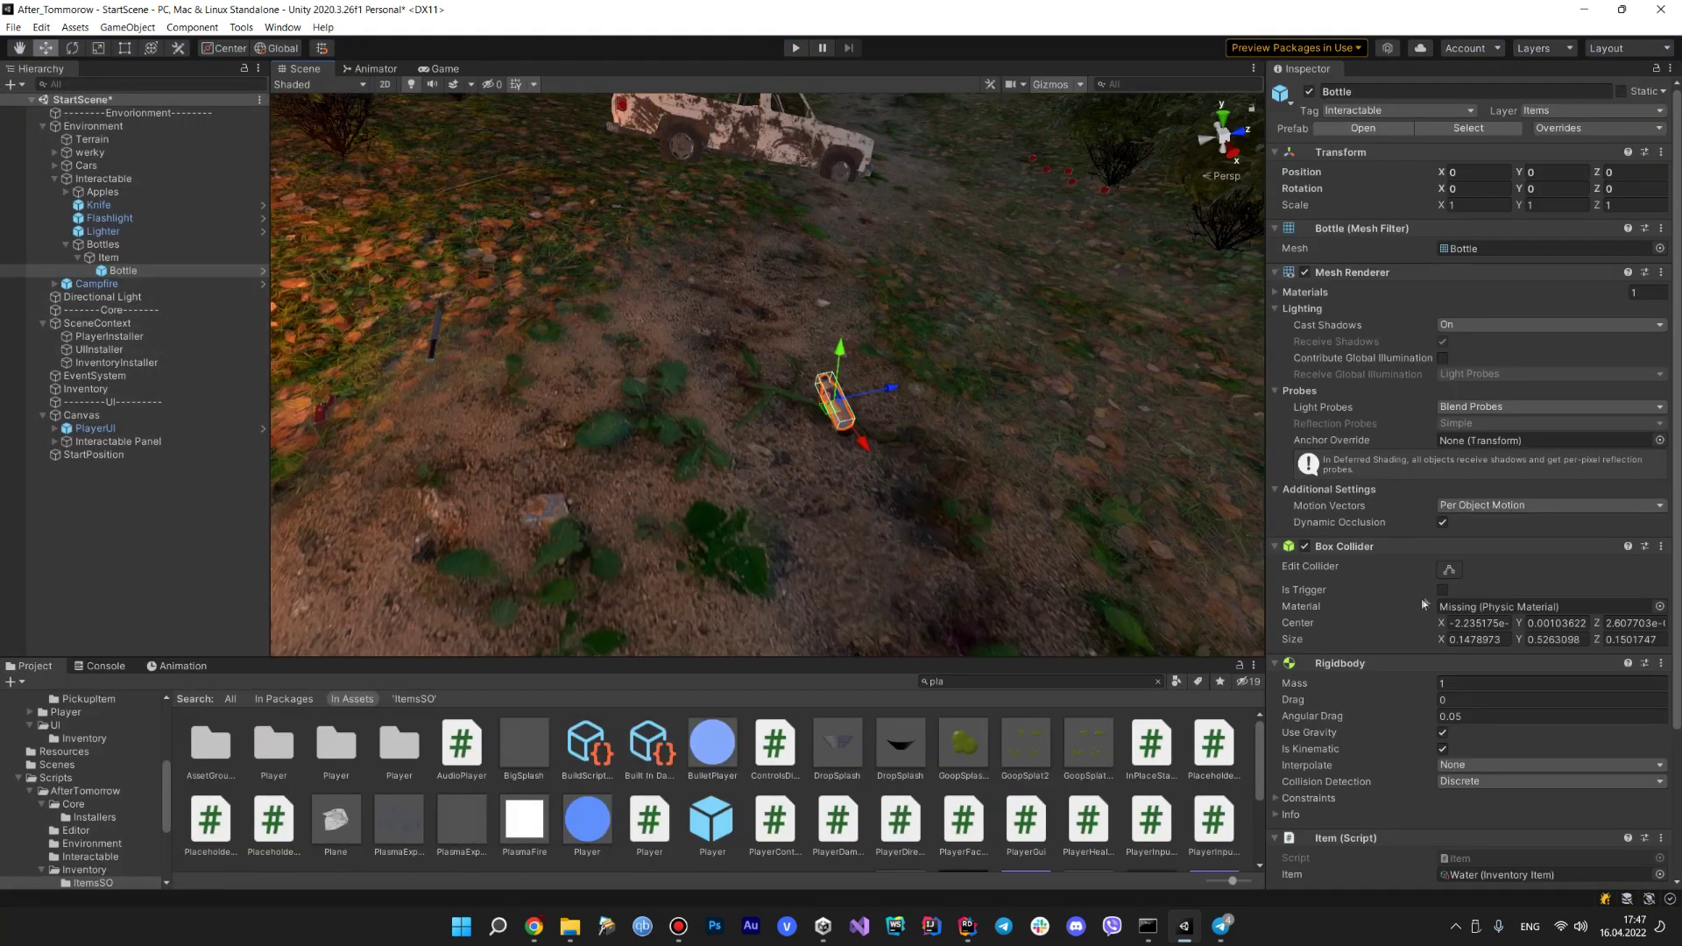
key("f")
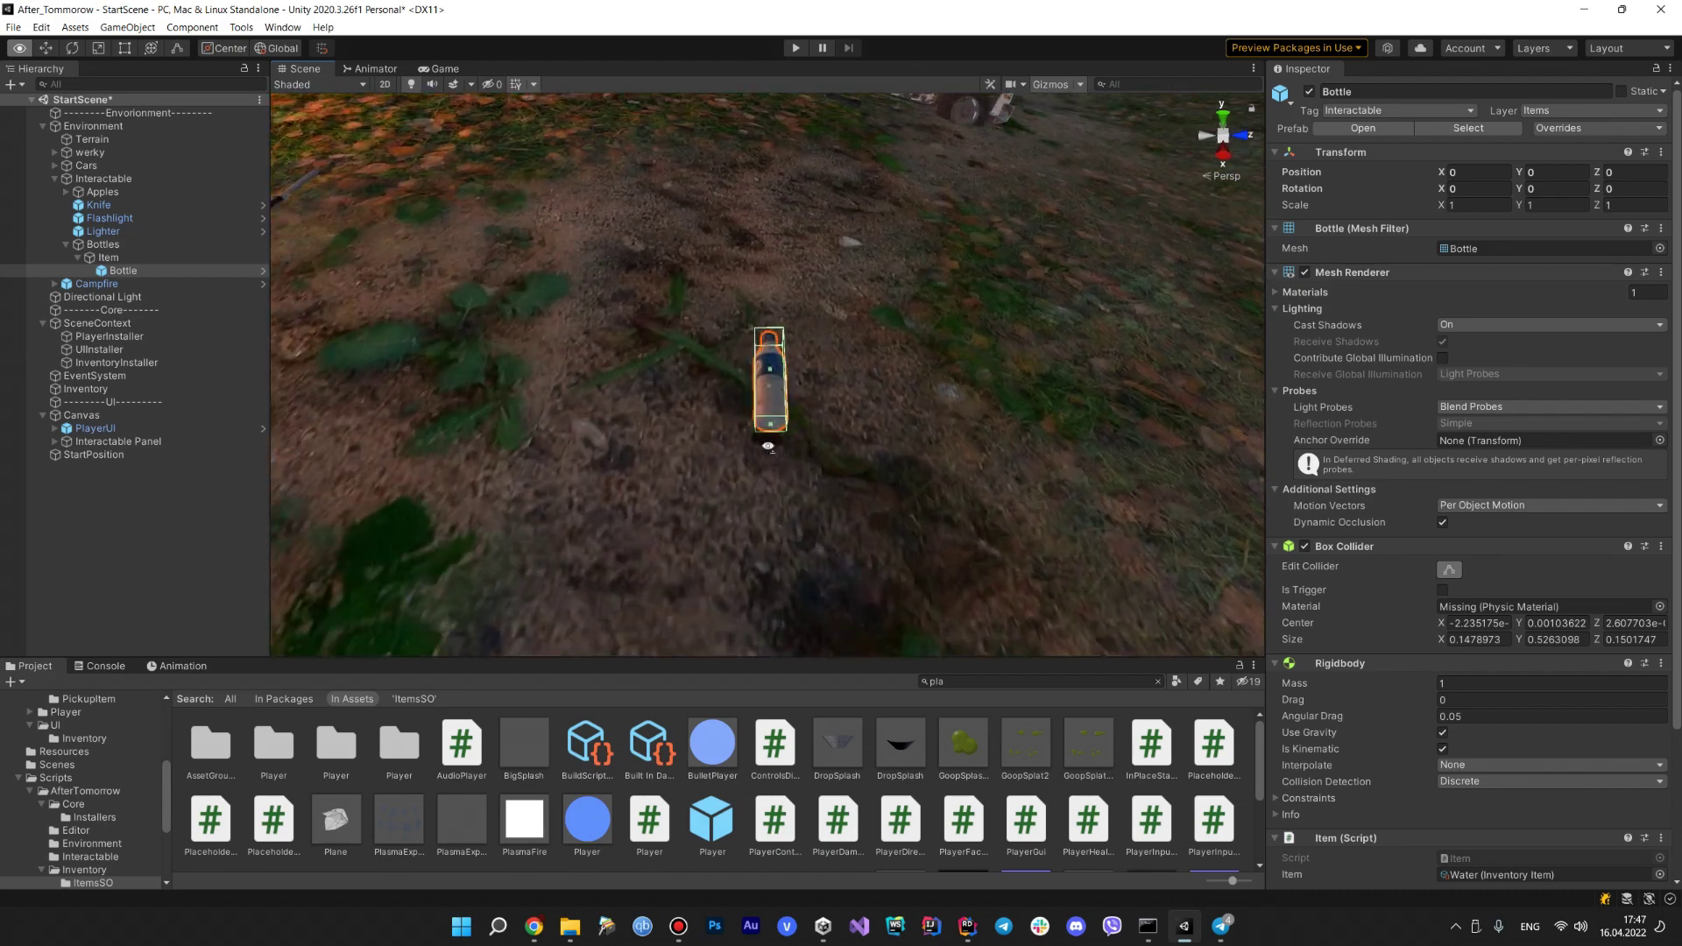
left_click_drag(769, 446, 763, 424, "alt")
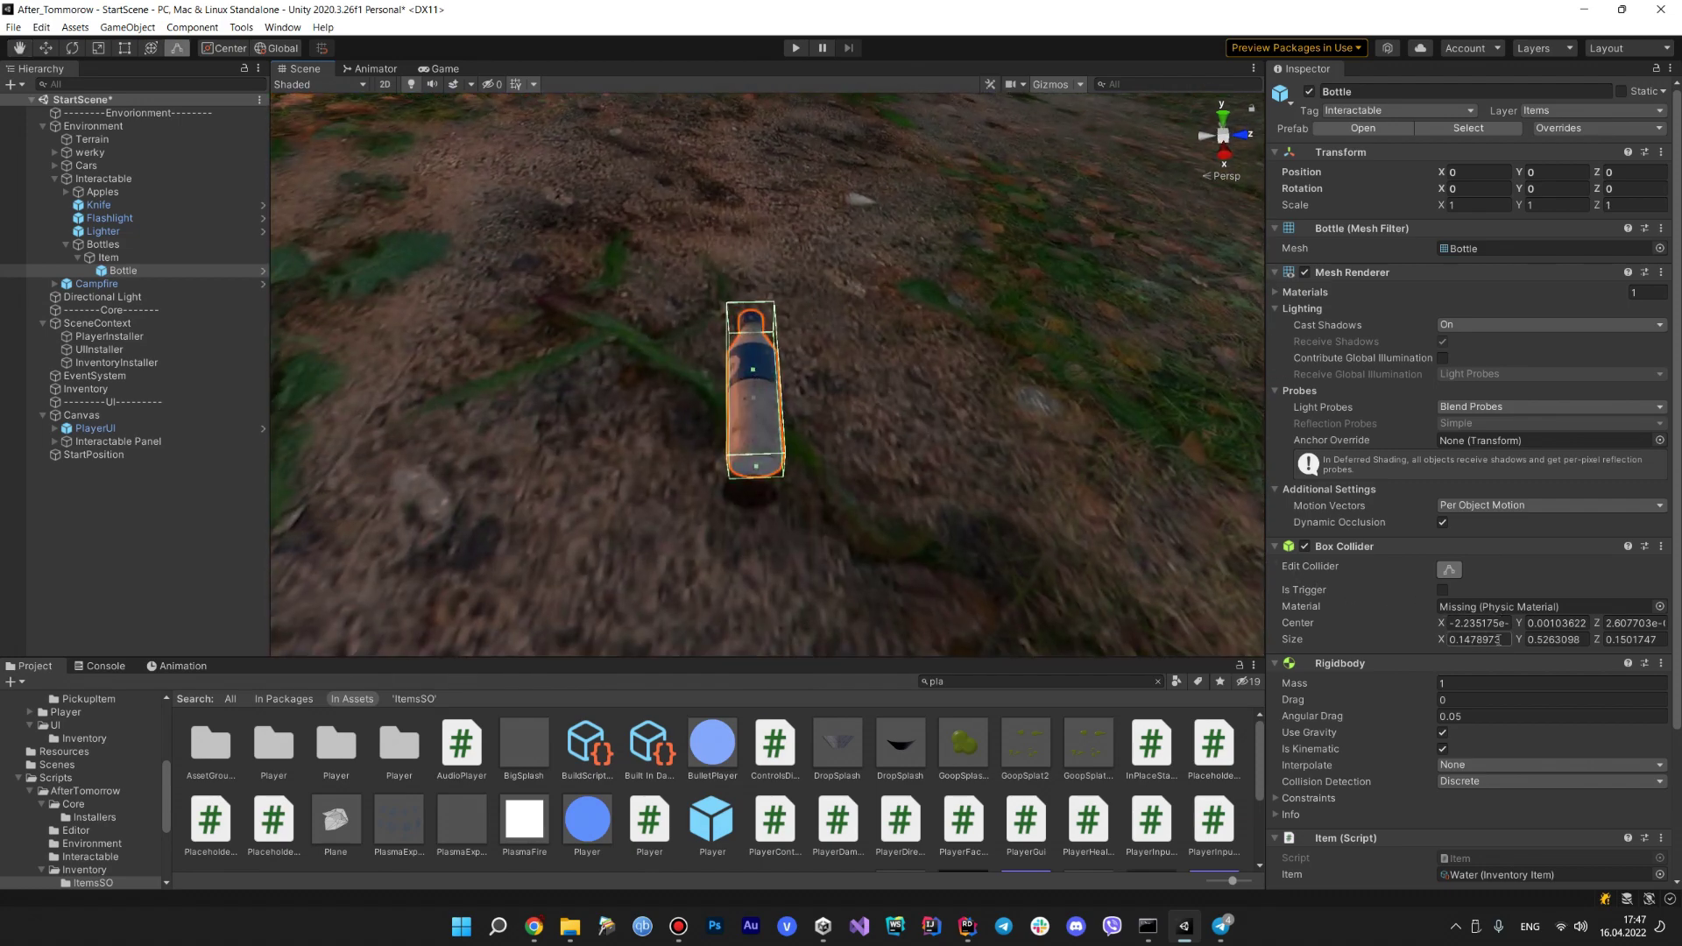
- Append *2 to Box Collider Size X, Y and Z, giving about 0.296 × 1.053 × 0.300
left_click(1499, 640)
left_click(1508, 645)
type("*2")
key("Return")
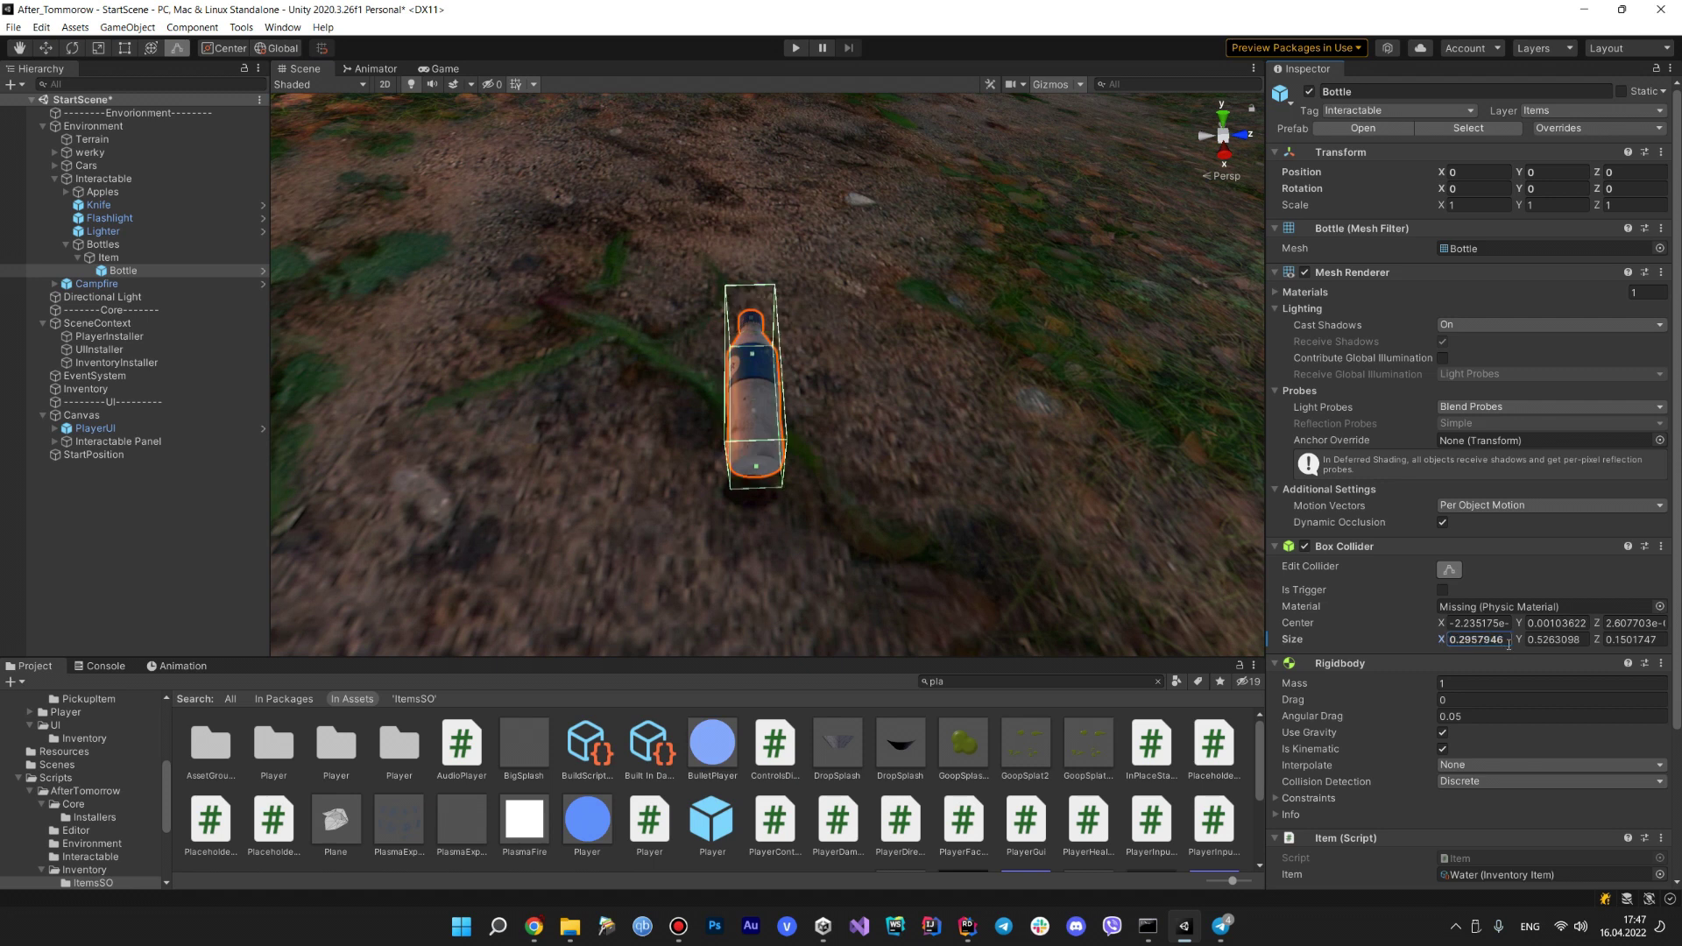
left_click(1586, 639)
type("*2")
key("Return")
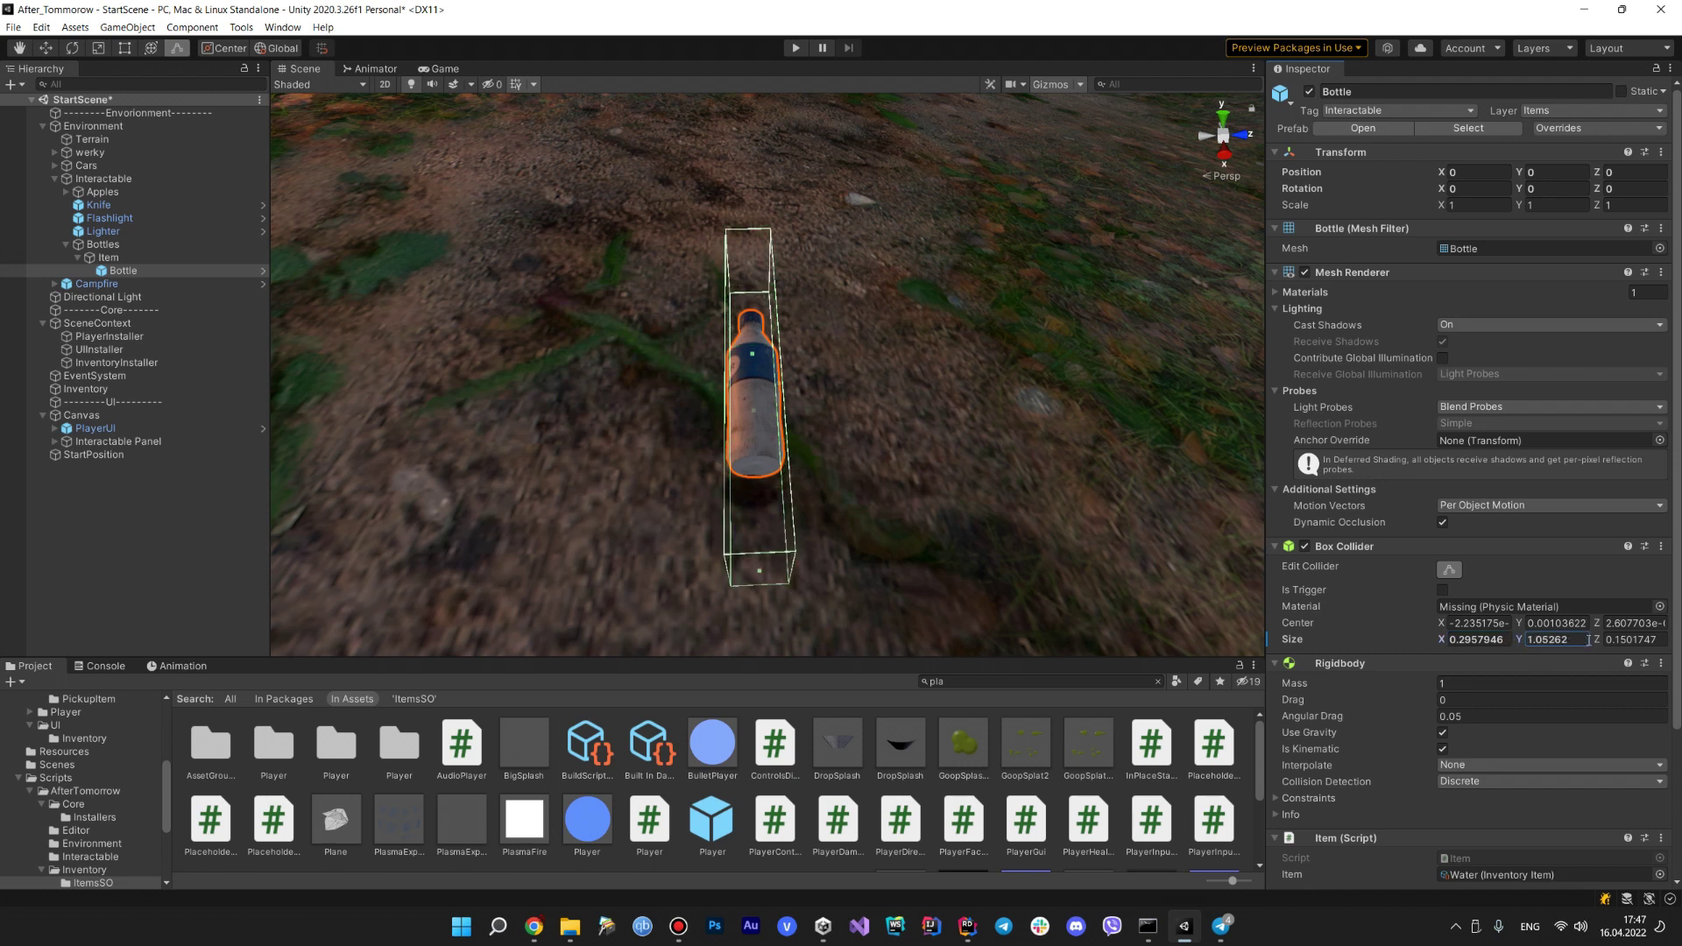
left_click(1652, 640)
type("*2")
key("Return")
mouse_move(834, 322)
right_mouse_down()
mouse_move(877, 286)
mouse_move(885, 298)
right_mouse_up()
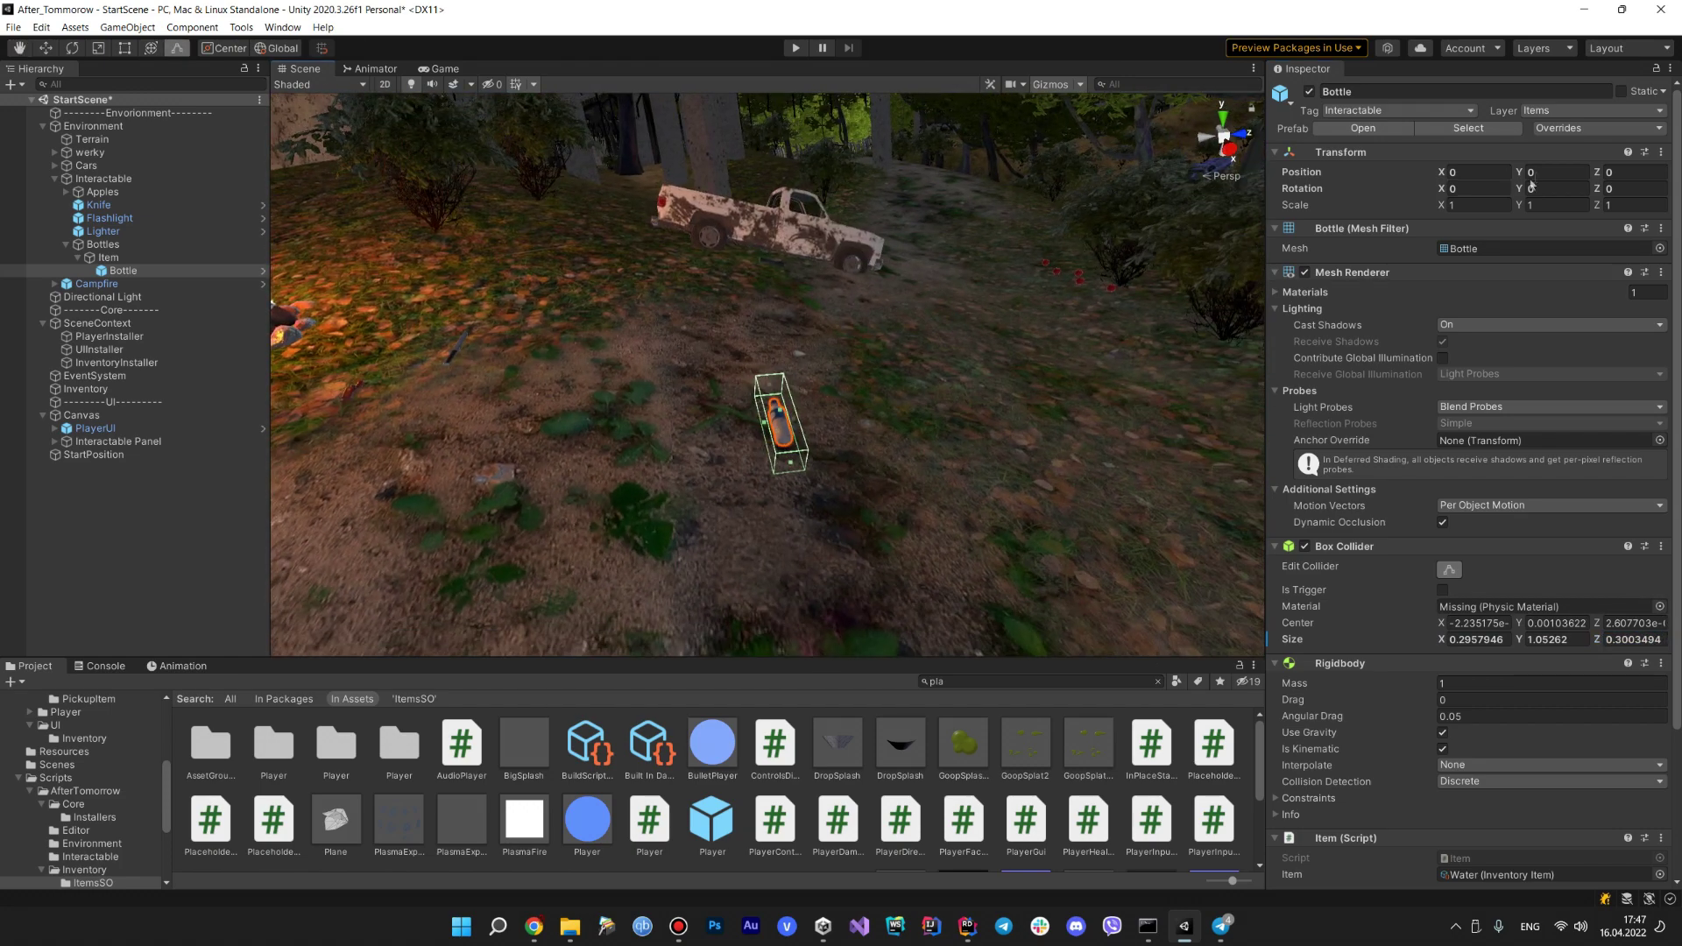
left_click(1589, 128)
left_click(796, 47)
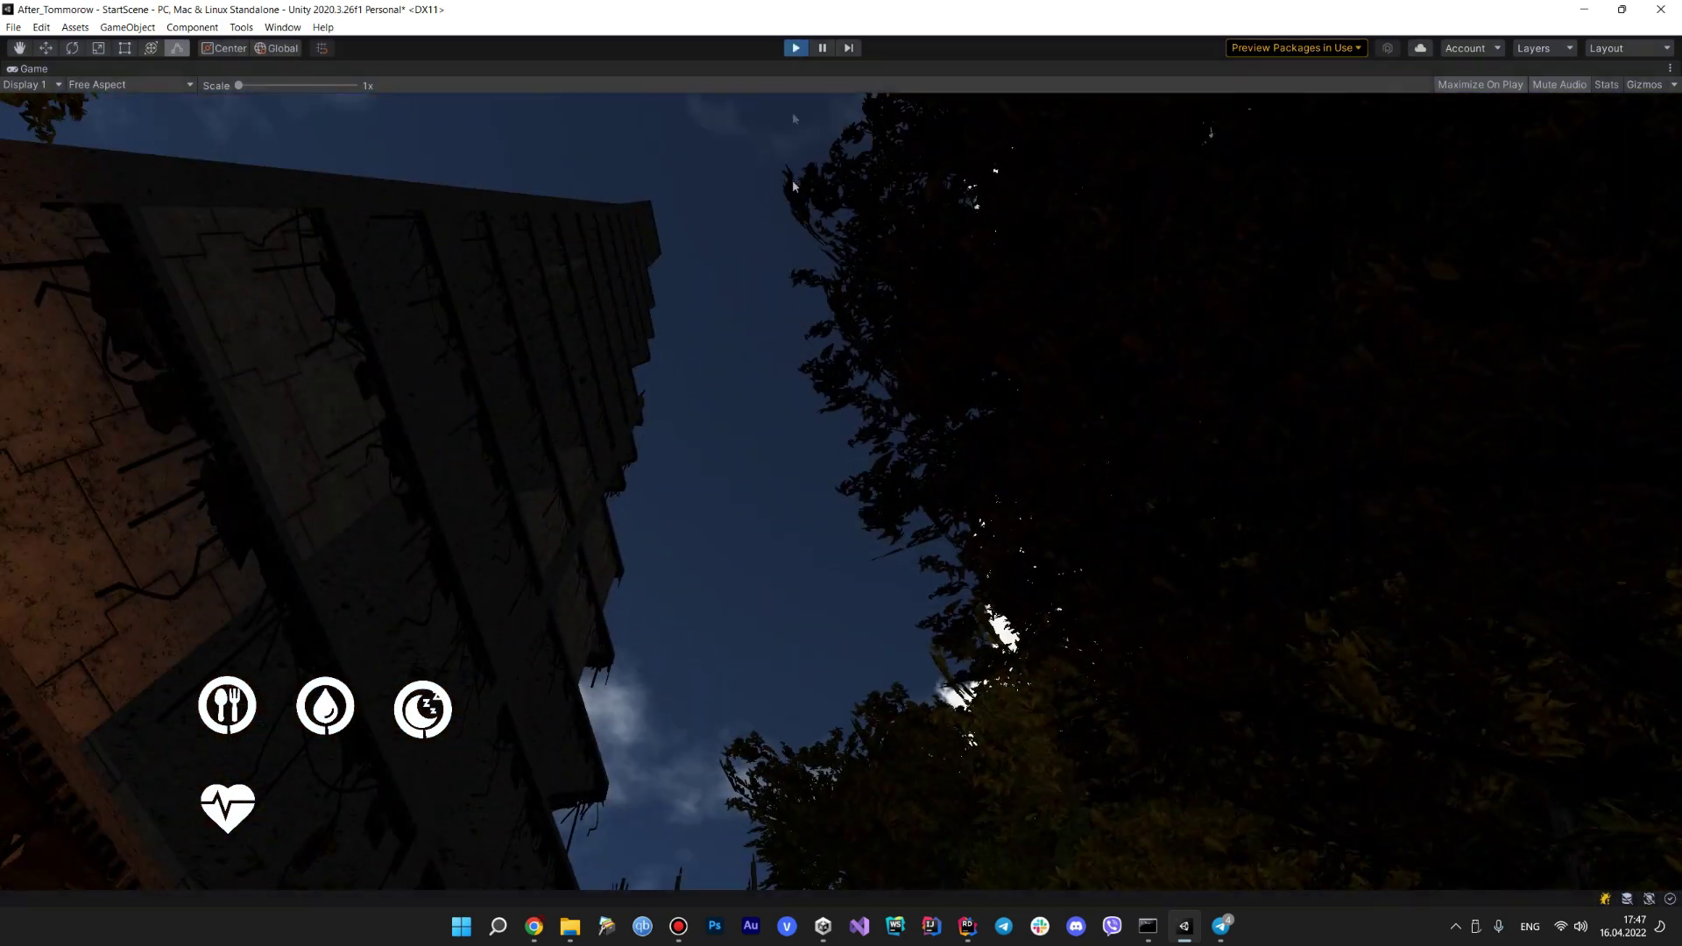
left_click(796, 47)
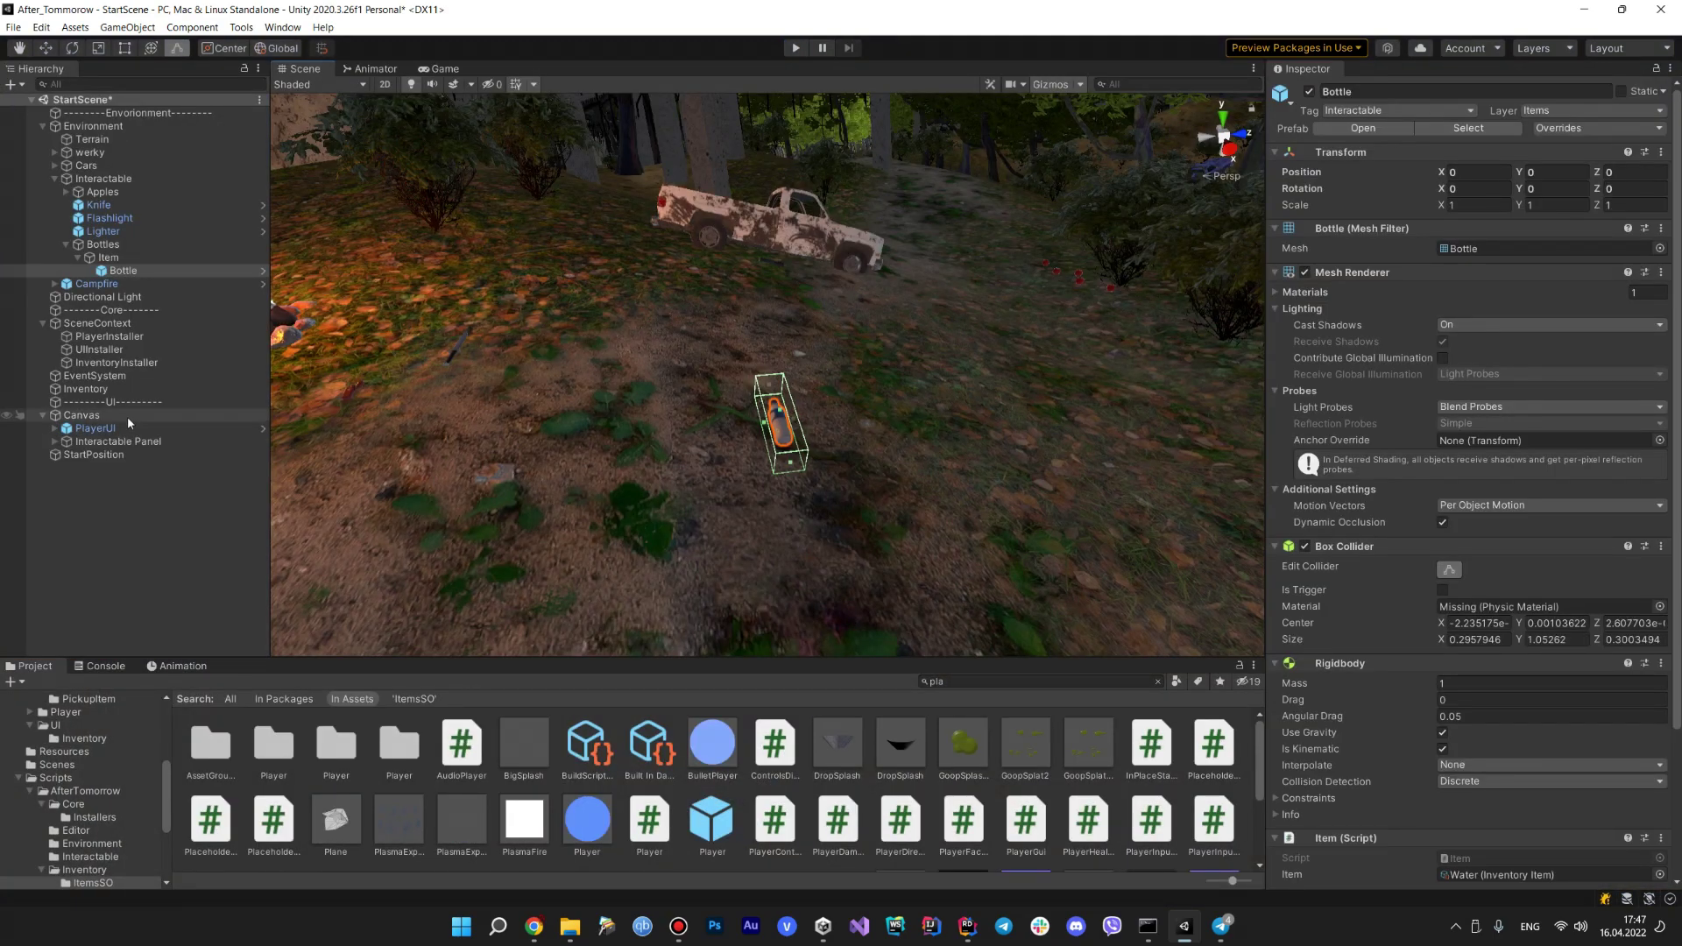
left_click(967, 926)
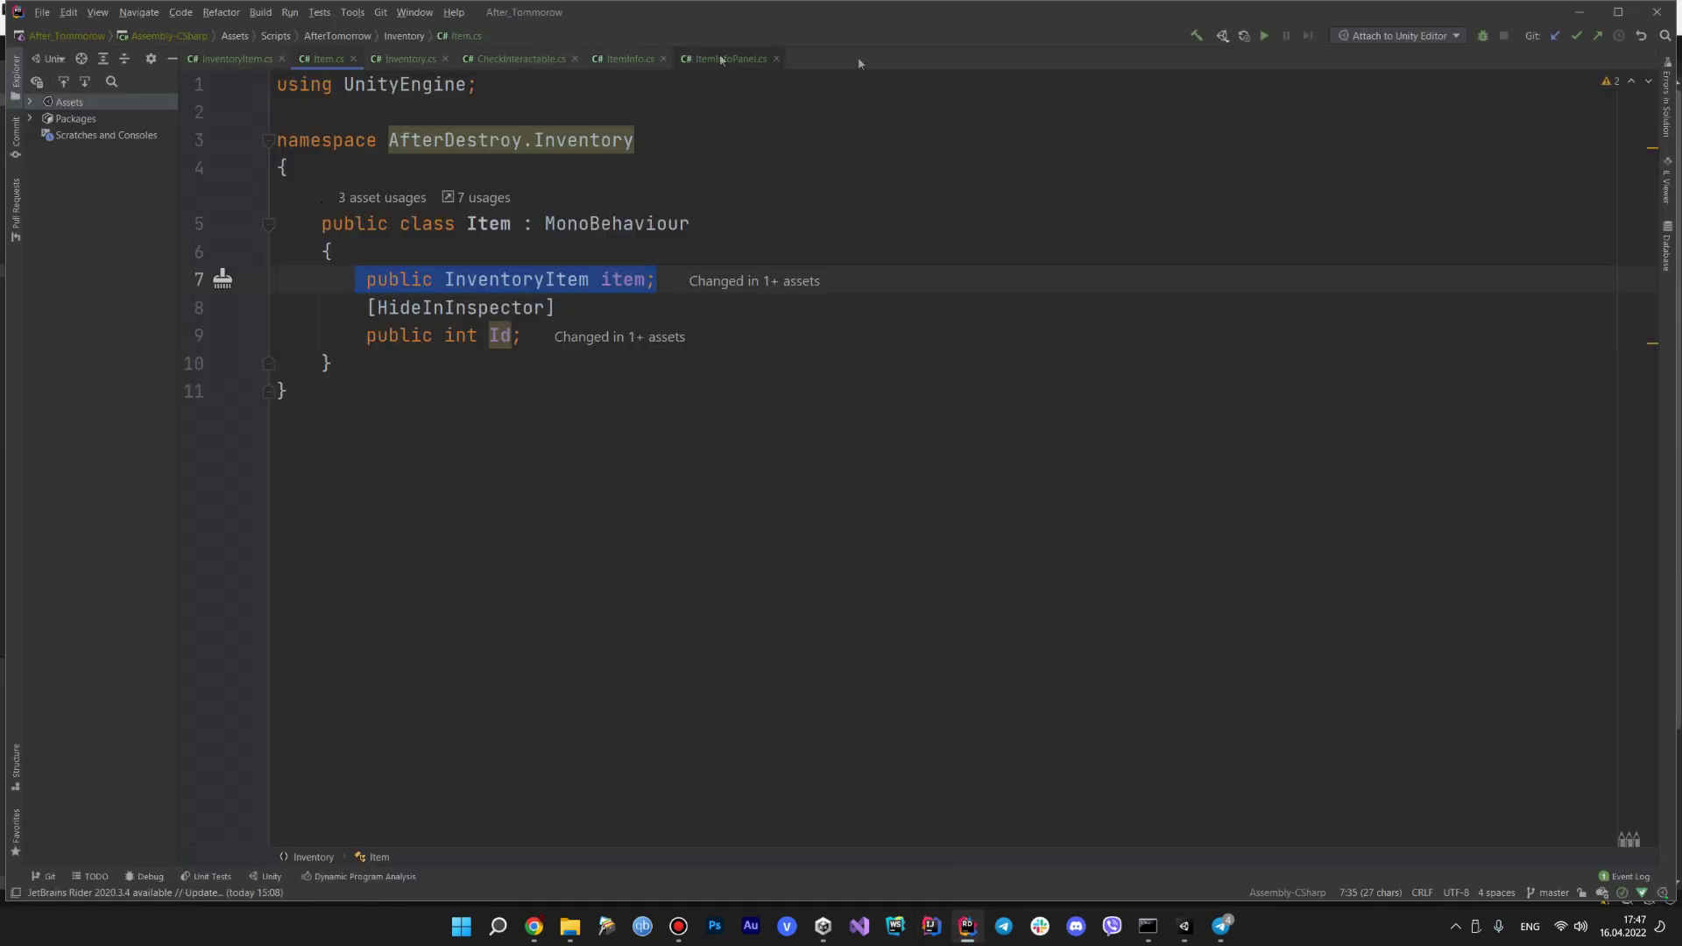
left_click(1579, 12)
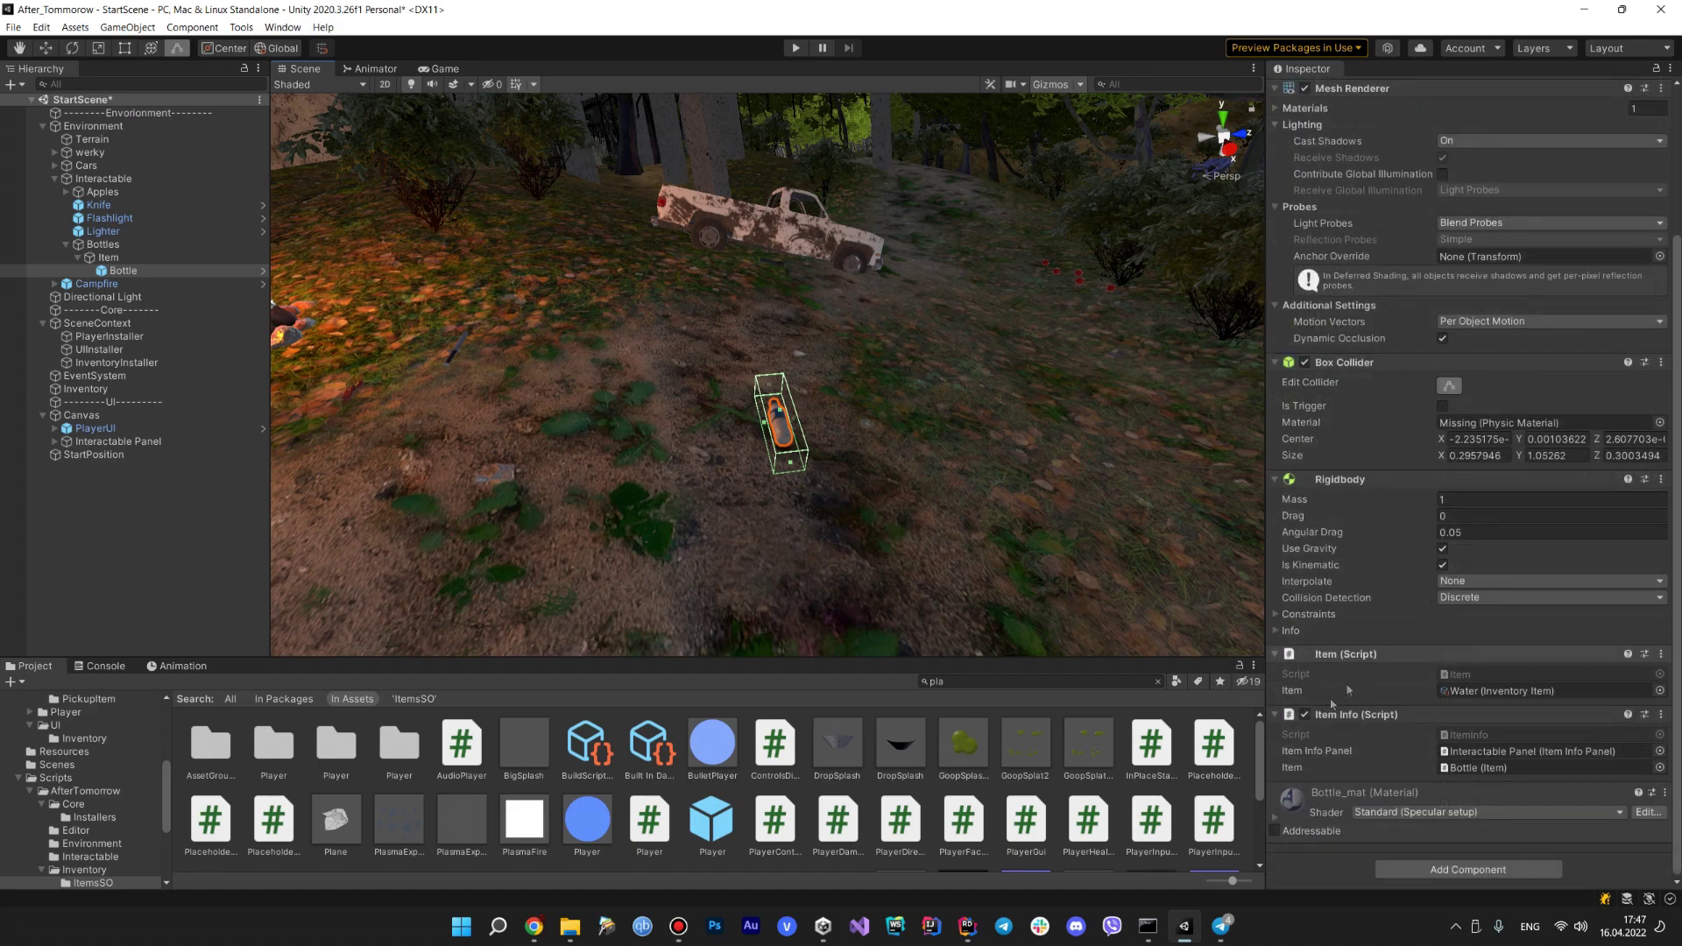
double_click(1478, 739)
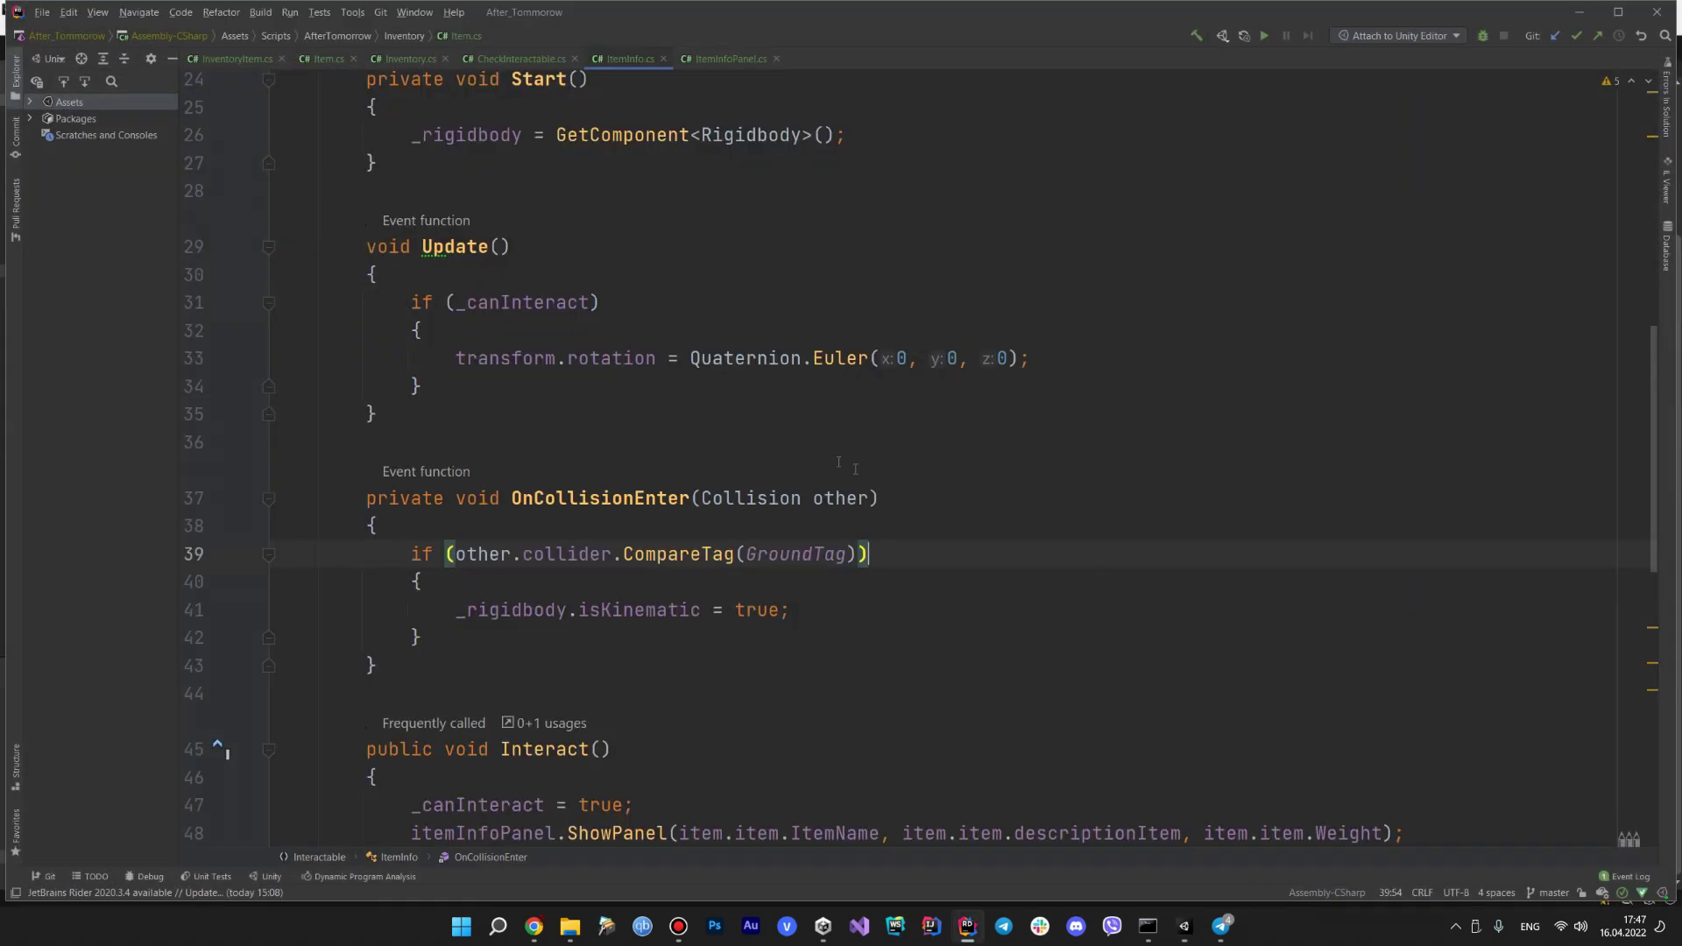
scroll(701, 368, "down", 5)
scroll(613, 315, "down", 5)
scroll(564, 283, "down", 3)
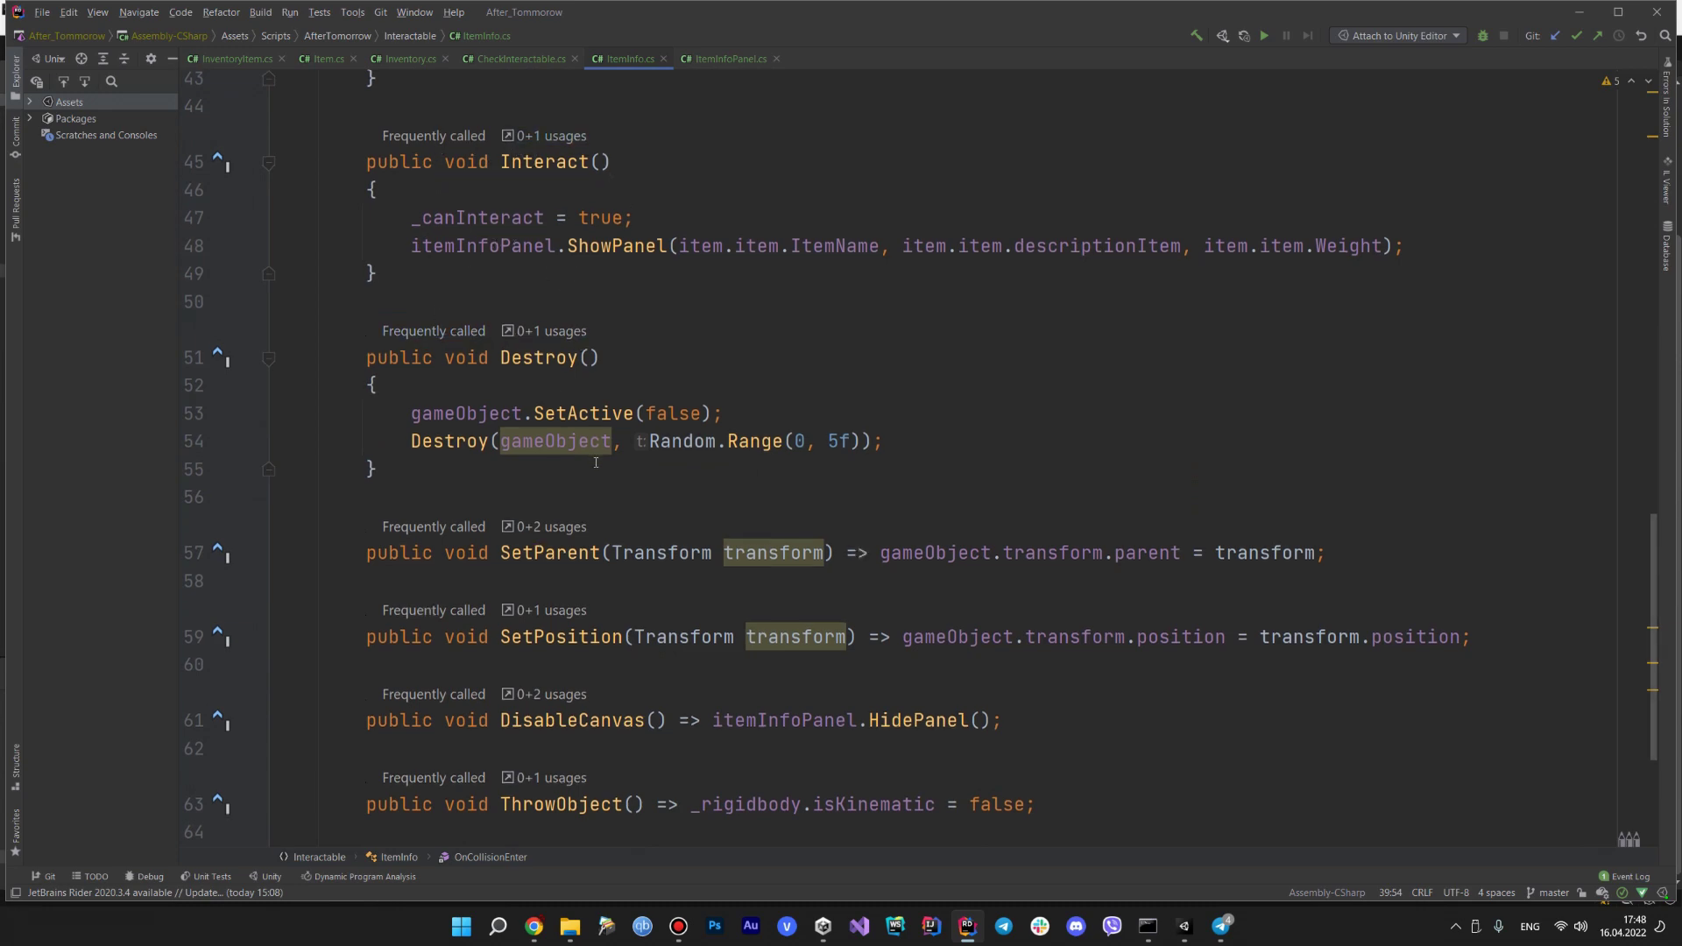
scroll(620, 462, "down", 3)
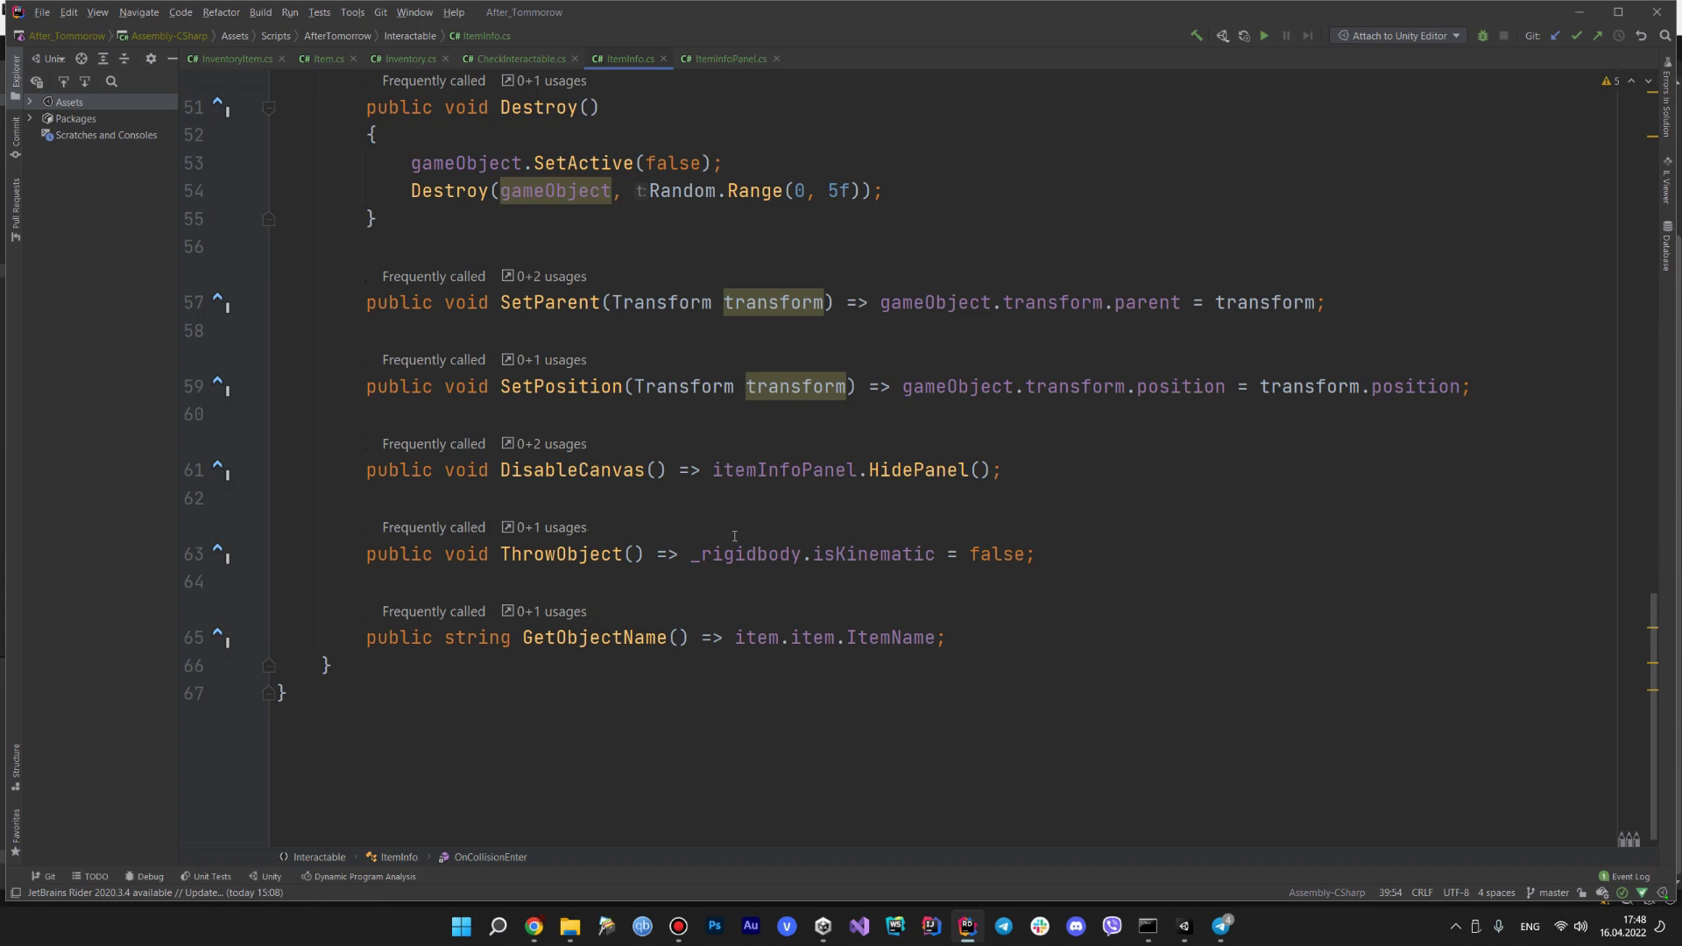
scroll(734, 536, "up", 4)
scroll(734, 536, "up", 1)
scroll(753, 561, "down", 3)
scroll(779, 587, "up", 3)
scroll(807, 606, "up", 5)
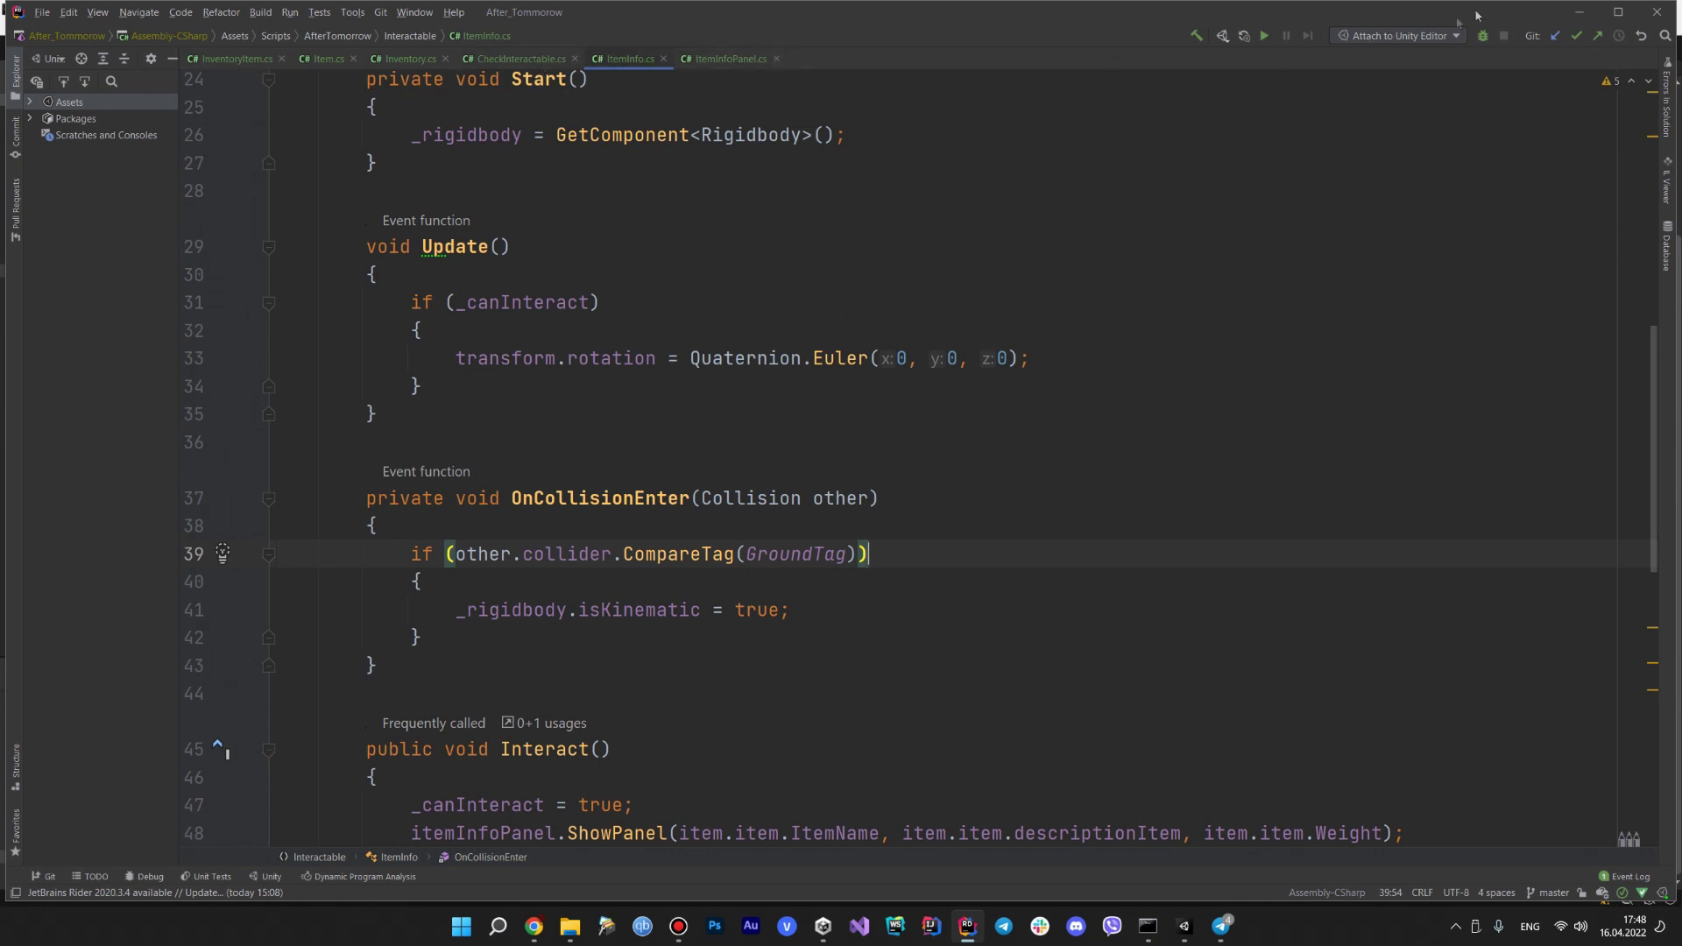
left_click(1580, 12)
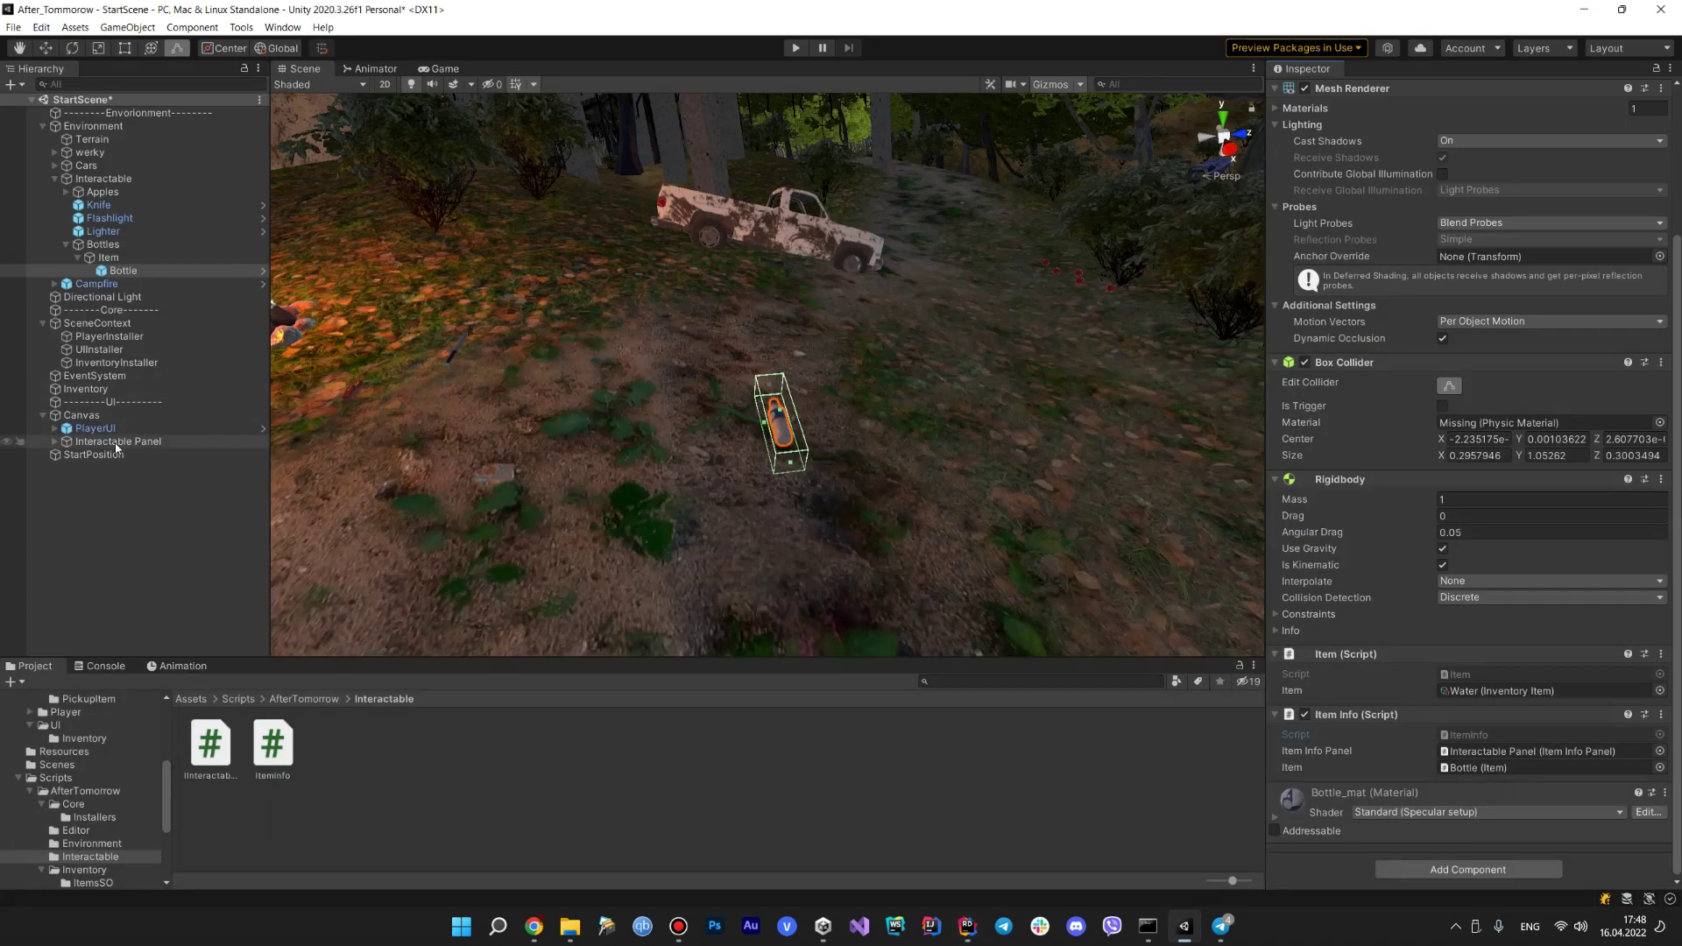
- Expand the Interactable Panel and activate its ItemInfoPanel child object
left_click(116, 441)
key("Right")
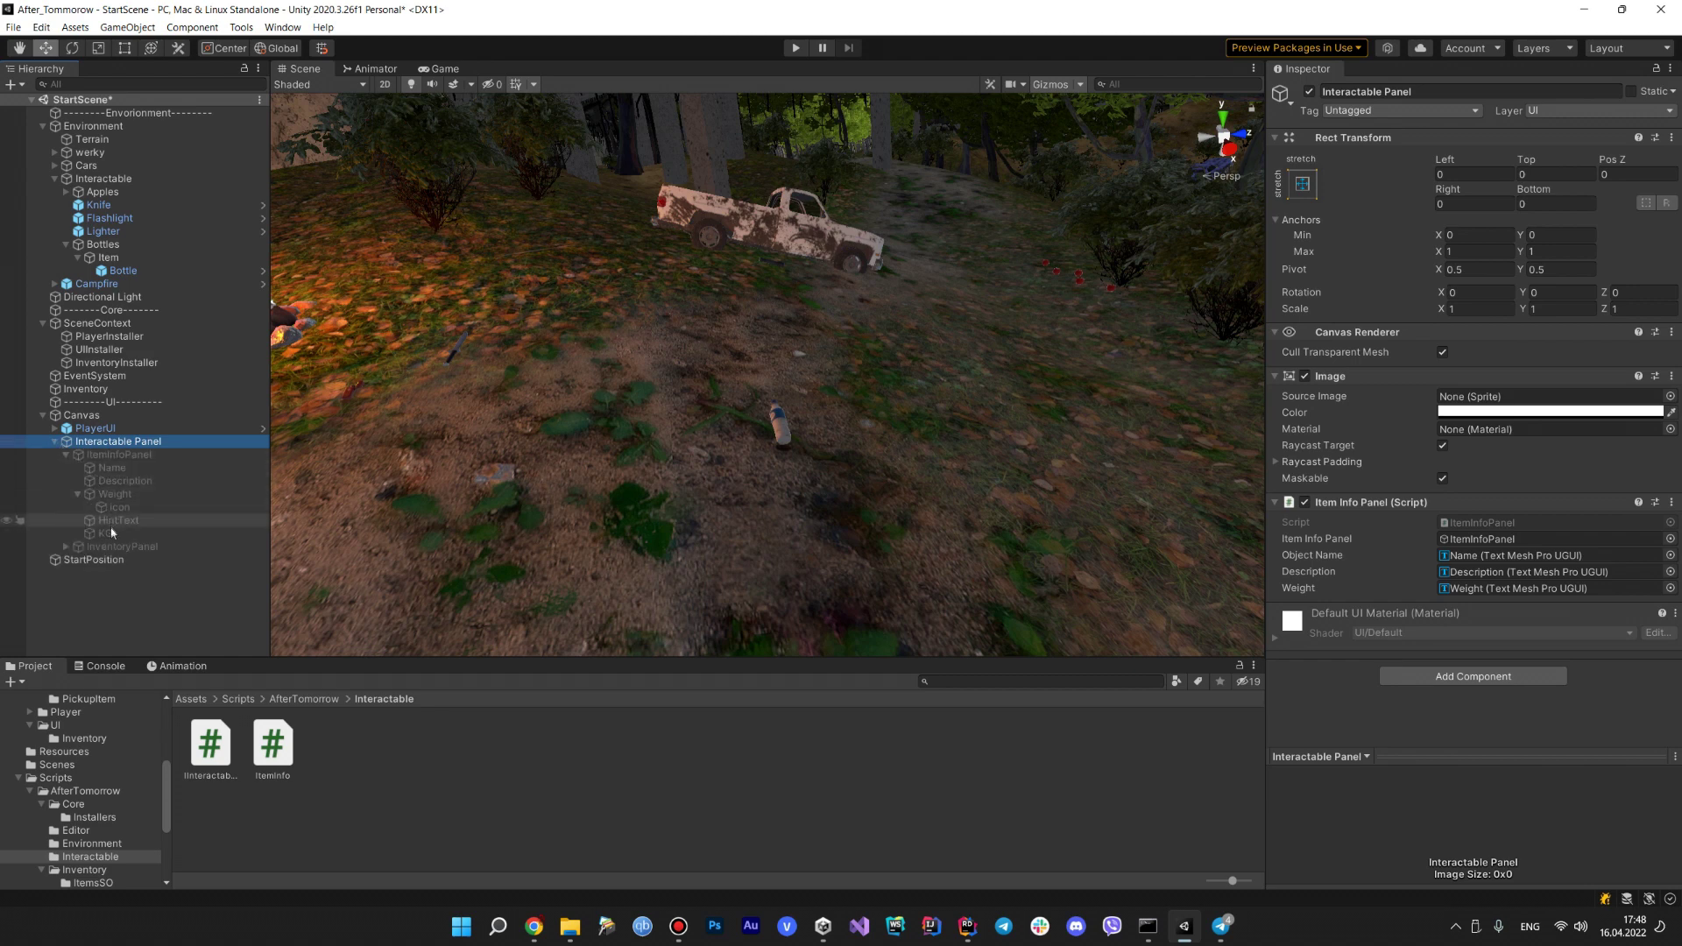
left_click(122, 546)
left_click(154, 454)
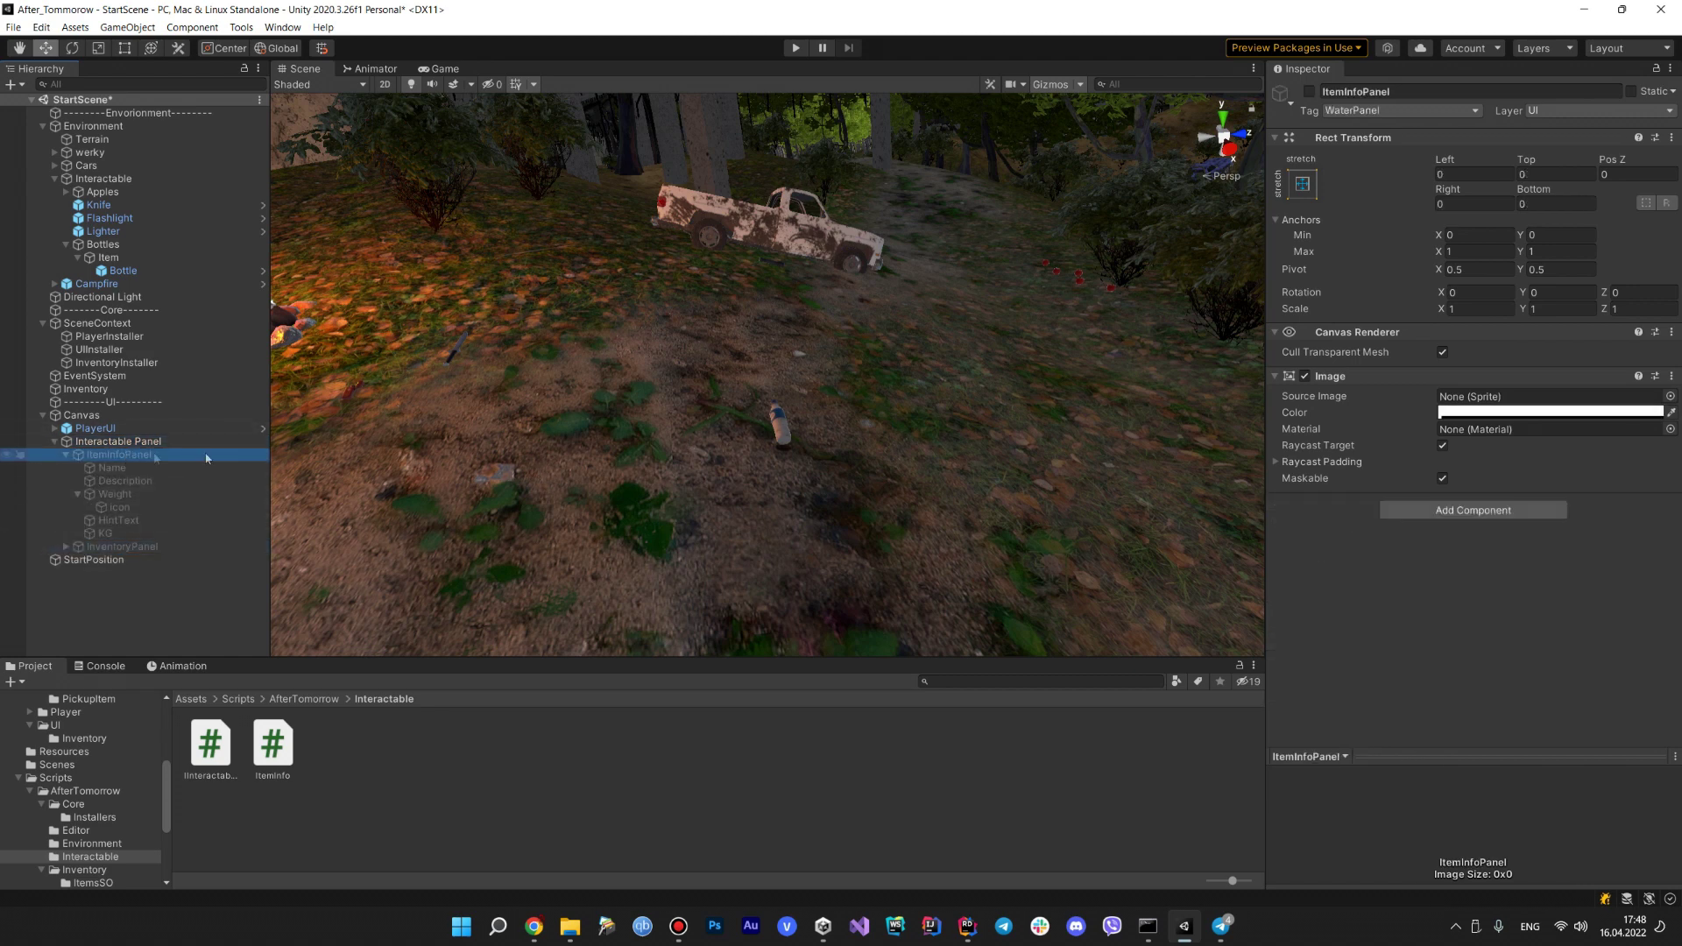
left_click(1310, 91)
left_click(385, 84)
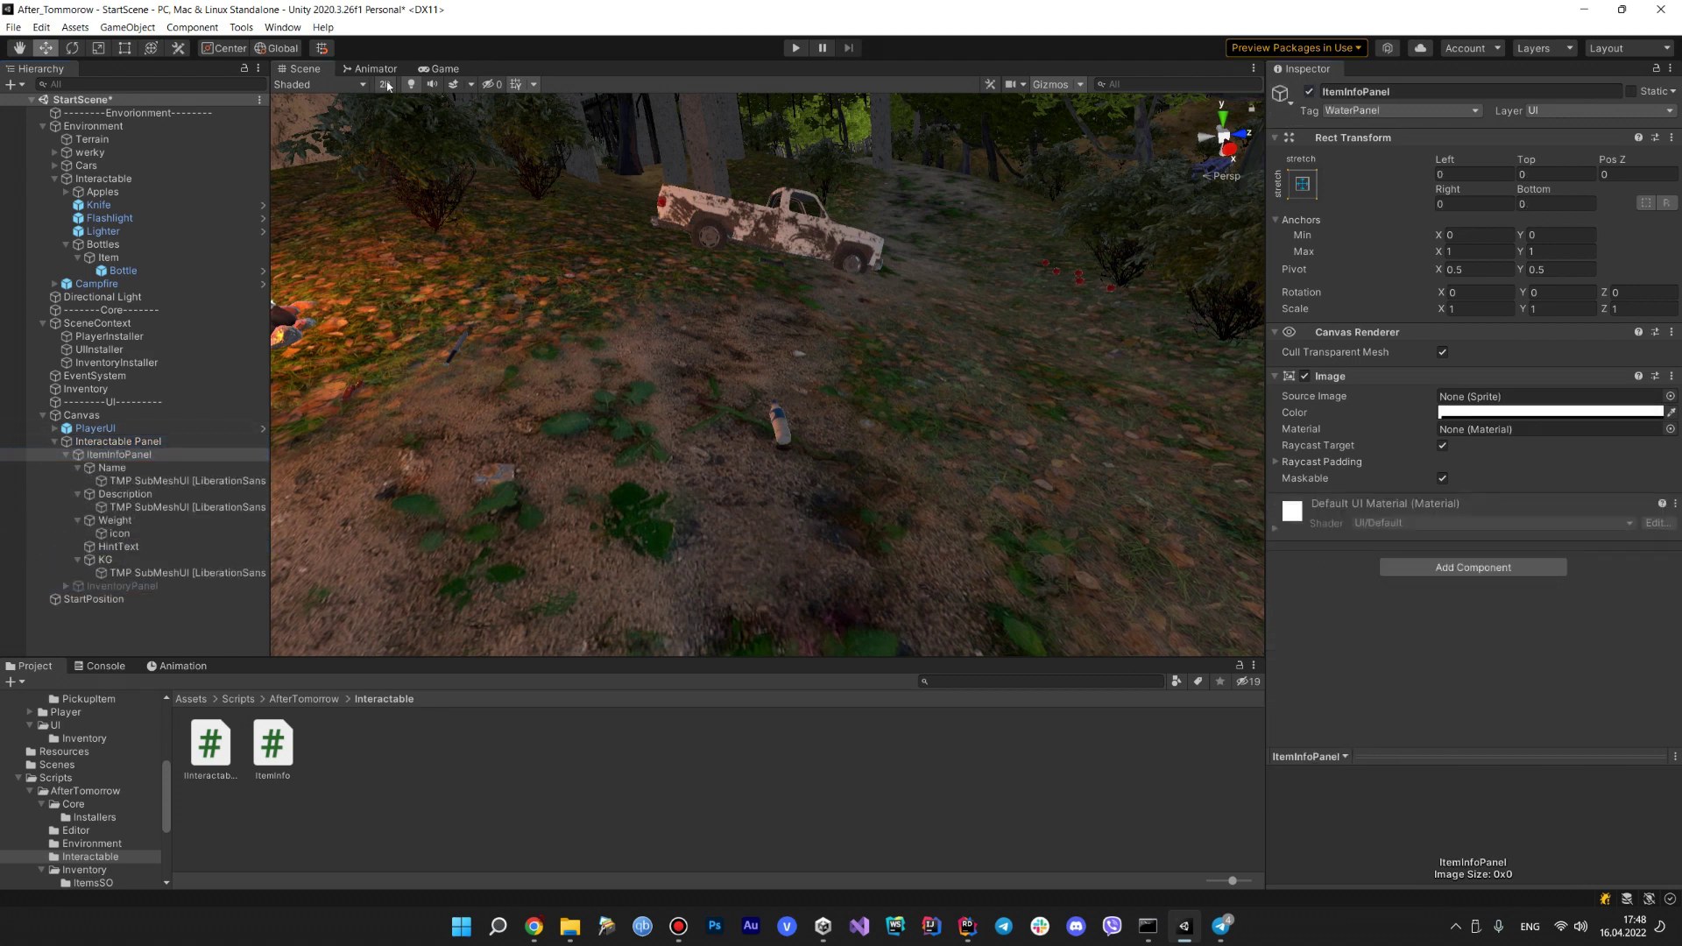
- Frame the item info panel in 2D view, then open the Interactable Panel's ItemInfoPanel script in Rider
key("t")
double_click(119, 455)
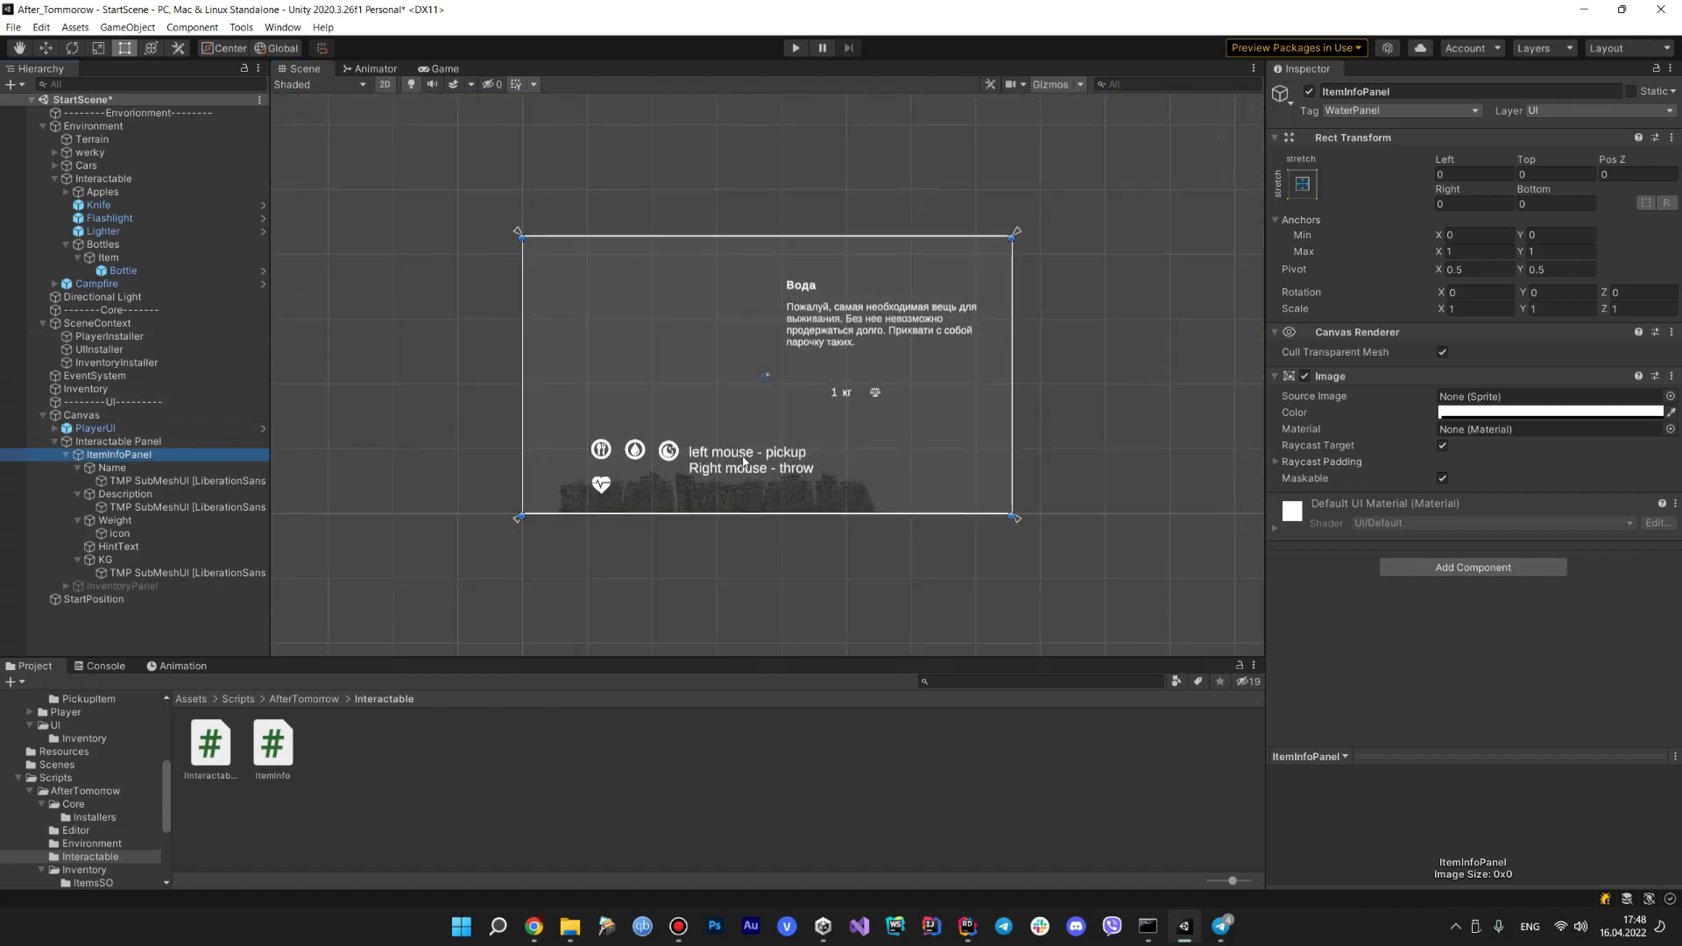
scroll(842, 429, "up", 5)
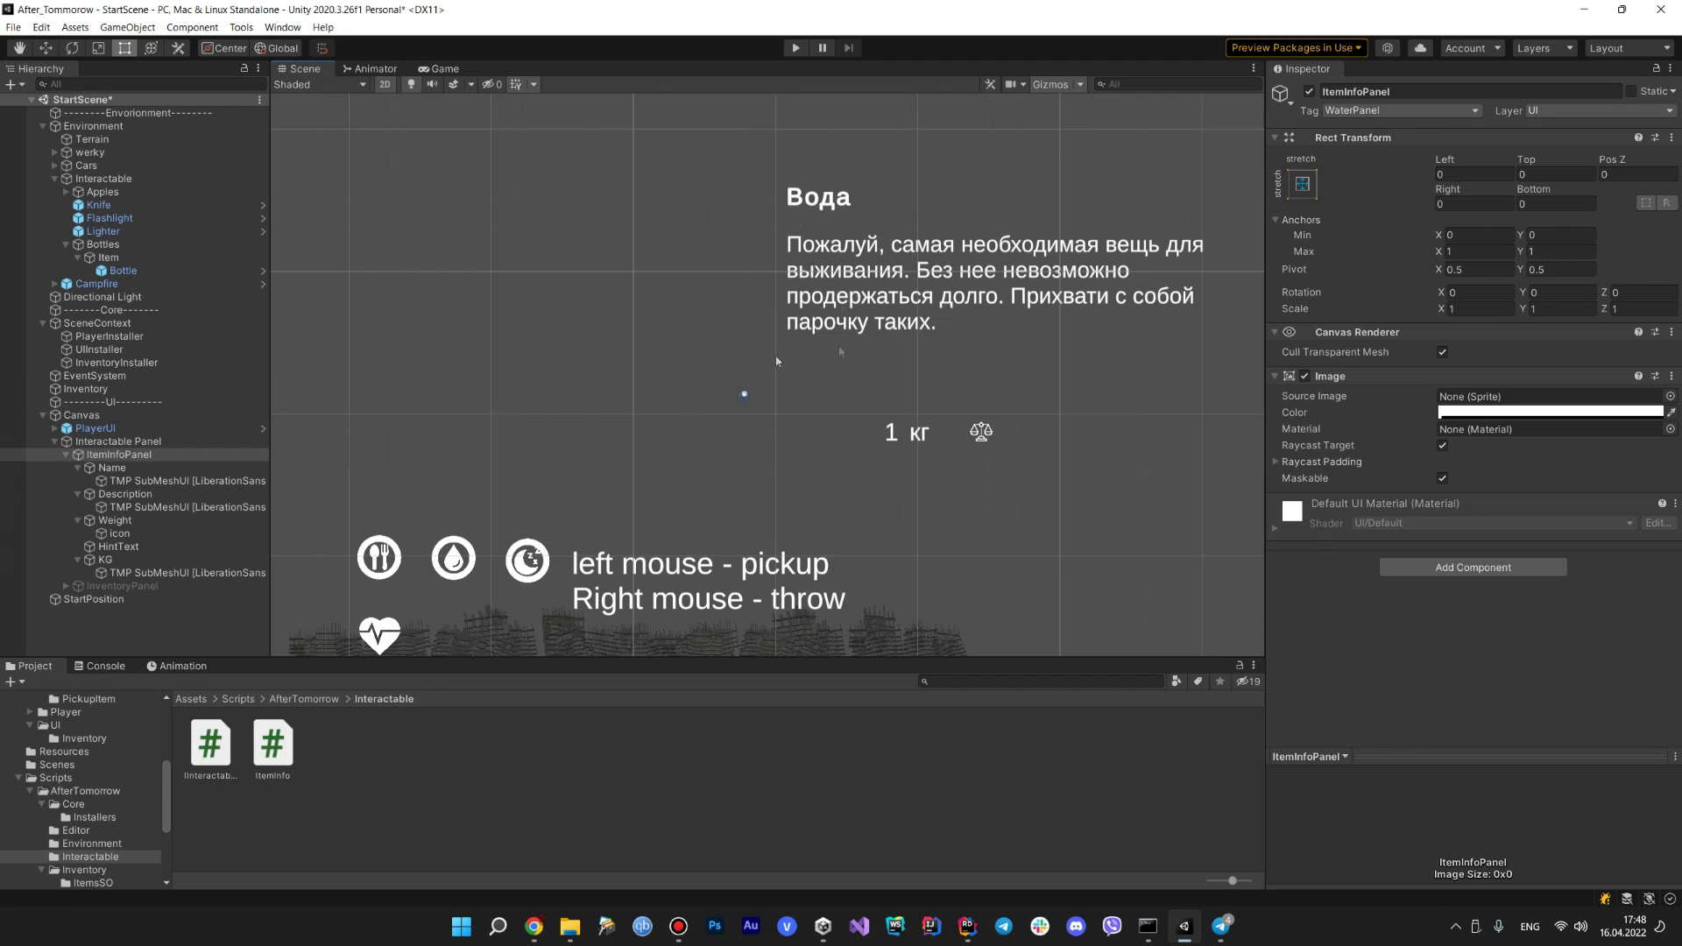
left_click(133, 443)
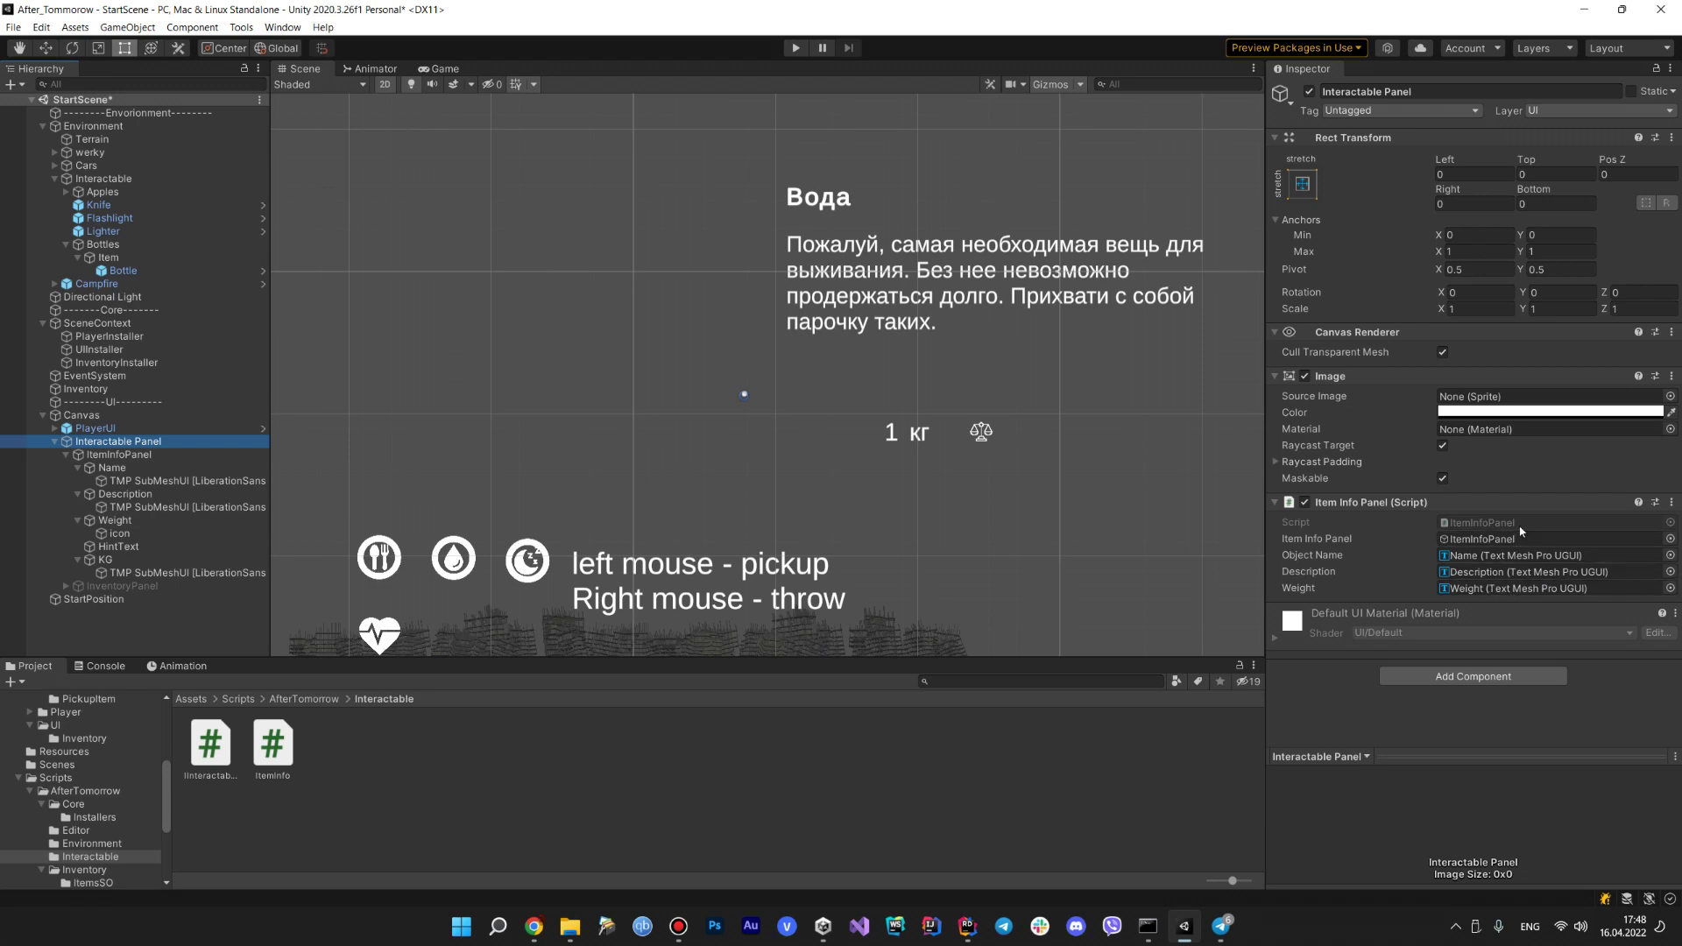
double_click(1522, 530)
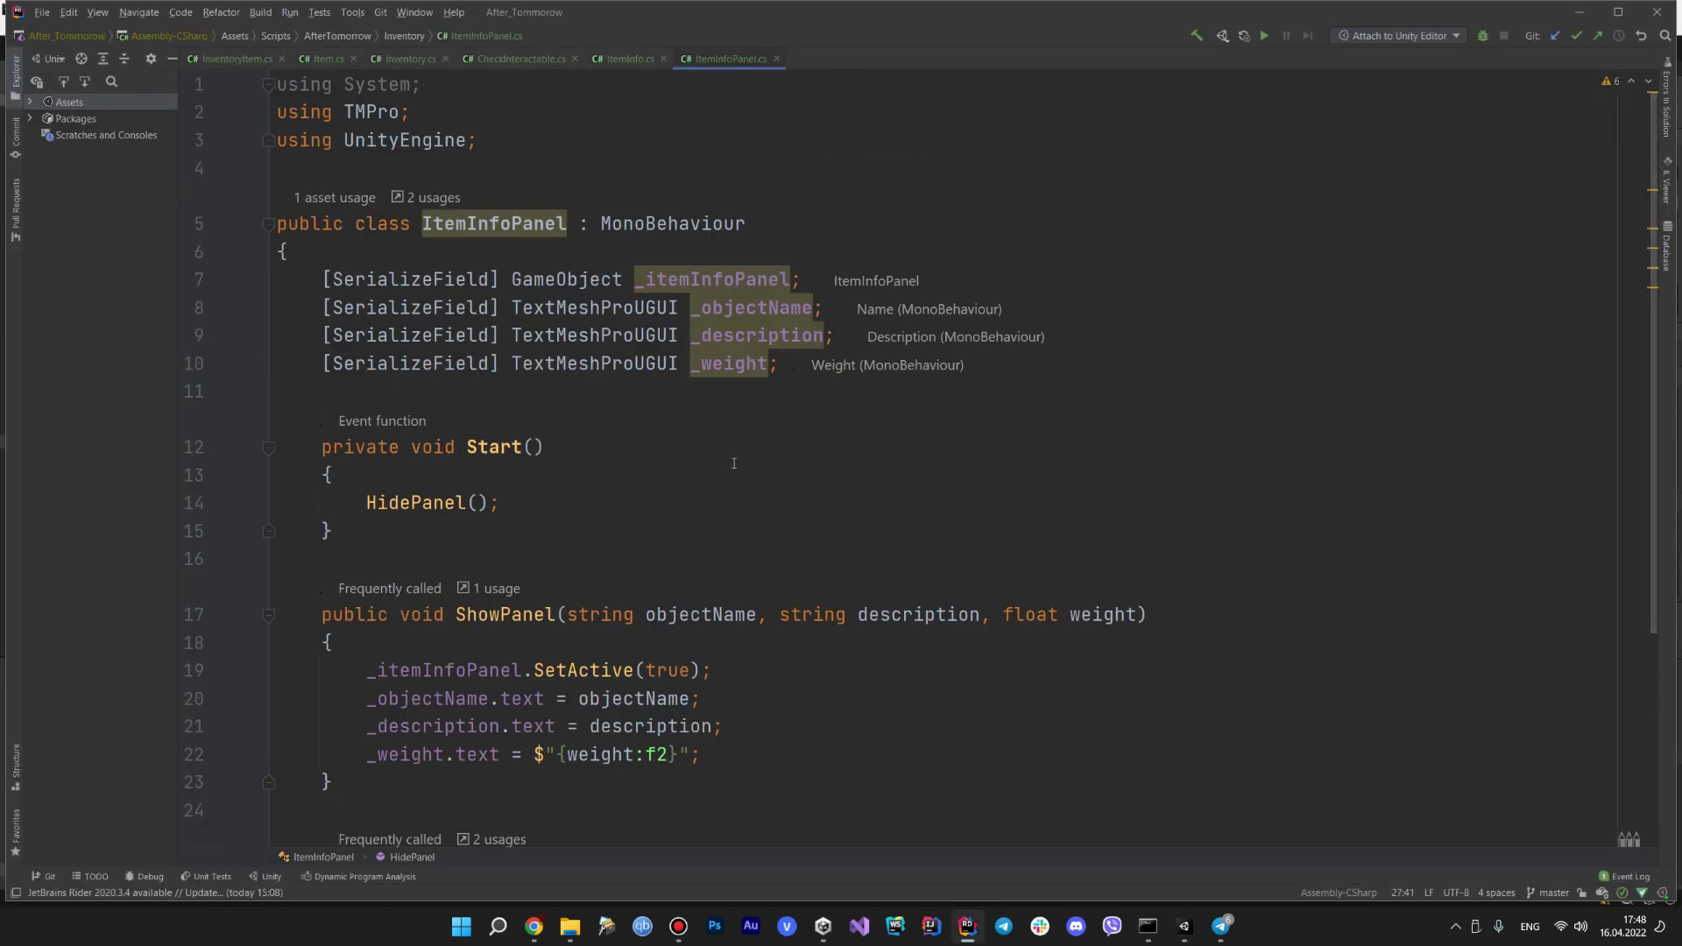
scroll(362, 542, "up", 2)
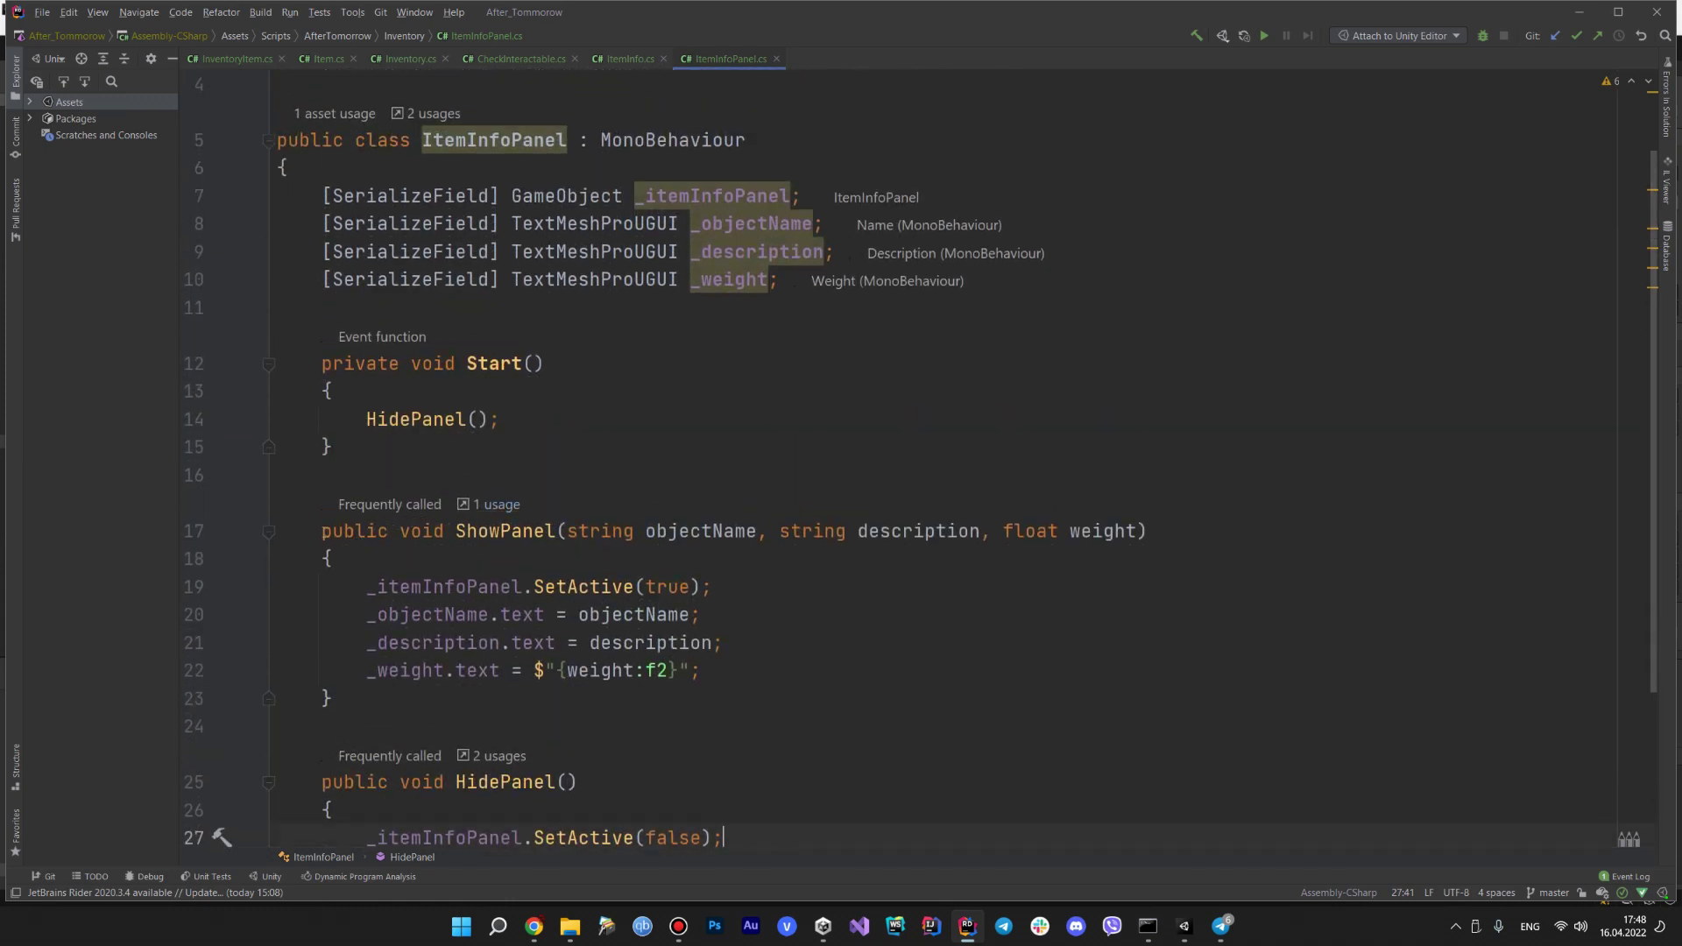
left_click_drag(319, 531, 334, 698)
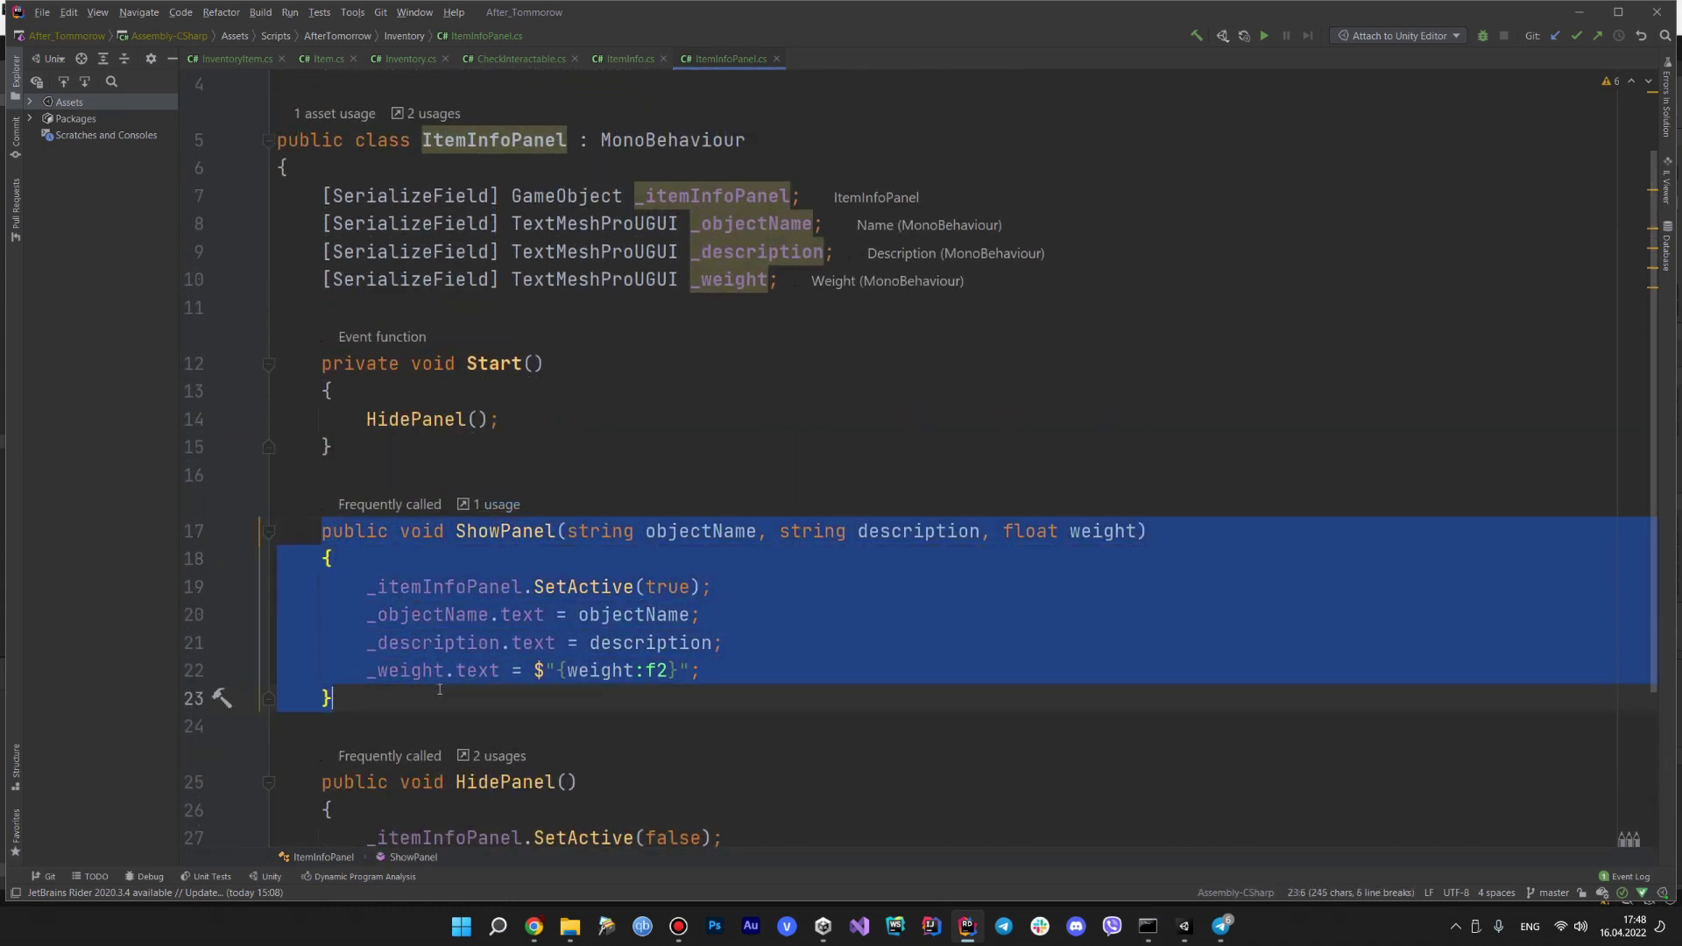
scroll(503, 670, "down", 1)
scroll(503, 654, "down", 3)
left_click_drag(278, 609, 335, 696)
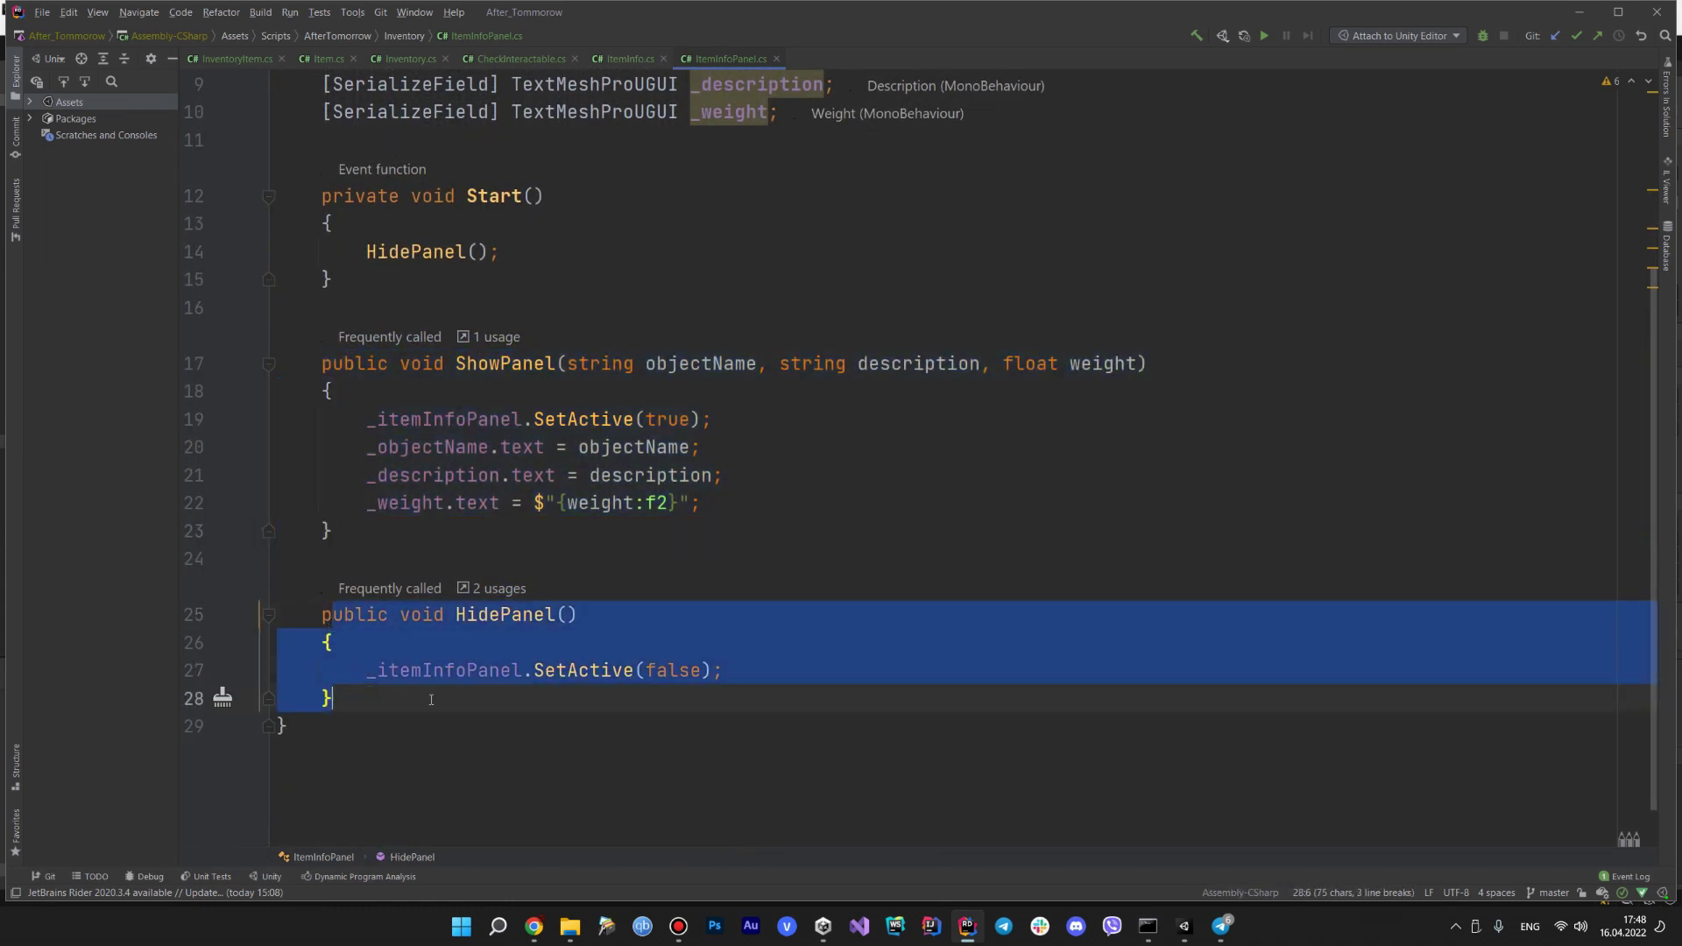
key("Escape")
scroll(719, 512, "up", 3)
left_click(489, 530)
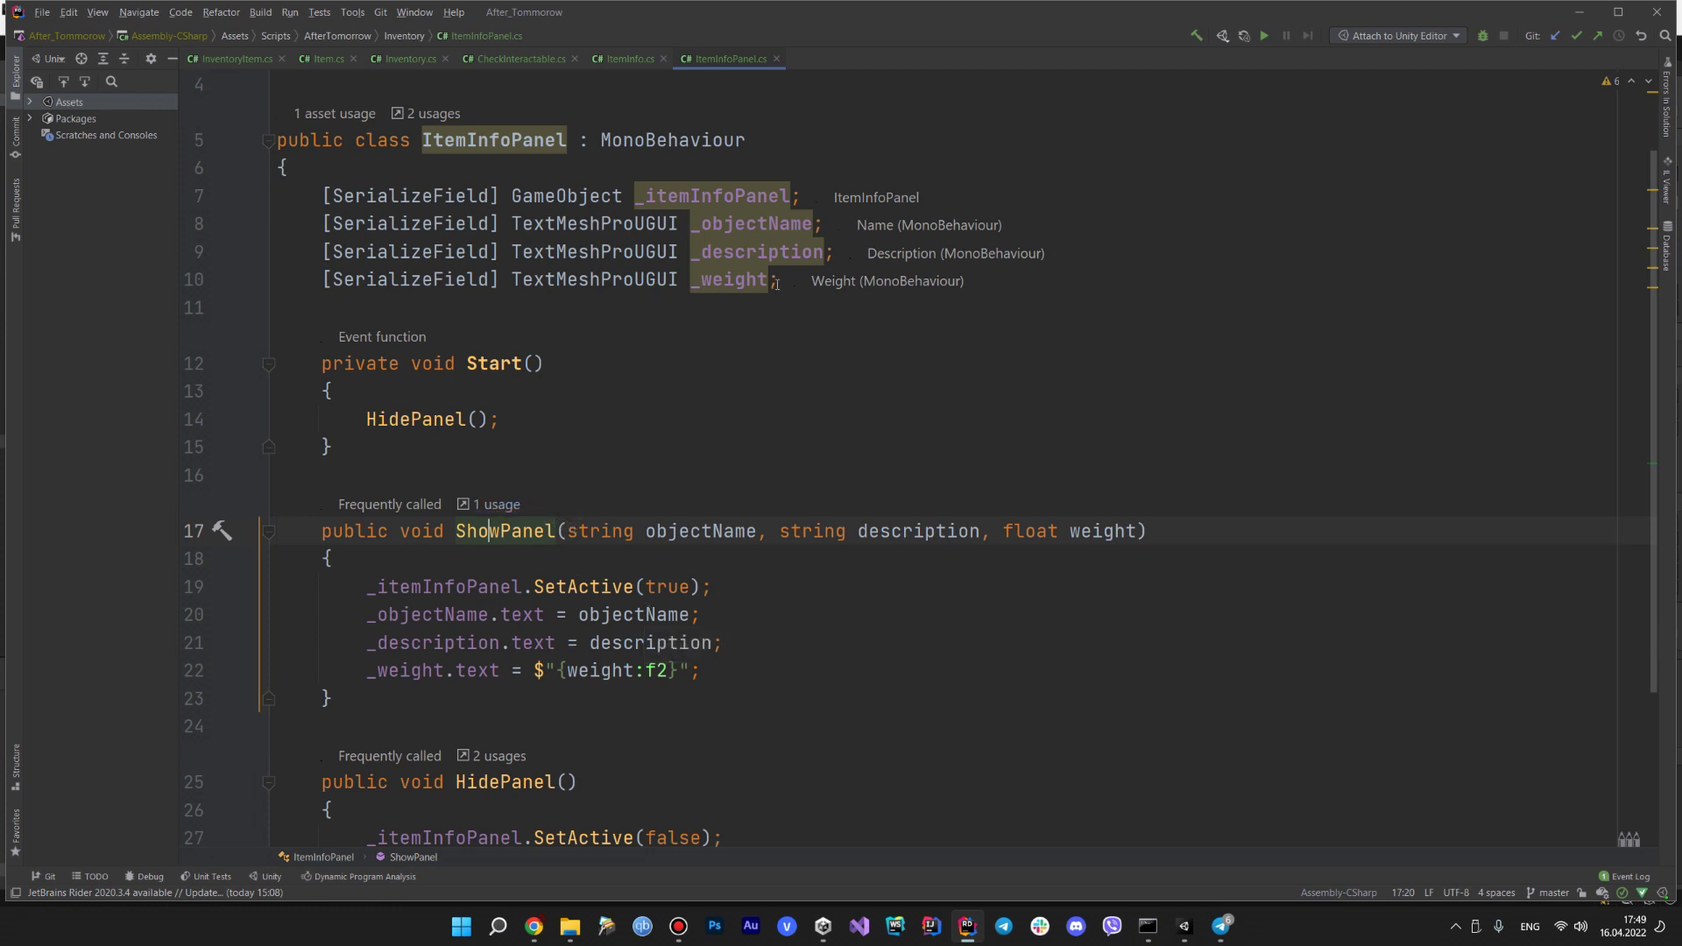
left_click_drag(568, 531, 1138, 531)
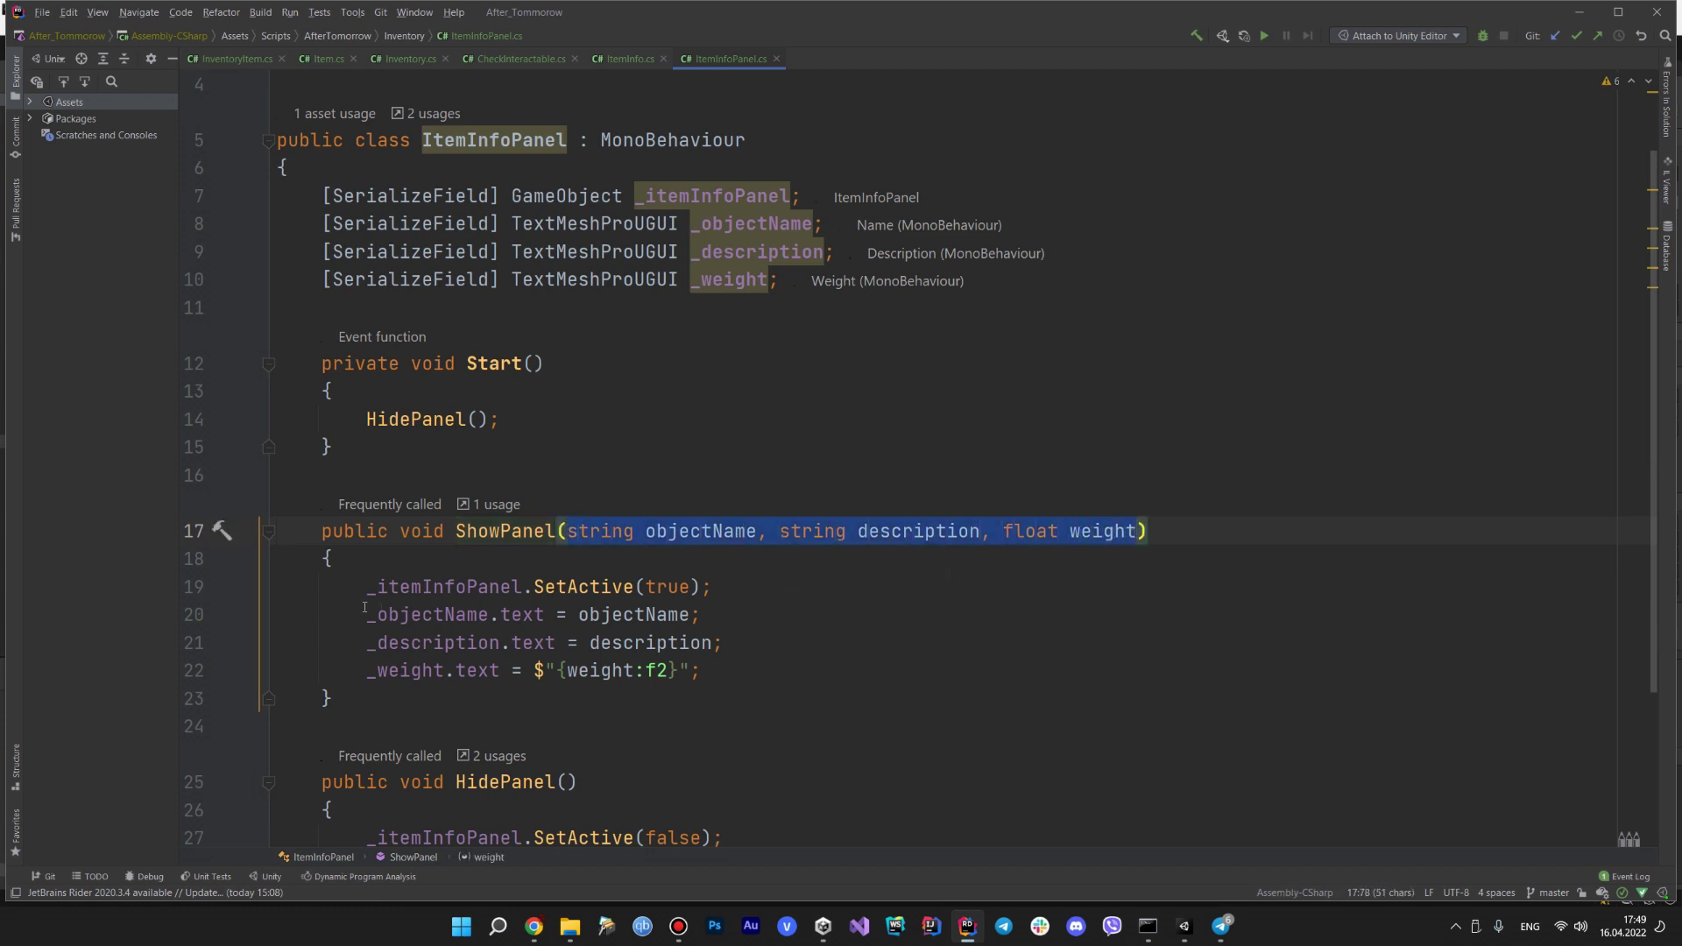
left_click_drag(367, 586, 701, 670)
left_click(798, 624)
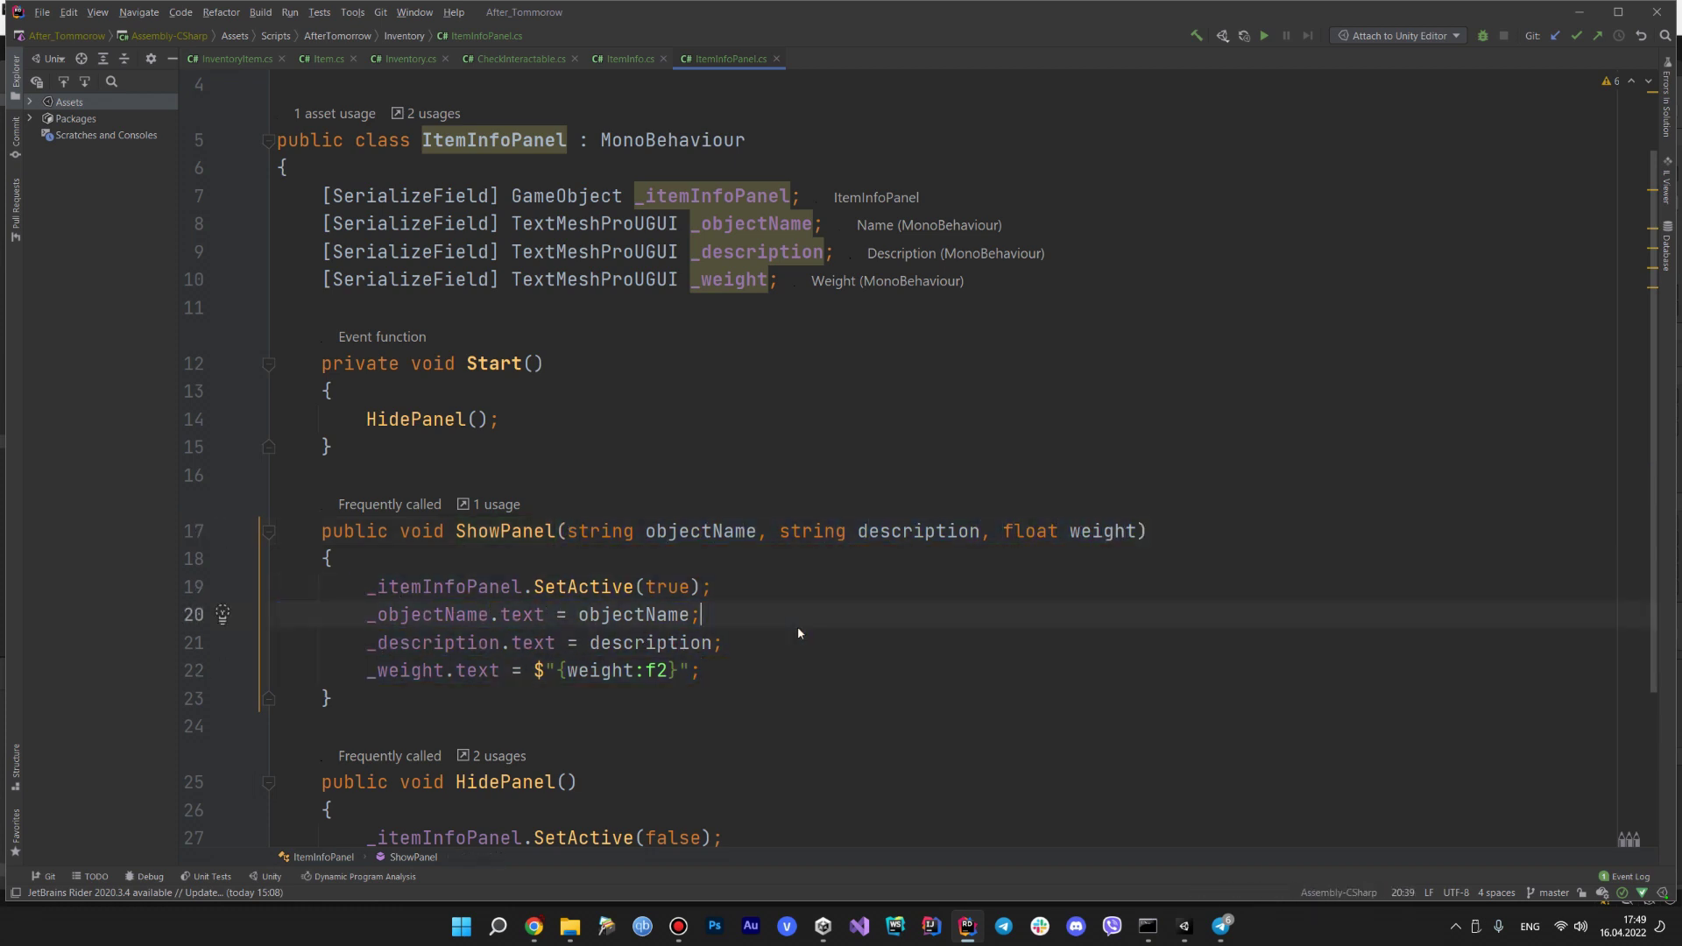
scroll(797, 627, "down", 1)
double_click(568, 587)
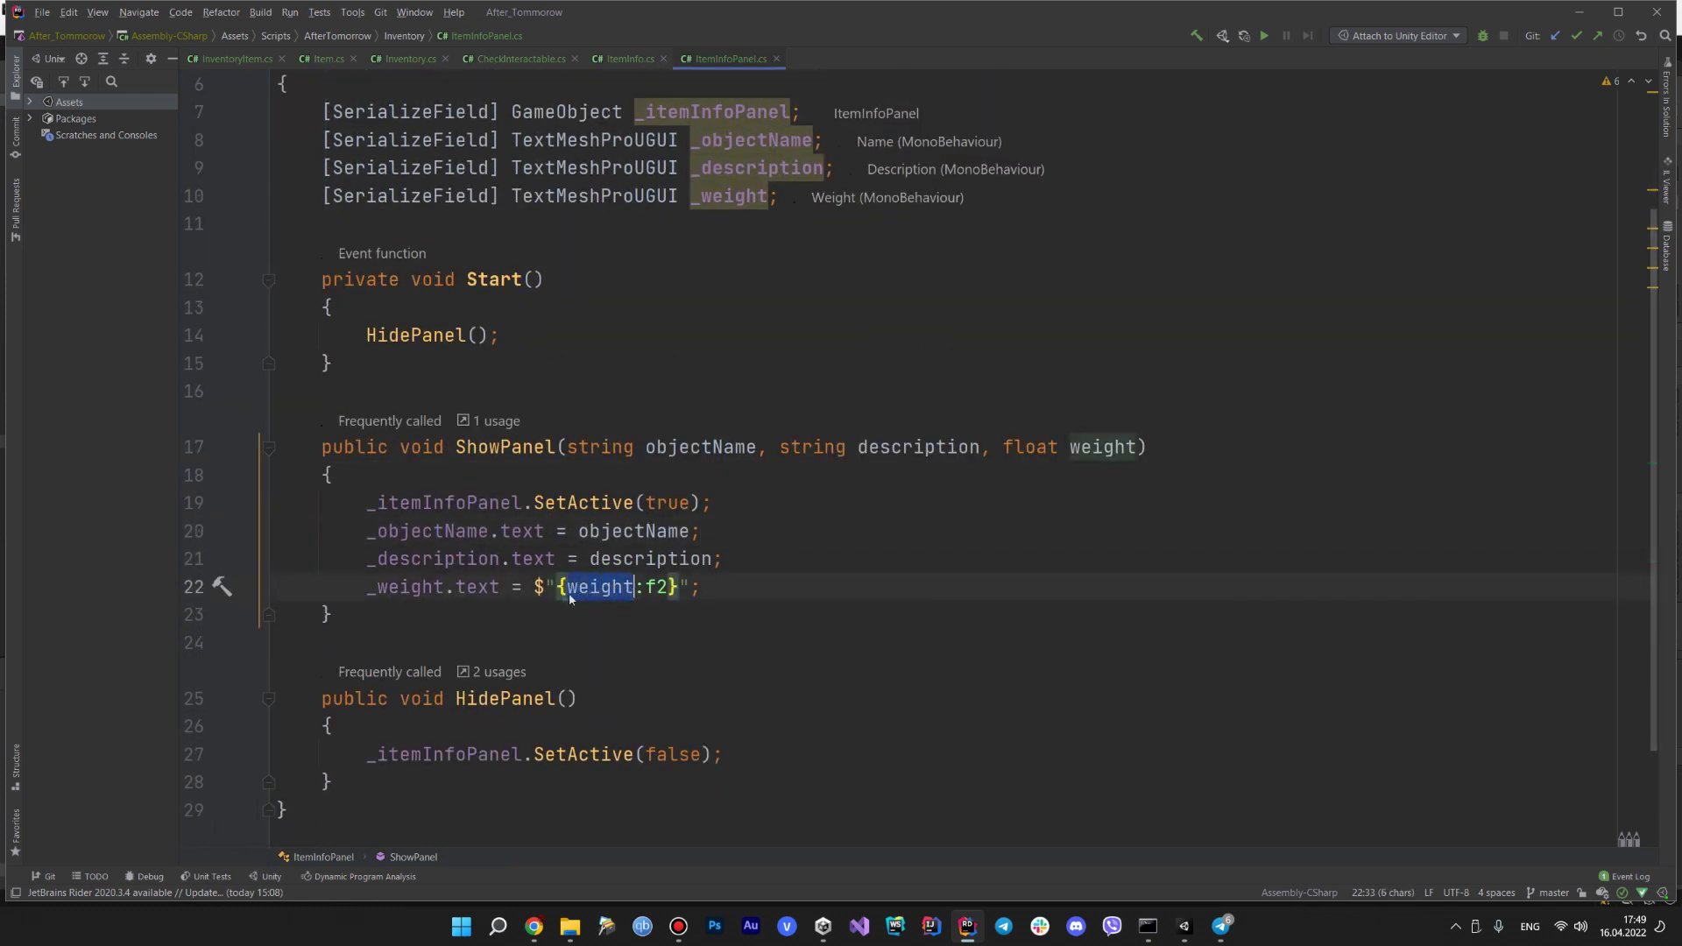
double_click(541, 587)
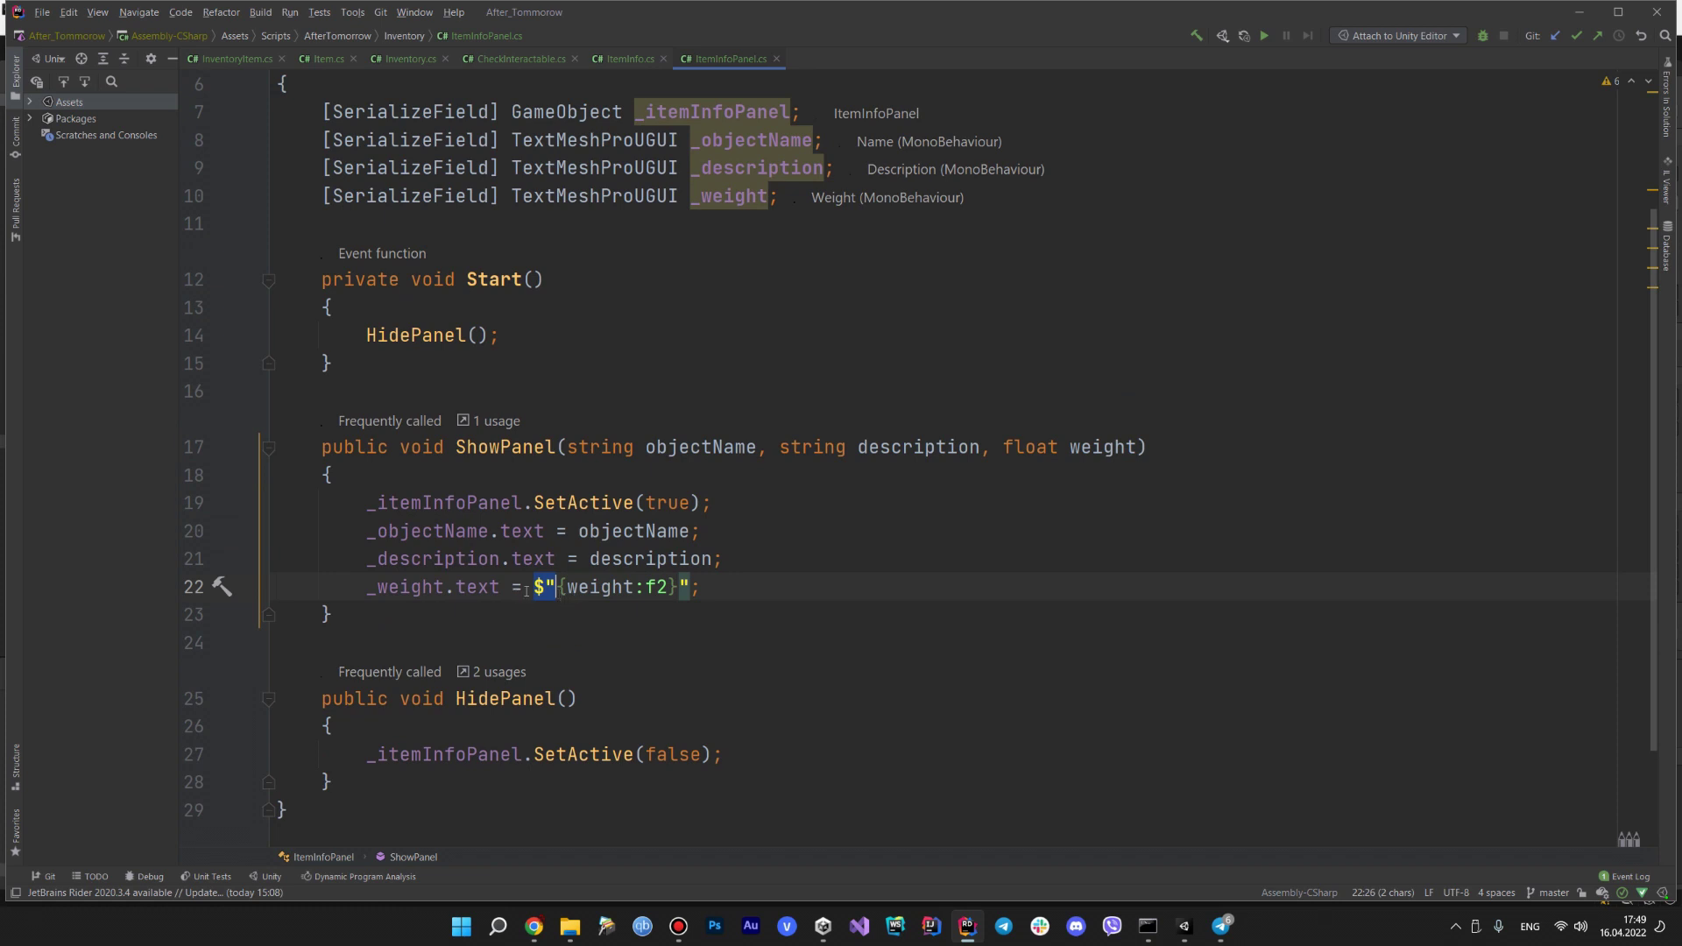
key("shift+Left")
left_click(565, 587)
key("Down")
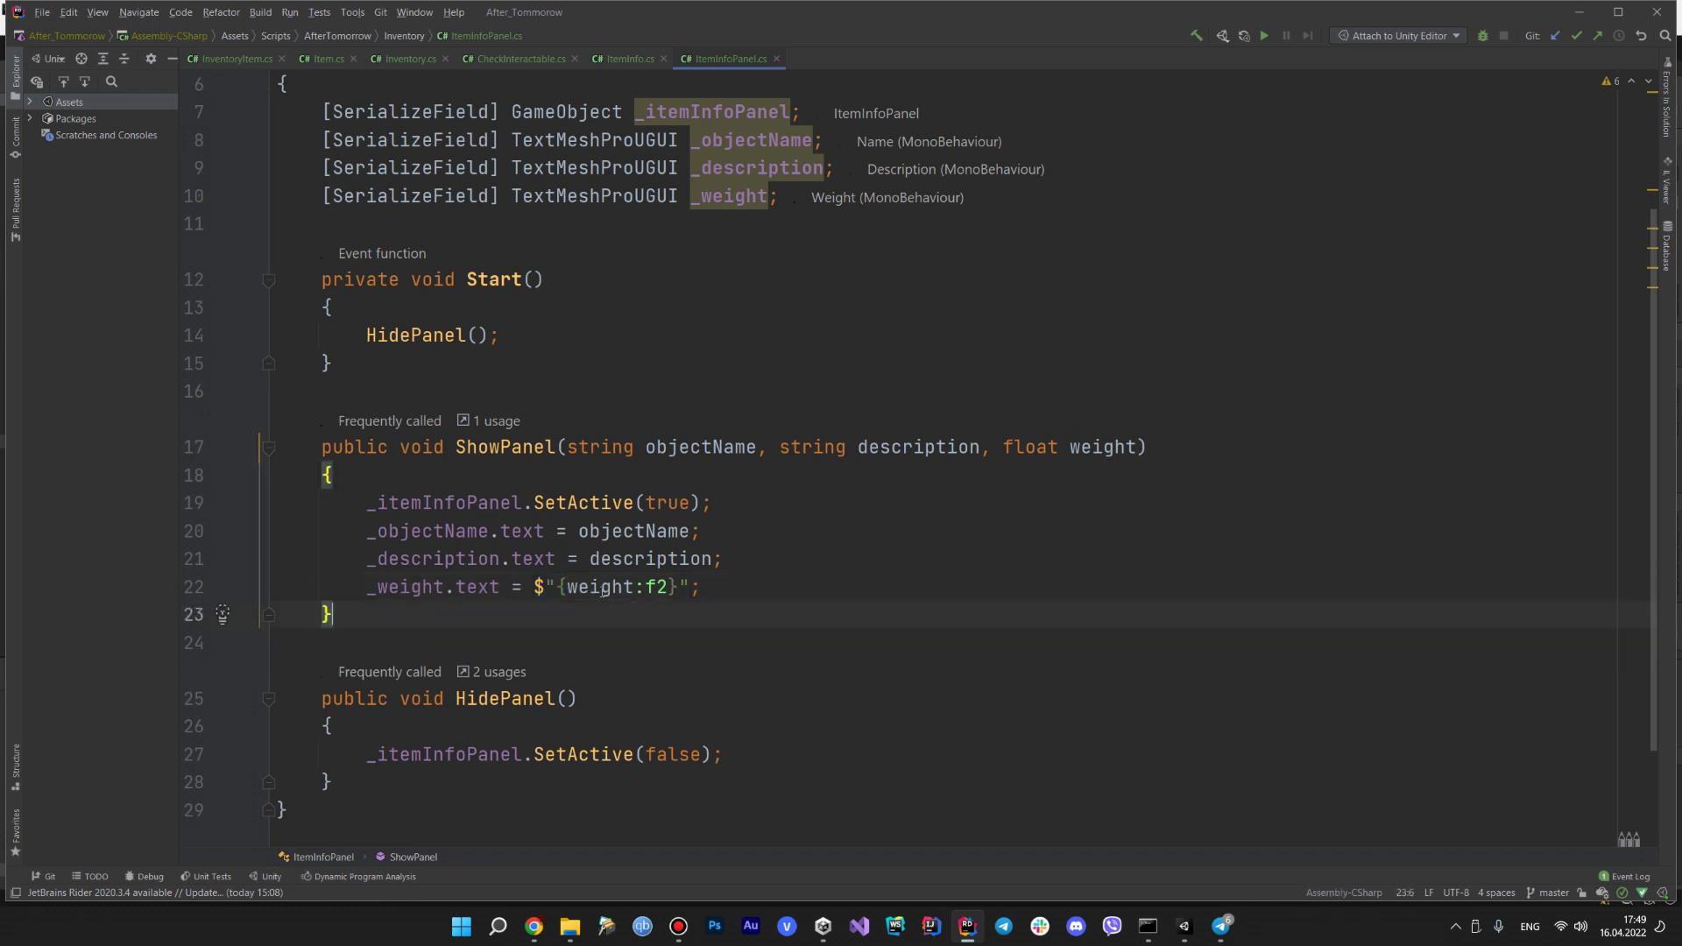
left_click_drag(635, 587, 668, 586)
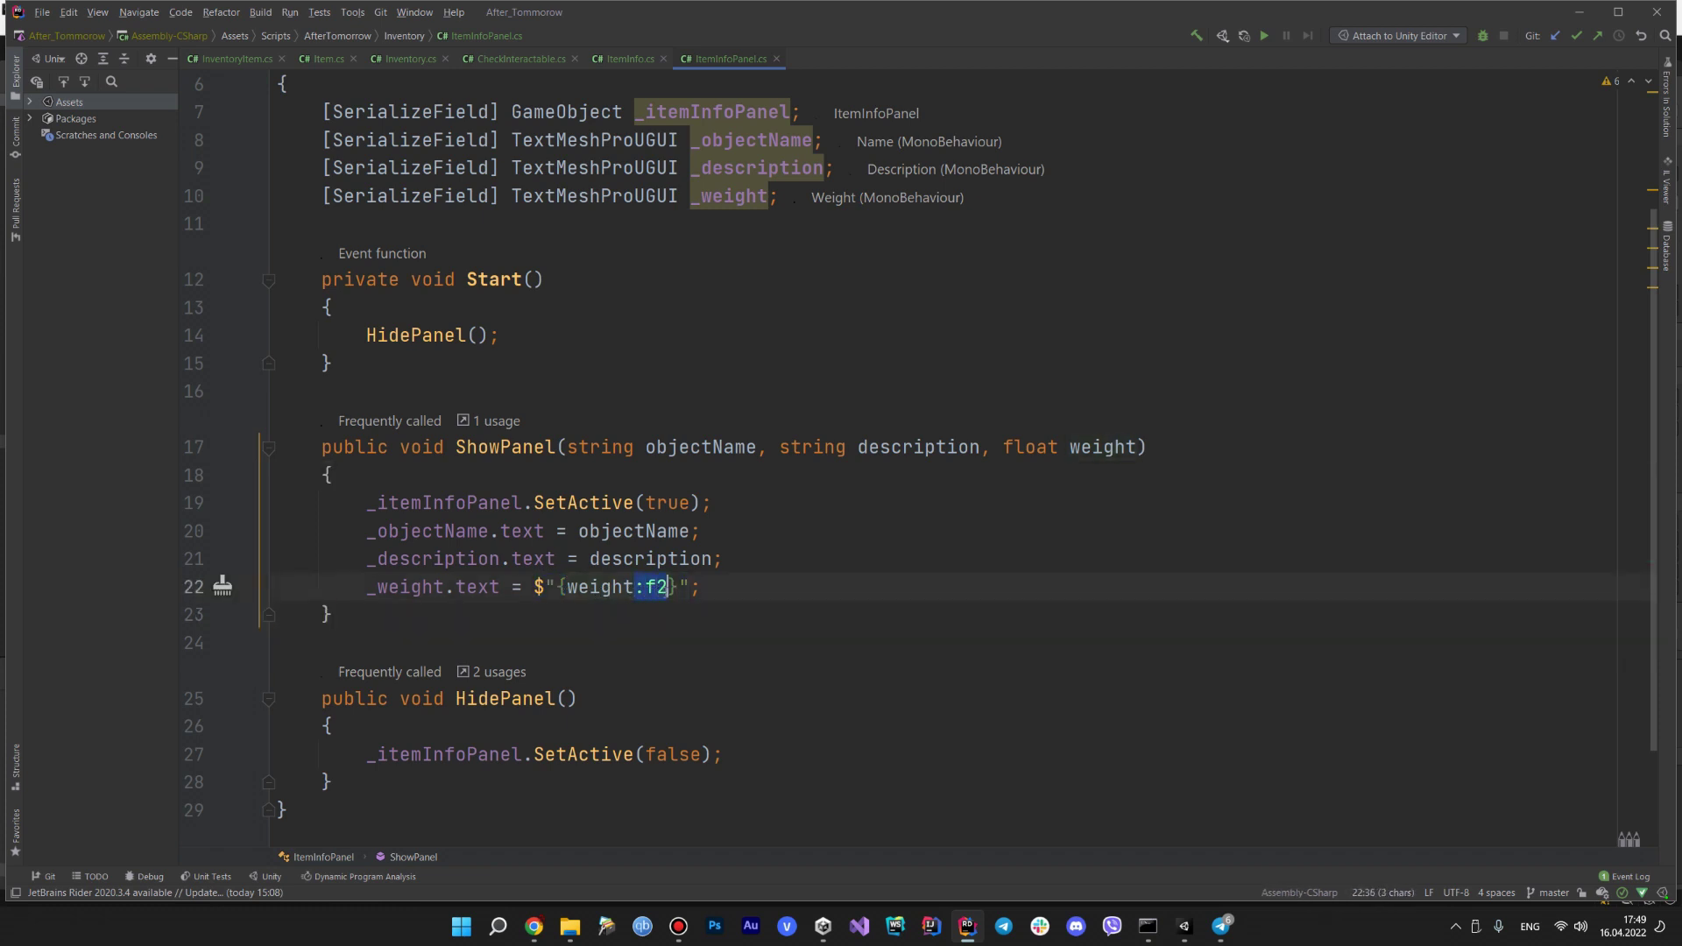
key("ctrl+z")
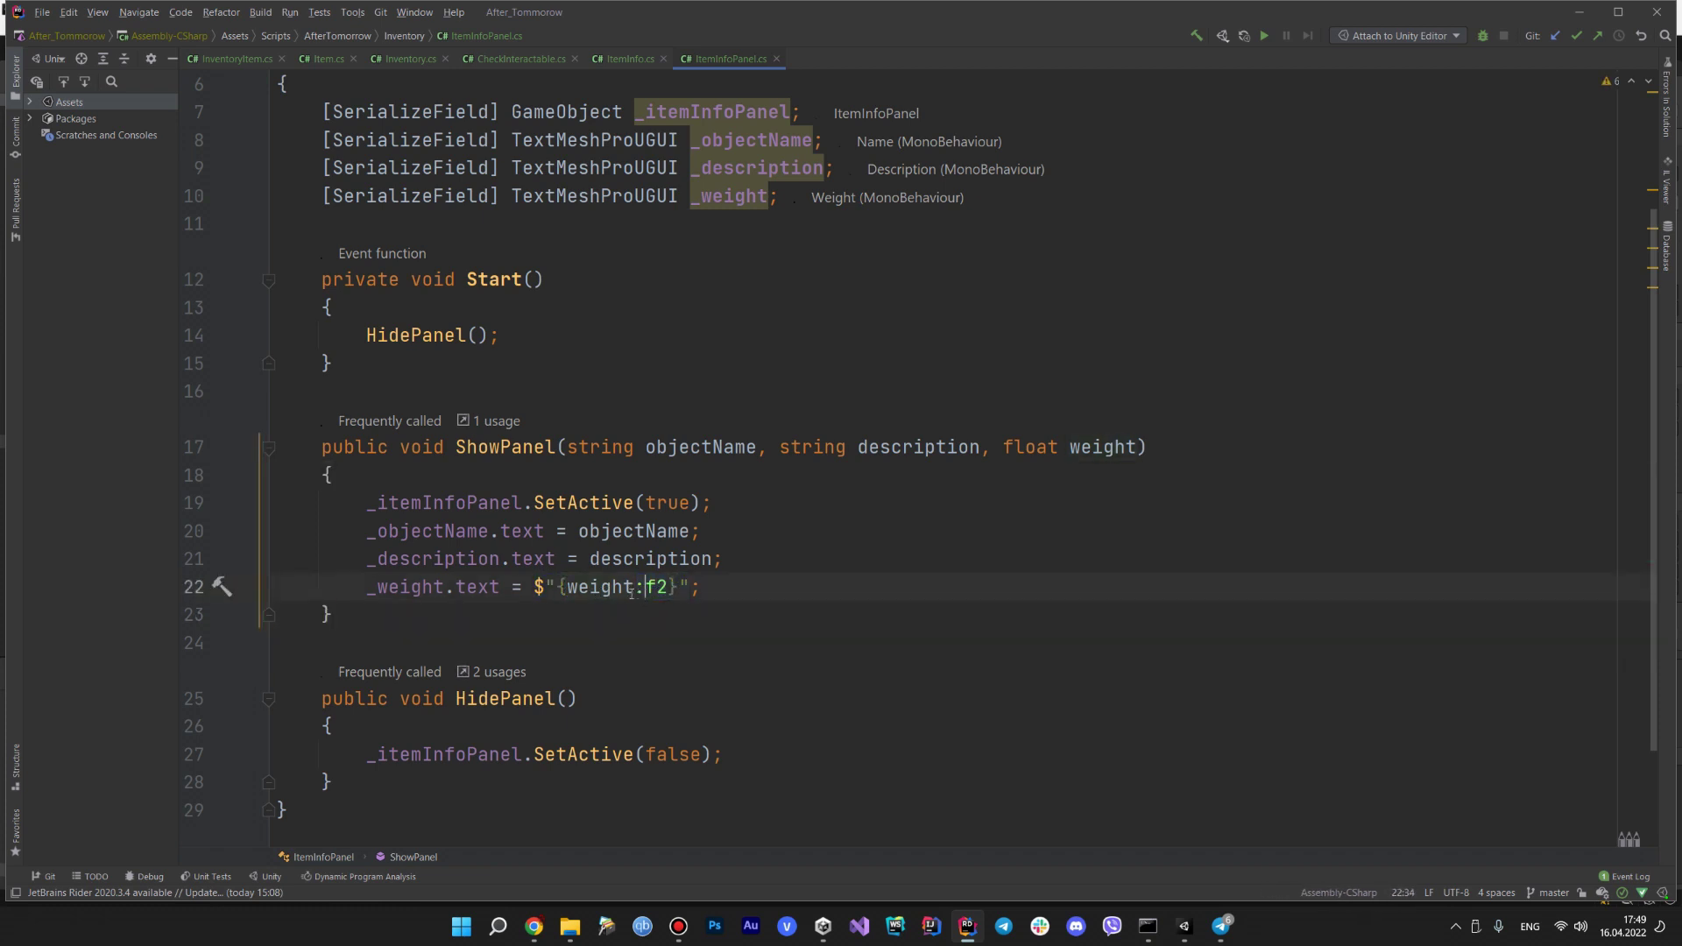
left_click_drag(632, 587, 567, 588)
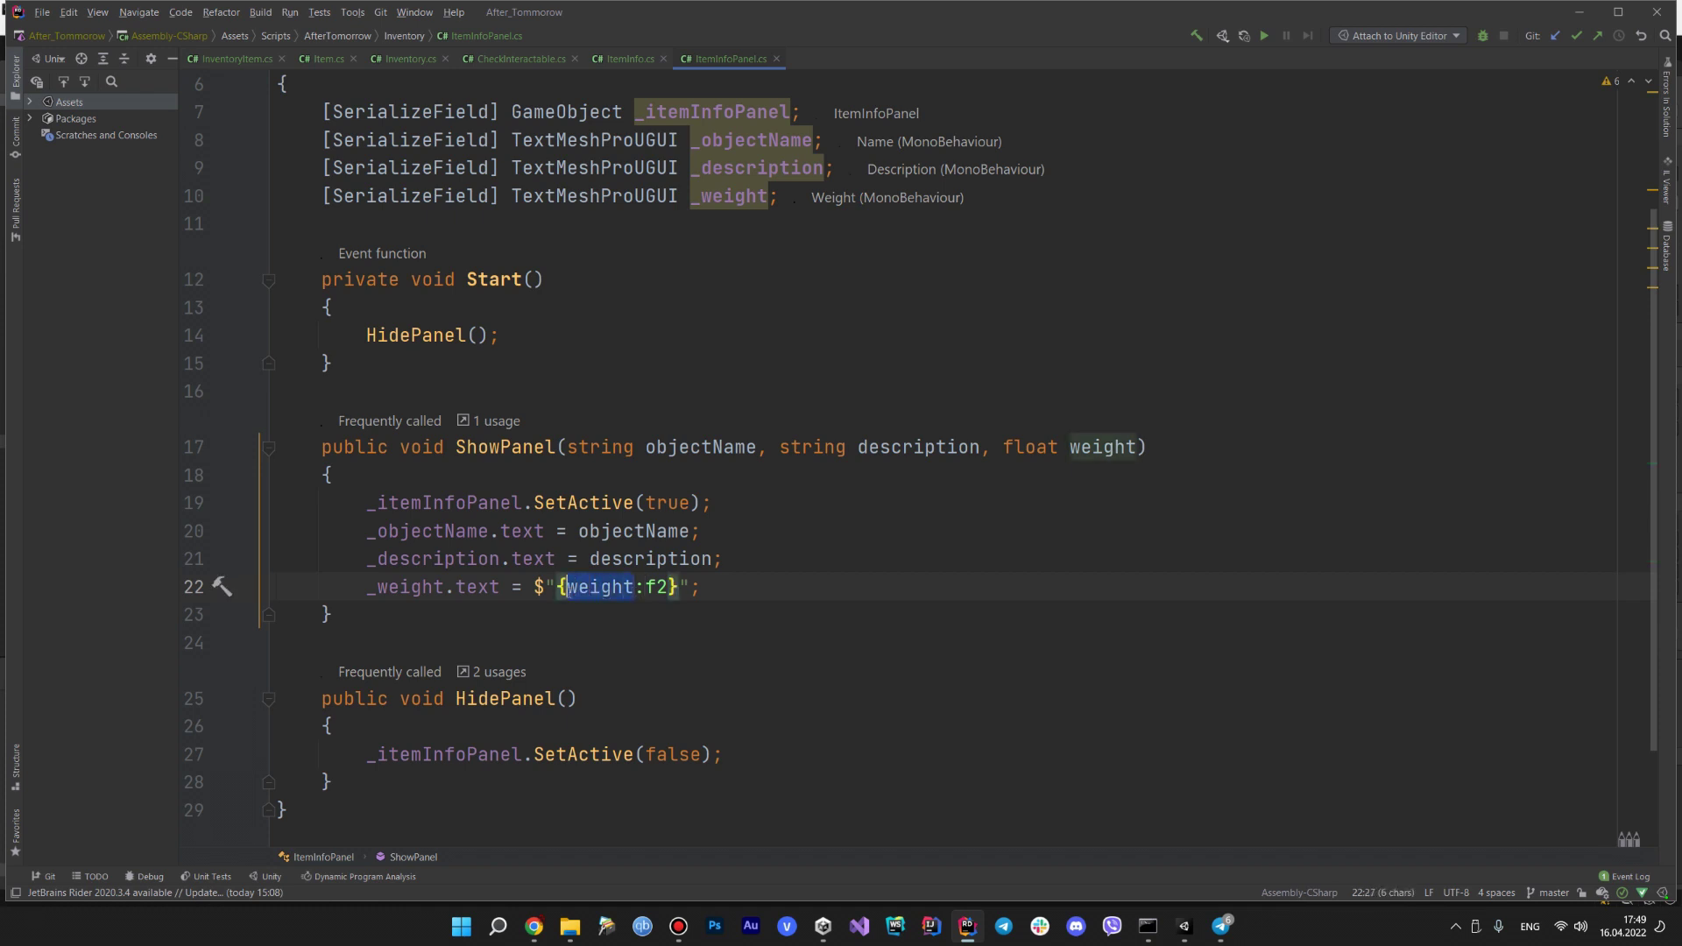
double_click(634, 586)
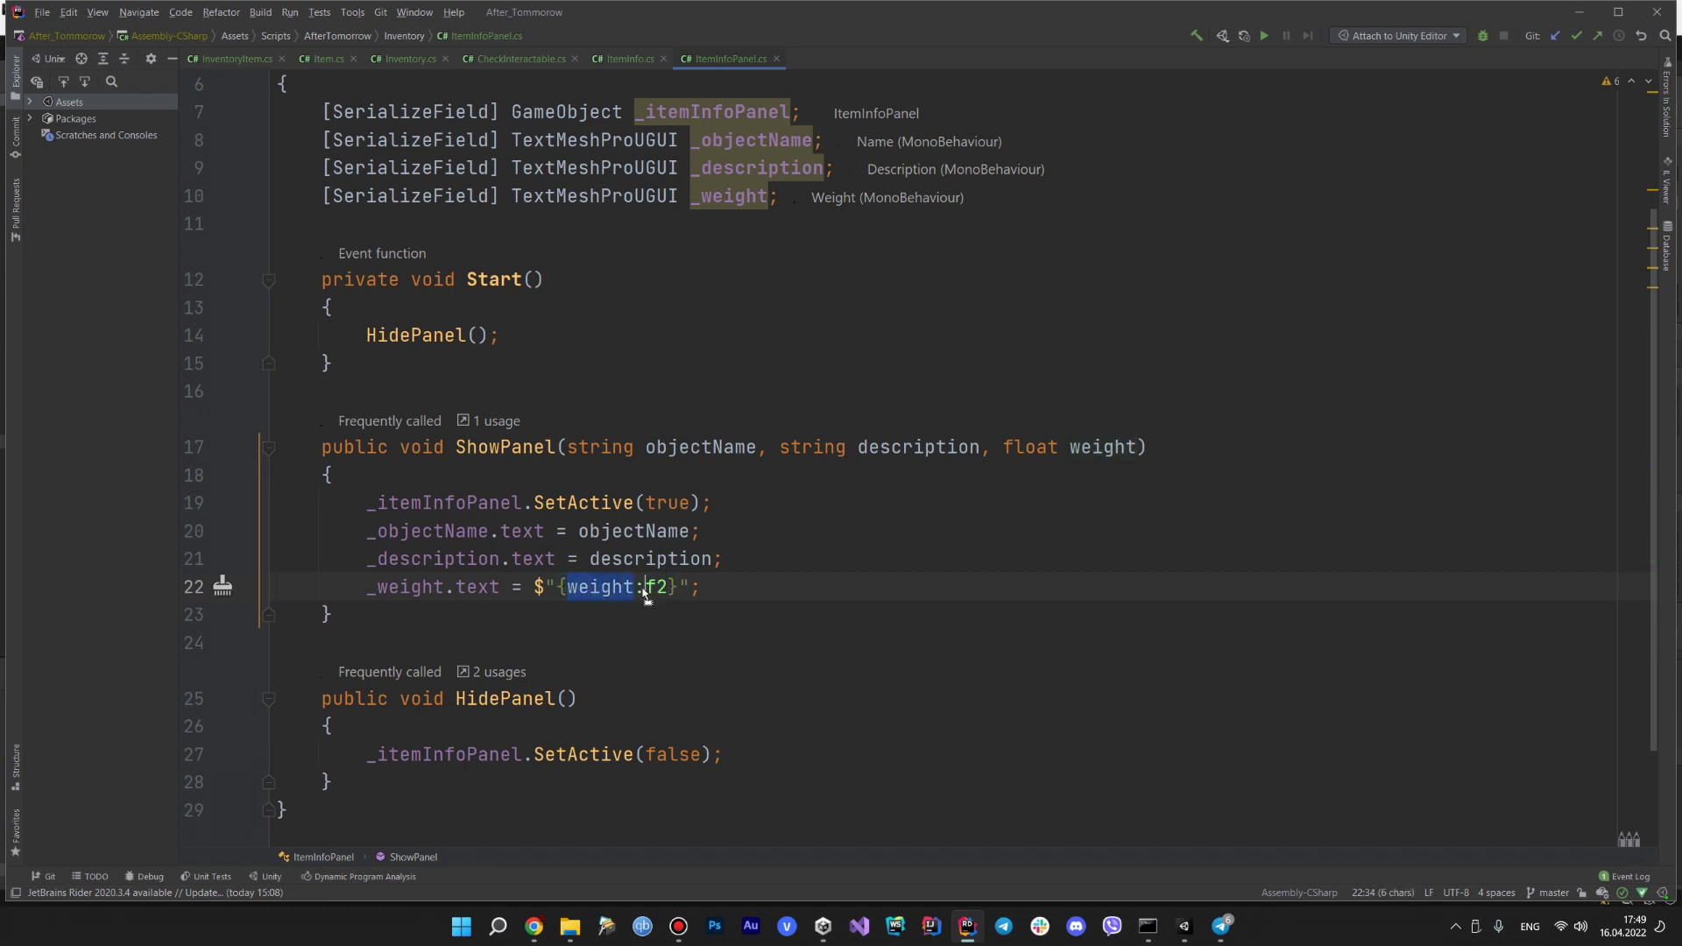
left_click_drag(634, 586, 668, 587)
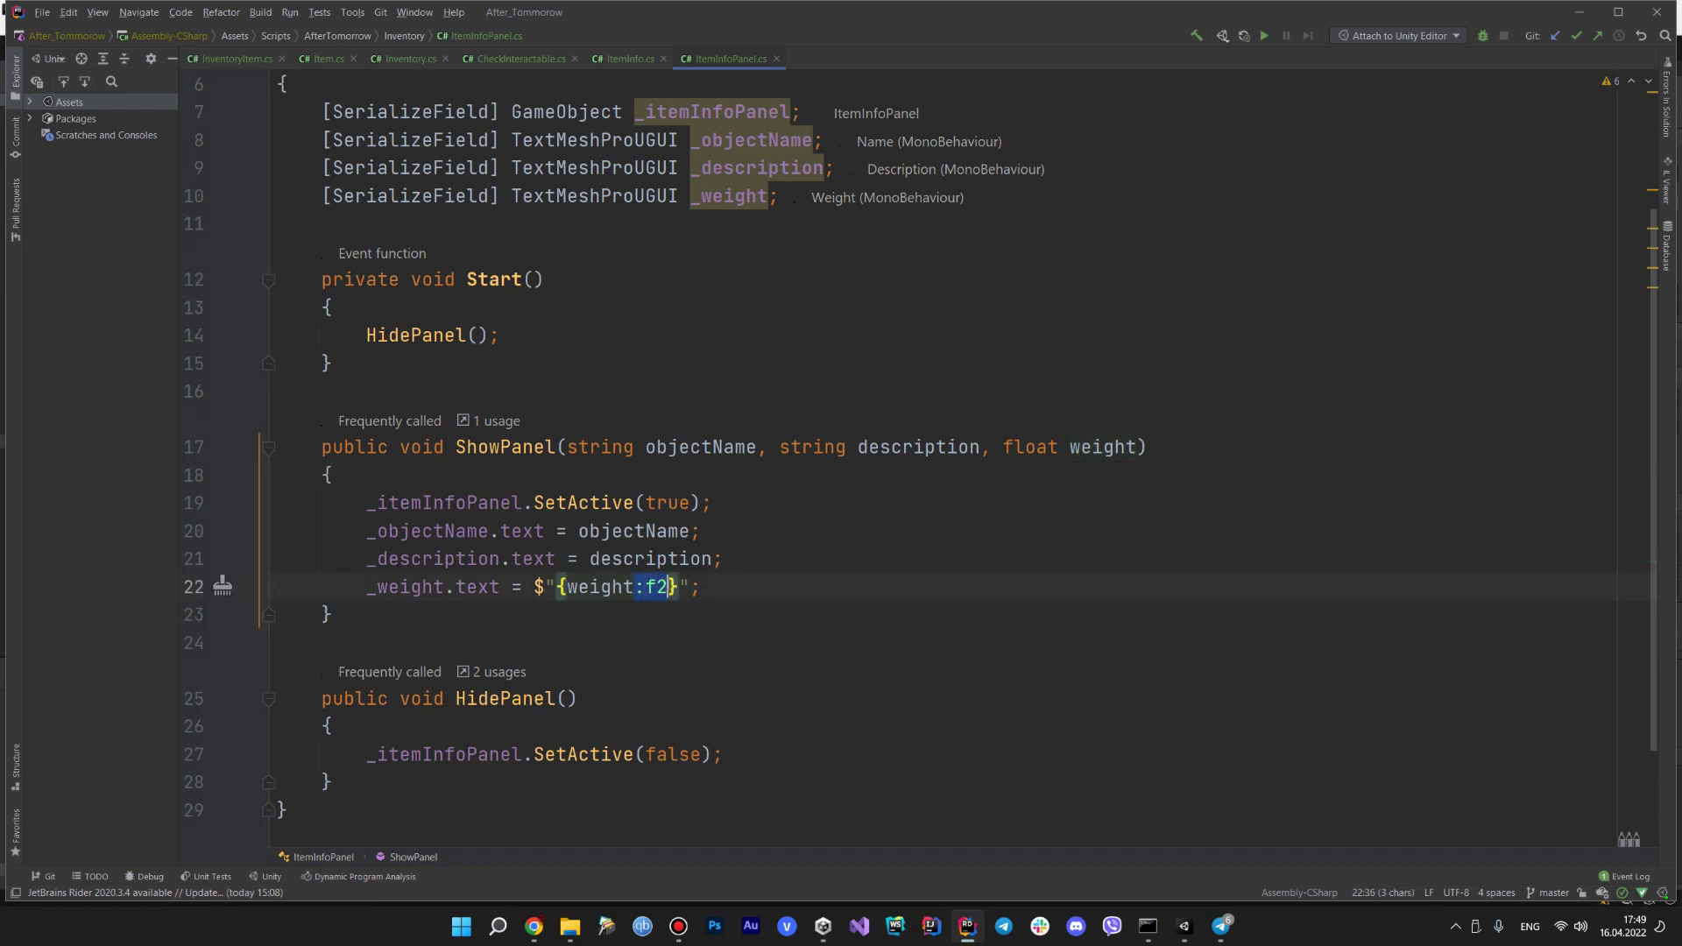
left_click(668, 587)
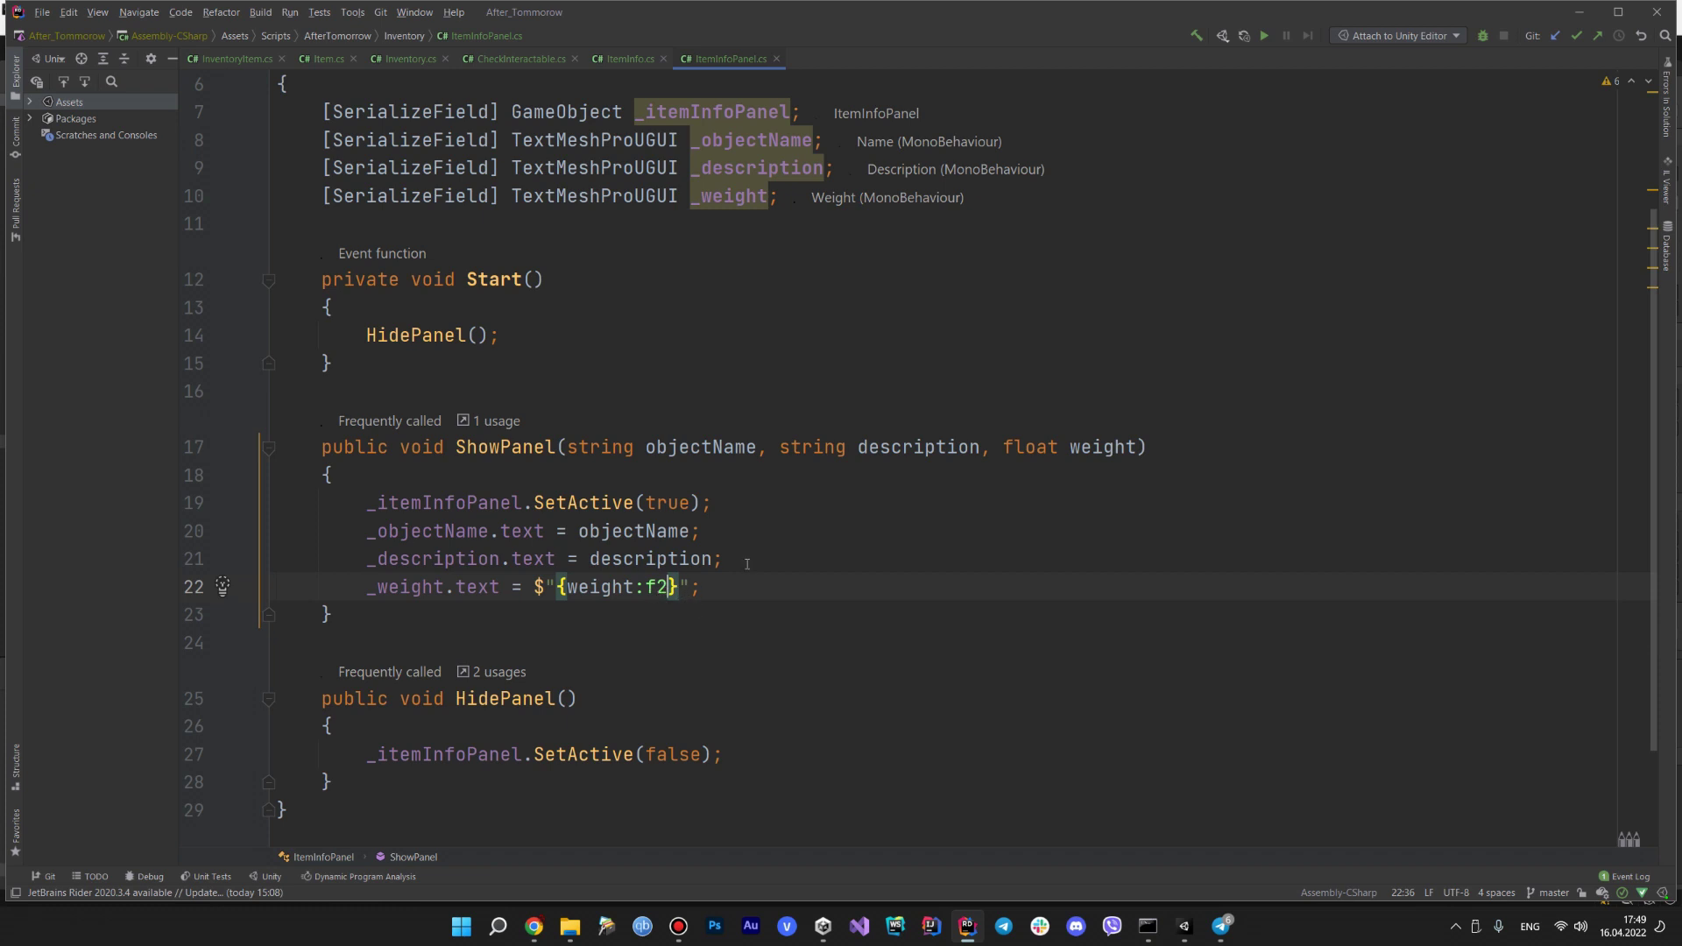
left_click_drag(368, 457, 425, 601)
left_click(431, 603)
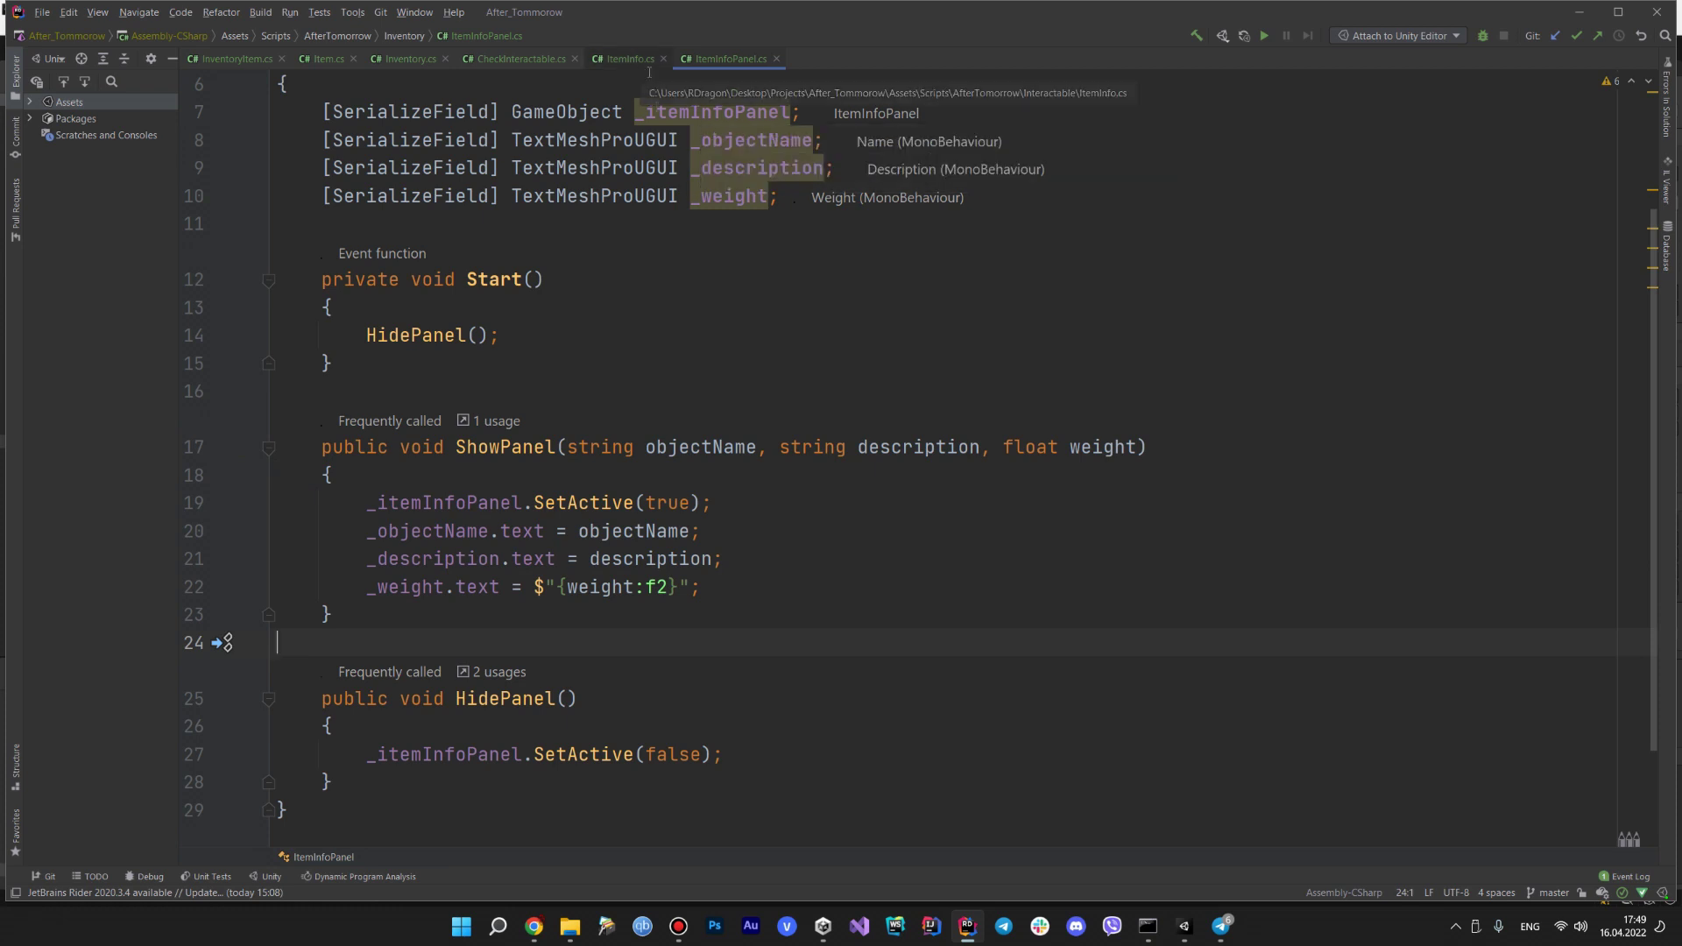
scroll(689, 326, "up", 2)
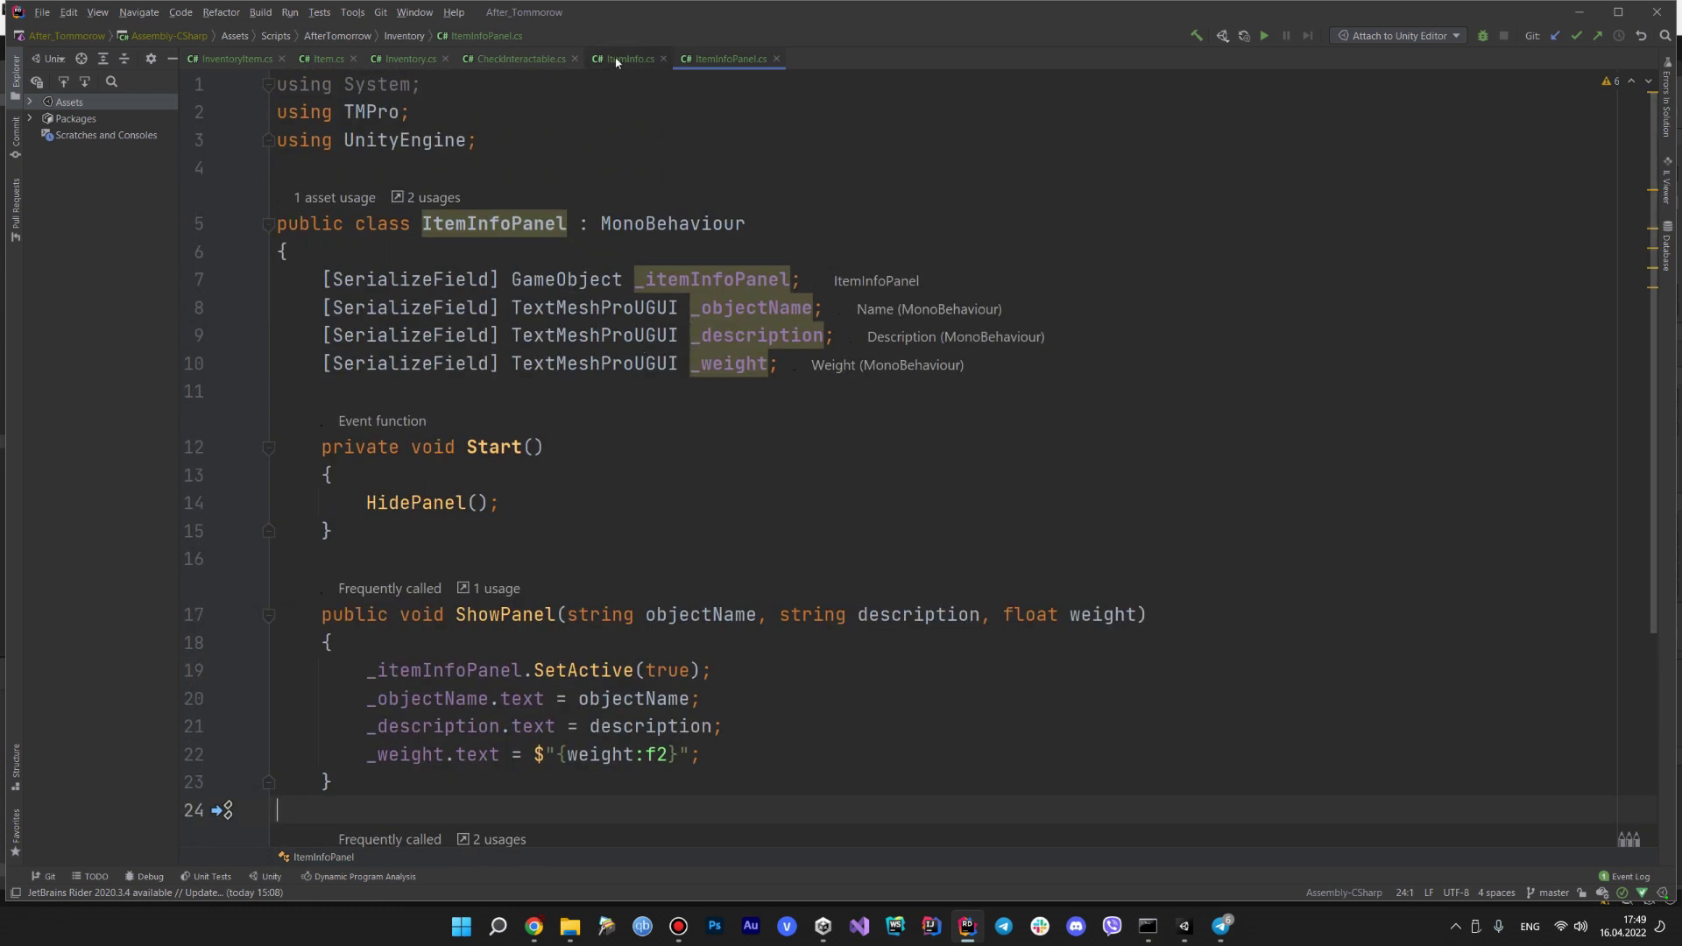
- Open ItemInfo.cs from the ItemInfoPanel usages and highlight every itemInfoPanel reference
left_click(435, 201)
left_click(519, 274)
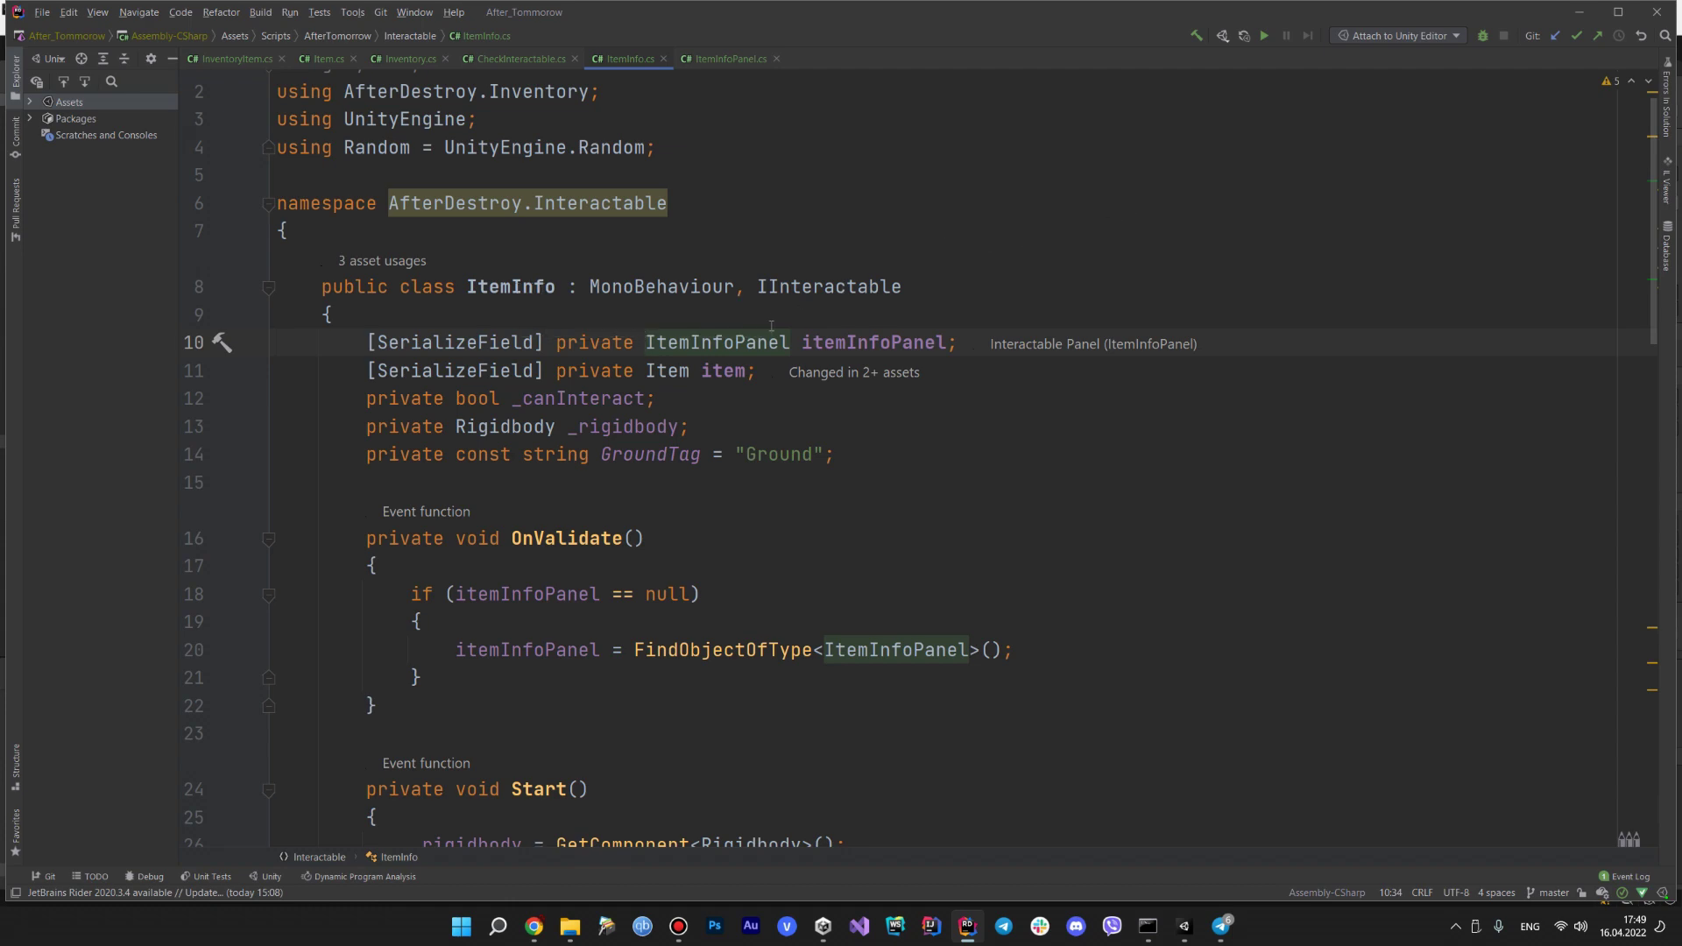
left_click(854, 342)
scroll(854, 343, "down", 10)
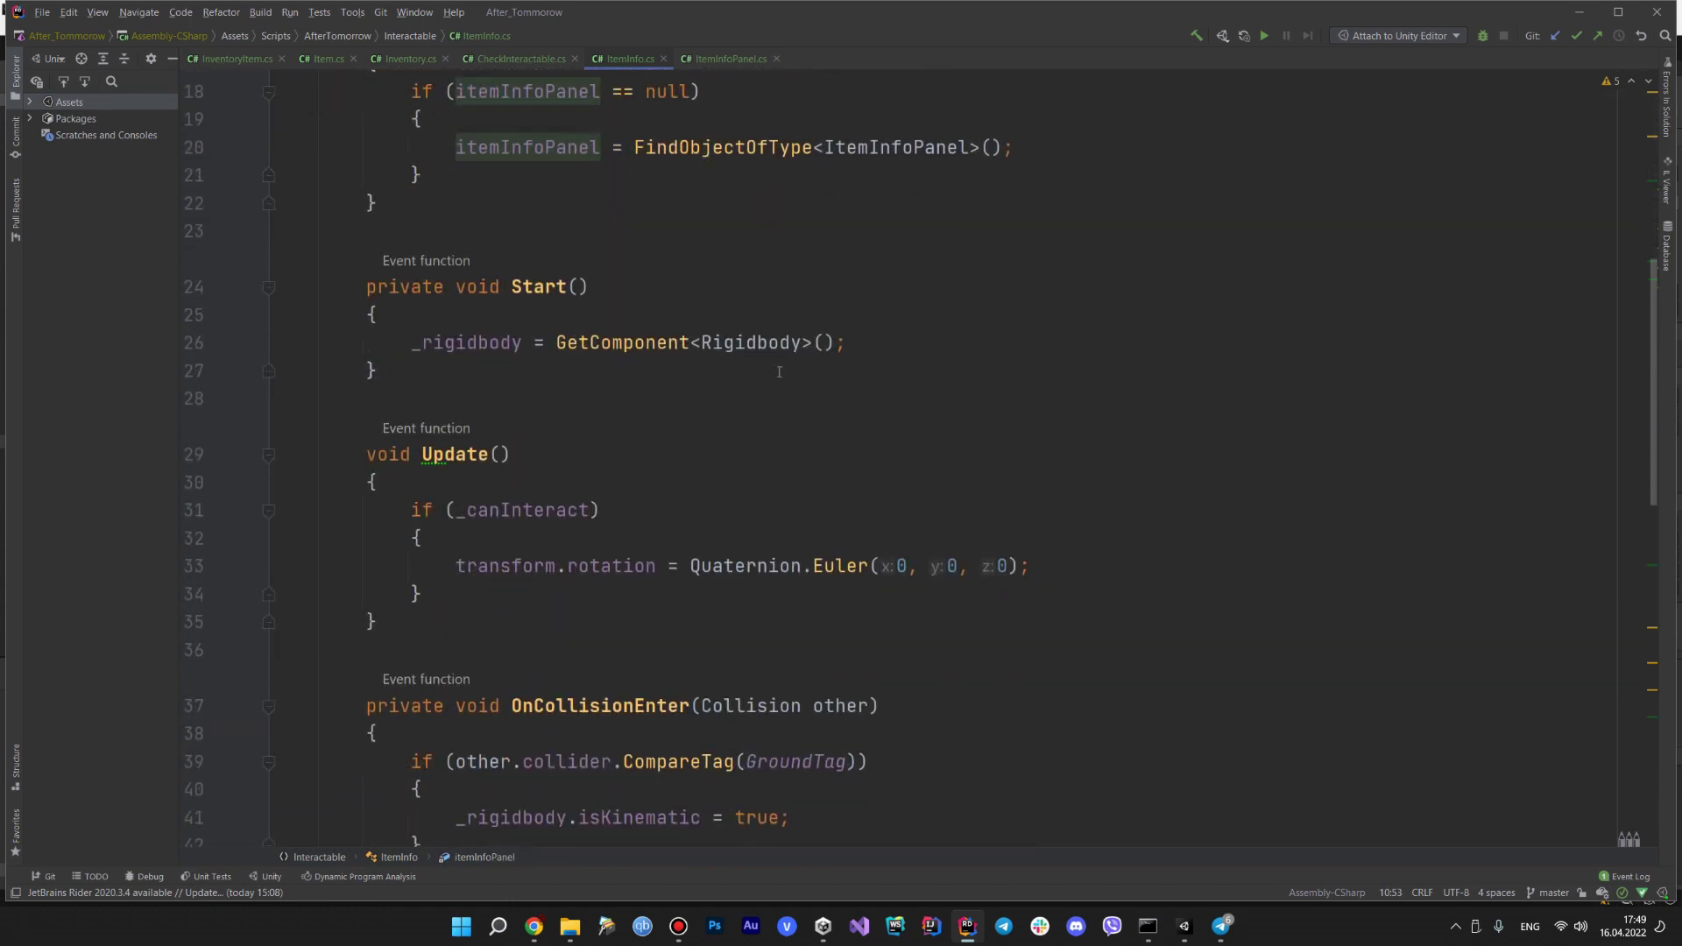
scroll(779, 371, "down", 4)
- Review the ShowPanel call and the item passed to it, then return to Unity
left_click(589, 371)
scroll(737, 496, "up", 2)
left_click(696, 540)
scroll(692, 351, "up", 10)
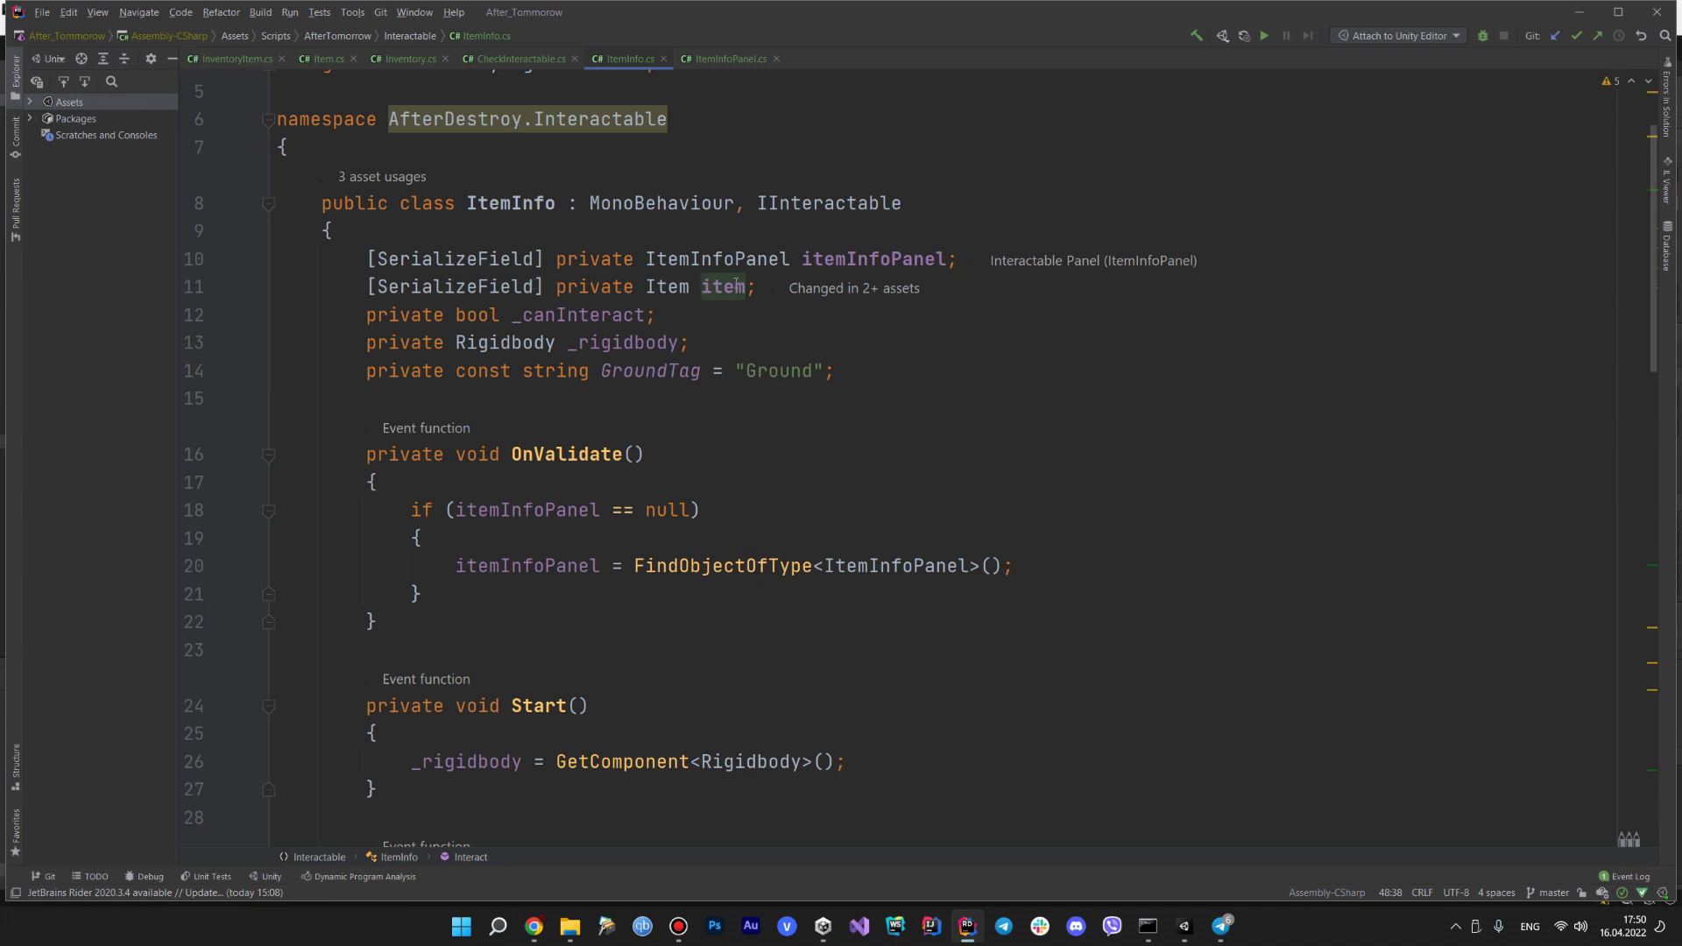
mouse_move(738, 283)
scroll(738, 283, "down", 1)
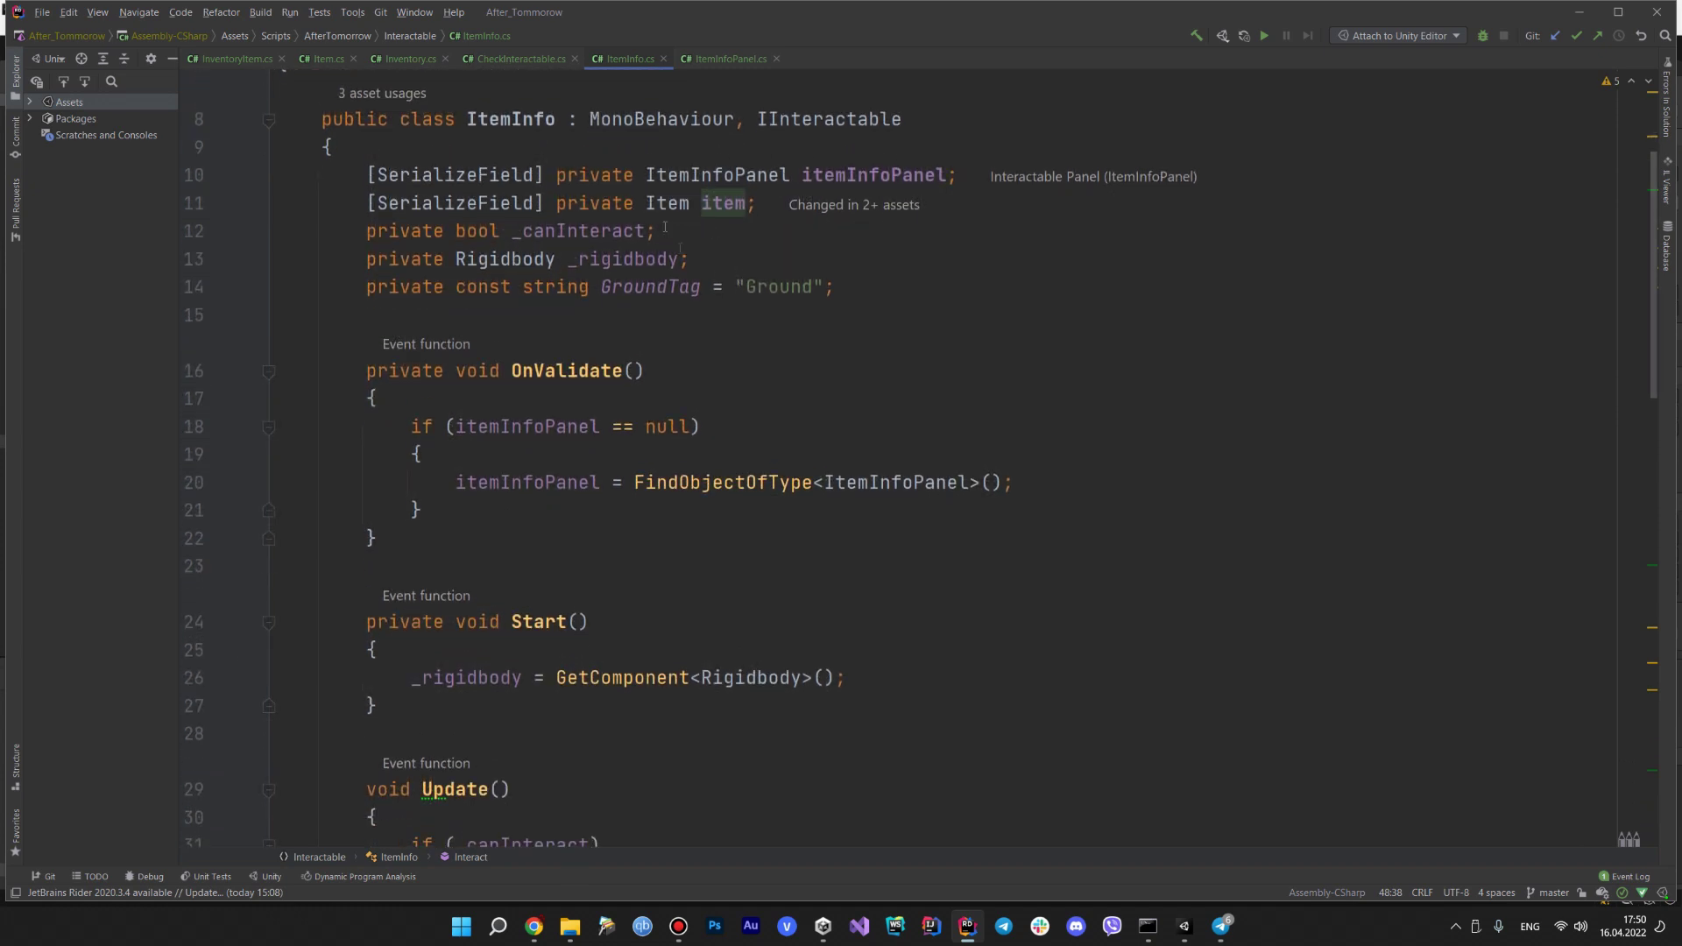
scroll(663, 226, "up", 2)
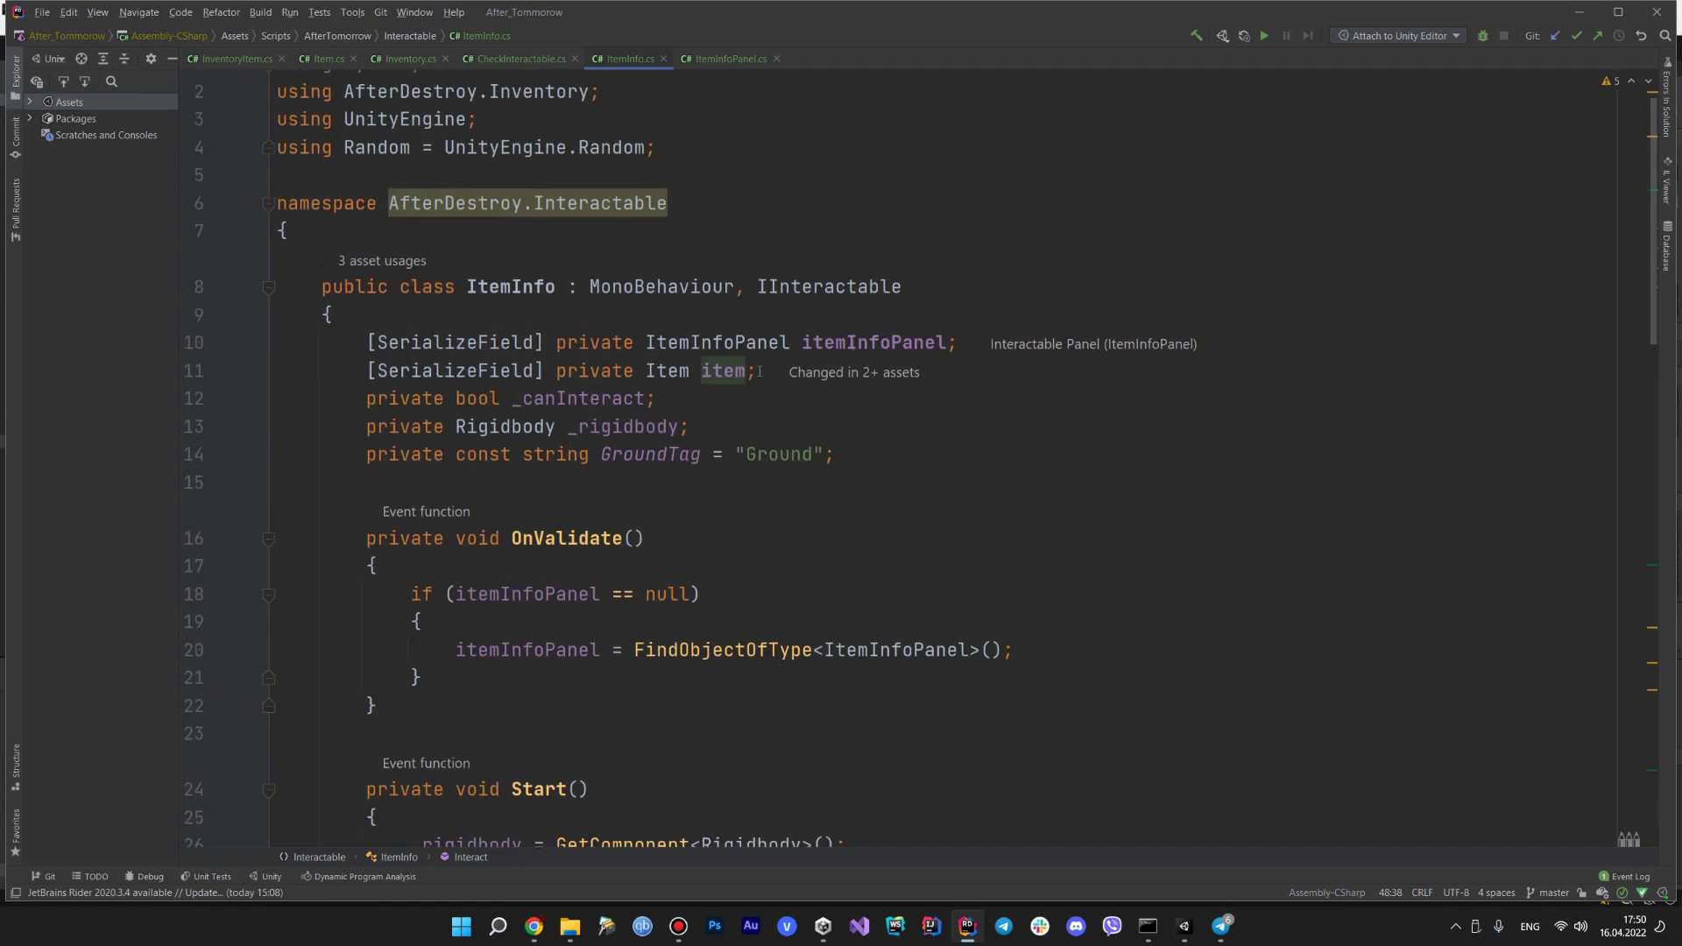
key("alt+Tab")
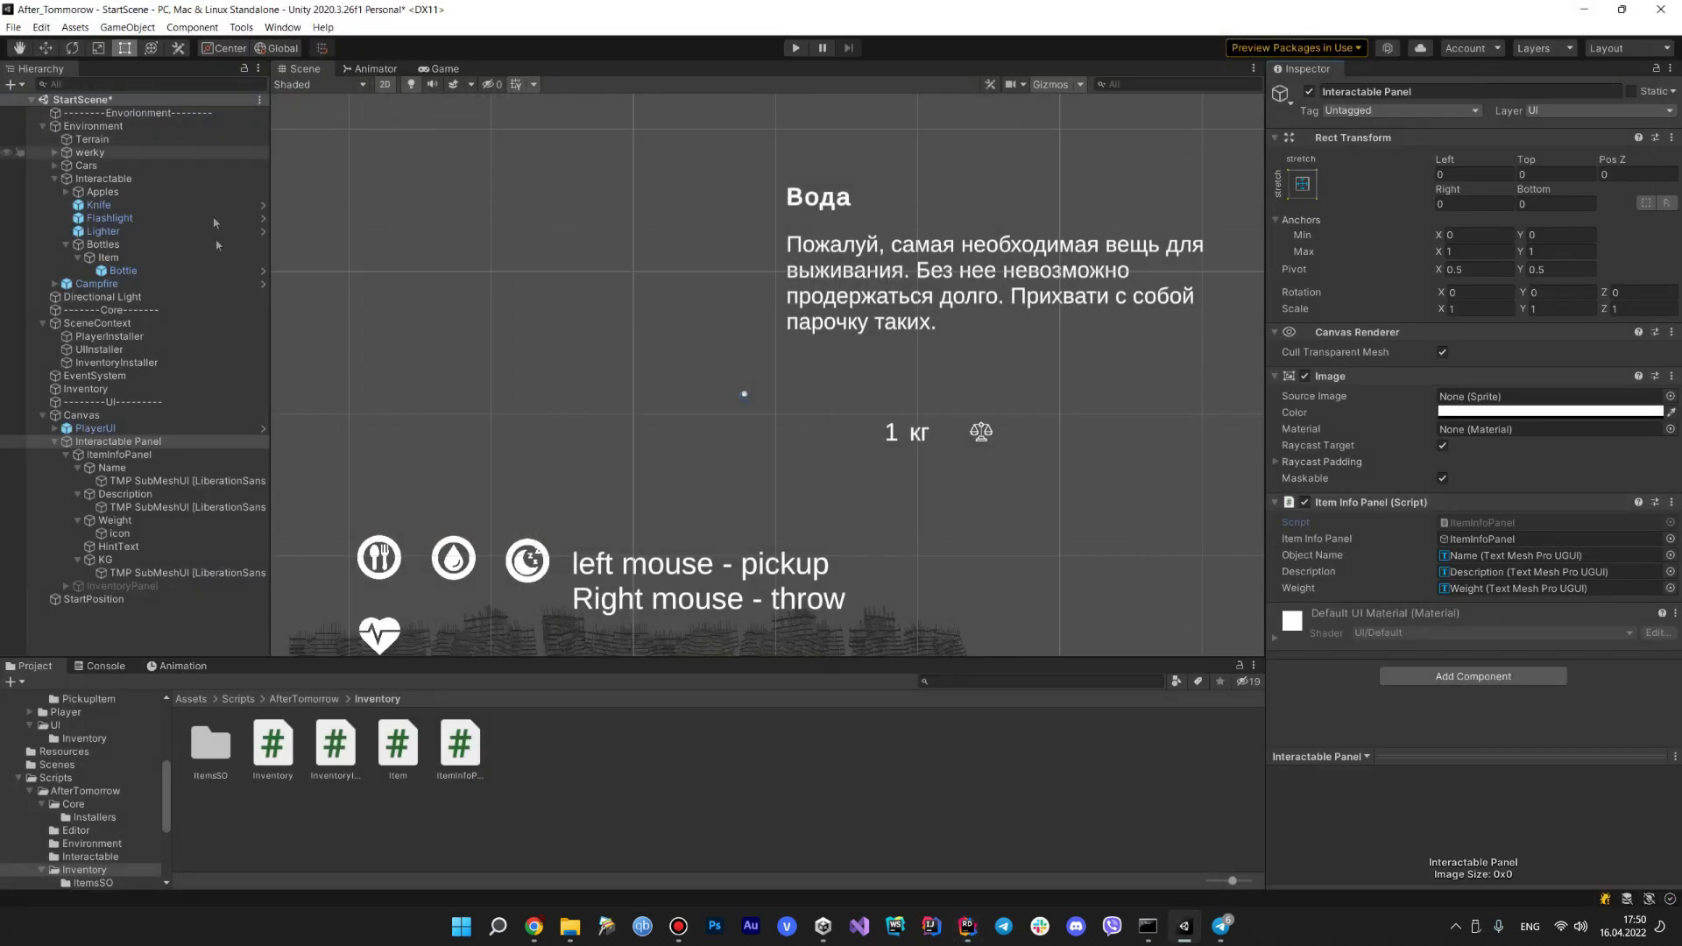
- Frame the water bottle in 3D, confirm its Item references Water, save StartScene and switch to Rider
left_click(384, 84)
double_click(122, 270)
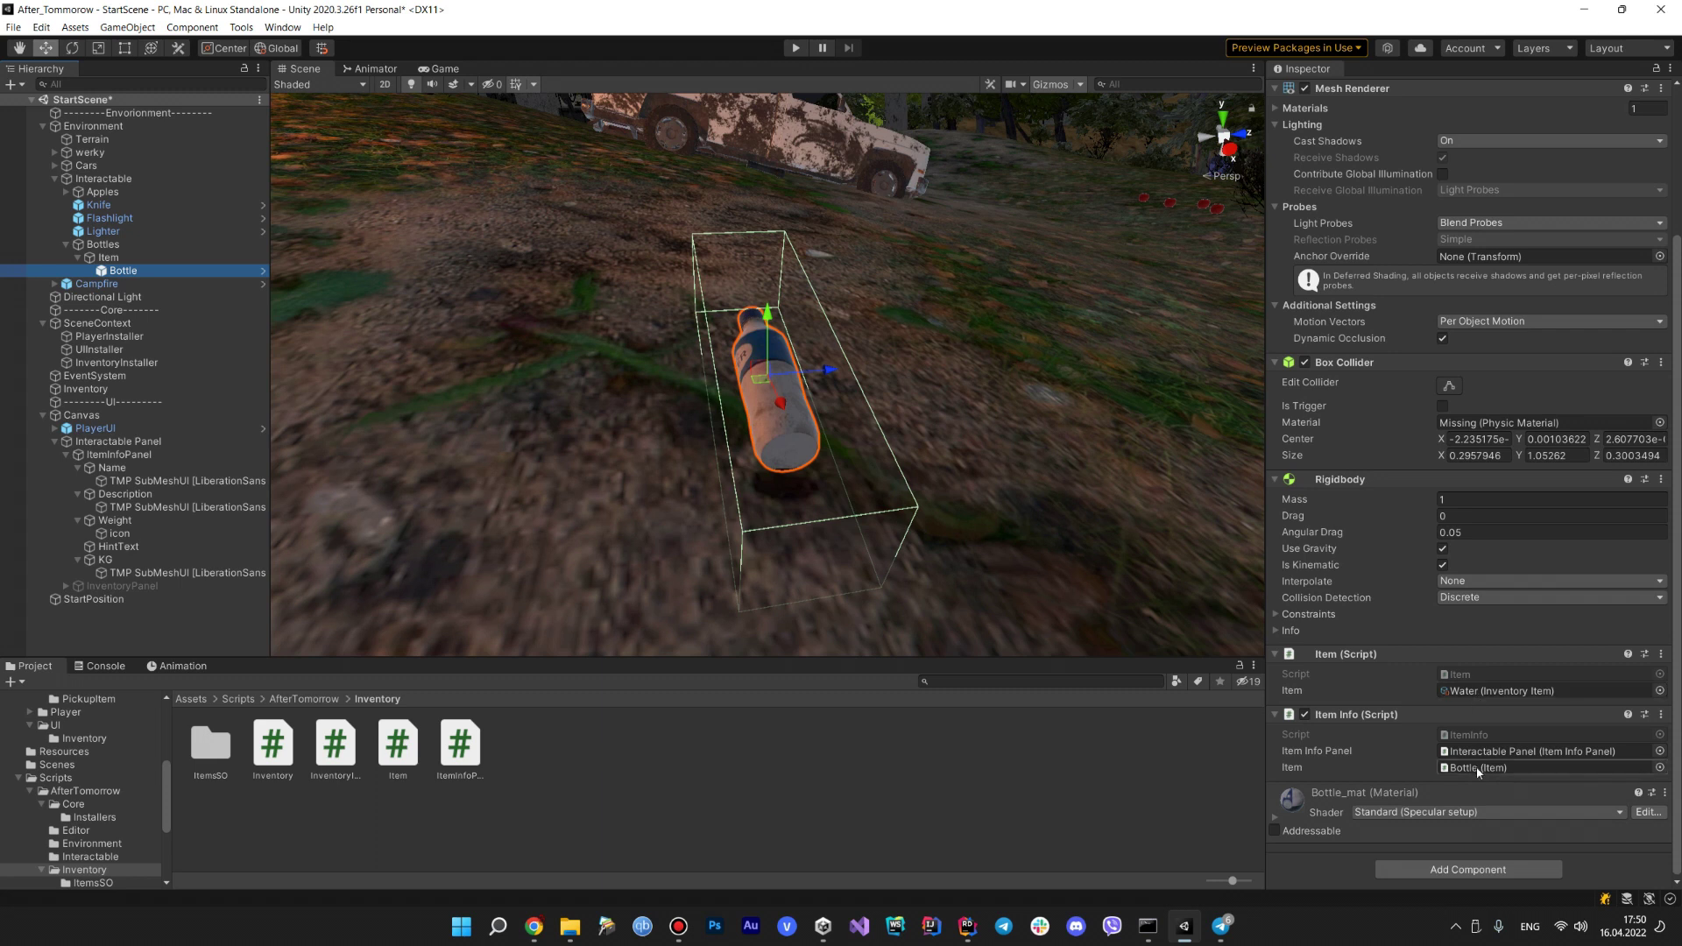
left_click(1475, 766)
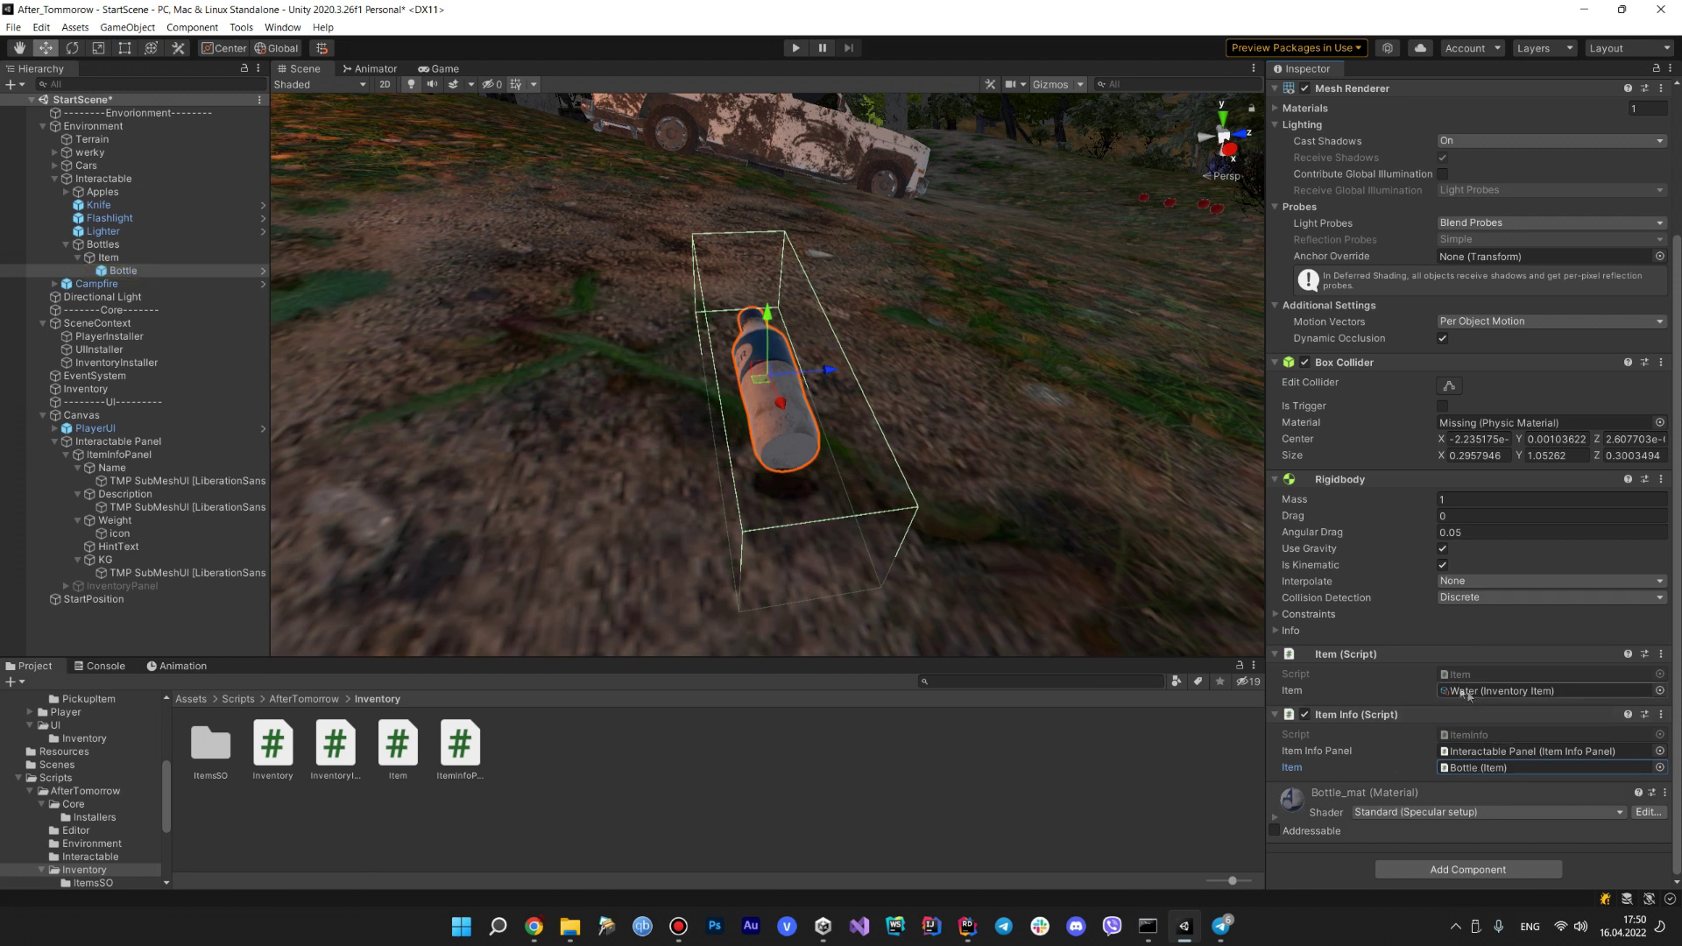
left_click(1476, 768)
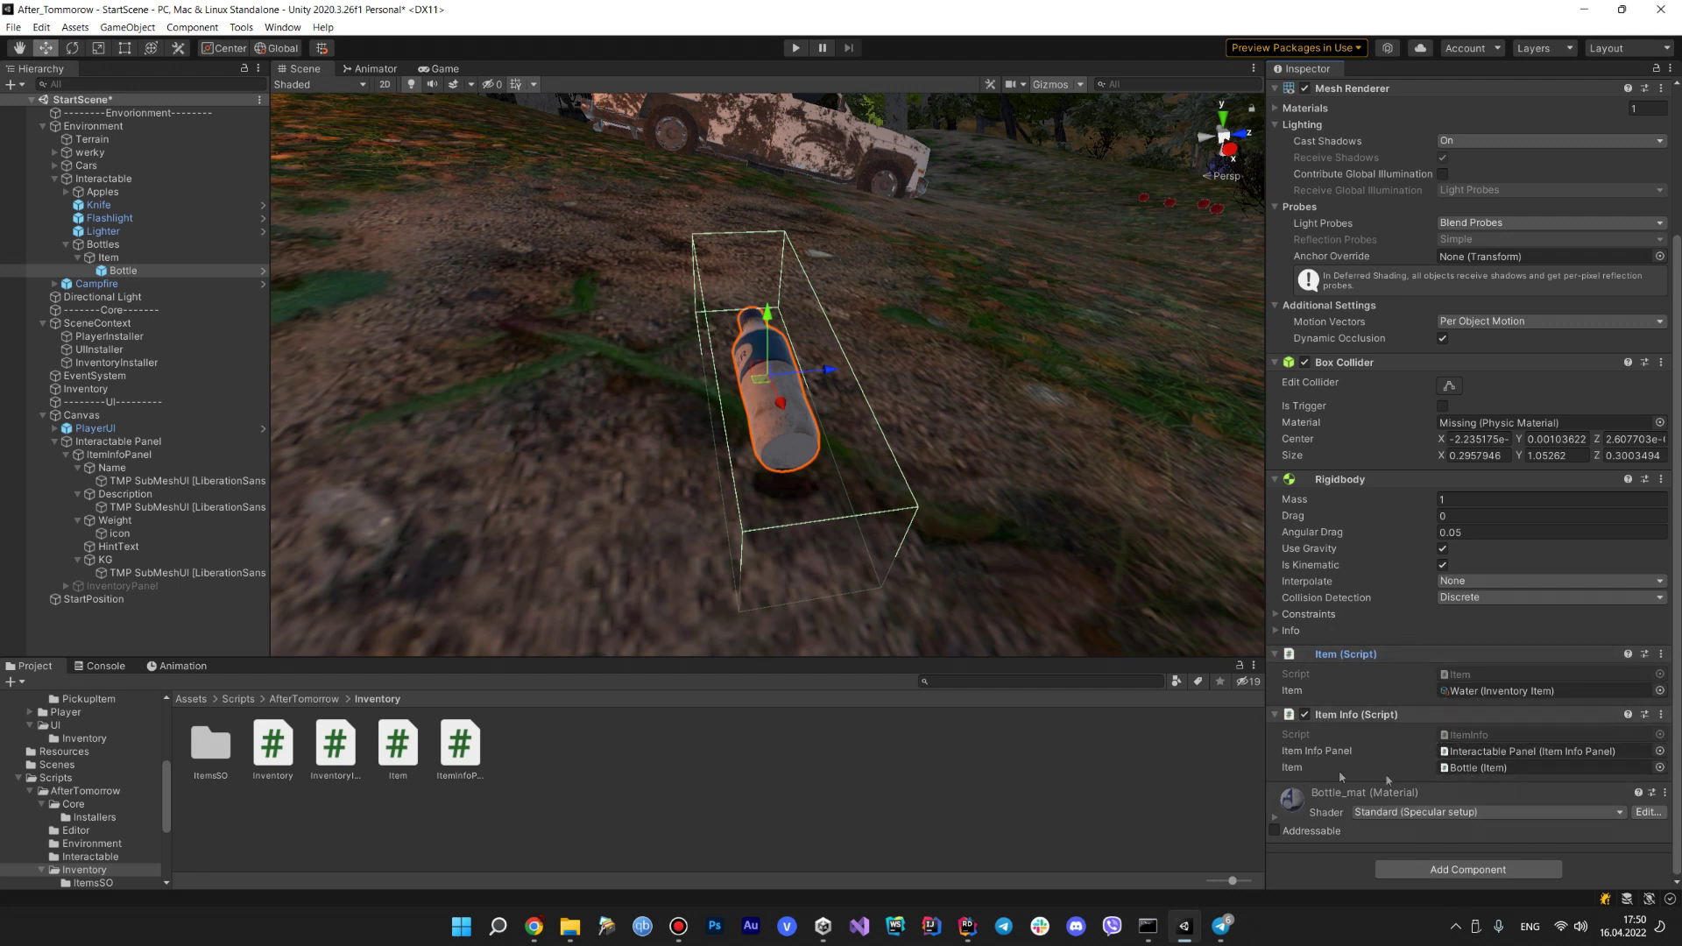
key("ctrl+s")
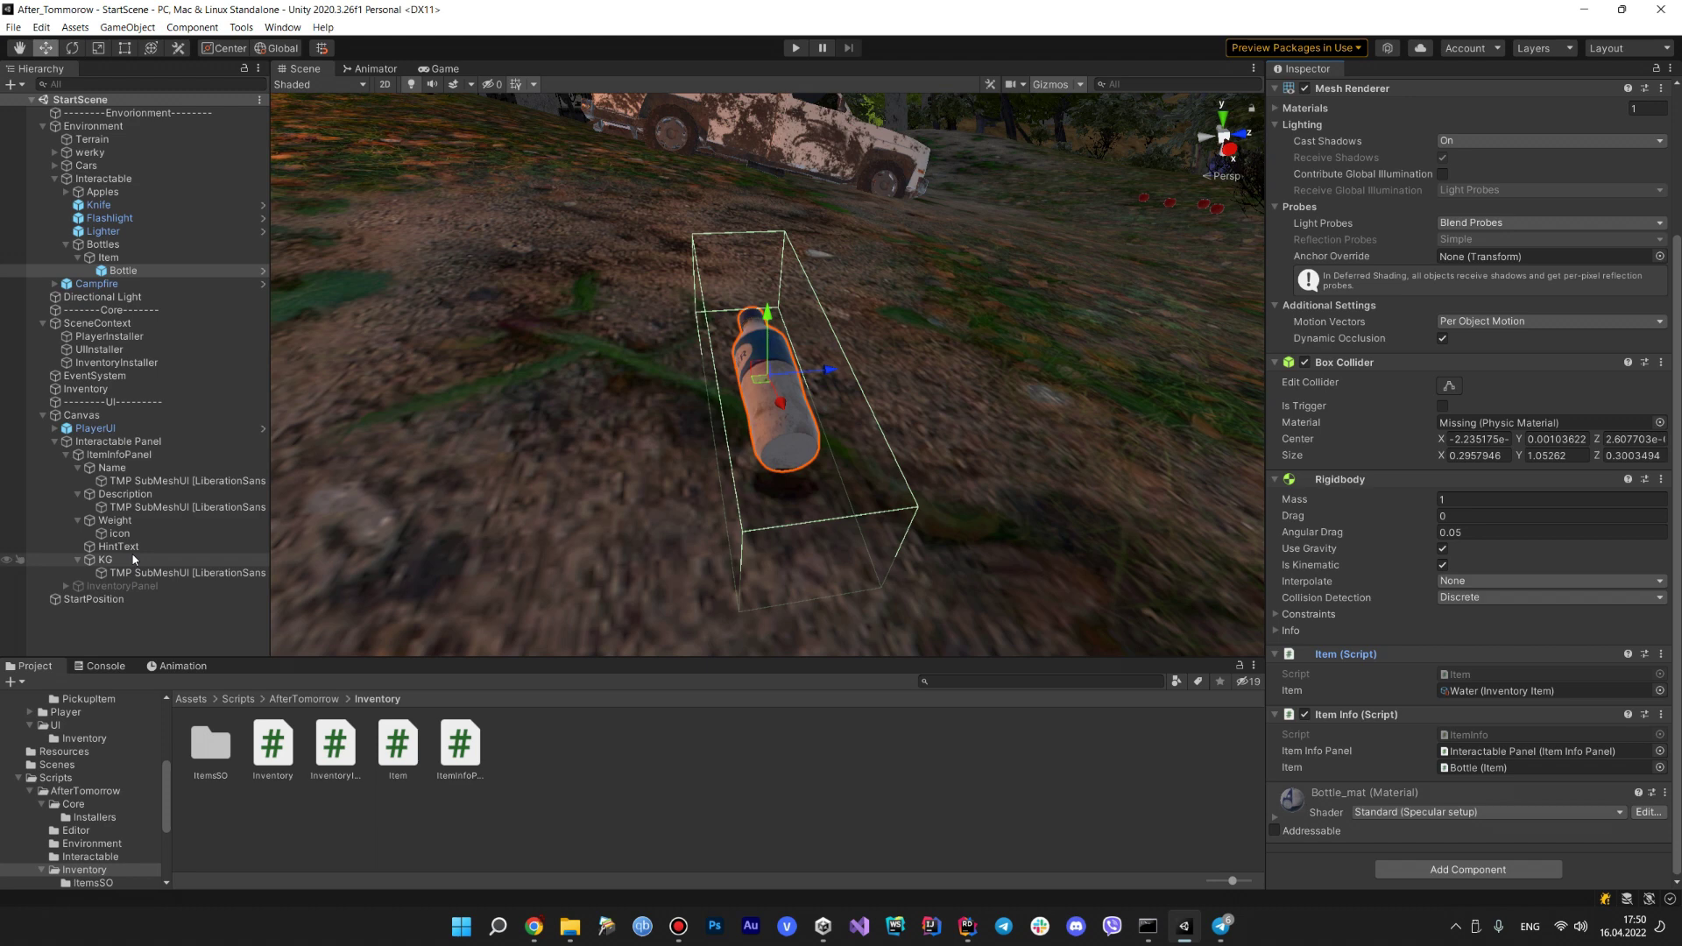
left_click(967, 926)
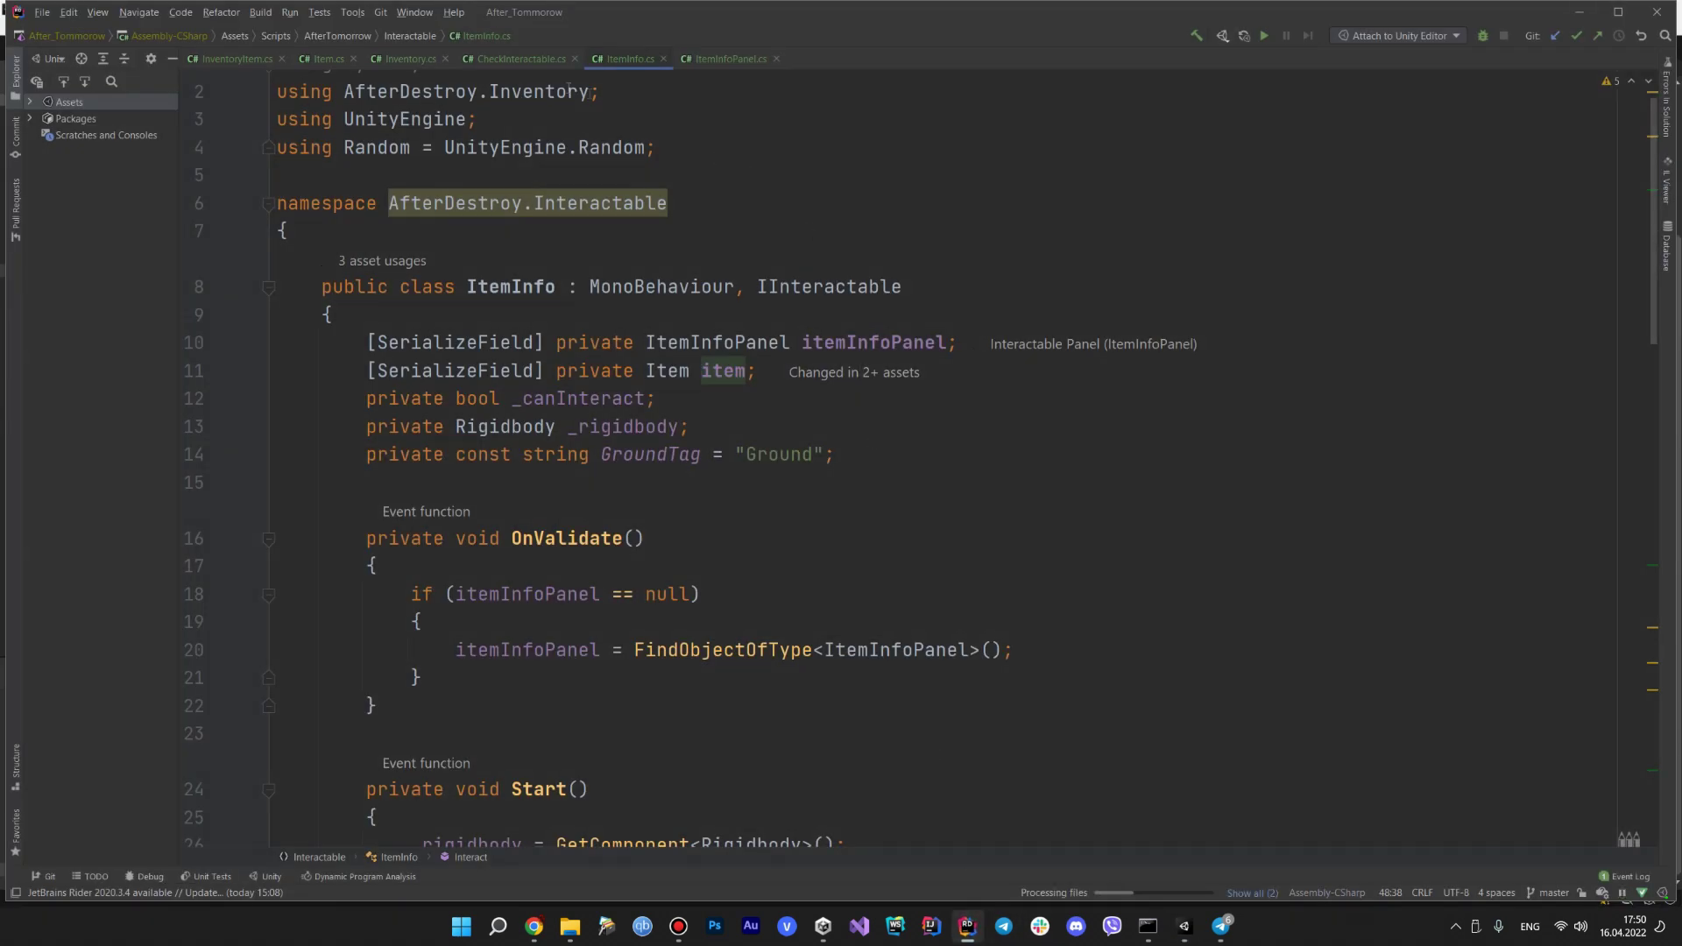
- Browse the CheckInteractable.cs, ItemInfoPanel.cs and Inventory.cs scripts
left_click(491, 59)
left_click(724, 58)
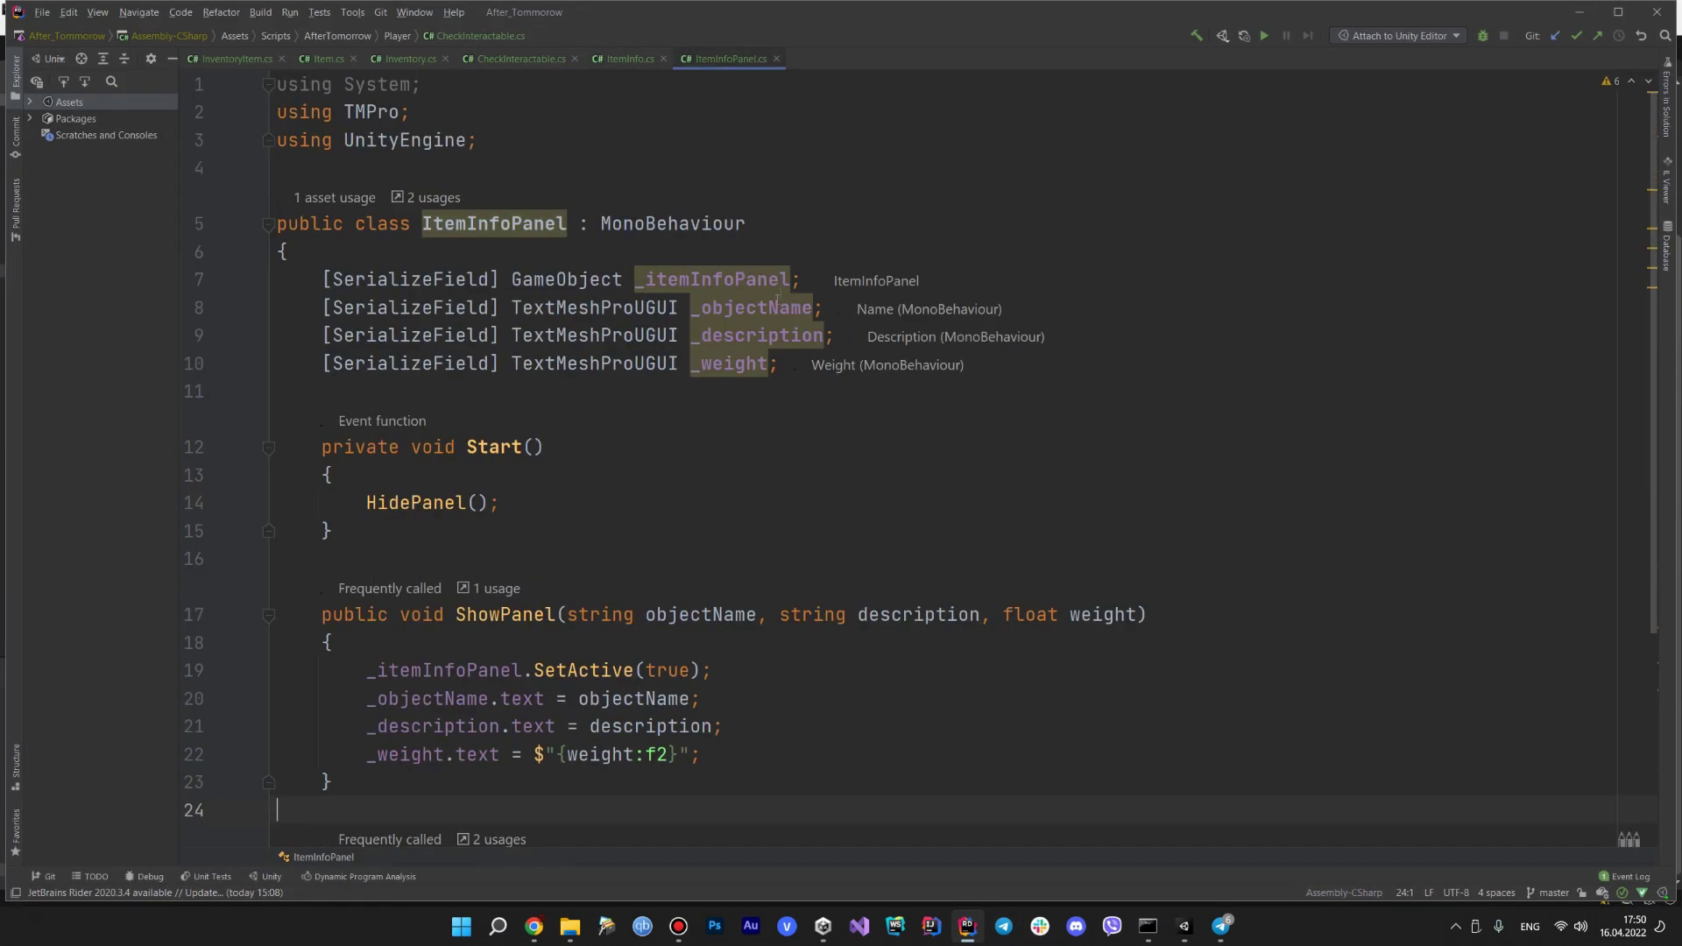
scroll(764, 324, "down", 3)
left_click(404, 59)
scroll(788, 400, "down", 7)
scroll(787, 401, "up", 3)
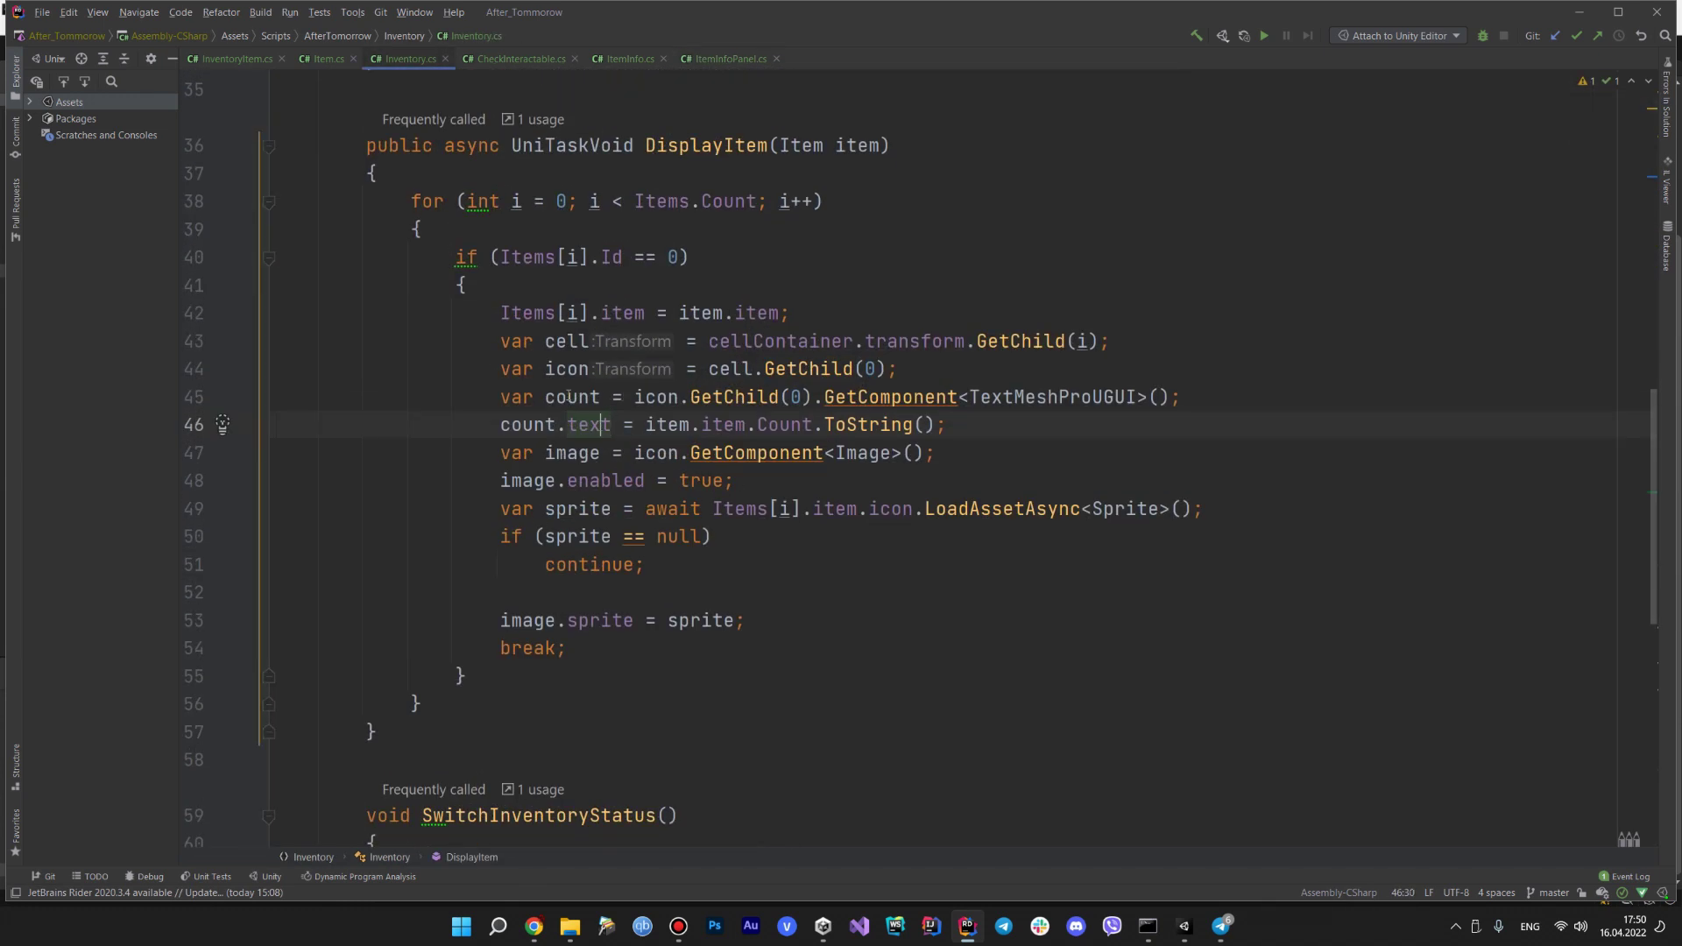
- Inspect the icon and count lines 44-45 of DisplayItem, including icon.GetChild(0), then return to Unity
left_click_drag(500, 397, 1183, 396)
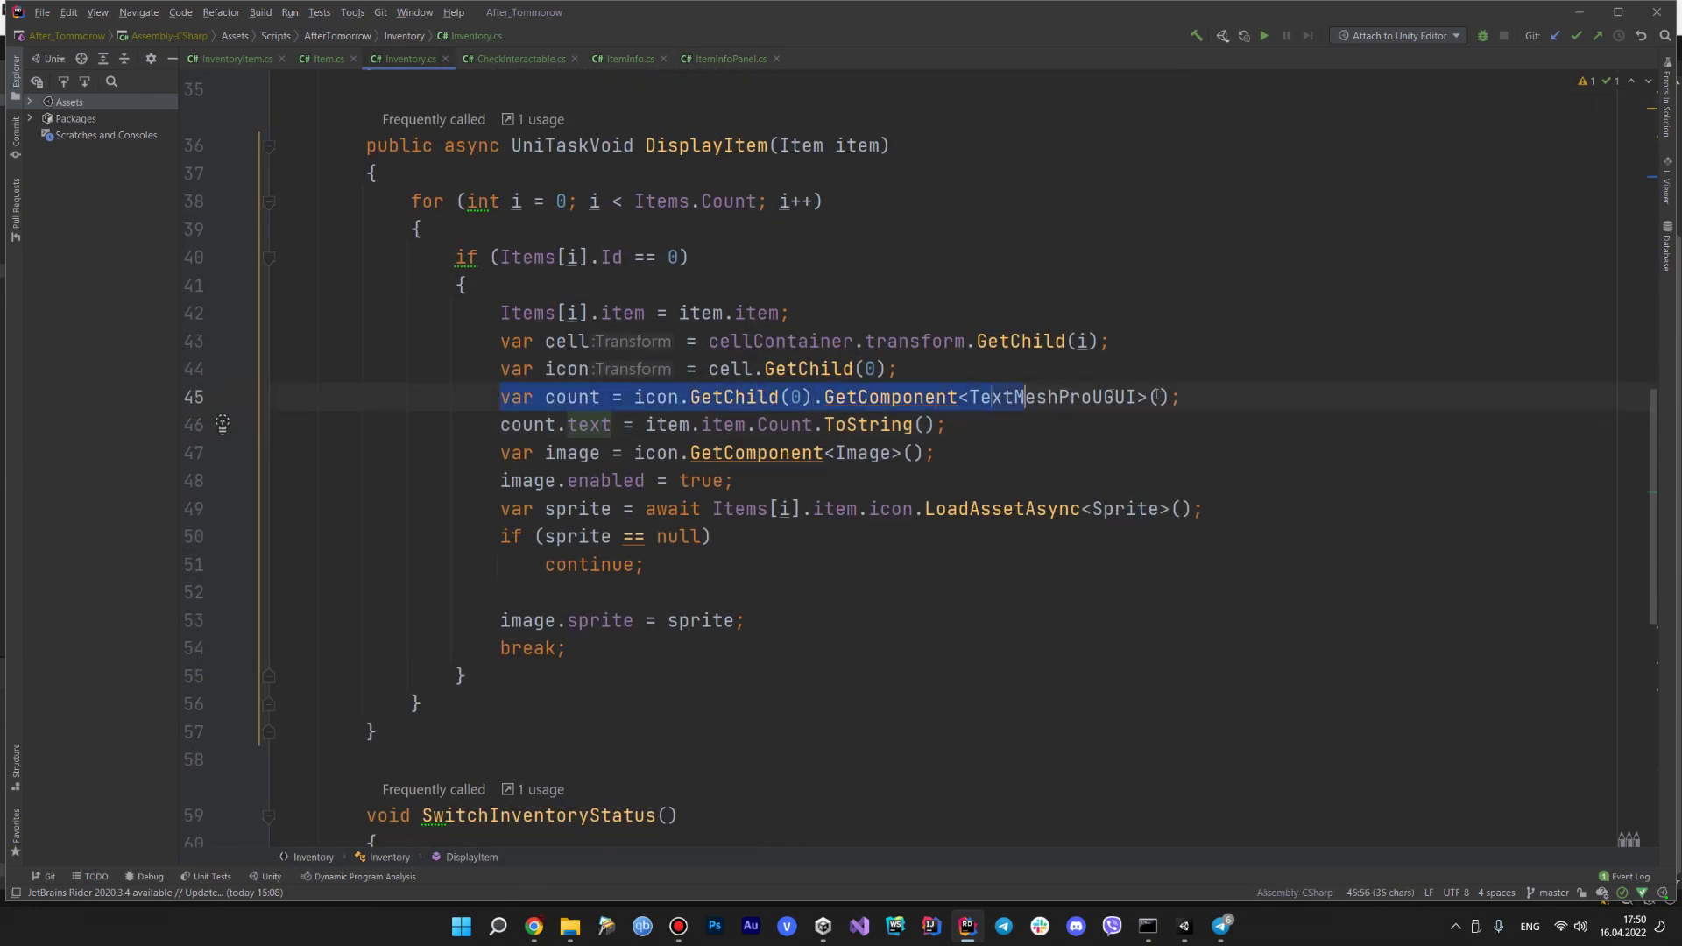
key("Right")
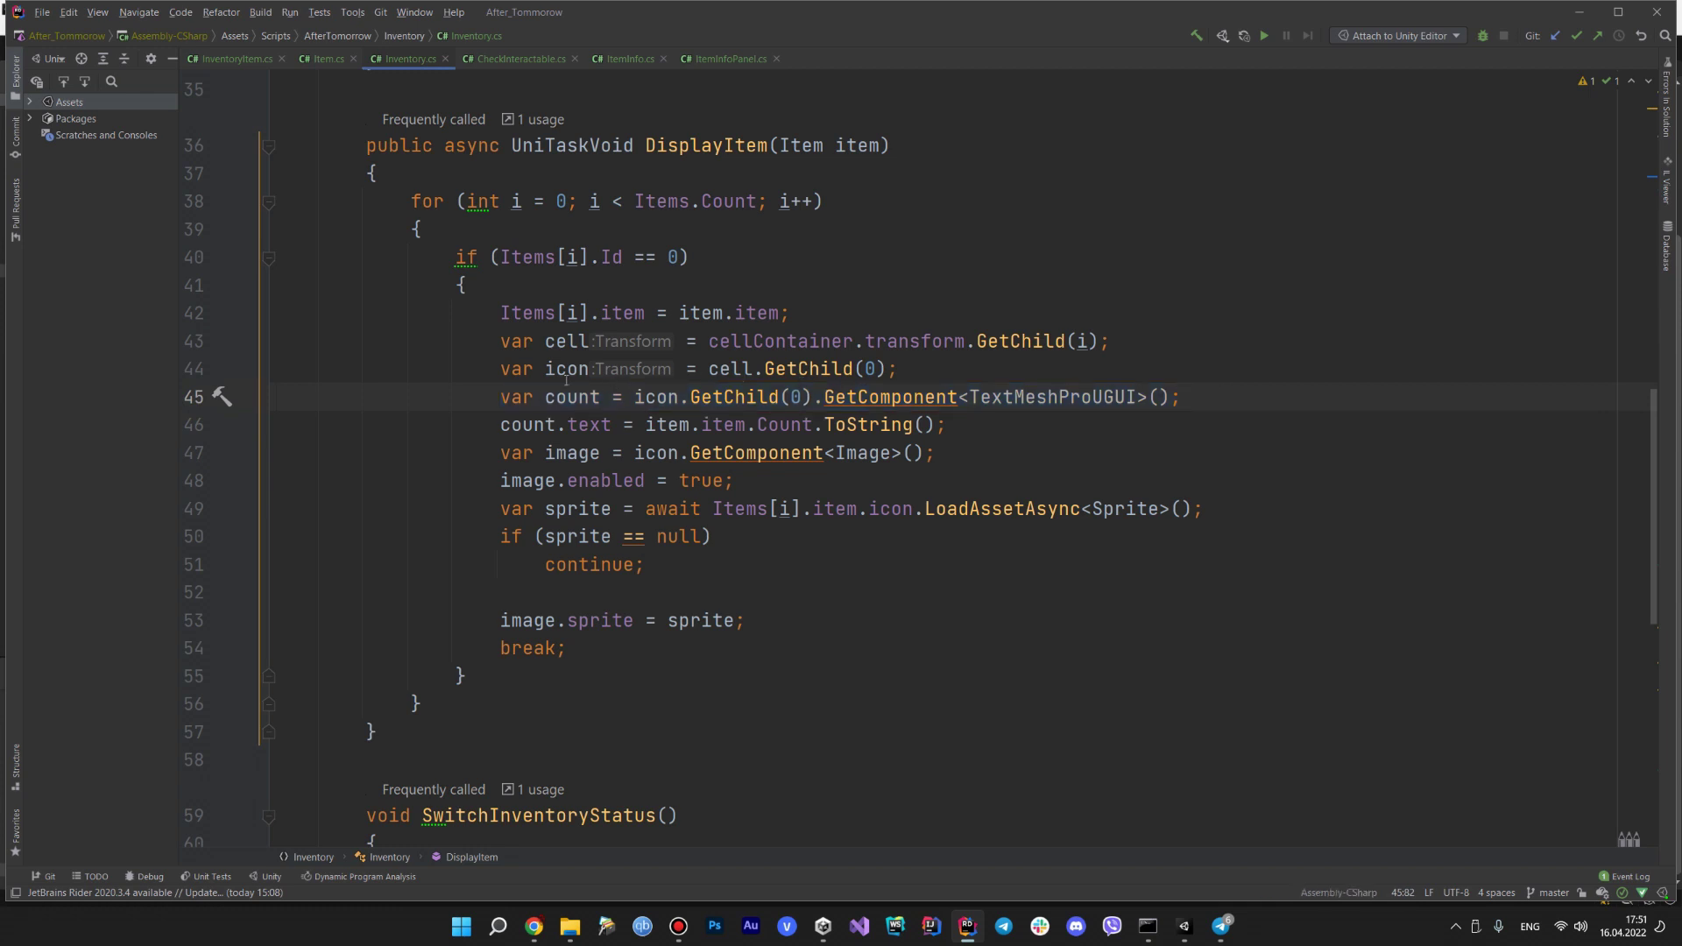
left_click(567, 369)
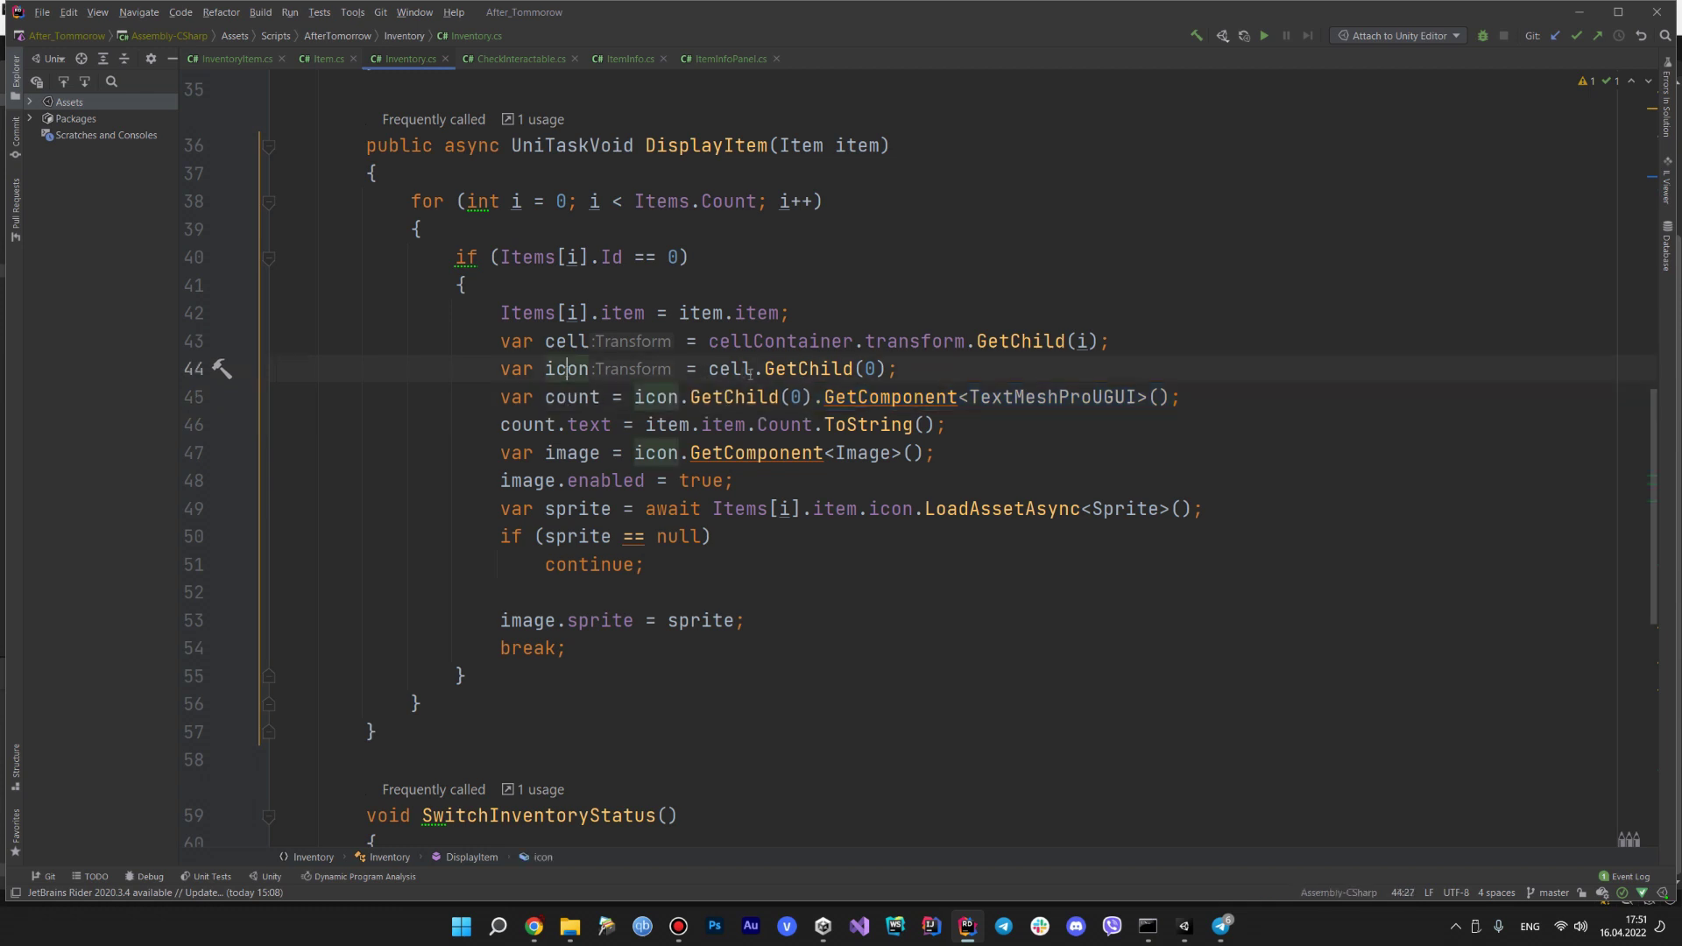
left_click(546, 397)
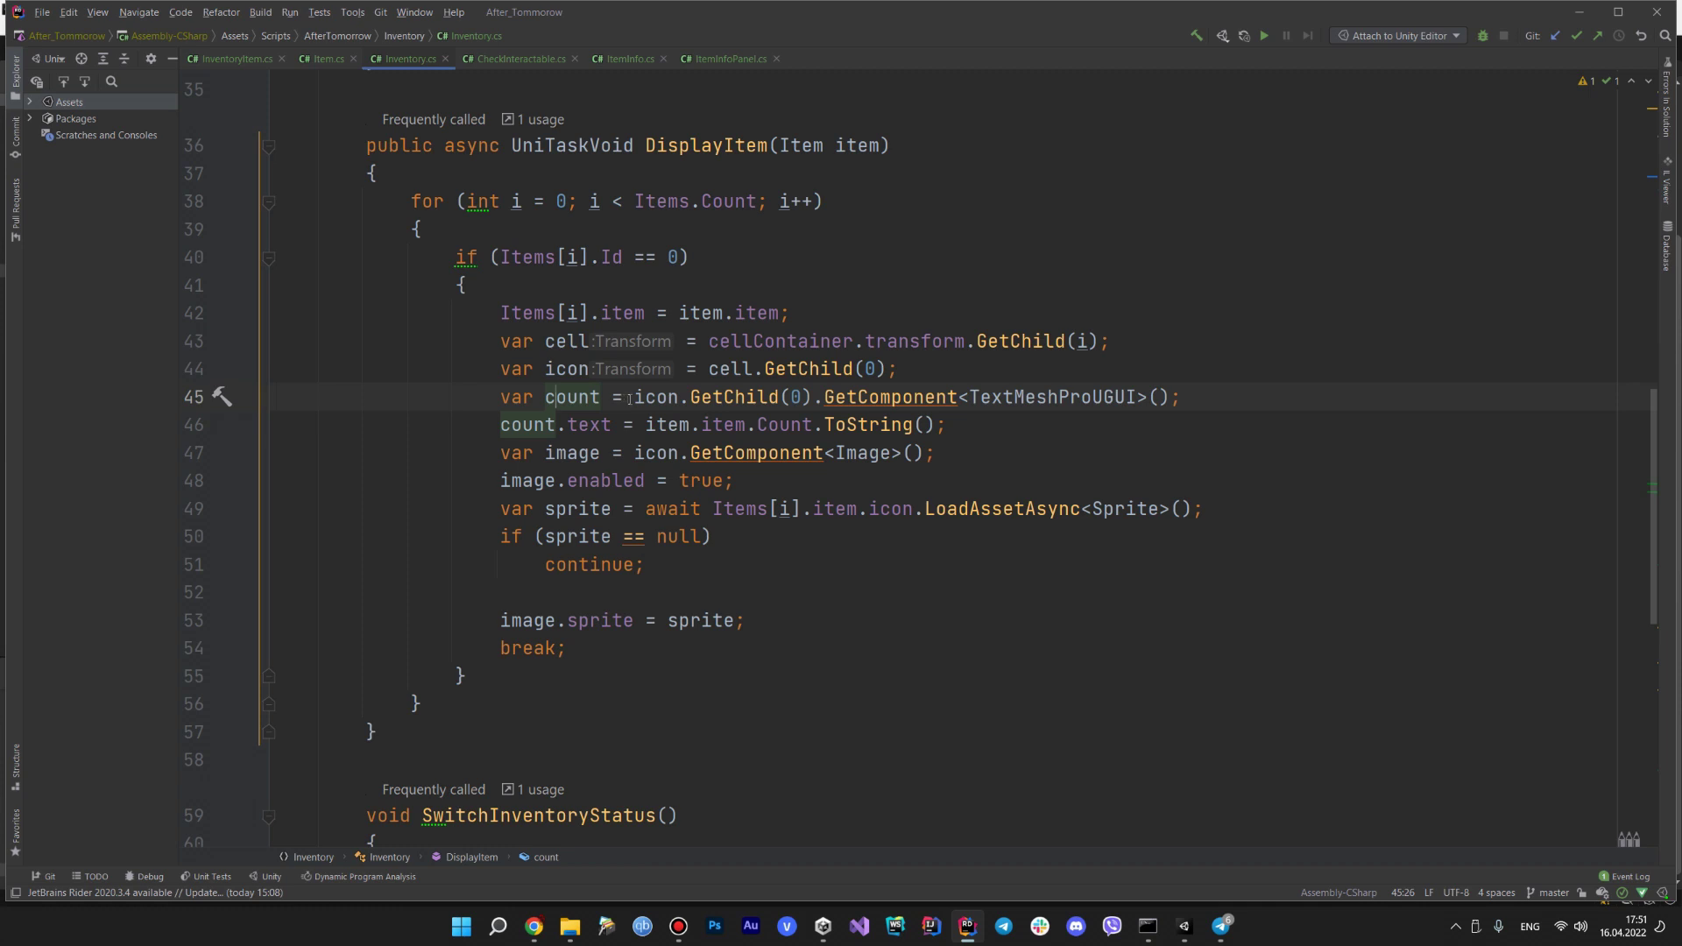
left_click_drag(625, 397, 812, 396)
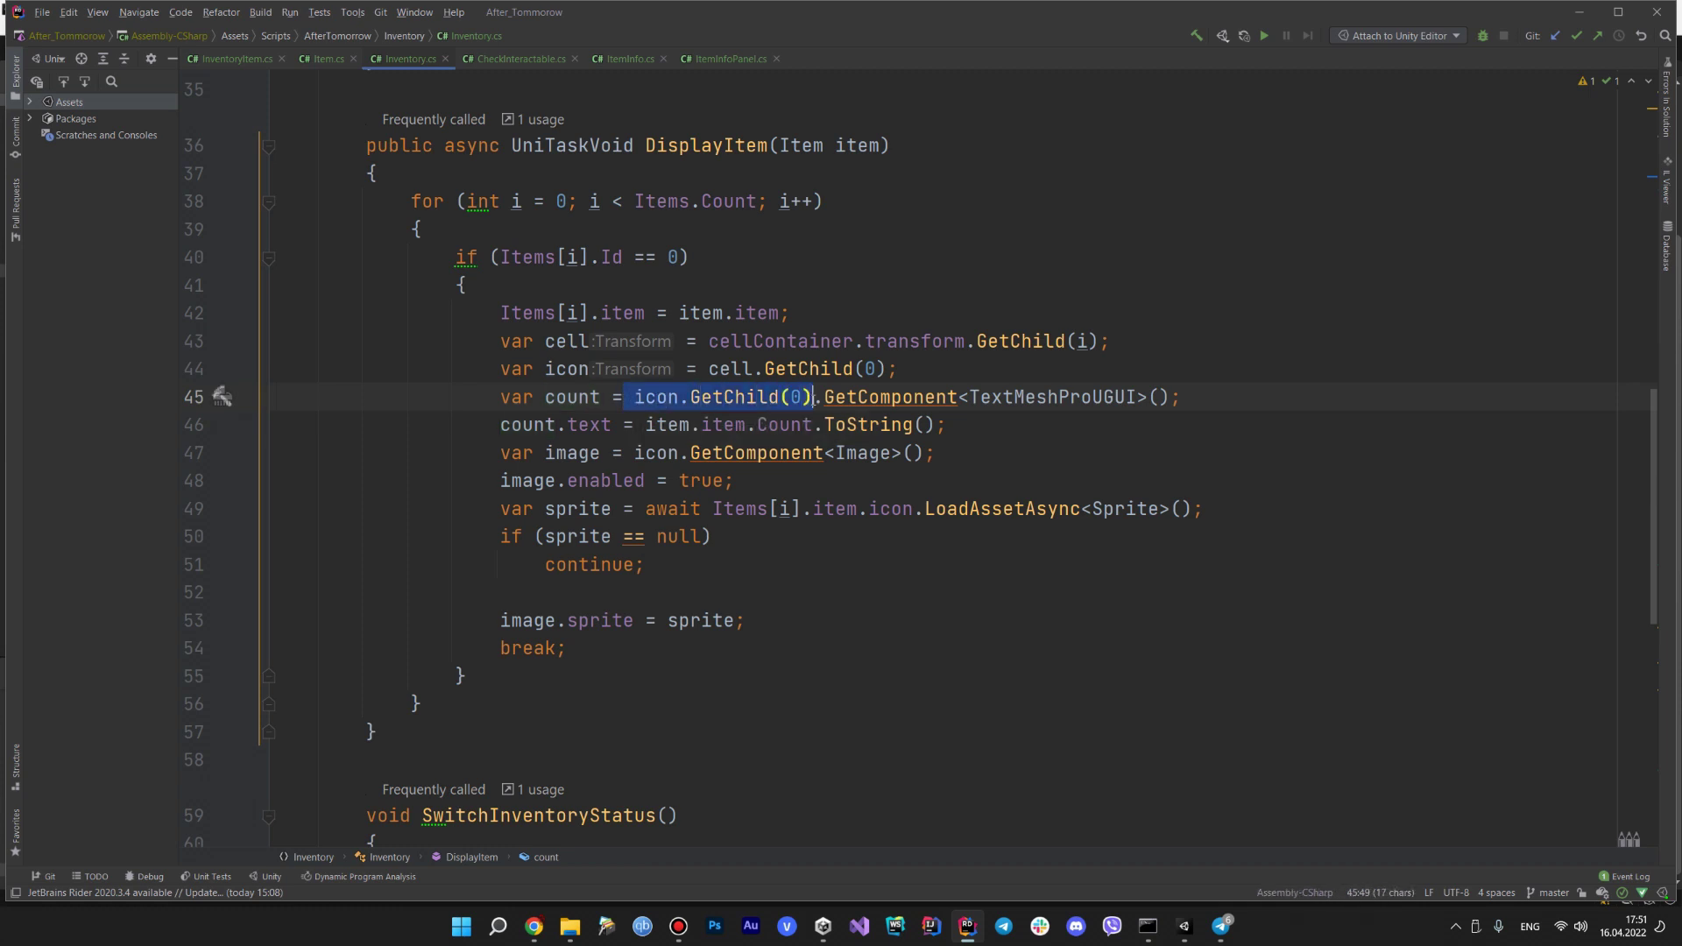
left_click(1579, 11)
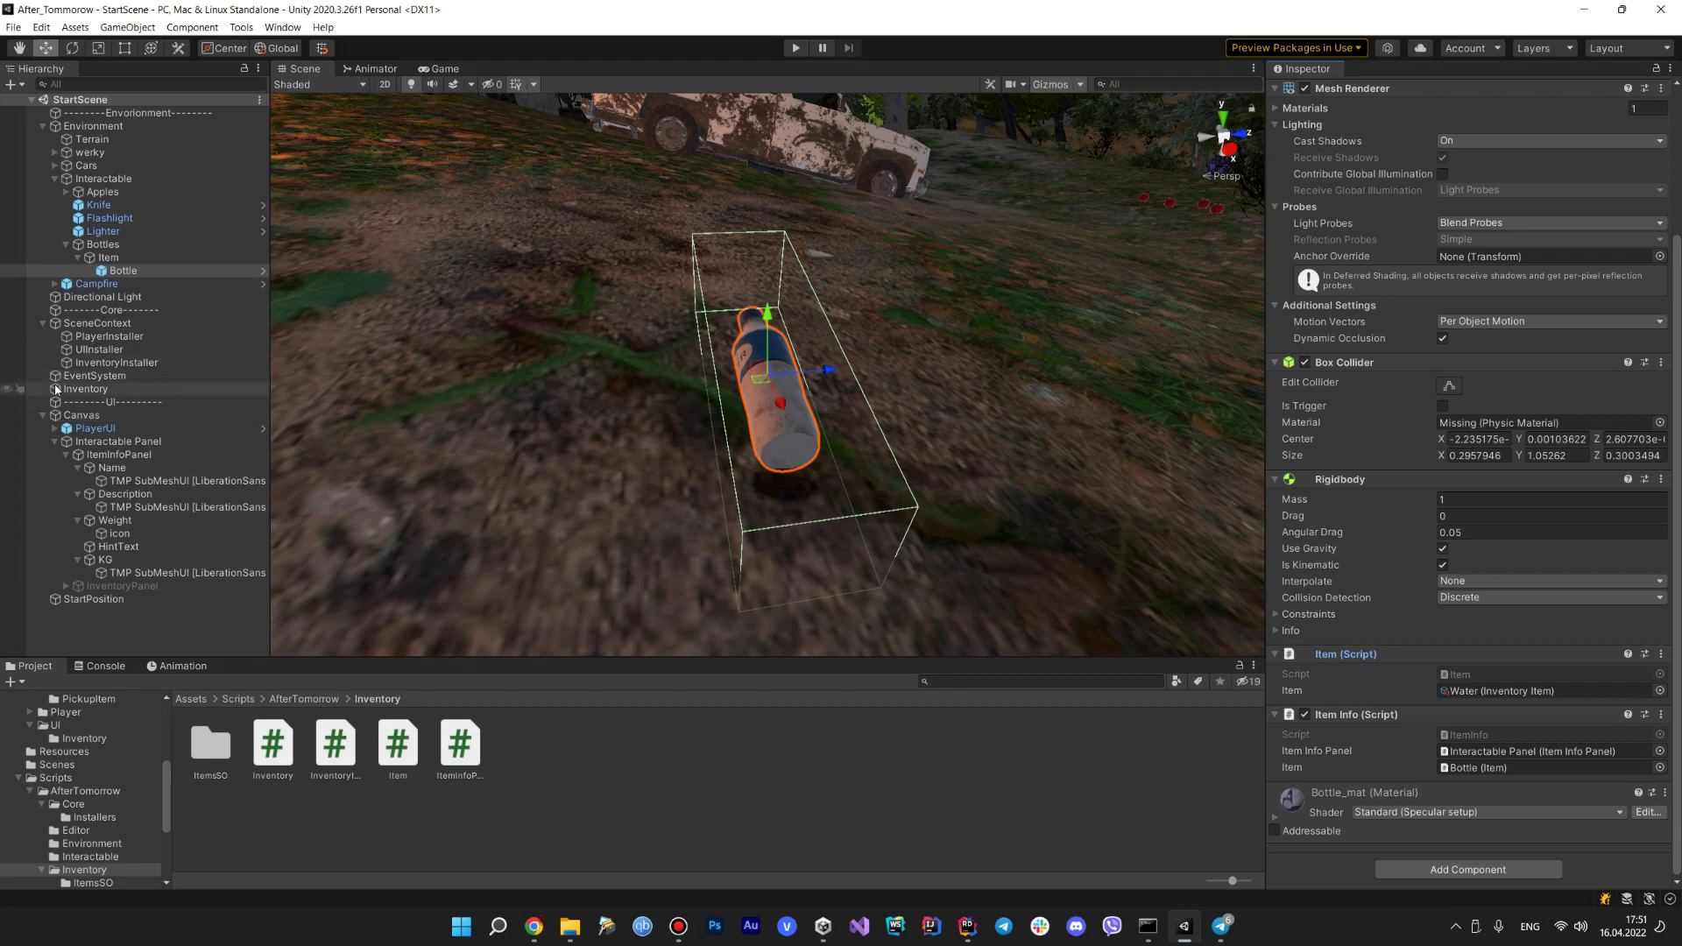
- Select Inventory > InventoryPanel > Cell > icon > Count in the Hierarchy, then enter Play mode
left_click(73, 392)
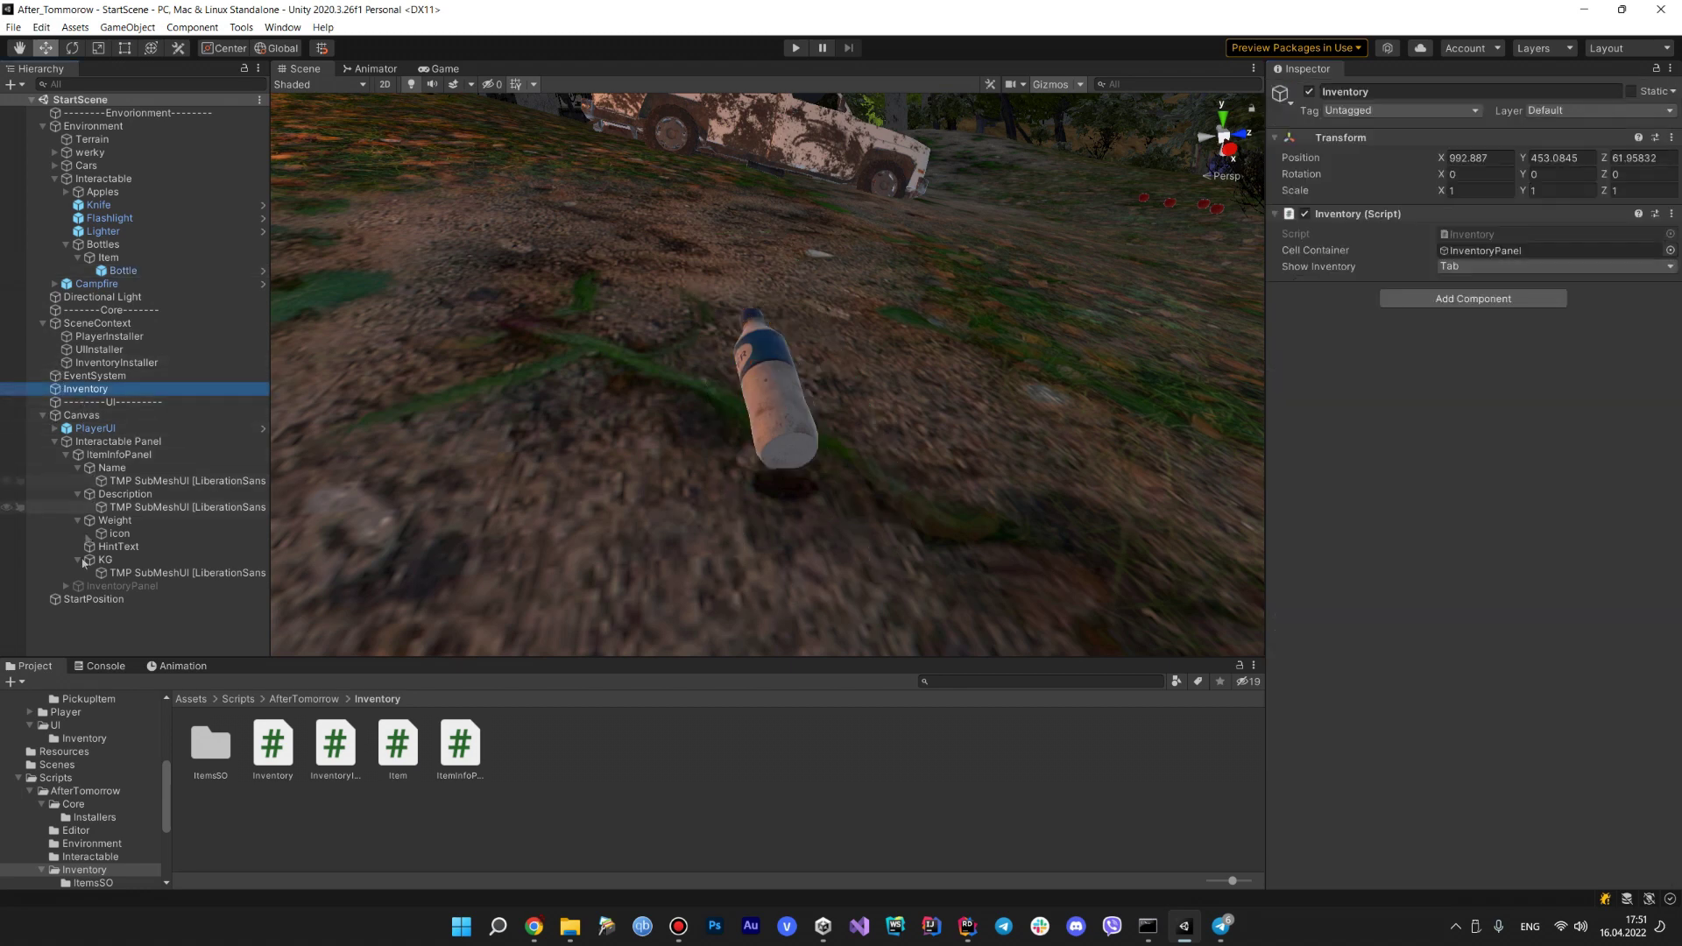
left_click(64, 588)
left_click(66, 586)
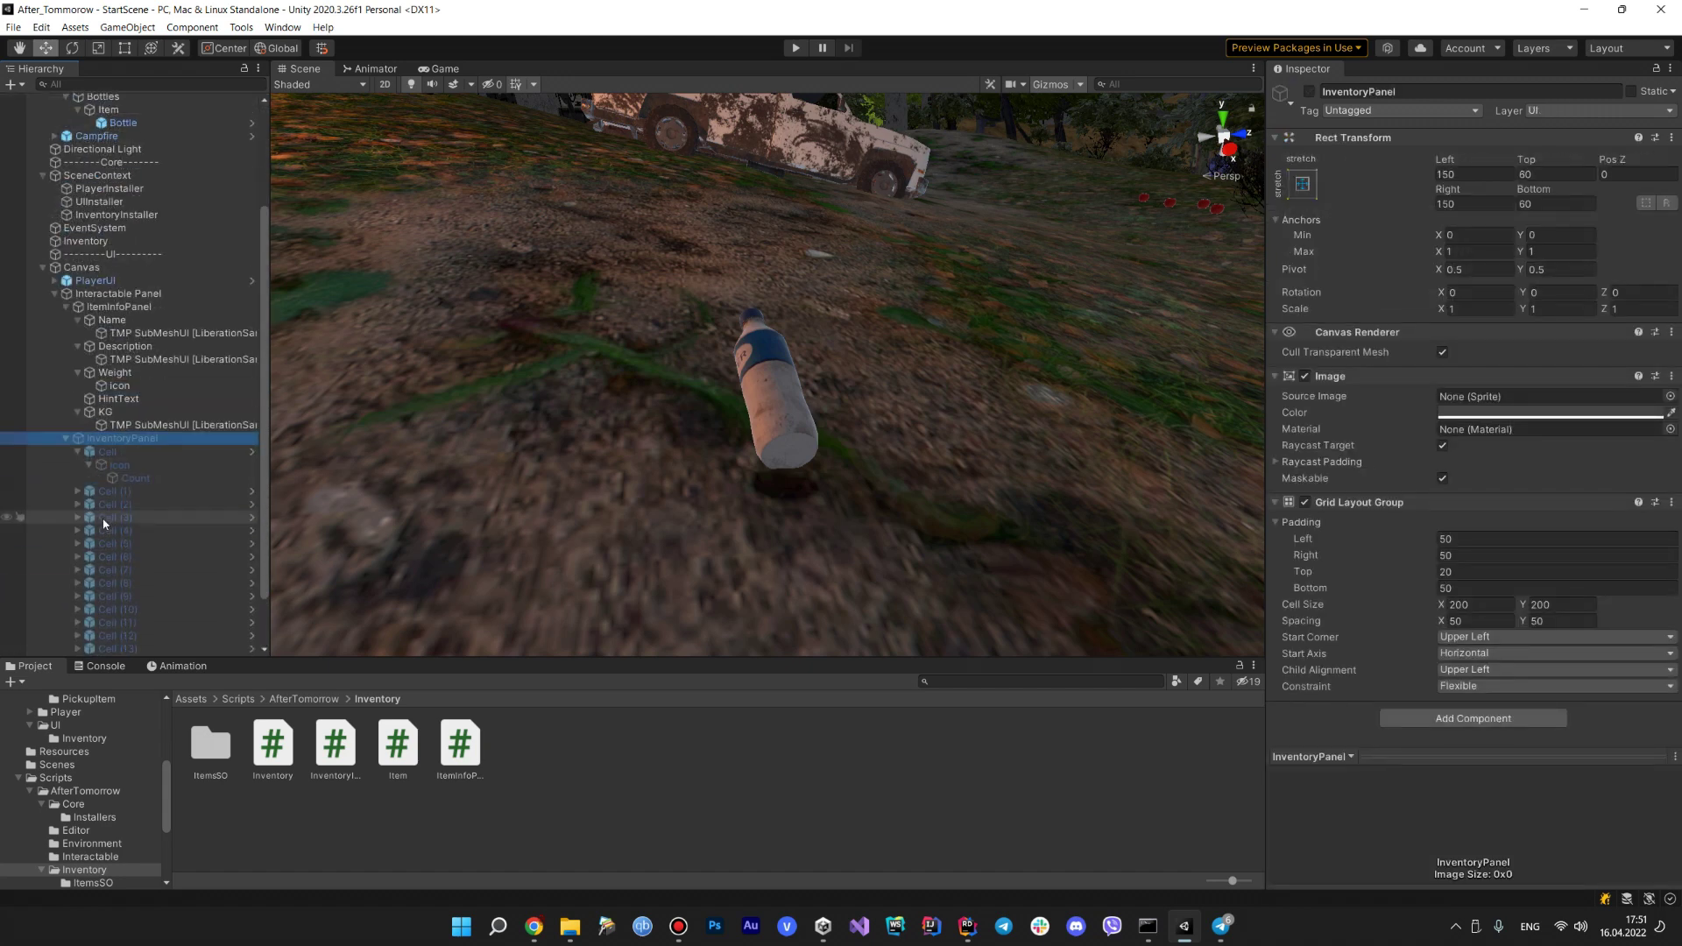
left_click(131, 452)
left_click(156, 466)
left_click(150, 480)
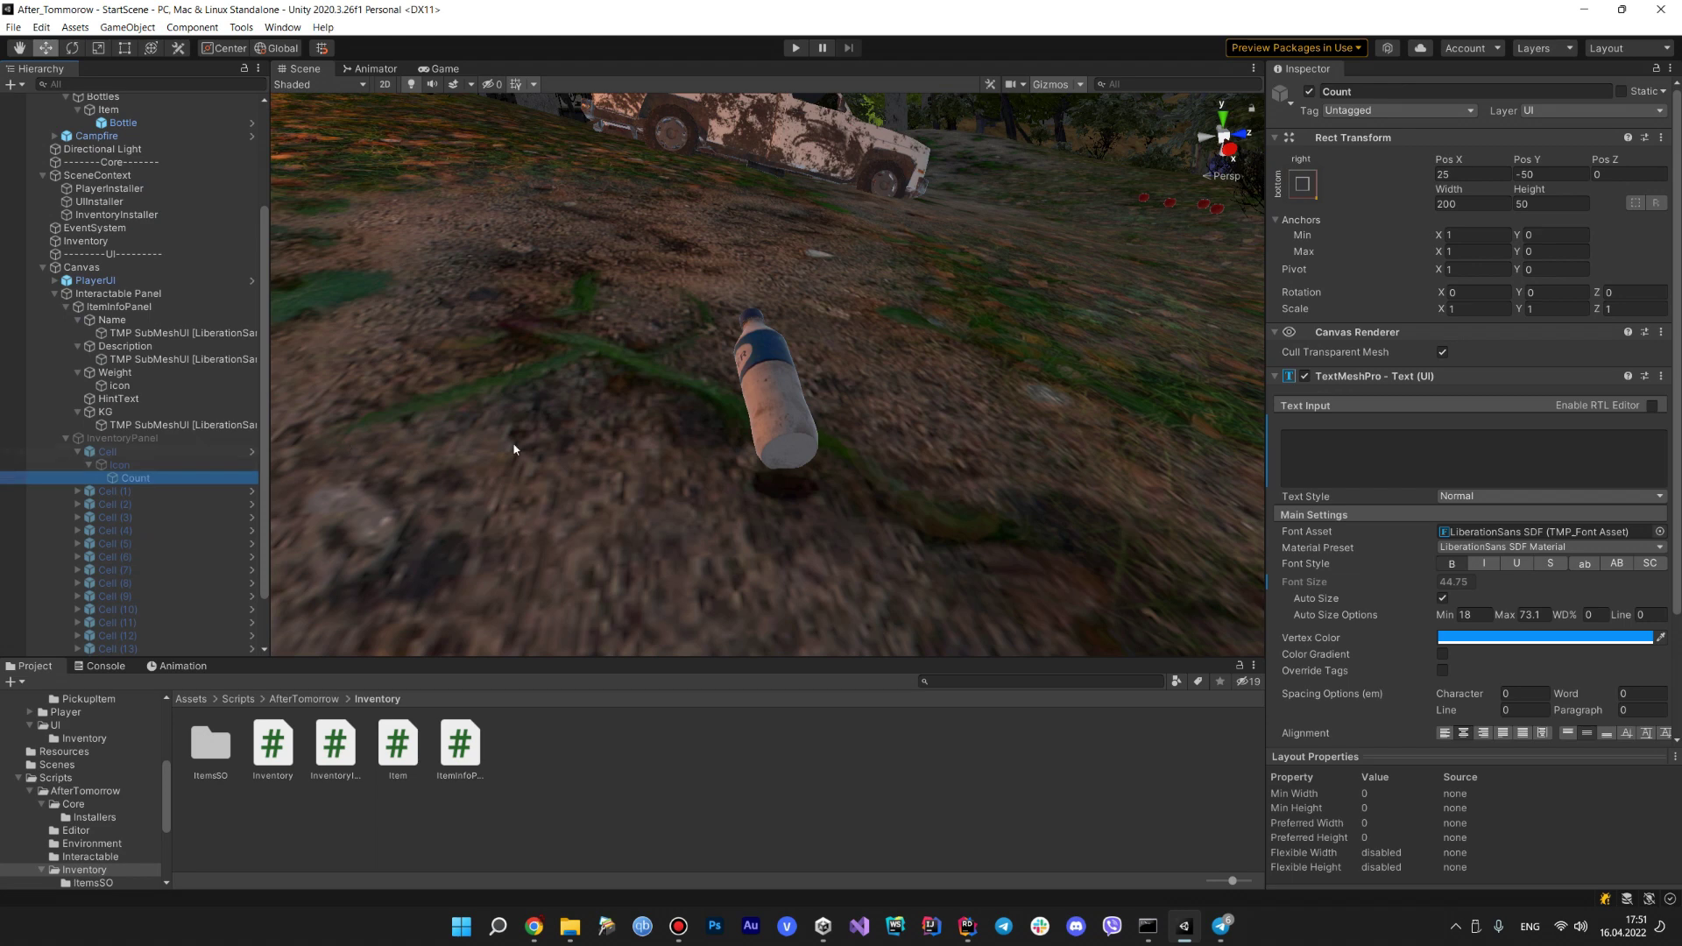
left_click(797, 49)
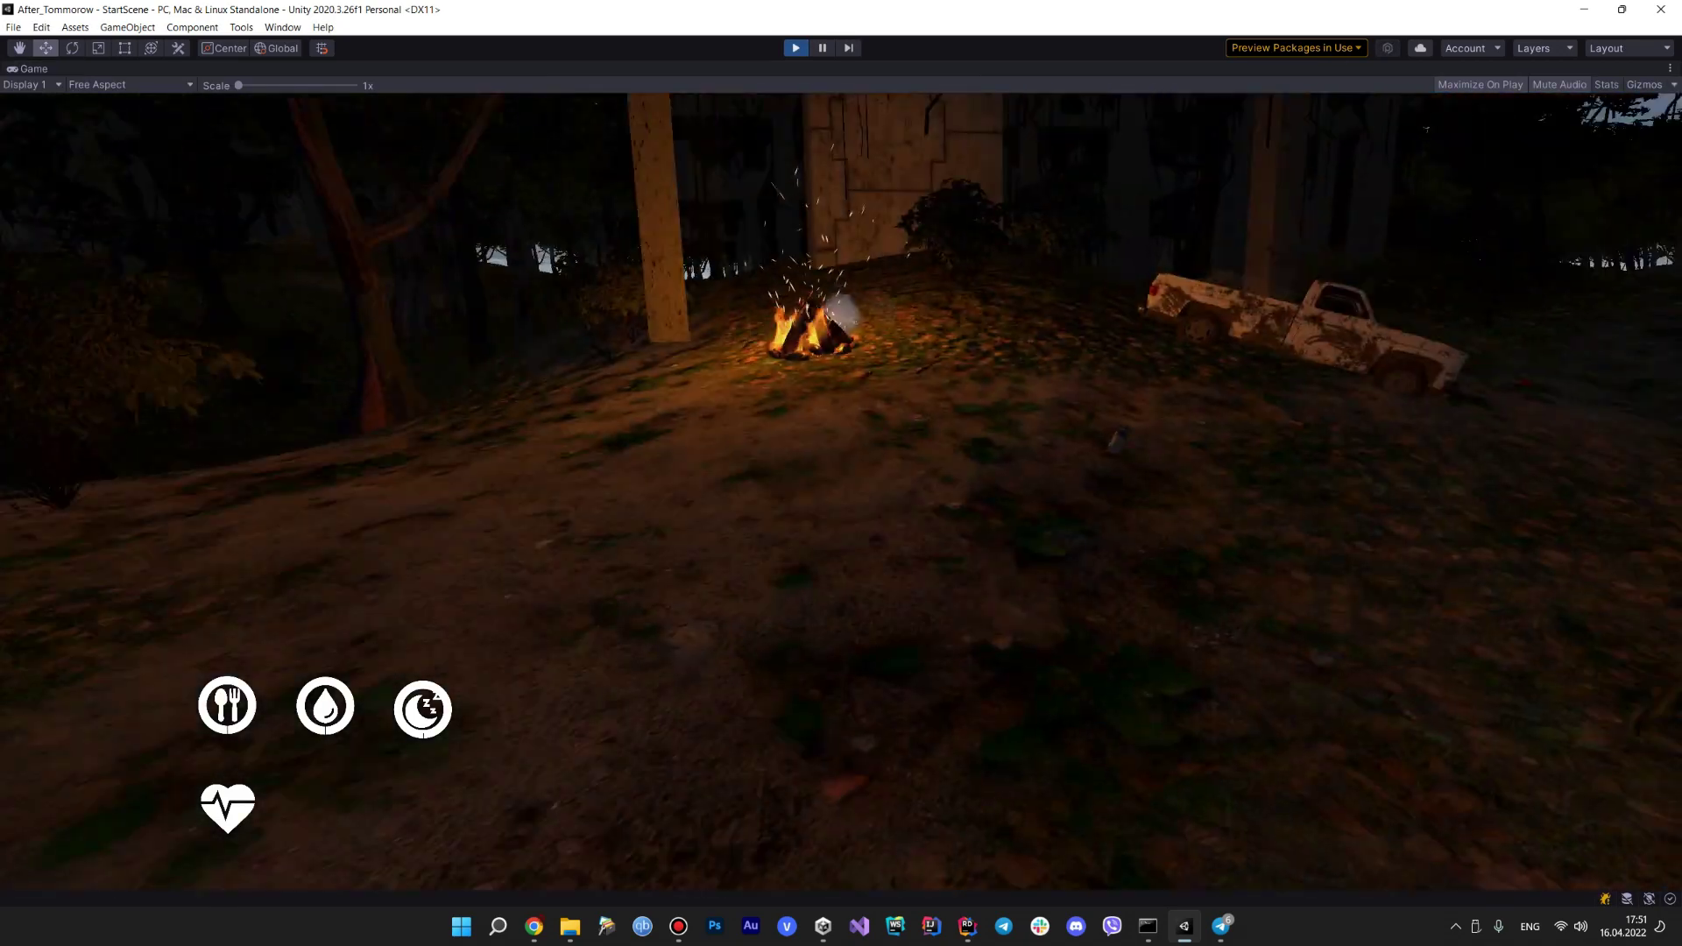
- Walk to the water bottle, examine it, pick it up and check it in the inventory grid
key("w")
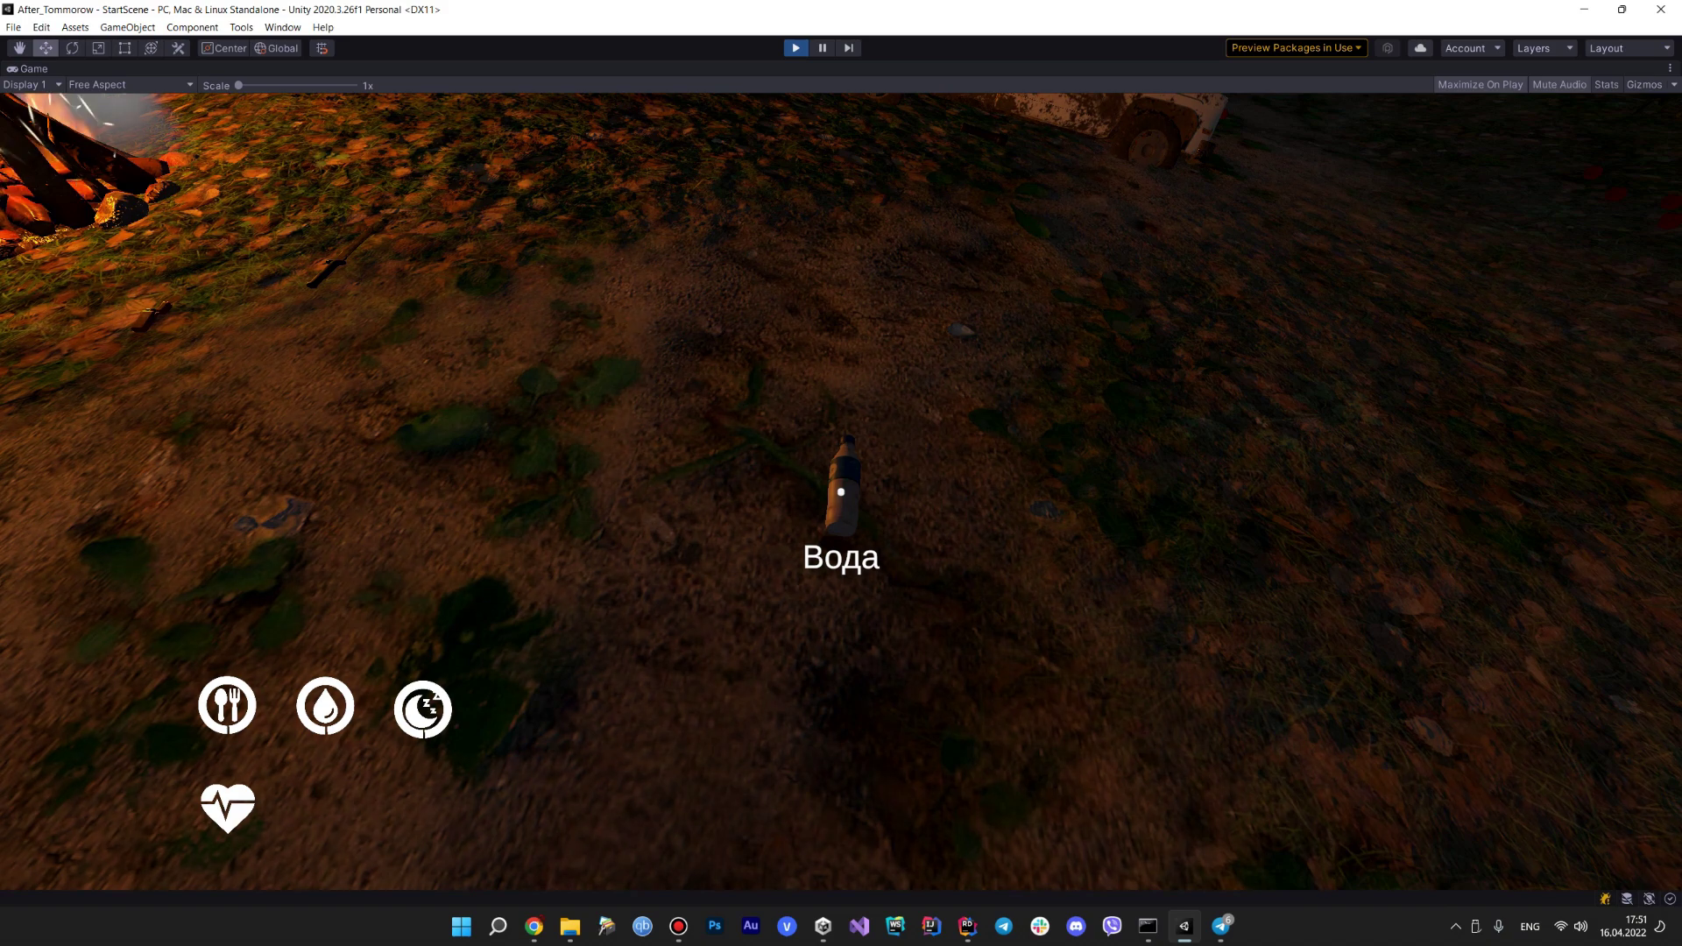
key("e")
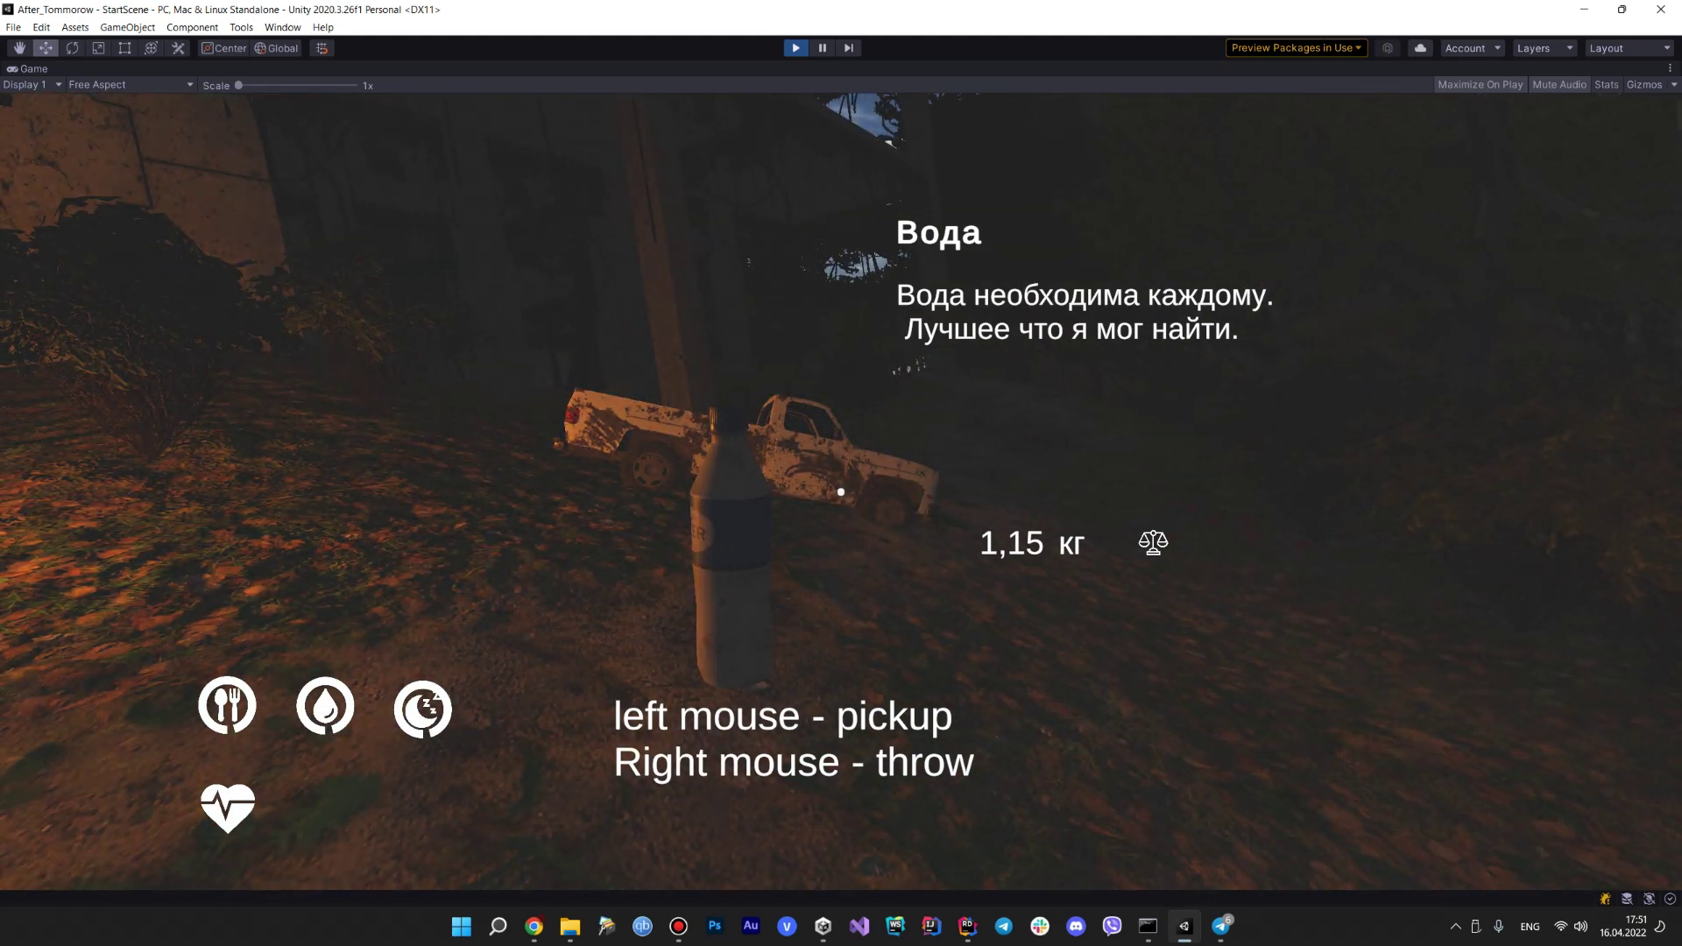
left_click(841, 491)
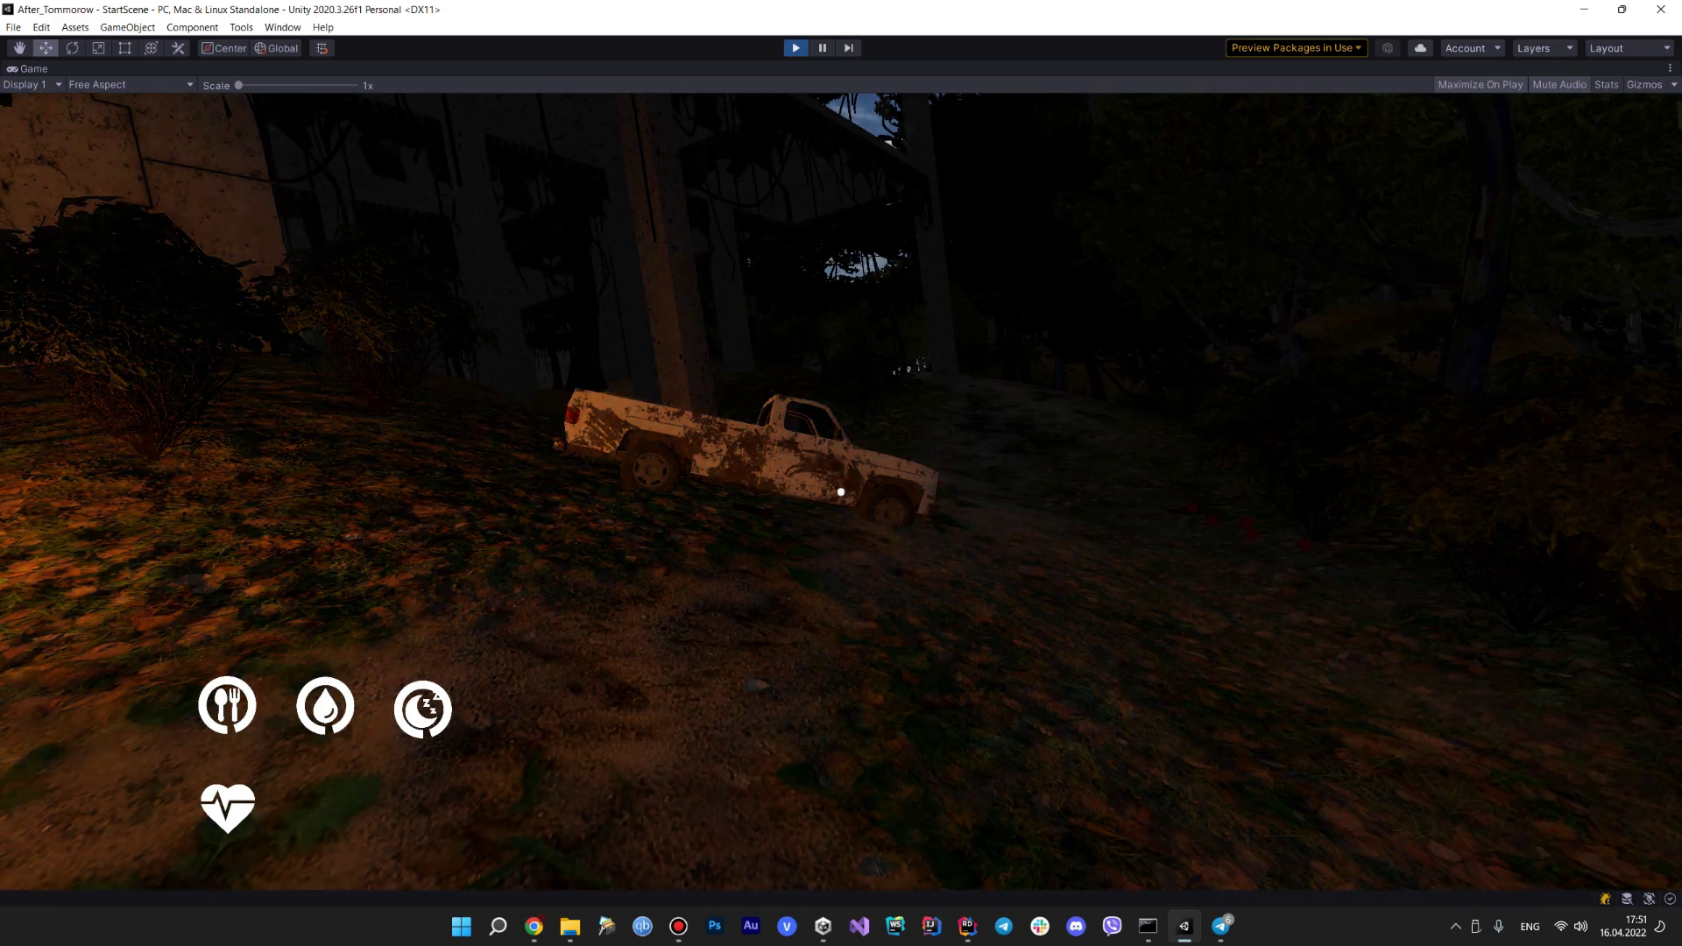
key("Tab")
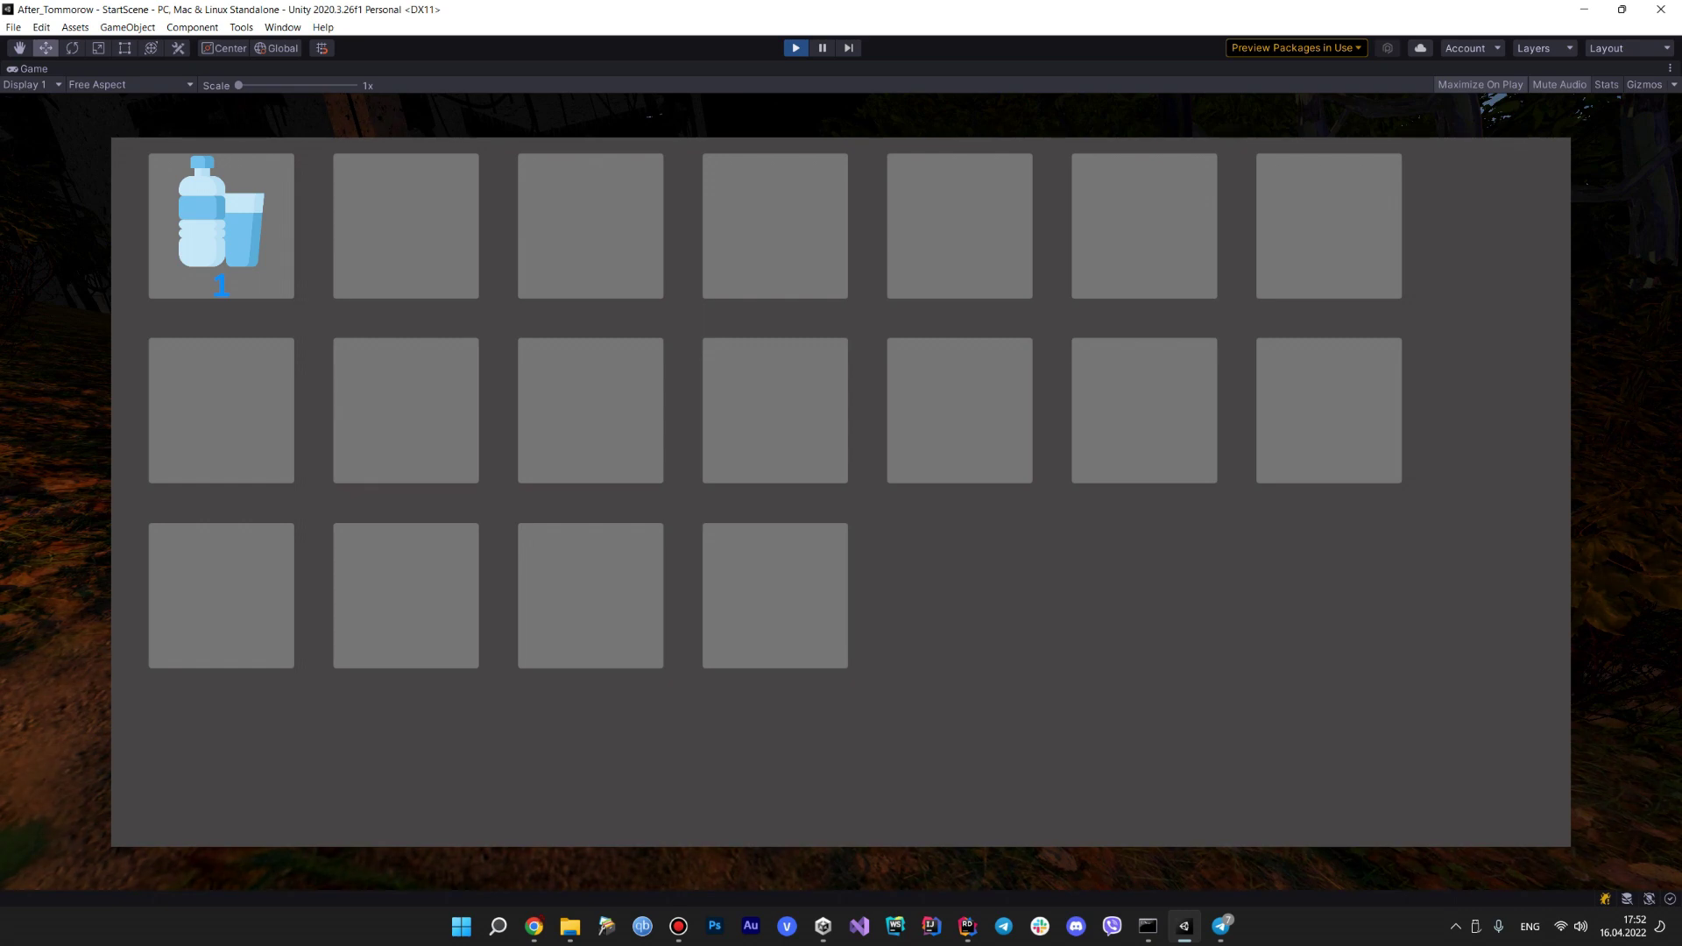
key("Tab")
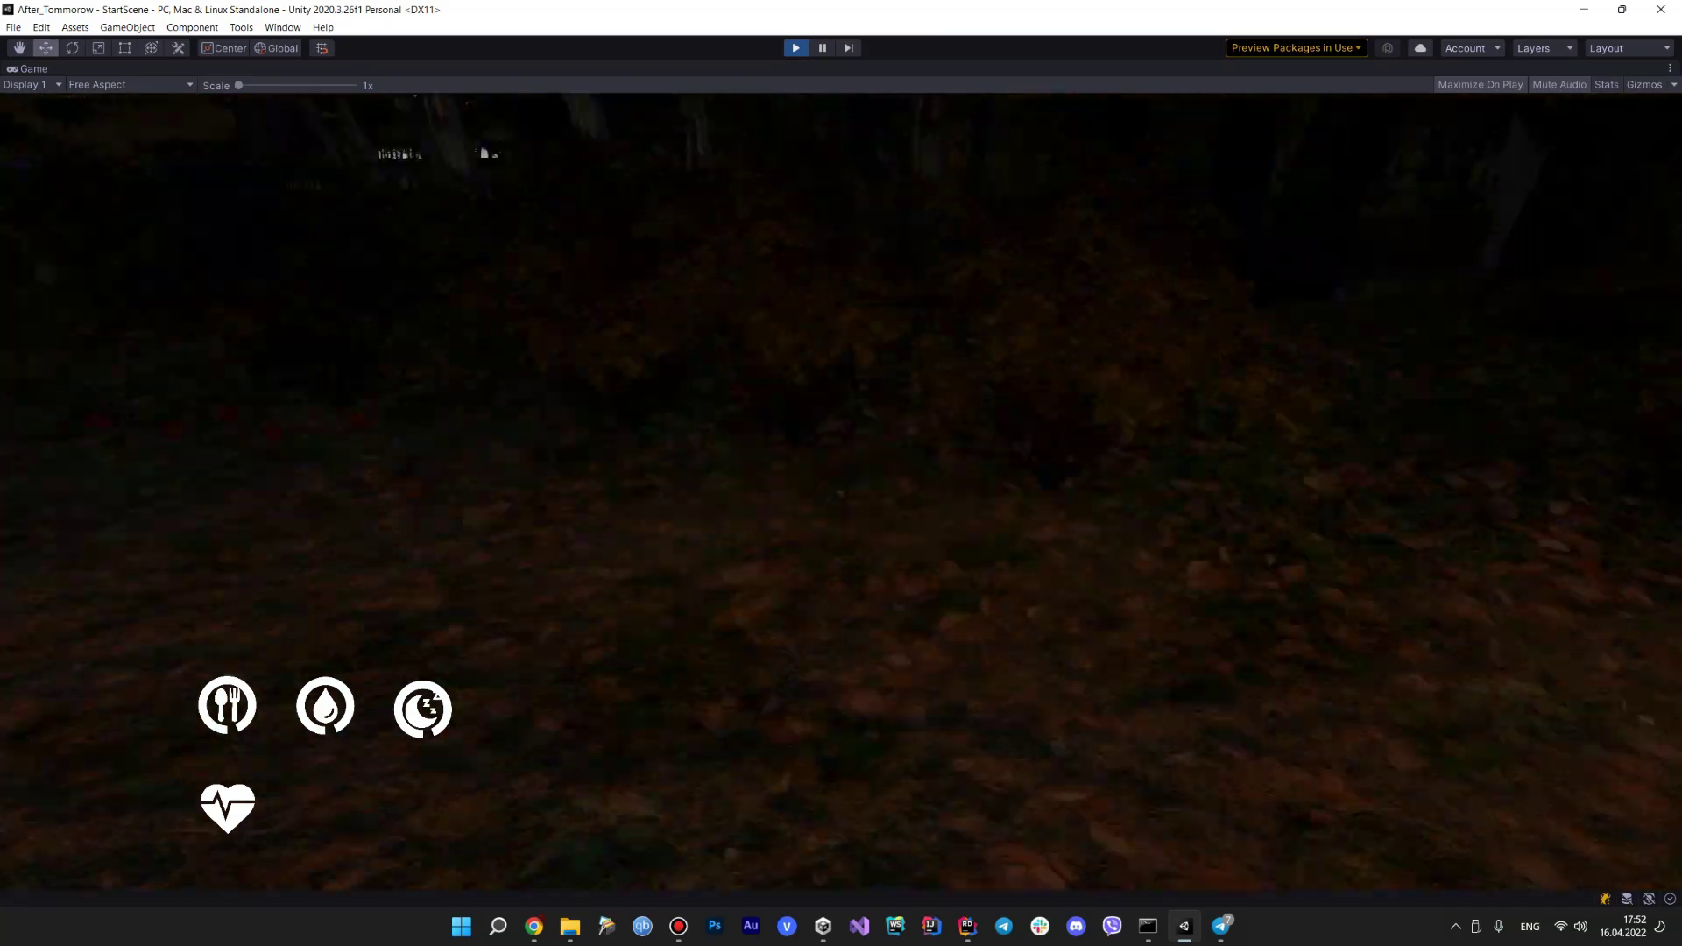
- Walk toward the campfire and look up at the sky, then stop Play mode
key("w")
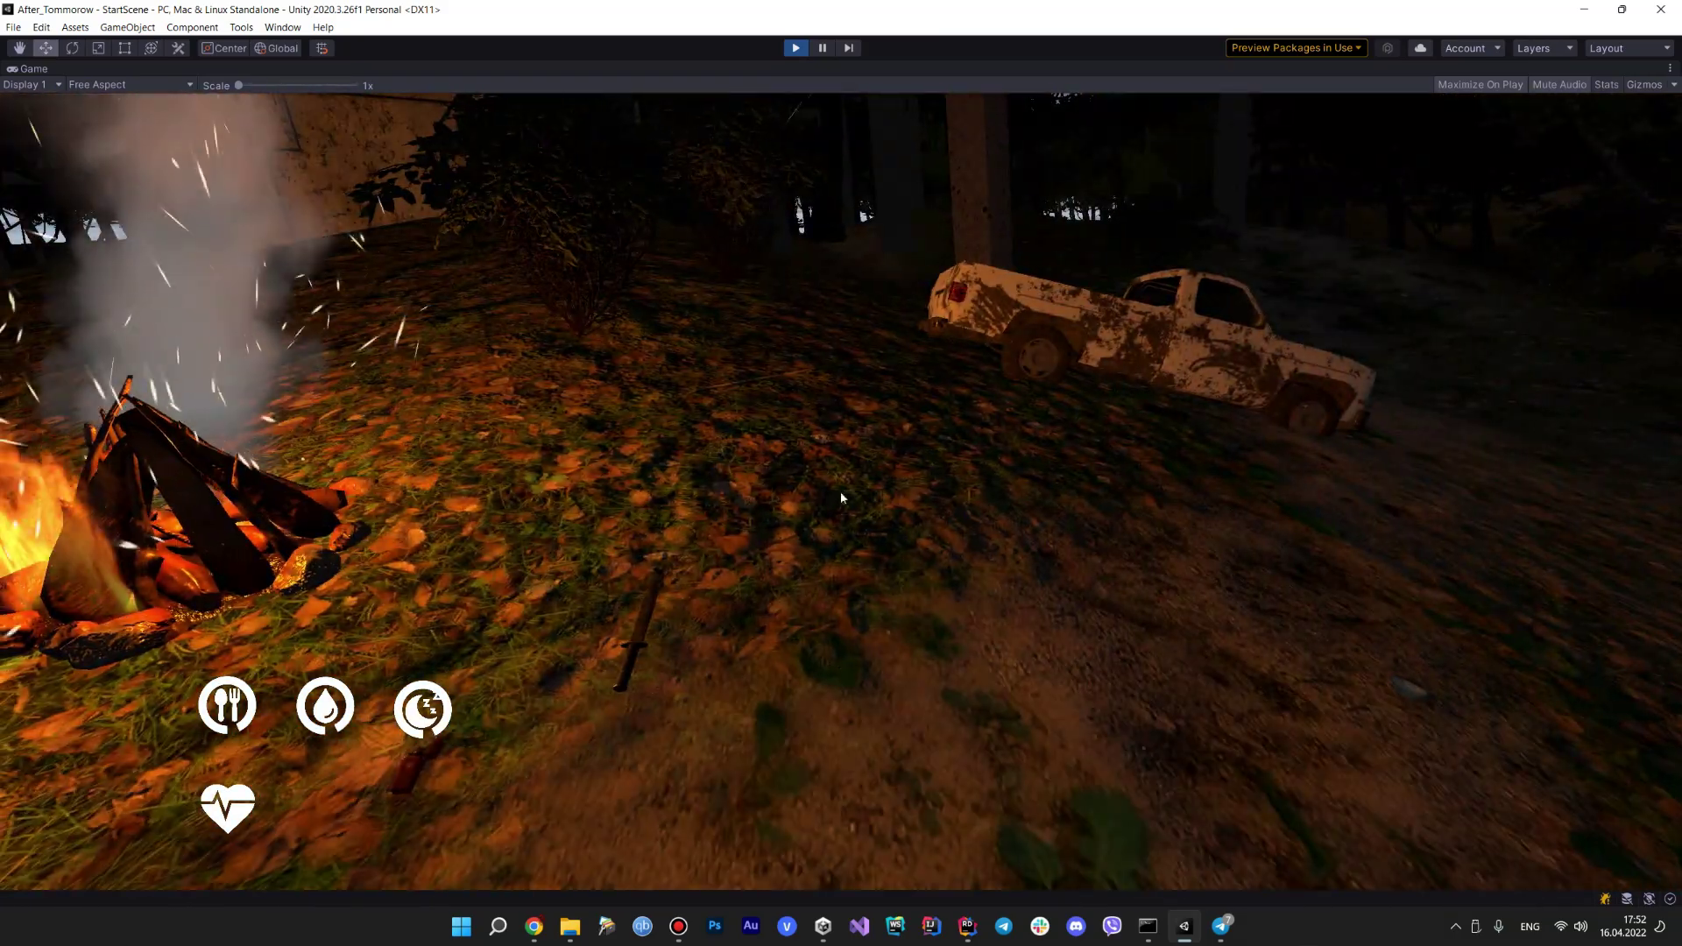
key("ctrl+4")
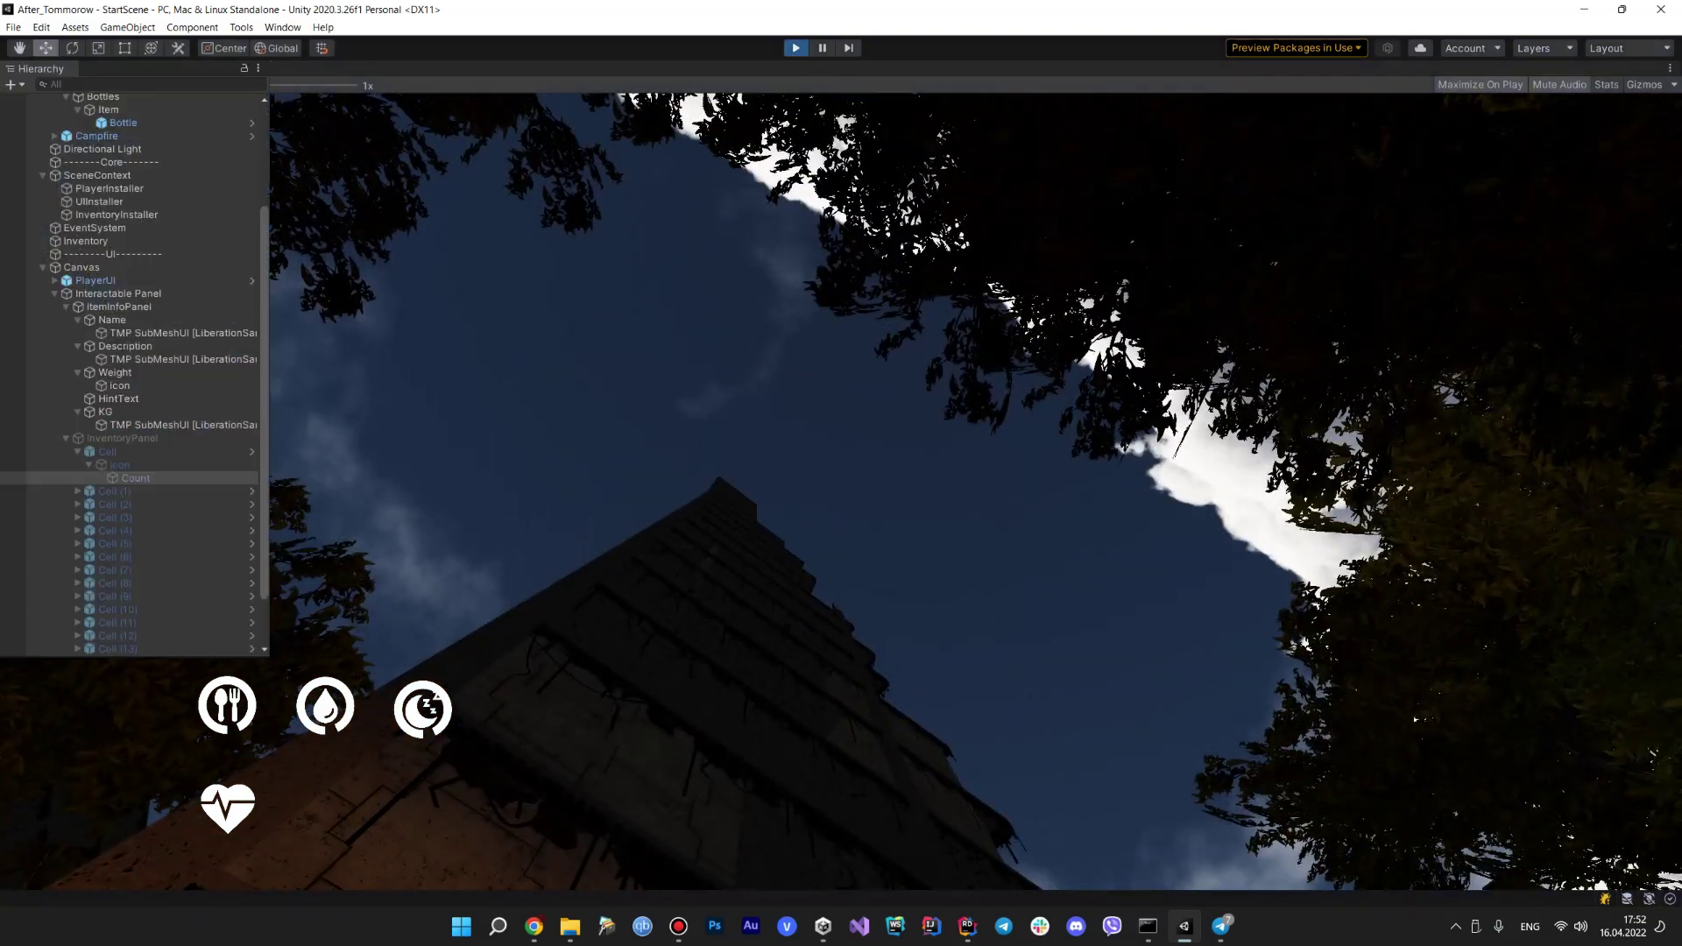
key("ctrl+p")
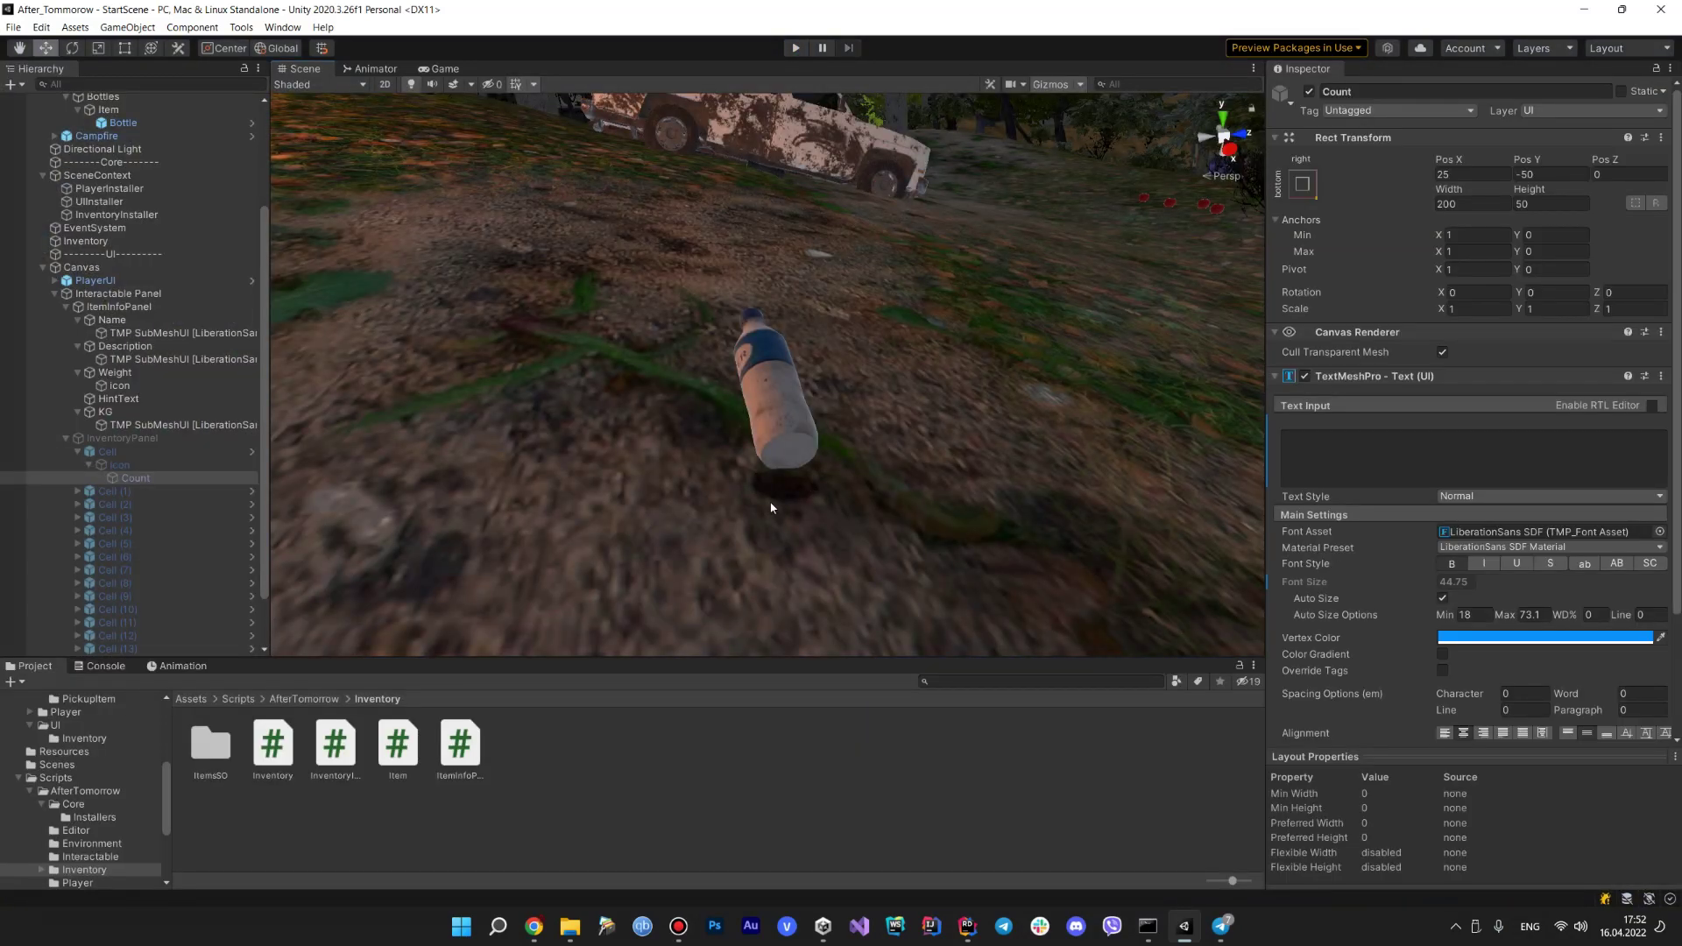
scroll(61, 421, "up", 5)
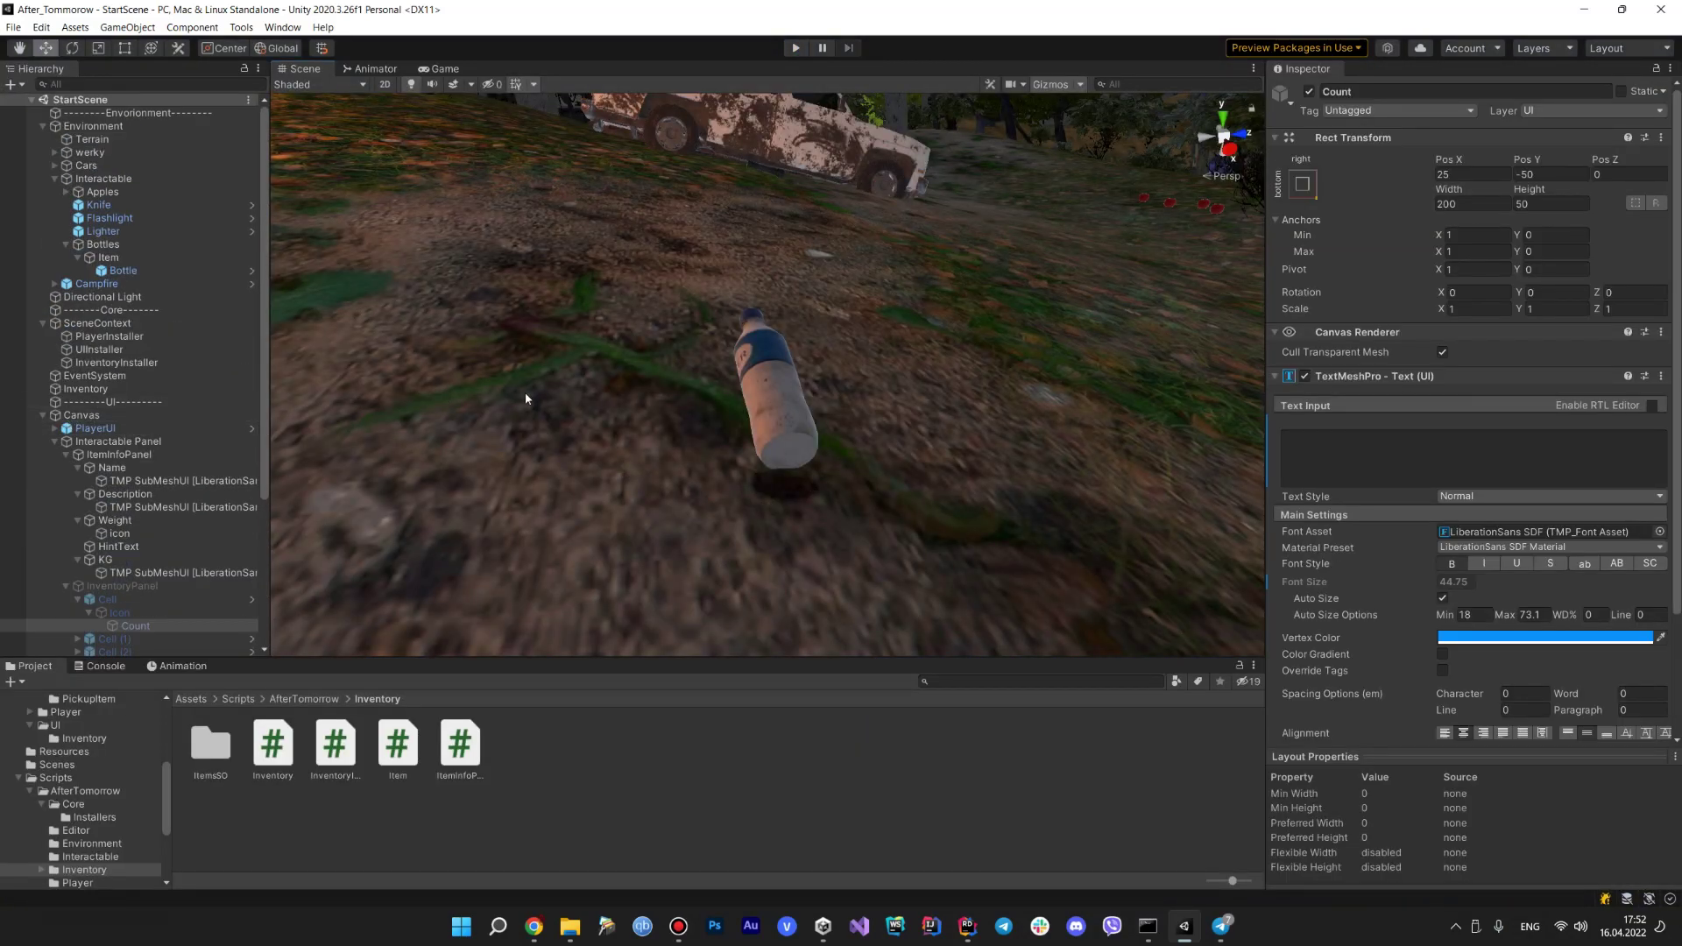